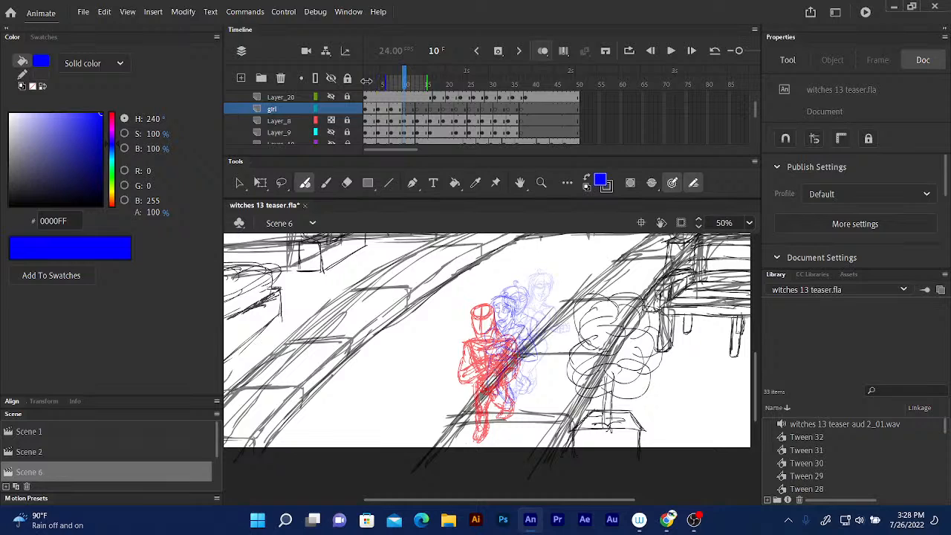
Narrow the onion skin range to a few frames around the current frame and go to frame 11
{"action": "left_click_drag", "start_coordinate": [366, 80], "coordinate": [391, 81]}
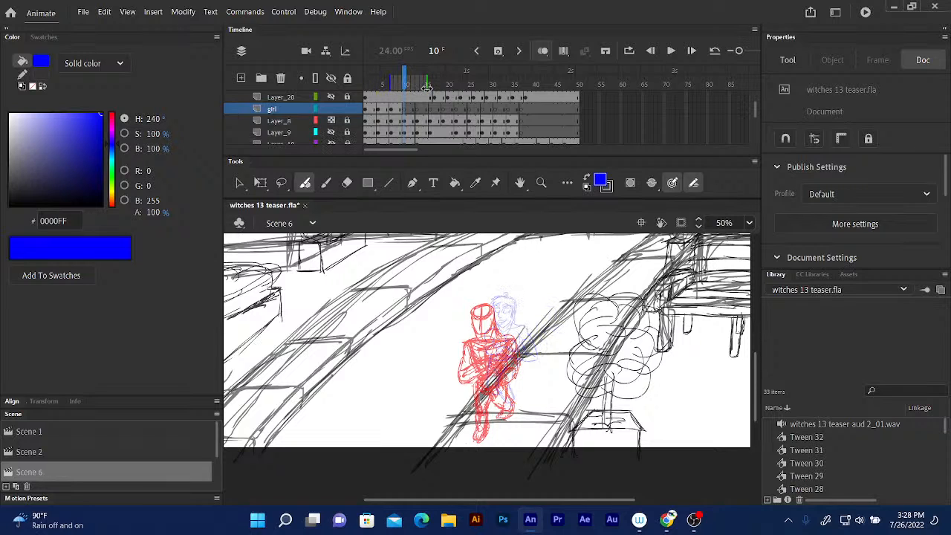
{"action": "left_click", "coordinate": [407, 86]}
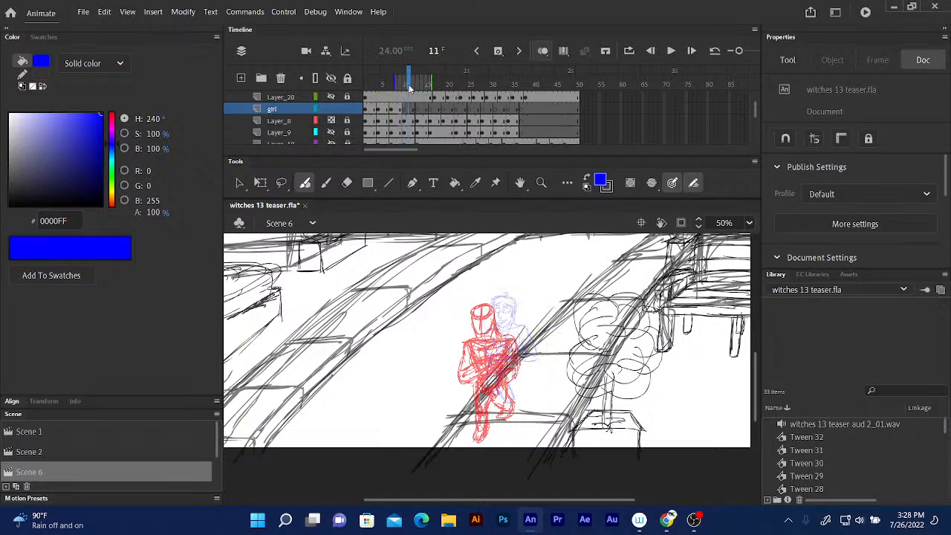
{"action": "left_click_drag", "start_coordinate": [429, 84], "coordinate": [423, 84]}
Sketch the girl's head outline and ear in blue over the red rough figure at frame 11
{"action": "key", "text": "ctrl+equal"}
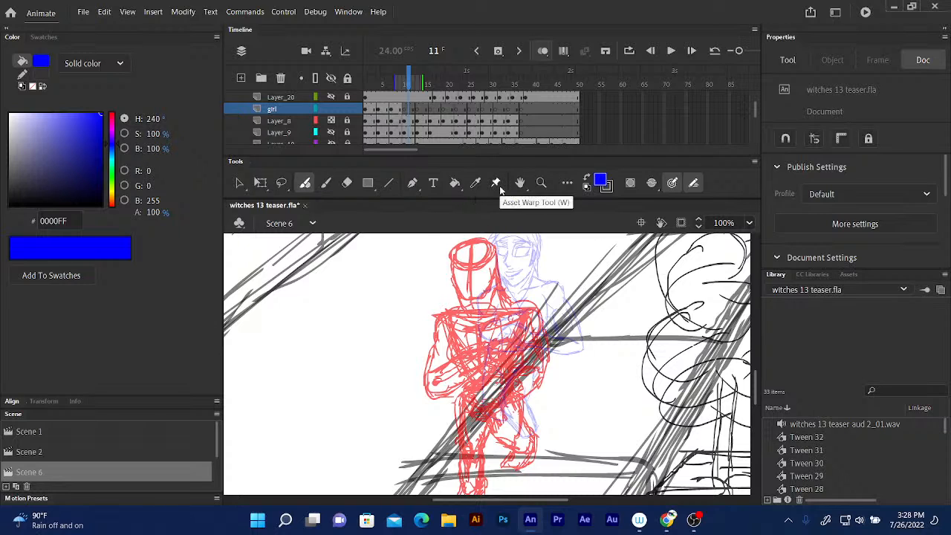
{"action": "key", "text": "ctrl+equal"}
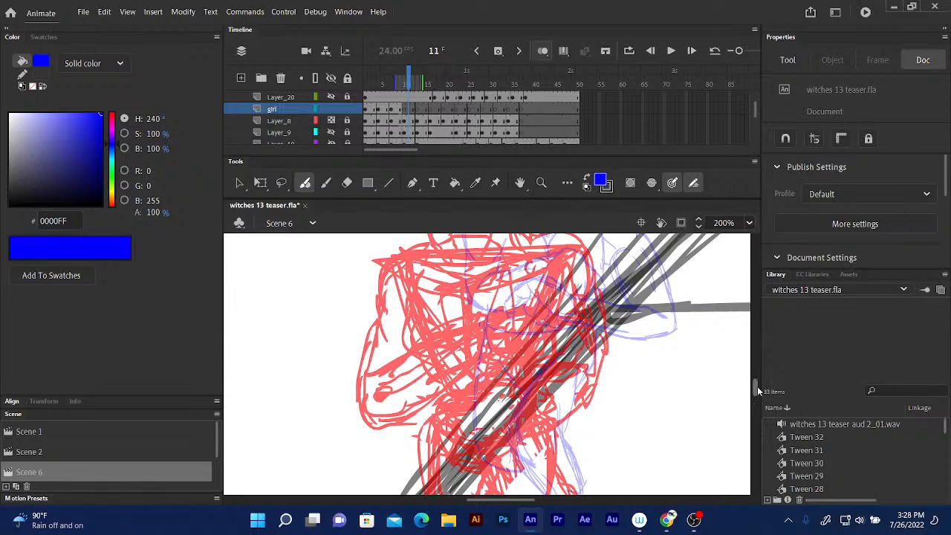
{"action": "left_click_drag", "start_coordinate": [757, 391], "coordinate": [759, 383]}
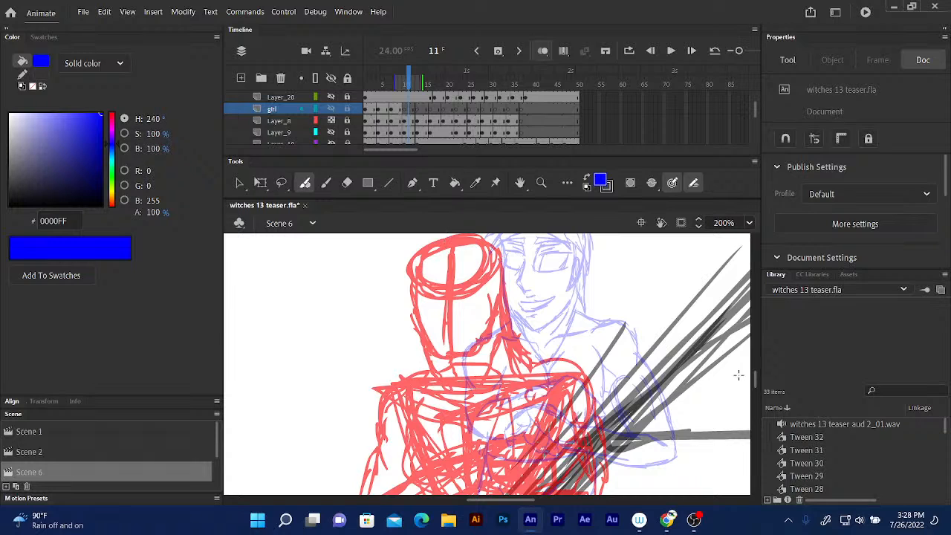
{"action": "scroll", "coordinate": [754, 382], "scroll_direction": "up", "scroll_amount": 3}
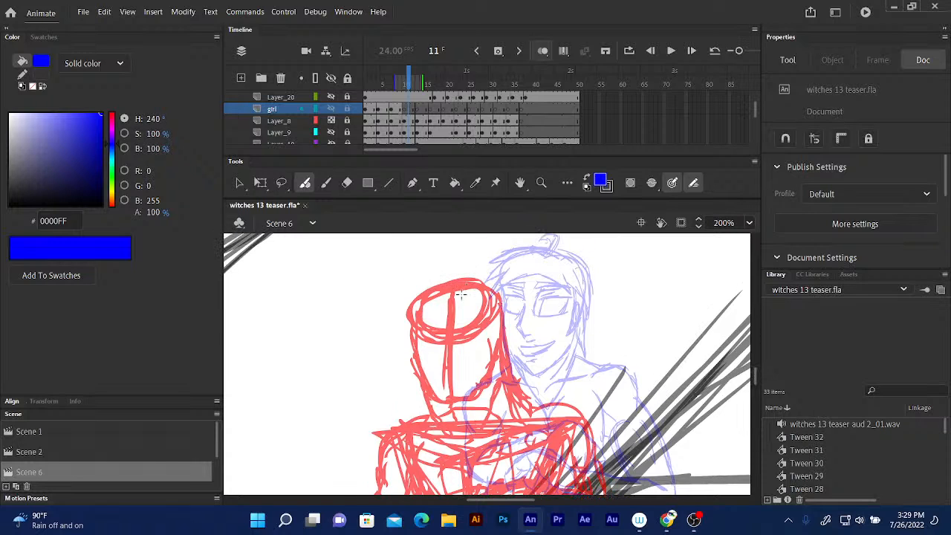
{"action": "left_click", "coordinate": [450, 312]}
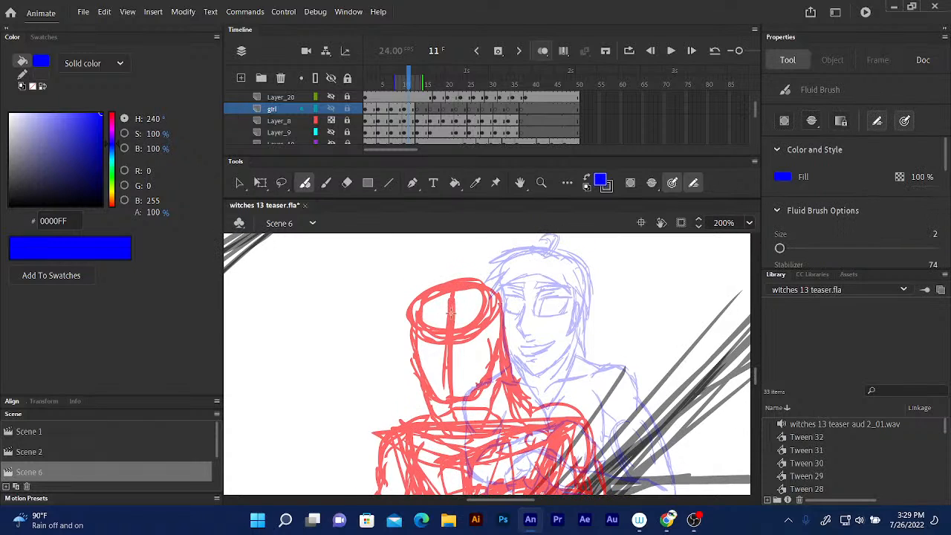
{"action": "mouse_move", "coordinate": [417, 311]}
{"action": "left_mouse_down"}
{"action": "mouse_move", "coordinate": [410, 339]}
{"action": "mouse_move", "coordinate": [416, 316]}
{"action": "mouse_move", "coordinate": [414, 353]}
{"action": "mouse_move", "coordinate": [445, 402]}
{"action": "mouse_move", "coordinate": [419, 371]}
{"action": "mouse_move", "coordinate": [451, 403]}
{"action": "left_mouse_up"}
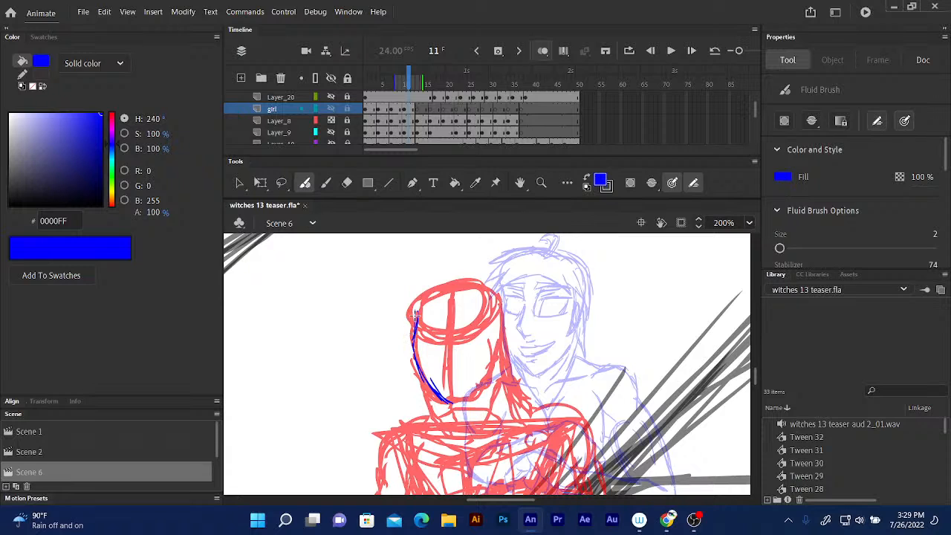
{"action": "mouse_move", "coordinate": [415, 324]}
{"action": "left_mouse_down"}
{"action": "mouse_move", "coordinate": [422, 286]}
{"action": "mouse_move", "coordinate": [466, 288]}
{"action": "mouse_move", "coordinate": [436, 284]}
{"action": "mouse_move", "coordinate": [499, 305]}
{"action": "left_mouse_up"}
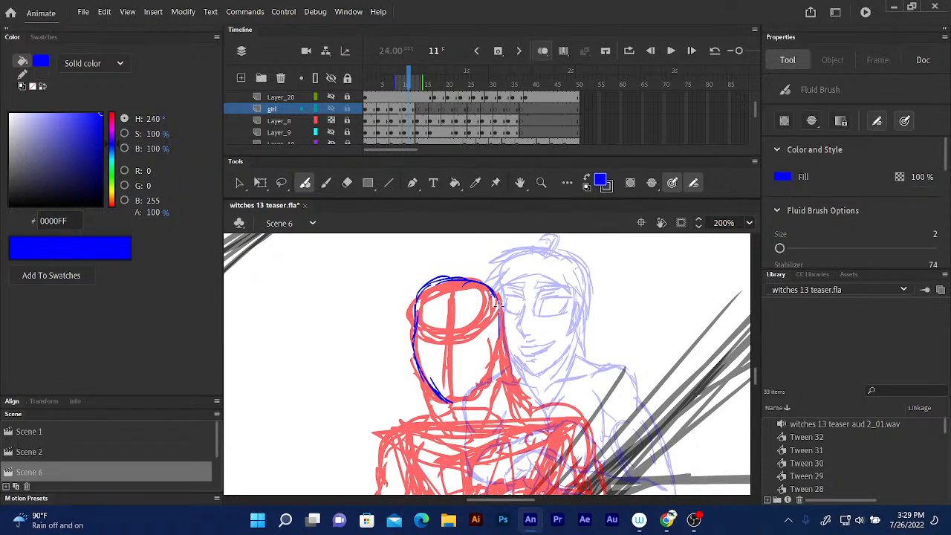
{"action": "mouse_move", "coordinate": [499, 338]}
{"action": "left_mouse_down"}
{"action": "mouse_move", "coordinate": [494, 350]}
{"action": "mouse_move", "coordinate": [492, 324]}
{"action": "mouse_move", "coordinate": [490, 361]}
{"action": "mouse_move", "coordinate": [459, 399]}
{"action": "mouse_move", "coordinate": [496, 356]}
{"action": "mouse_move", "coordinate": [453, 405]}
{"action": "mouse_move", "coordinate": [413, 355]}
{"action": "mouse_move", "coordinate": [414, 306]}
{"action": "mouse_move", "coordinate": [423, 288]}
{"action": "mouse_move", "coordinate": [443, 281]}
{"action": "left_mouse_up"}
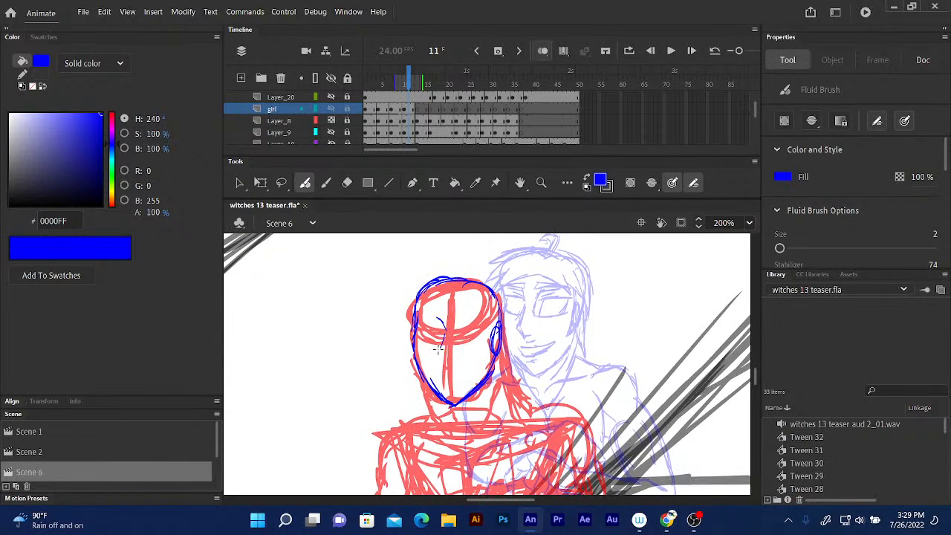
Draw the nose, eyebrows and eyes inside the girl's blue head outline at frame 11
{"action": "left_click_drag", "start_coordinate": [438, 360], "coordinate": [447, 370]}
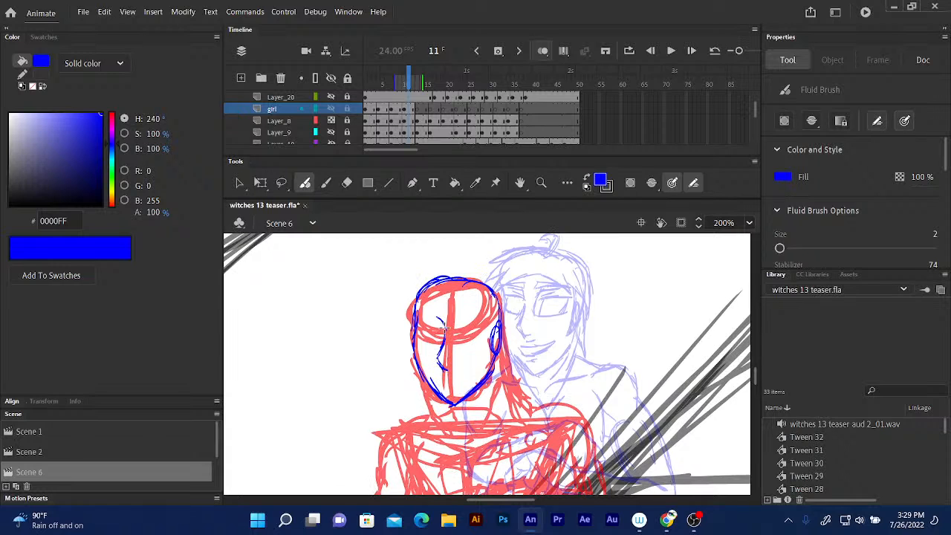
{"action": "left_click_drag", "start_coordinate": [439, 312], "coordinate": [446, 329]}
{"action": "mouse_move", "coordinate": [487, 320]}
{"action": "left_mouse_down"}
{"action": "mouse_move", "coordinate": [451, 332]}
{"action": "mouse_move", "coordinate": [473, 345]}
{"action": "mouse_move", "coordinate": [485, 339]}
{"action": "mouse_move", "coordinate": [478, 331]}
{"action": "left_mouse_up"}
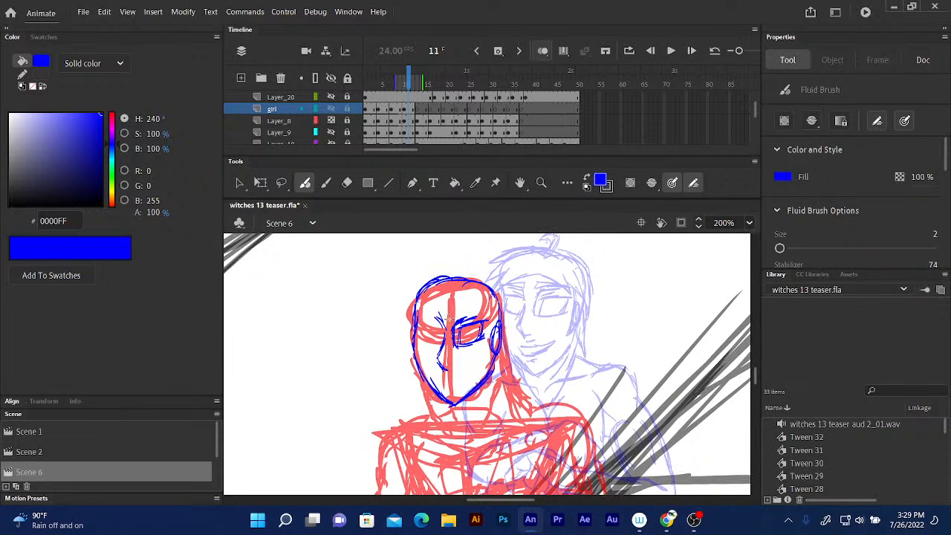
{"action": "mouse_move", "coordinate": [419, 324]}
{"action": "left_mouse_down"}
{"action": "mouse_move", "coordinate": [441, 327]}
{"action": "mouse_move", "coordinate": [423, 341]}
{"action": "left_mouse_up"}
Review the girl's walk in Scene 6 frame by frame, back to frame 1 and forward to frame 11
{"action": "key", "text": "ctrl+minus"}
{"action": "key", "text": "ctrl+minus"}
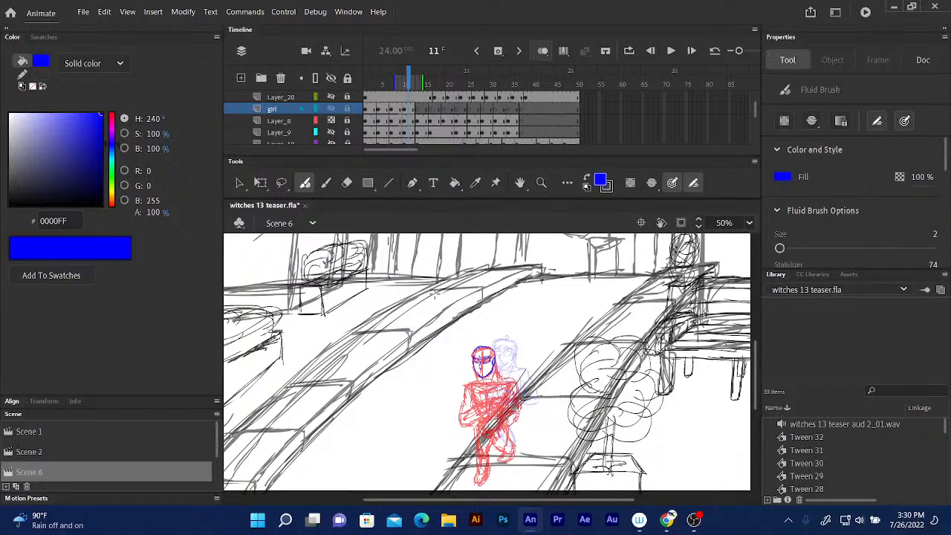
{"action": "key", "text": "comma"}
{"action": "key", "text": "comma"}
{"action": "key", "text": "comma"}
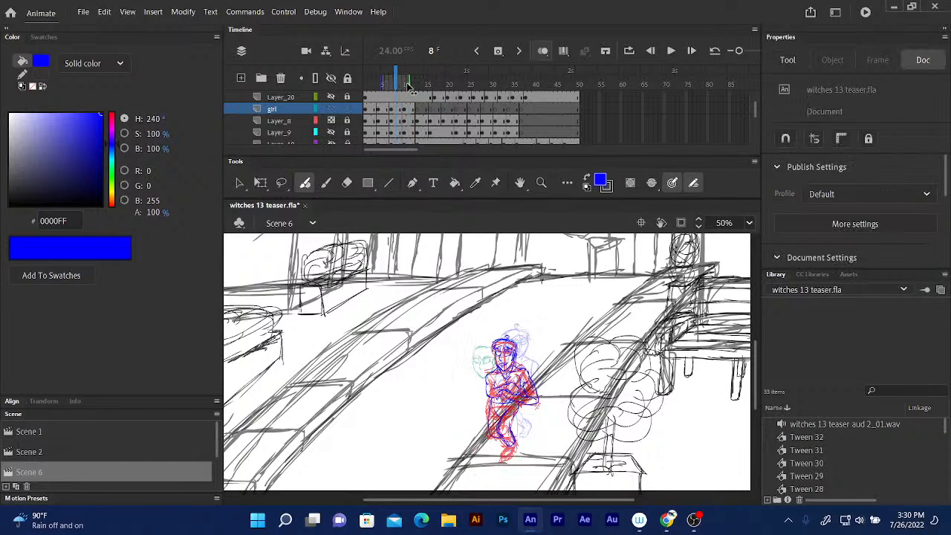
{"action": "key", "text": "comma"}
{"action": "key", "text": "comma"}
{"action": "key", "text": "comma"}
{"action": "key", "text": "comma"}
{"action": "key", "text": "comma"}
{"action": "key", "text": "comma"}
{"action": "key", "text": "comma"}
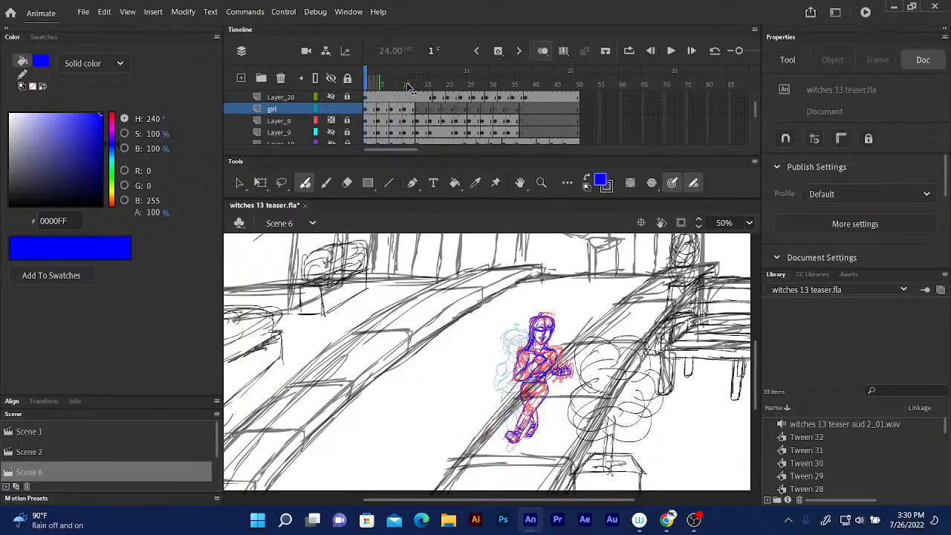
{"action": "key", "text": "period"}
{"action": "key", "text": "period"}
{"action": "key", "text": "period"}
{"action": "key", "text": "period"}
{"action": "key", "text": "period"}
{"action": "key", "text": "period"}
{"action": "key", "text": "period"}
{"action": "key", "text": "period"}
{"action": "key", "text": "period"}
{"action": "key", "text": "period"}
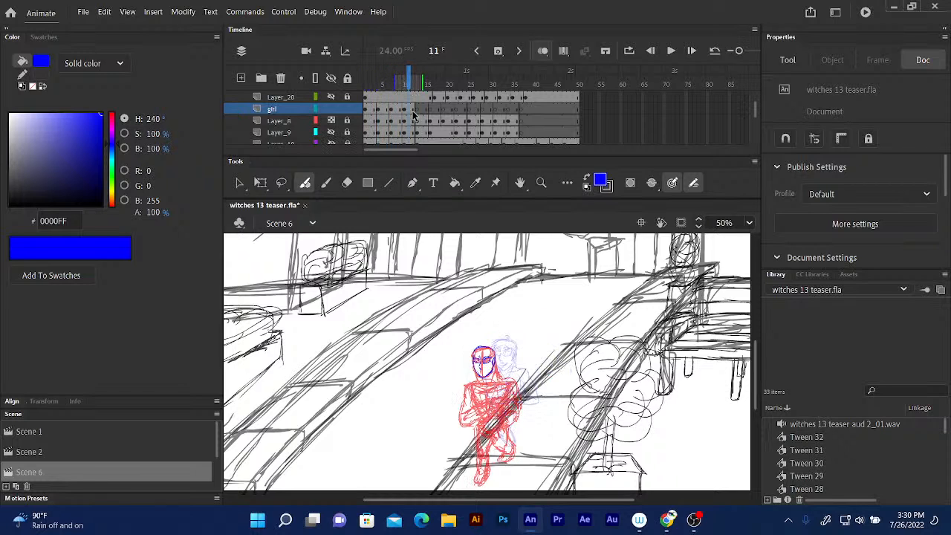
Open Scene 1 and play back the rough animation near its end
{"action": "left_click", "coordinate": [37, 433]}
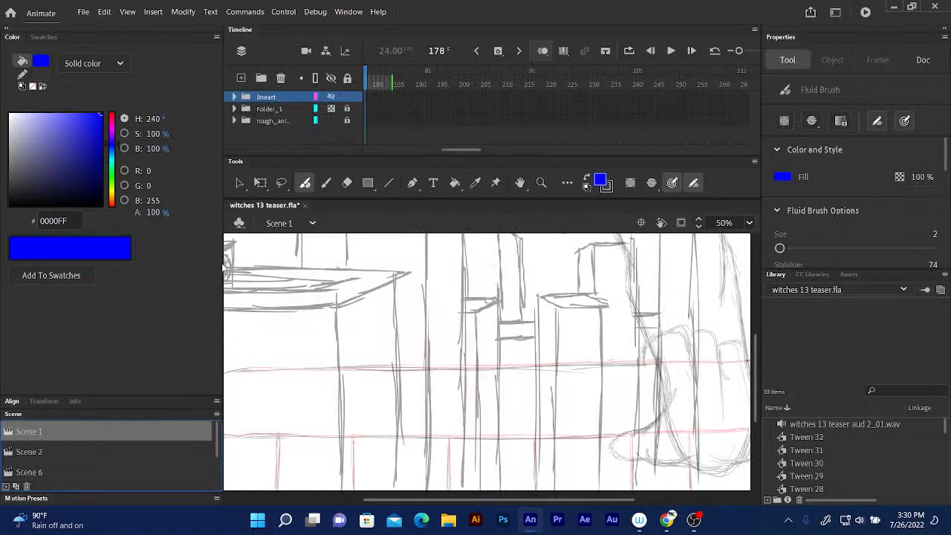
{"action": "key", "text": "ctrl+minus"}
{"action": "key", "text": "ctrl+minus"}
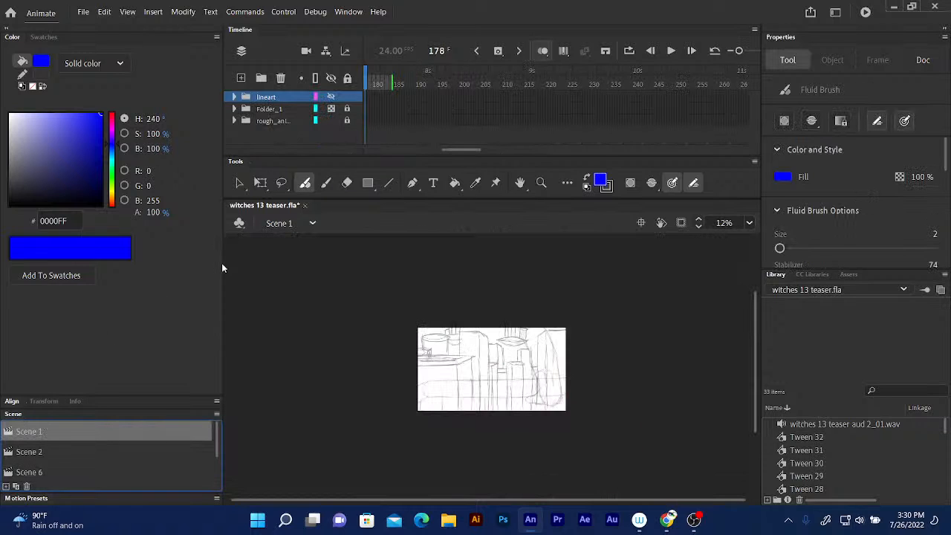
{"action": "key", "text": "ctrl+equal"}
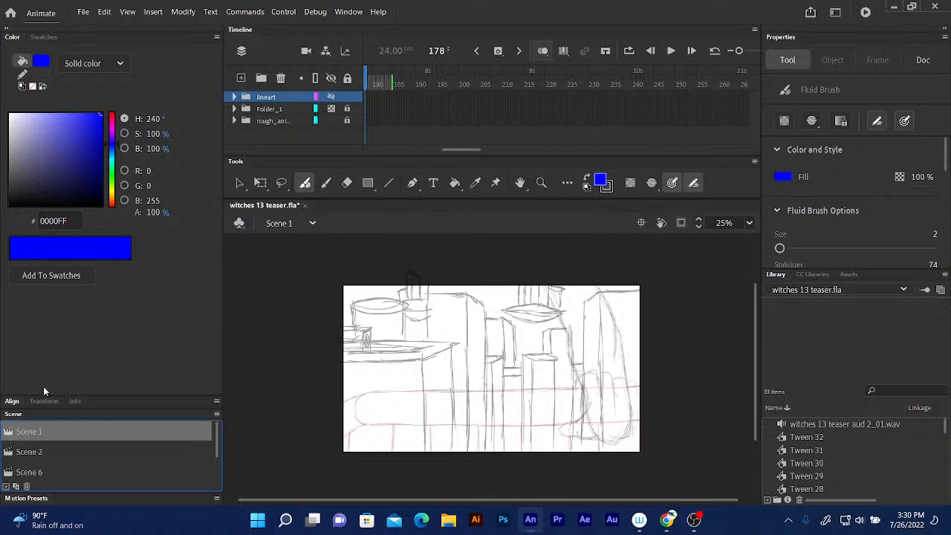
{"action": "left_click_drag", "start_coordinate": [366, 84], "coordinate": [366, 86]}
{"action": "key", "text": "Return"}
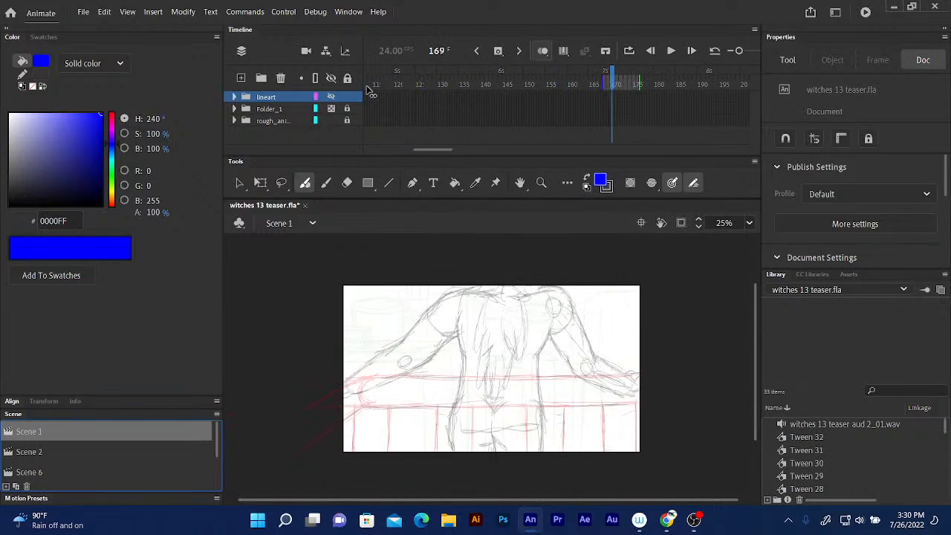
{"action": "key", "text": "Return"}
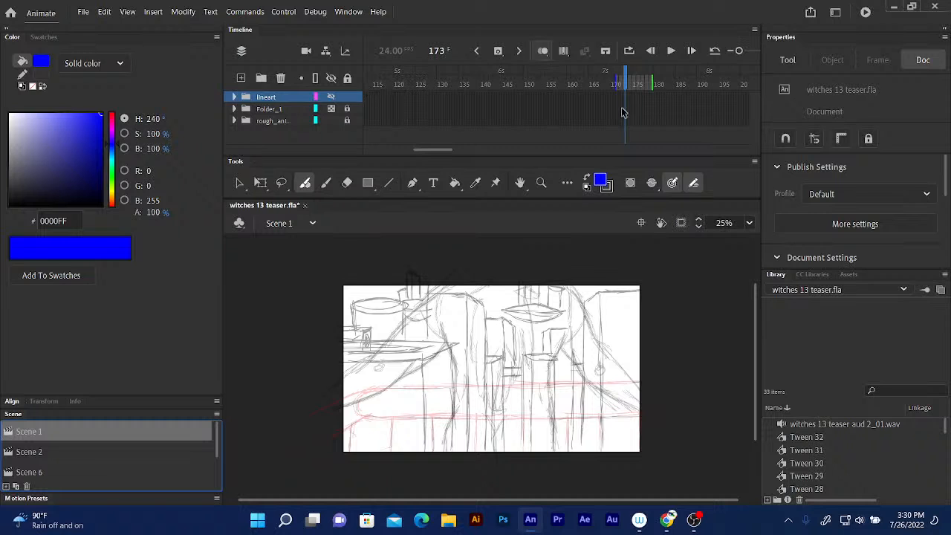
Open Scene 2 and examine the moving cars frame by frame from frame 1 to frame 16
{"action": "left_click", "coordinate": [24, 452]}
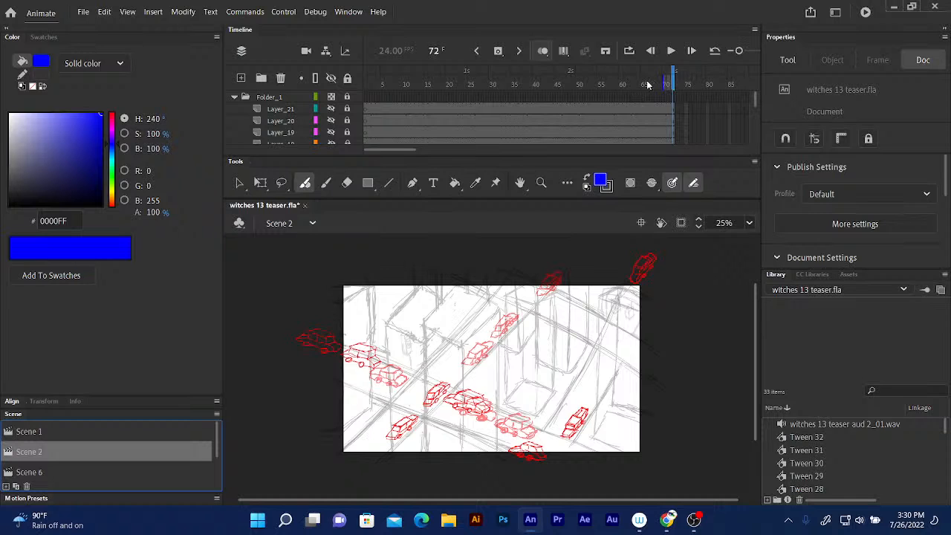
{"action": "key", "text": "comma"}
{"action": "key", "text": "comma"}
{"action": "key", "text": "comma"}
{"action": "key", "text": "comma"}
{"action": "key", "text": "comma"}
{"action": "key", "text": "comma"}
{"action": "key", "text": "comma"}
{"action": "key", "text": "comma"}
{"action": "key", "text": "comma"}
{"action": "key", "text": "comma"}
{"action": "key", "text": "comma"}
{"action": "key", "text": "comma"}
{"action": "key", "text": "comma"}
{"action": "key", "text": "comma"}
{"action": "key", "text": "comma"}
{"action": "key", "text": "comma"}
{"action": "key", "text": "comma"}
{"action": "key", "text": "comma"}
{"action": "key", "text": "comma"}
{"action": "key", "text": "comma"}
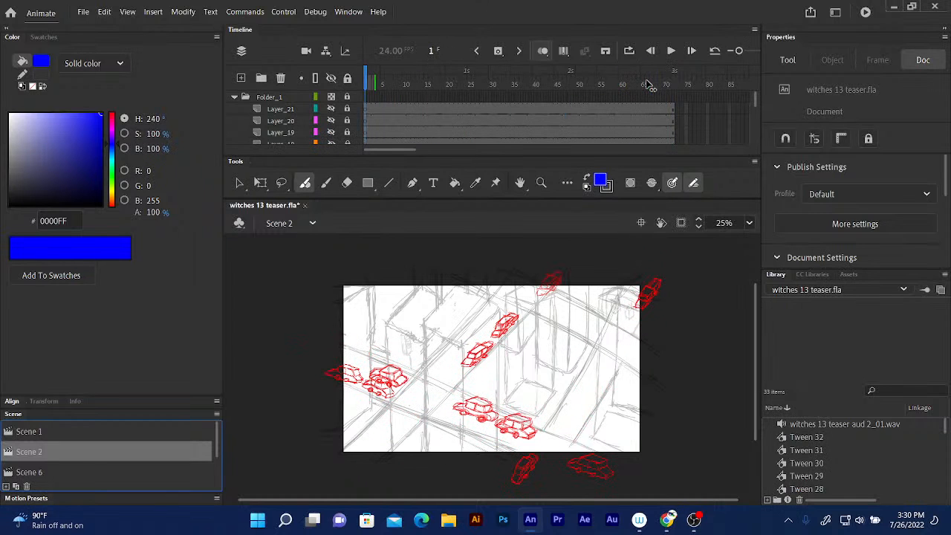
{"action": "key", "text": "period"}
{"action": "key", "text": "period"}
{"action": "key", "text": "period"}
{"action": "key", "text": "period"}
{"action": "key", "text": "period"}
{"action": "key", "text": "period"}
{"action": "key", "text": "period"}
{"action": "key", "text": "period"}
{"action": "key", "text": "period"}
{"action": "key", "text": "period"}
{"action": "key", "text": "period"}
{"action": "key", "text": "period"}
{"action": "key", "text": "period"}
{"action": "key", "text": "period"}
{"action": "key", "text": "period"}
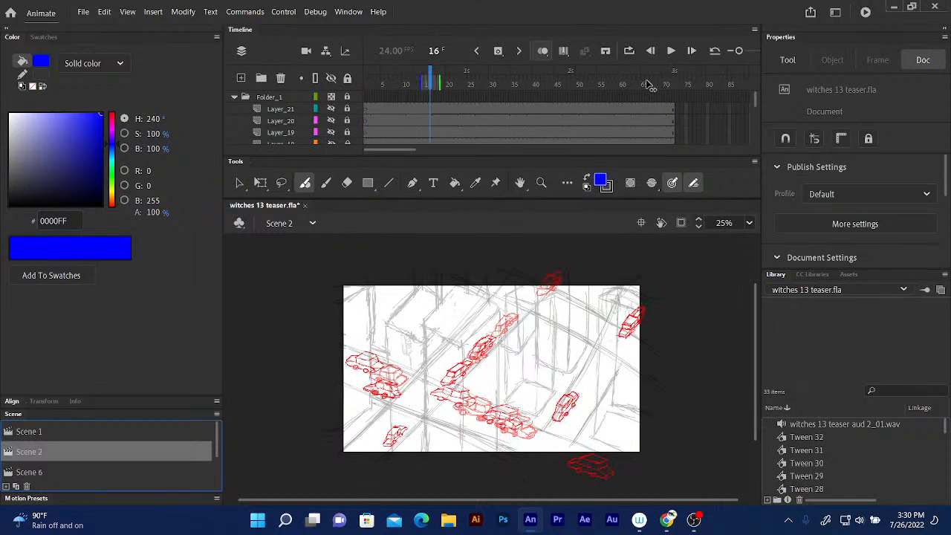
Return to frame 1 of Scene 2 and run through the car traffic animation up to frame 71
{"action": "left_click", "coordinate": [442, 100]}
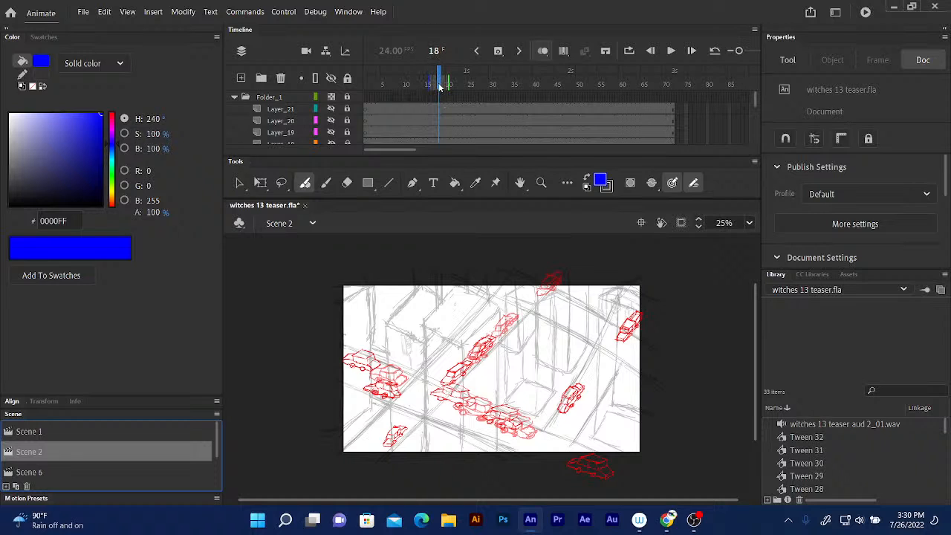
{"action": "key", "text": "comma"}
{"action": "key", "text": "comma"}
{"action": "key", "text": "comma"}
{"action": "key", "text": "comma"}
{"action": "key", "text": "comma"}
{"action": "key", "text": "comma"}
{"action": "key", "text": "comma"}
{"action": "key", "text": "comma"}
{"action": "key", "text": "comma"}
{"action": "key", "text": "comma"}
{"action": "key", "text": "comma"}
{"action": "key", "text": "comma"}
{"action": "key", "text": "comma"}
{"action": "key", "text": "comma"}
{"action": "key", "text": "comma"}
{"action": "key", "text": "comma"}
{"action": "key", "text": "comma"}
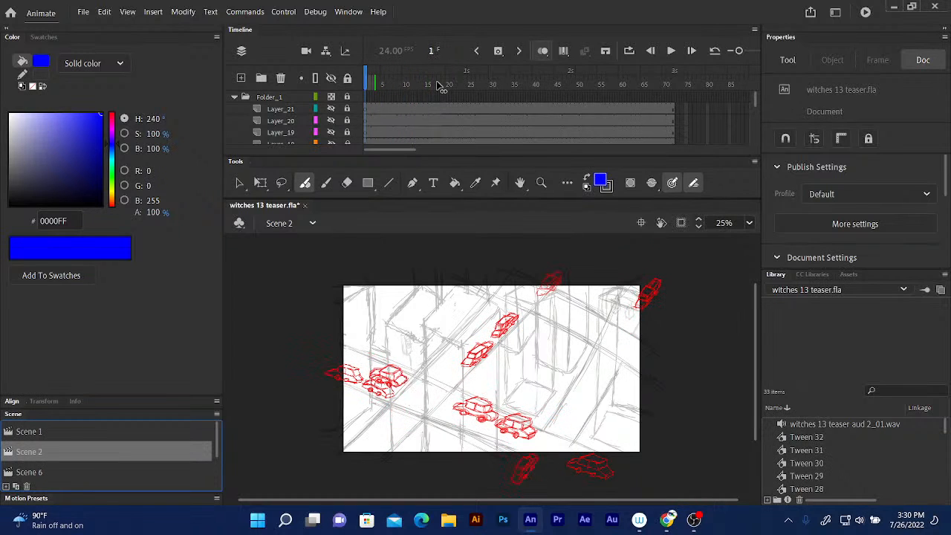
{"action": "key", "text": "period"}
{"action": "key", "text": "period"}
{"action": "key", "text": "period"}
{"action": "key", "text": "period"}
{"action": "key", "text": "period"}
{"action": "key", "text": "period"}
{"action": "key", "text": "period"}
{"action": "key", "text": "period"}
{"action": "key", "text": "period"}
{"action": "key", "text": "period"}
{"action": "key", "text": "period"}
{"action": "key", "text": "period"}
{"action": "key", "text": "period"}
{"action": "key", "text": "period"}
{"action": "key", "text": "period"}
{"action": "key", "text": "period"}
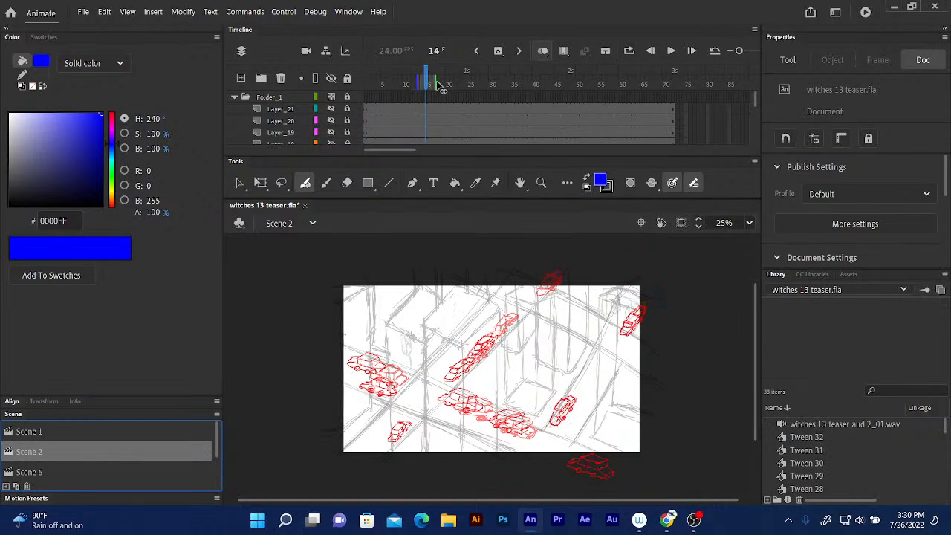
{"action": "key", "text": "period"}
{"action": "key", "text": "period"}
{"action": "key", "text": "period"}
{"action": "key", "text": "period"}
{"action": "key", "text": "period"}
{"action": "key", "text": "period"}
{"action": "key", "text": "period"}
{"action": "key", "text": "period"}
{"action": "key", "text": "period"}
{"action": "key", "text": "period"}
{"action": "key", "text": "period"}
{"action": "key", "text": "period"}
{"action": "key", "text": "period"}
{"action": "key", "text": "period"}
{"action": "key", "text": "period"}
{"action": "key", "text": "period"}
{"action": "key", "text": "period"}
{"action": "key", "text": "period"}
{"action": "key", "text": "period"}
{"action": "key", "text": "period"}
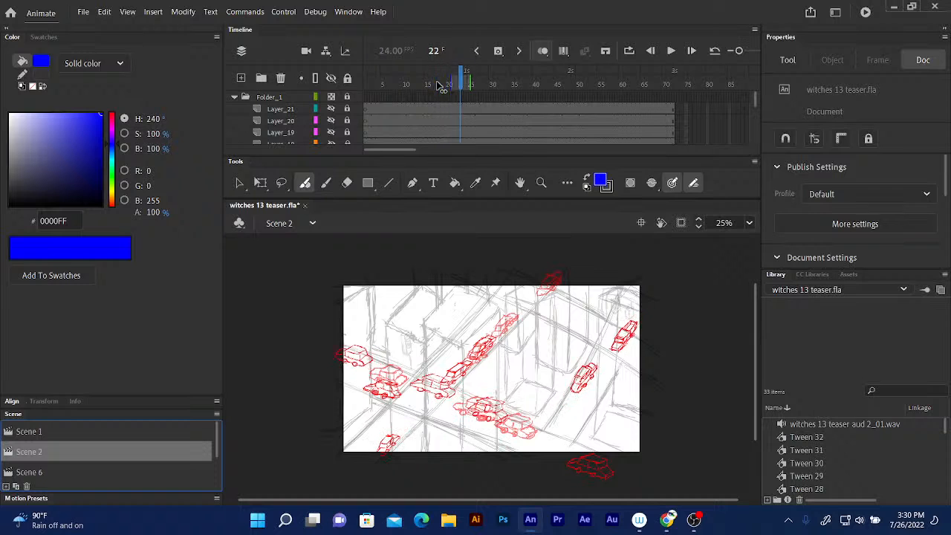
{"action": "key", "text": "period"}
{"action": "key", "text": "period"}
{"action": "key", "text": "period"}
{"action": "key", "text": "period"}
{"action": "key", "text": "period"}
{"action": "key", "text": "period"}
{"action": "key", "text": "period"}
{"action": "key", "text": "period"}
{"action": "key", "text": "period"}
{"action": "key", "text": "period"}
{"action": "key", "text": "period"}
{"action": "key", "text": "period"}
{"action": "key", "text": "period"}
{"action": "key", "text": "period"}
{"action": "key", "text": "period"}
{"action": "key", "text": "period"}
{"action": "key", "text": "period"}
{"action": "key", "text": "period"}
{"action": "key", "text": "period"}
{"action": "key", "text": "period"}
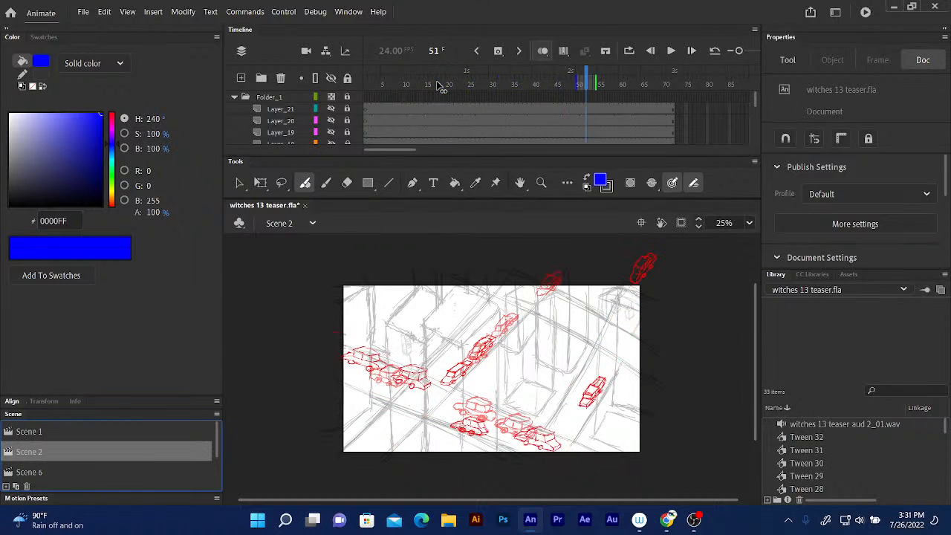
{"action": "key", "text": "period"}
{"action": "key", "text": "period"}
{"action": "key", "text": "period"}
{"action": "key", "text": "period"}
{"action": "key", "text": "period"}
{"action": "key", "text": "period"}
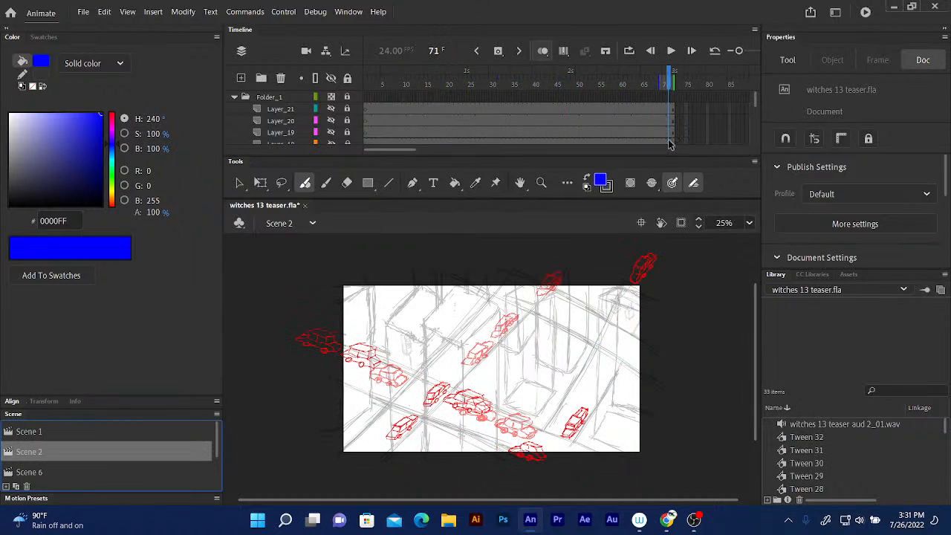
Switch between Scene 2 and Scene 6, and in Scene 6 examine the girl's walk frame by frame up to frame 22
{"action": "left_click", "coordinate": [28, 476]}
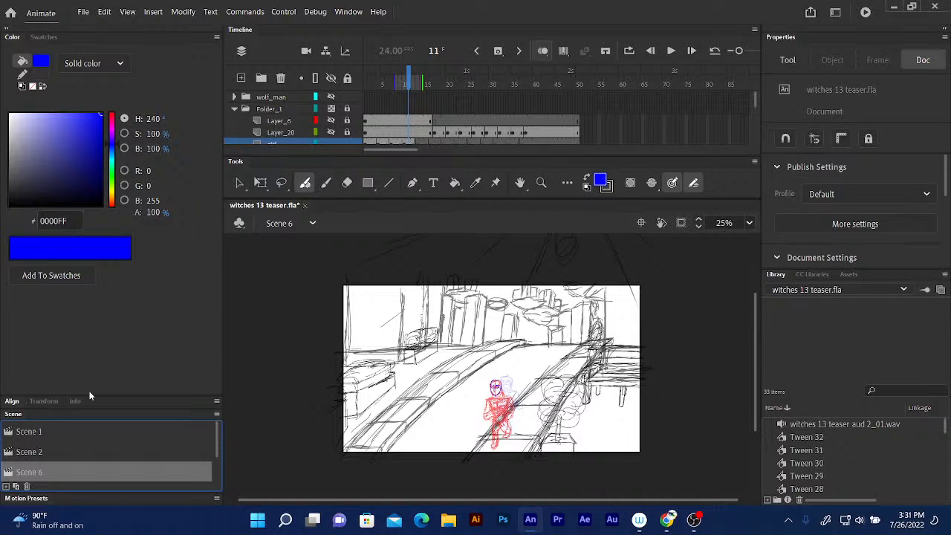
{"action": "left_click", "coordinate": [34, 455]}
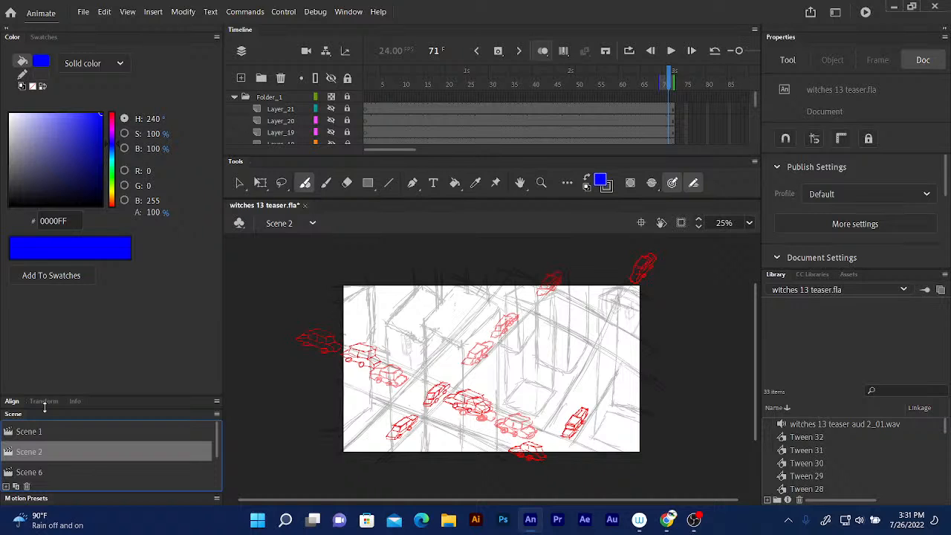
{"action": "left_click", "coordinate": [22, 474]}
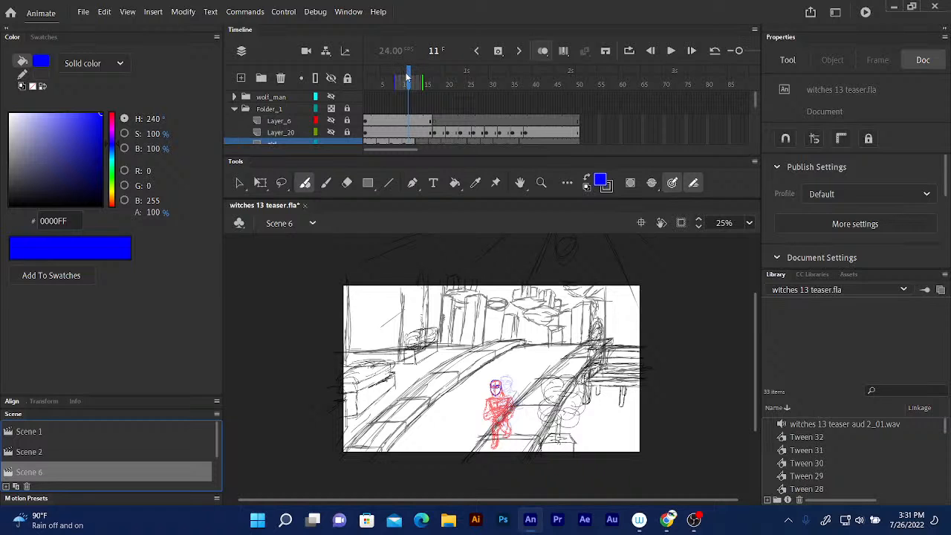
{"action": "mouse_move", "coordinate": [408, 80]}
{"action": "left_mouse_down"}
{"action": "mouse_move", "coordinate": [370, 80]}
{"action": "mouse_move", "coordinate": [401, 80]}
{"action": "left_mouse_up"}
{"action": "key", "text": "period"}
{"action": "key", "text": "period"}
{"action": "key", "text": "period"}
{"action": "key", "text": "period"}
{"action": "key", "text": "period"}
{"action": "key", "text": "period"}
{"action": "key", "text": "period"}
{"action": "key", "text": "period"}
{"action": "key", "text": "period"}
{"action": "key", "text": "period"}
{"action": "key", "text": "period"}
{"action": "key", "text": "period"}
{"action": "key", "text": "period"}
{"action": "key", "text": "period"}
{"action": "key", "text": "period"}
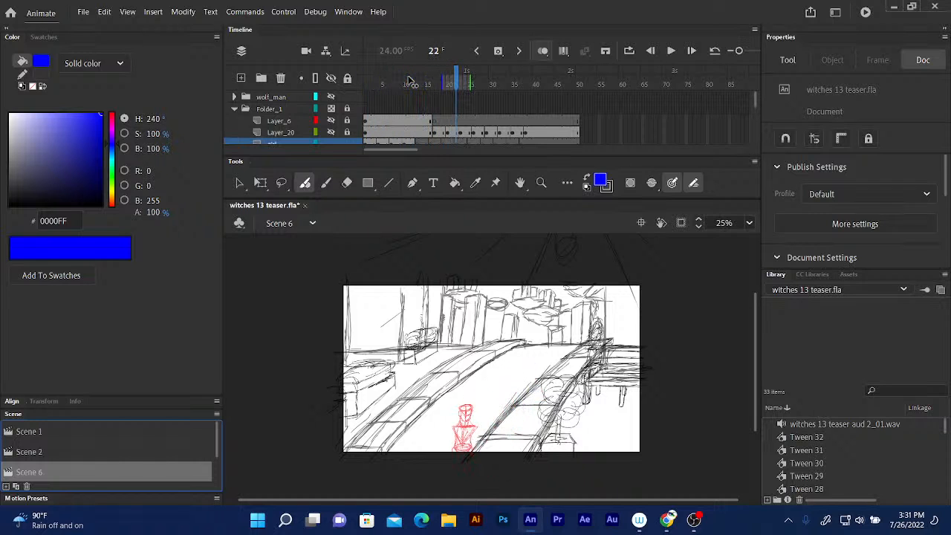
Review the girl's walk in Scene 6 backwards frame by frame to frame 1
{"action": "key", "text": "comma"}
{"action": "key", "text": "comma"}
{"action": "key", "text": "comma"}
{"action": "key", "text": "comma"}
{"action": "key", "text": "comma"}
{"action": "key", "text": "comma"}
{"action": "key", "text": "comma"}
{"action": "key", "text": "comma"}
{"action": "key", "text": "comma"}
{"action": "key", "text": "comma"}
{"action": "key", "text": "comma"}
{"action": "key", "text": "comma"}
{"action": "key", "text": "comma"}
{"action": "key", "text": "comma"}
{"action": "key", "text": "comma"}
{"action": "key", "text": "comma"}
{"action": "key", "text": "comma"}
{"action": "key", "text": "comma"}
{"action": "key", "text": "comma"}
{"action": "key", "text": "comma"}
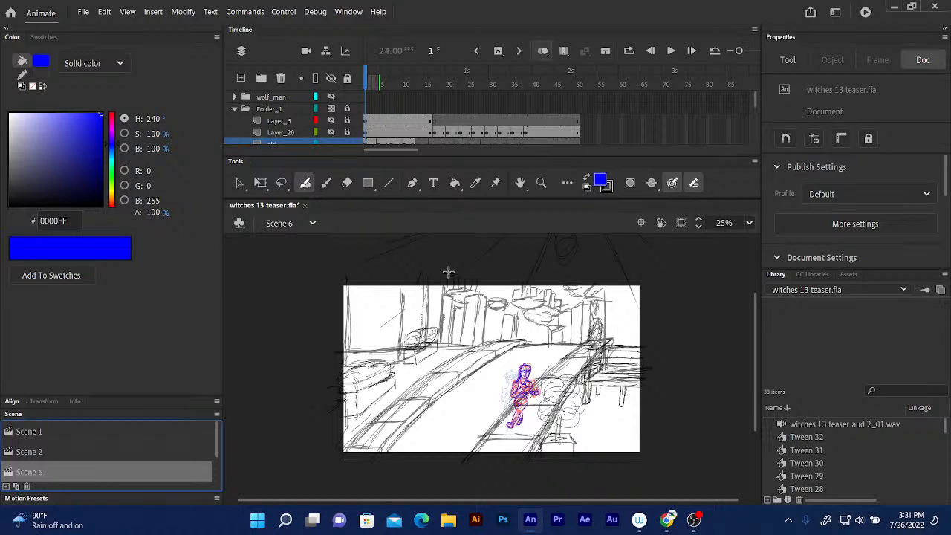
Play the girl's walk from frame 1 to frame 13 and look through Scene 6's layers around the girl layer
{"action": "scroll", "coordinate": [88, 448], "scroll_direction": "down", "scroll_amount": 2}
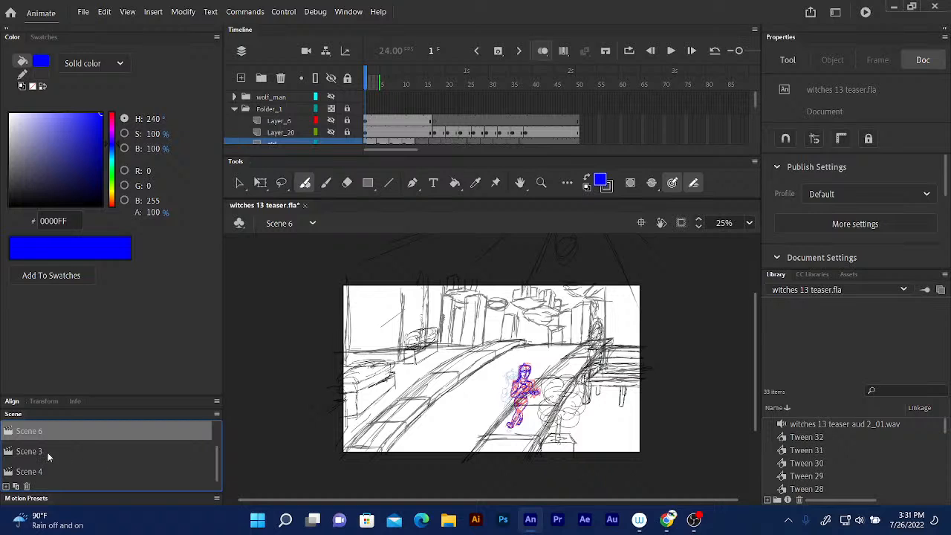
{"action": "left_click_drag", "start_coordinate": [218, 468], "coordinate": [217, 447]}
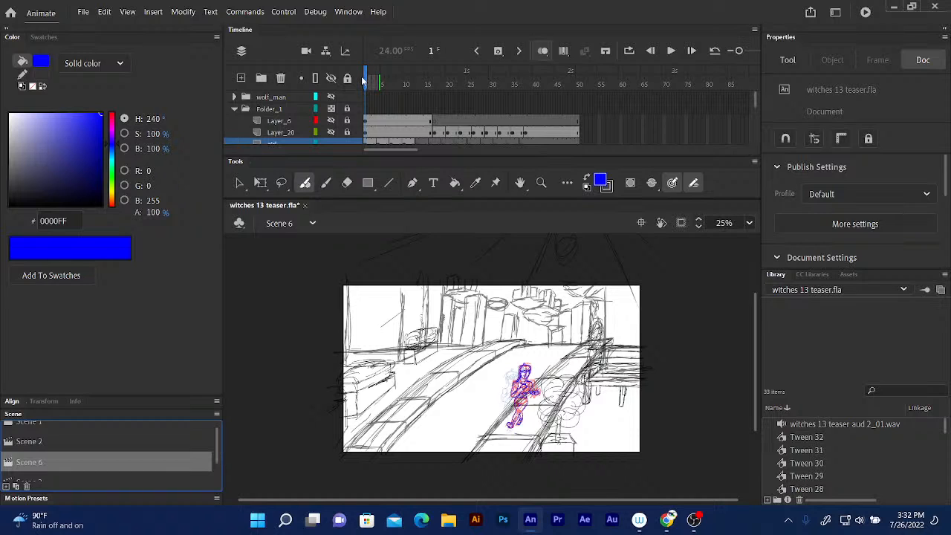
{"action": "key", "text": "Return"}
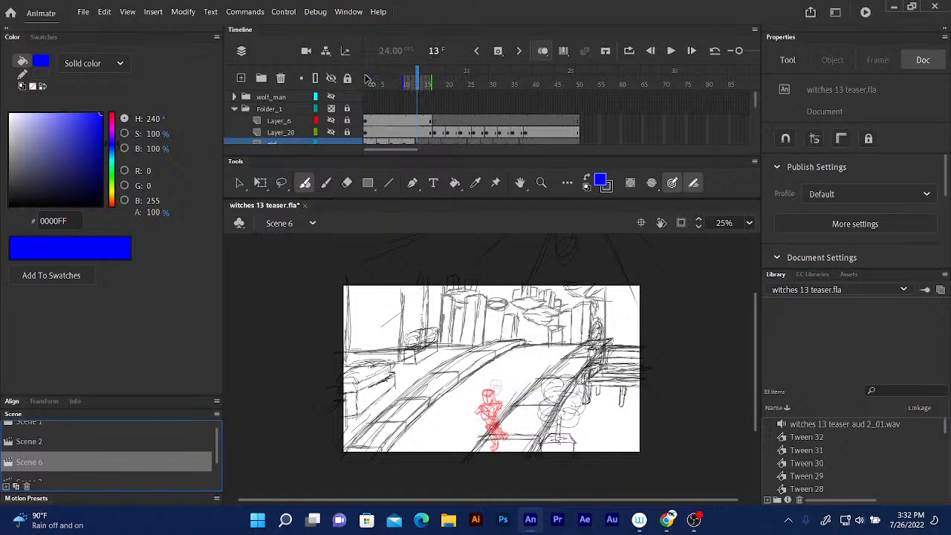
{"action": "scroll", "coordinate": [754, 99], "scroll_direction": "down", "scroll_amount": 1}
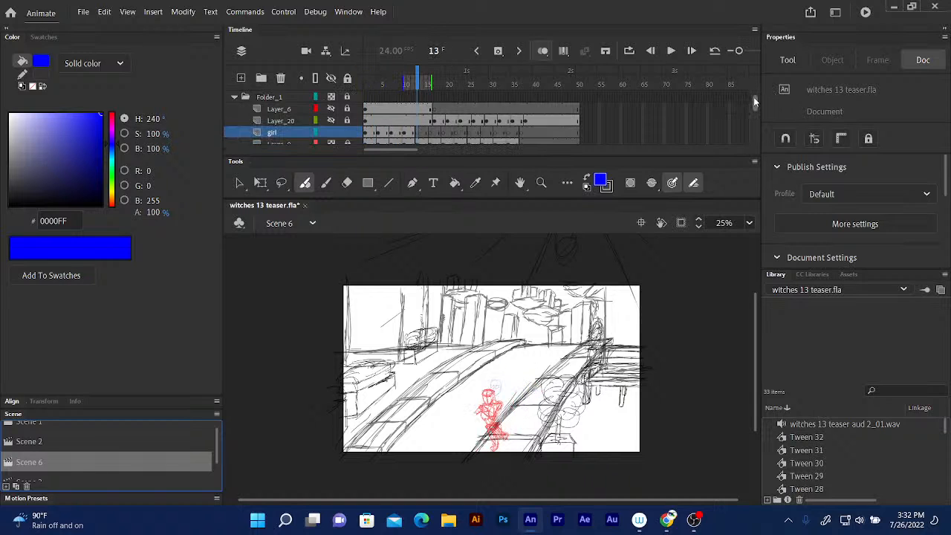
{"action": "left_click_drag", "start_coordinate": [753, 96], "coordinate": [757, 107]}
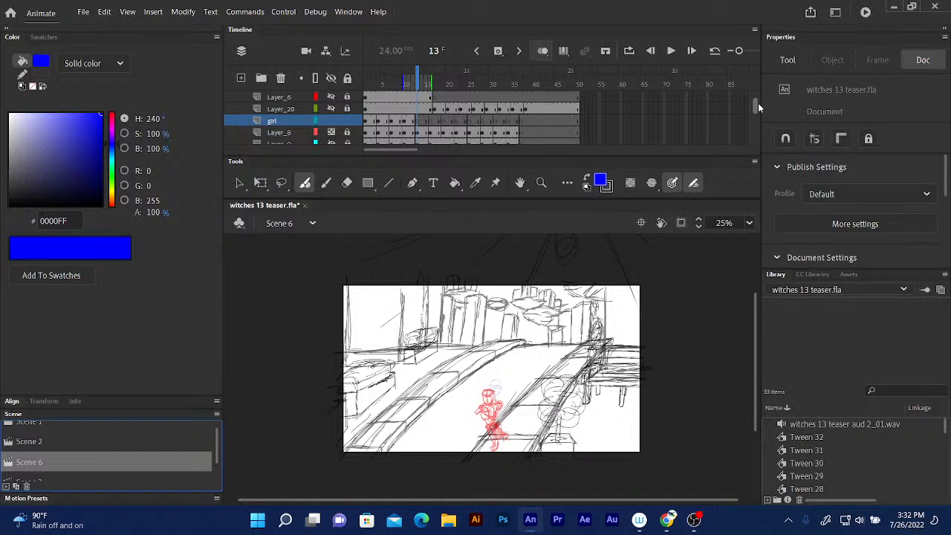
{"action": "key", "text": "ctrl+equal"}
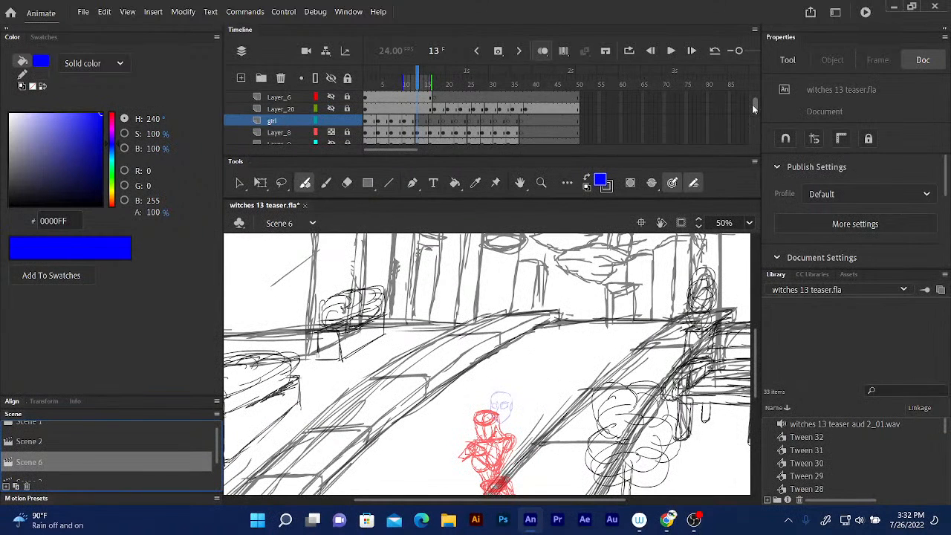
{"action": "scroll", "coordinate": [753, 110], "scroll_direction": "down", "scroll_amount": 3}
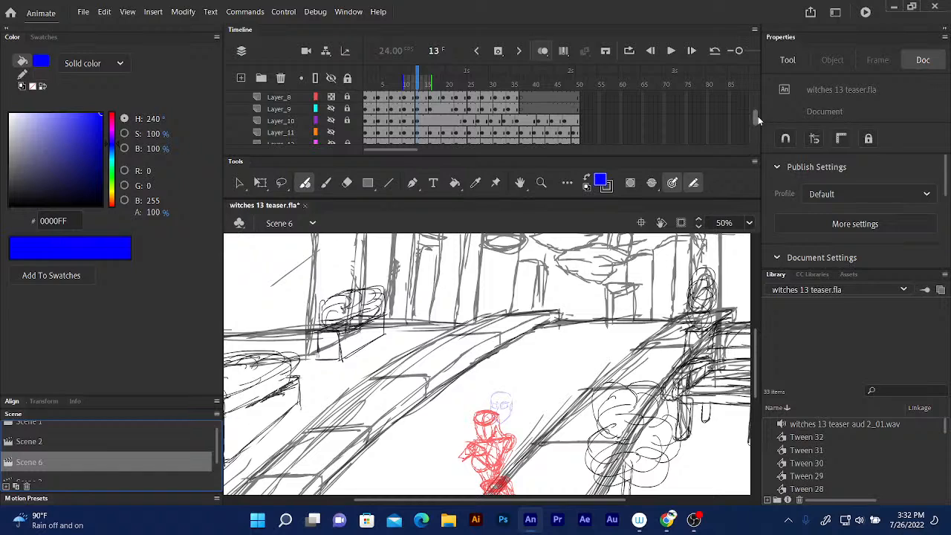
{"action": "scroll", "coordinate": [756, 113], "scroll_direction": "up", "scroll_amount": 2}
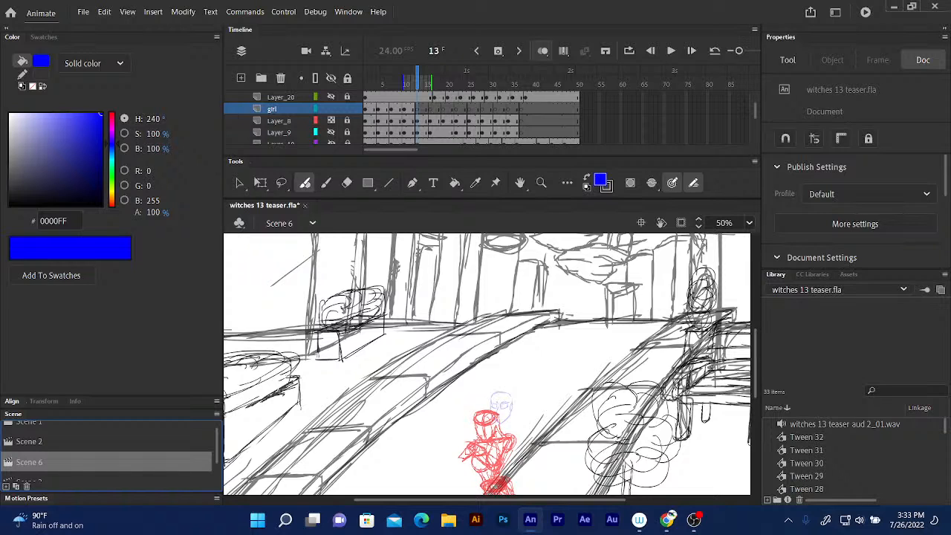
Compare the girl's rough poses between frames 10 and 16, viewing the whole figure on the path
{"action": "left_click_drag", "start_coordinate": [416, 77], "coordinate": [426, 77]}
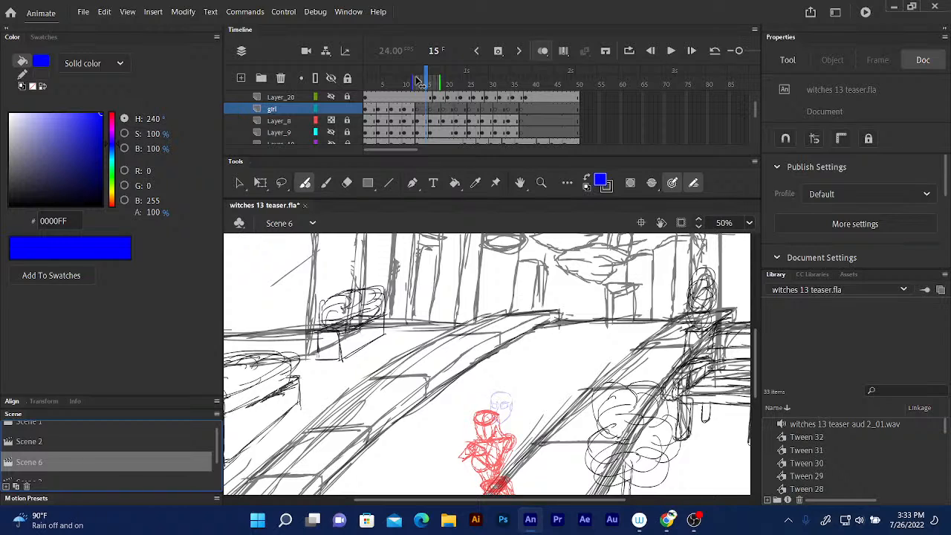
{"action": "key", "text": "period"}
{"action": "key", "text": "comma"}
{"action": "key", "text": "comma"}
{"action": "key", "text": "comma"}
{"action": "key", "text": "period"}
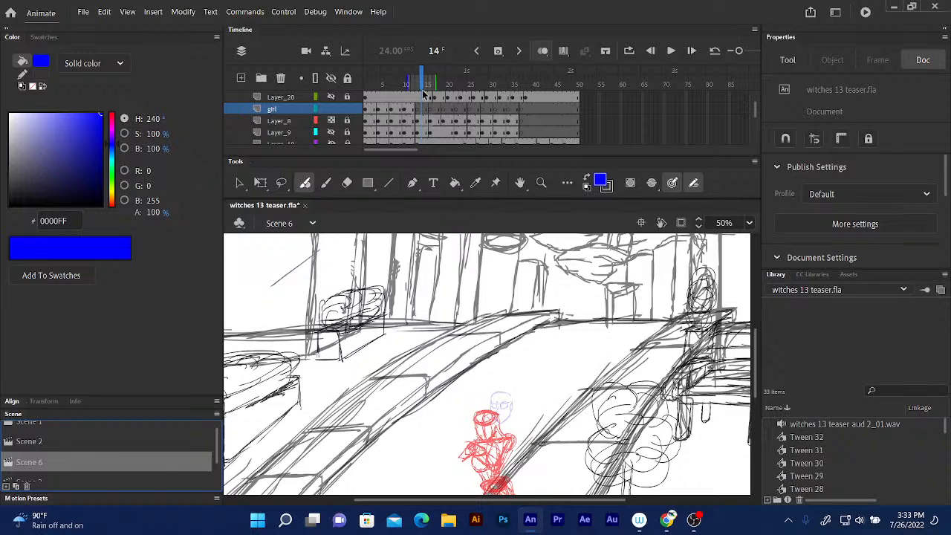
{"action": "left_click_drag", "start_coordinate": [755, 345], "coordinate": [755, 362]}
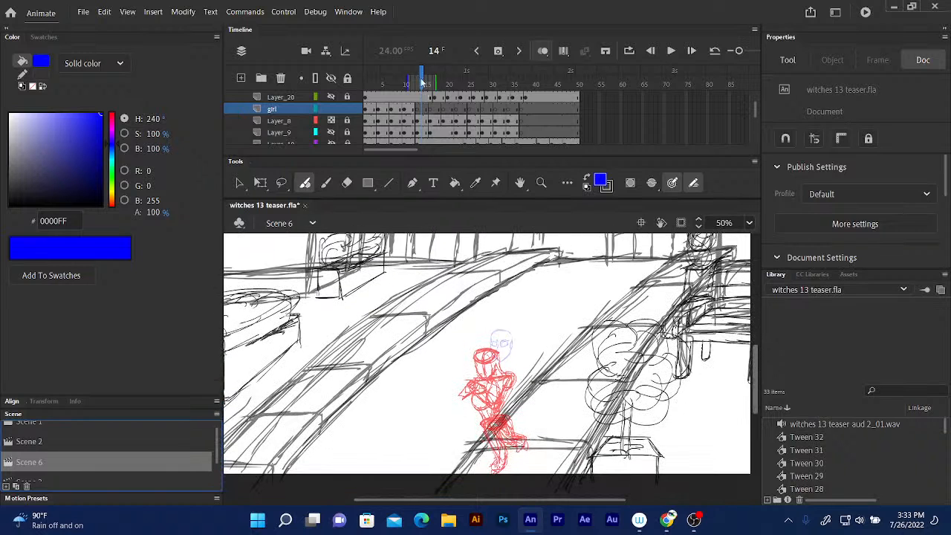
{"action": "key", "text": "comma"}
{"action": "key", "text": "comma"}
{"action": "key", "text": "comma"}
{"action": "key", "text": "comma"}
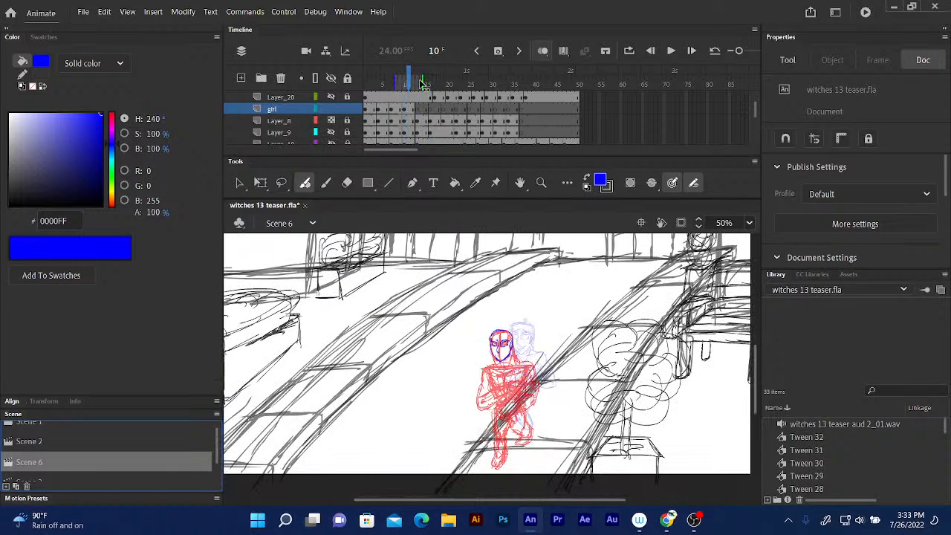
On frame 11 of the girl layer, draw the girl's mouth and lips in blue over the red rough
{"action": "key", "text": "period"}
{"action": "key", "text": "ctrl+equal"}
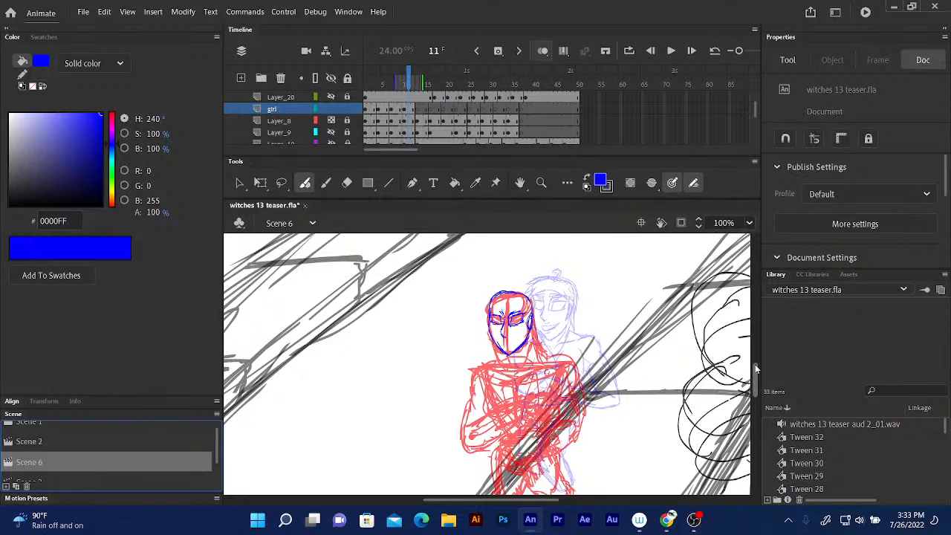
{"action": "scroll", "coordinate": [755, 371], "scroll_direction": "down", "scroll_amount": 3}
{"action": "scroll", "coordinate": [755, 371], "scroll_direction": "down", "scroll_amount": 2}
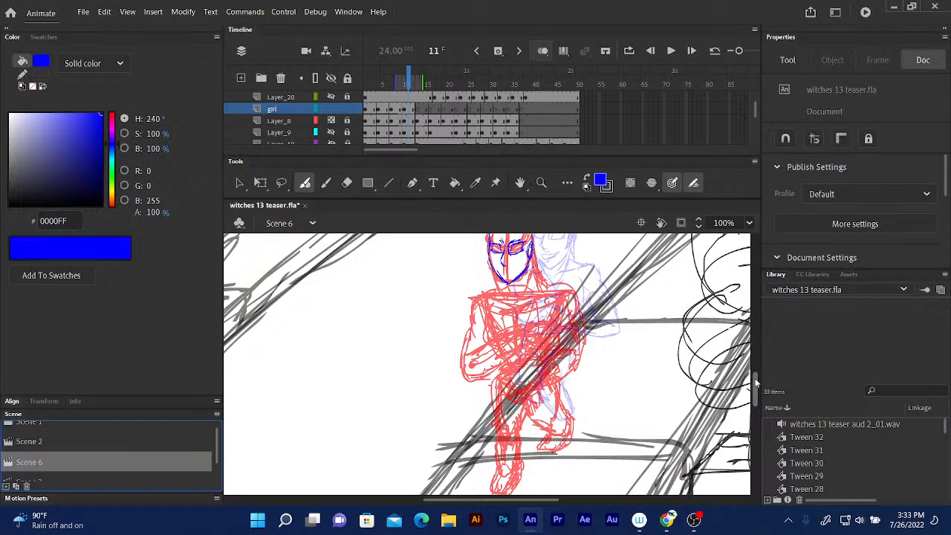
{"action": "scroll", "coordinate": [755, 367], "scroll_direction": "up", "scroll_amount": 3}
{"action": "mouse_move", "coordinate": [505, 314]}
{"action": "left_mouse_down"}
{"action": "mouse_move", "coordinate": [500, 322]}
{"action": "mouse_move", "coordinate": [513, 329]}
{"action": "left_mouse_up"}
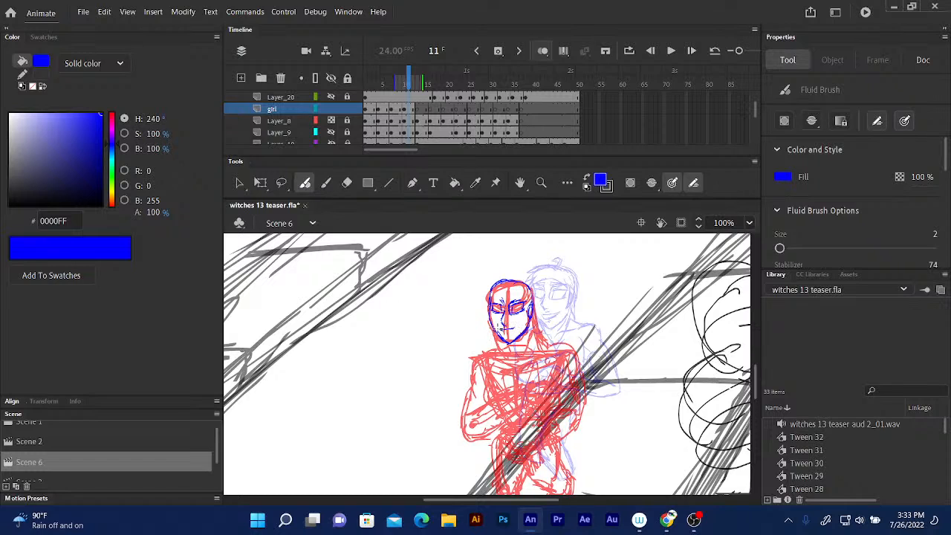
{"action": "left_click_drag", "start_coordinate": [499, 329], "coordinate": [503, 331]}
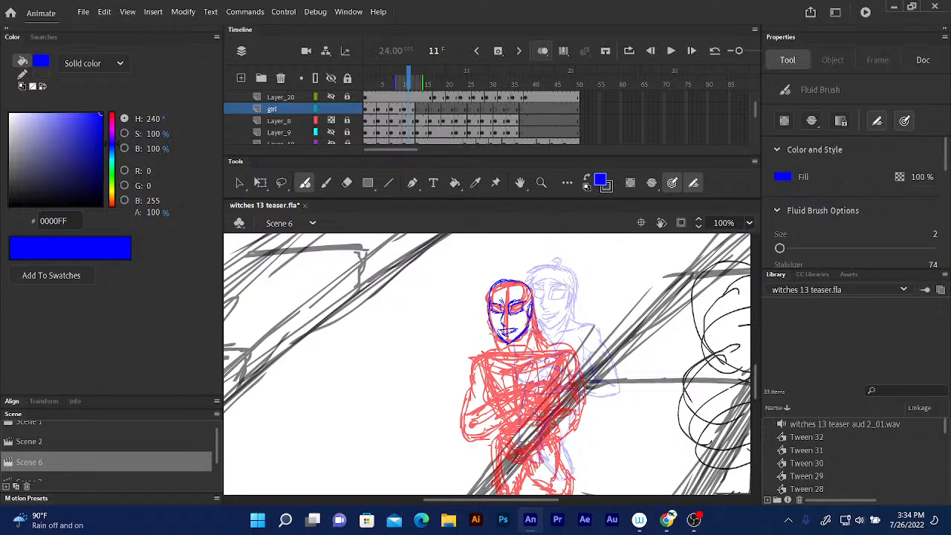
Draw the girl's neck and the lines along her jaw in blue on frame 11
{"action": "left_click_drag", "start_coordinate": [491, 328], "coordinate": [511, 354]}
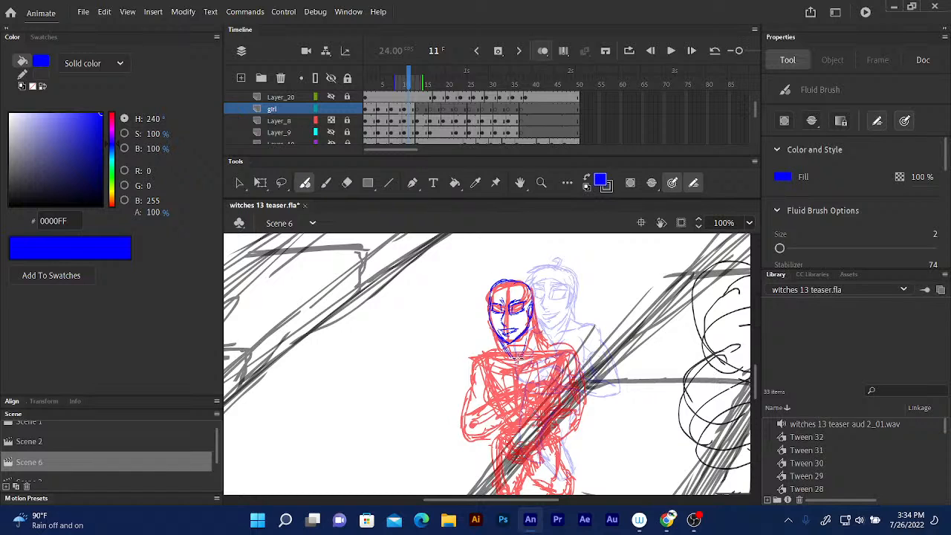
{"action": "left_click_drag", "start_coordinate": [531, 312], "coordinate": [533, 352]}
{"action": "mouse_move", "coordinate": [532, 313]}
{"action": "left_mouse_down"}
{"action": "mouse_move", "coordinate": [528, 352]}
{"action": "mouse_move", "coordinate": [514, 358]}
{"action": "left_mouse_up"}
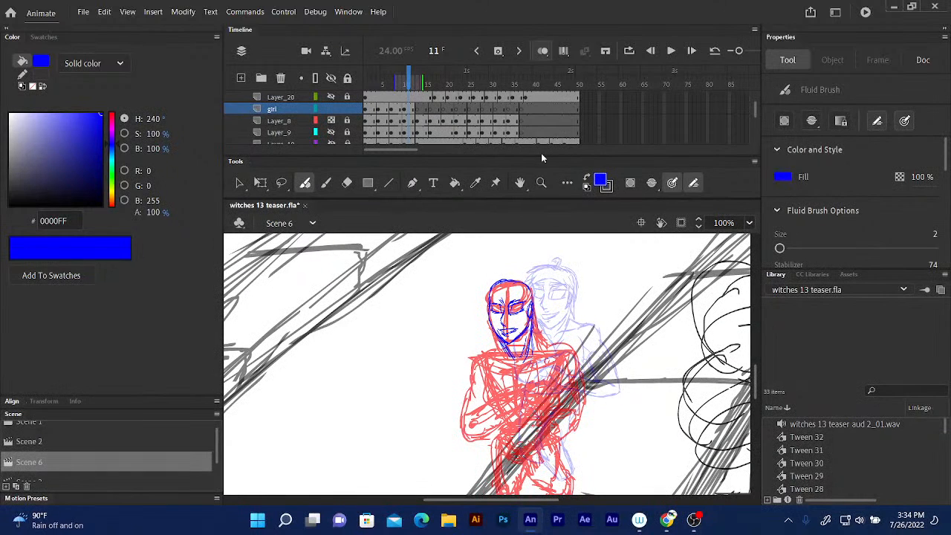
Draw the girl's hair with its loose curl on top, and the neckline below her neck, in blue on frame 11
{"action": "mouse_move", "coordinate": [492, 287]}
{"action": "left_mouse_down"}
{"action": "mouse_move", "coordinate": [517, 281]}
{"action": "mouse_move", "coordinate": [496, 284]}
{"action": "left_mouse_up"}
{"action": "mouse_move", "coordinate": [508, 278]}
{"action": "left_mouse_down"}
{"action": "mouse_move", "coordinate": [480, 292]}
{"action": "mouse_move", "coordinate": [519, 273]}
{"action": "left_mouse_up"}
{"action": "mouse_move", "coordinate": [519, 273]}
{"action": "left_mouse_down"}
{"action": "mouse_move", "coordinate": [532, 282]}
{"action": "mouse_move", "coordinate": [535, 303]}
{"action": "mouse_move", "coordinate": [516, 267]}
{"action": "mouse_move", "coordinate": [534, 303]}
{"action": "mouse_move", "coordinate": [530, 323]}
{"action": "left_mouse_up"}
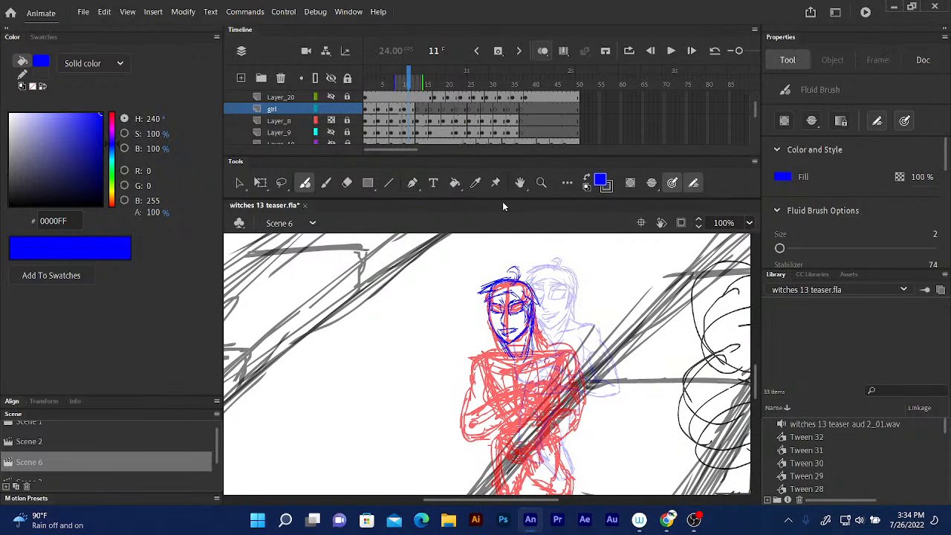
{"action": "left_click_drag", "start_coordinate": [488, 289], "coordinate": [489, 311]}
{"action": "left_click_drag", "start_coordinate": [755, 373], "coordinate": [755, 376]}
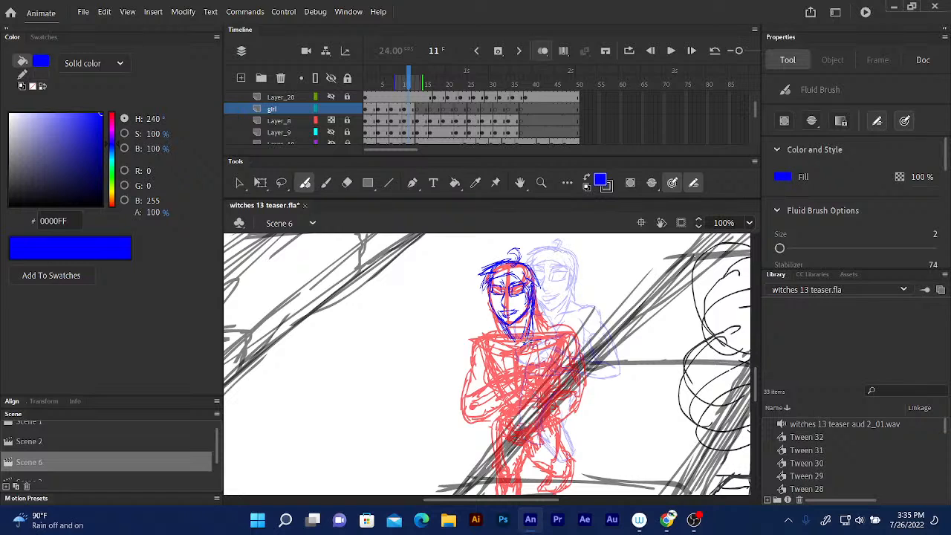
{"action": "mouse_move", "coordinate": [517, 346]}
{"action": "left_mouse_down"}
{"action": "mouse_move", "coordinate": [551, 340]}
{"action": "mouse_move", "coordinate": [490, 340]}
{"action": "left_mouse_up"}
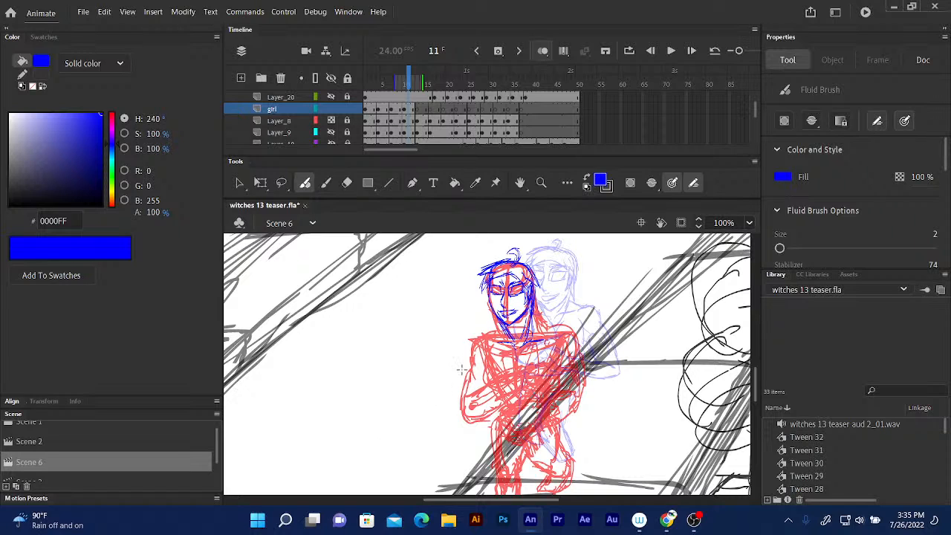
Compare the new blue head with the rough poses up to frame 17 and return to frame 12
{"action": "left_click", "coordinate": [407, 85]}
{"action": "key", "text": "period"}
{"action": "key", "text": "period"}
{"action": "key", "text": "period"}
{"action": "key", "text": "period"}
{"action": "key", "text": "period"}
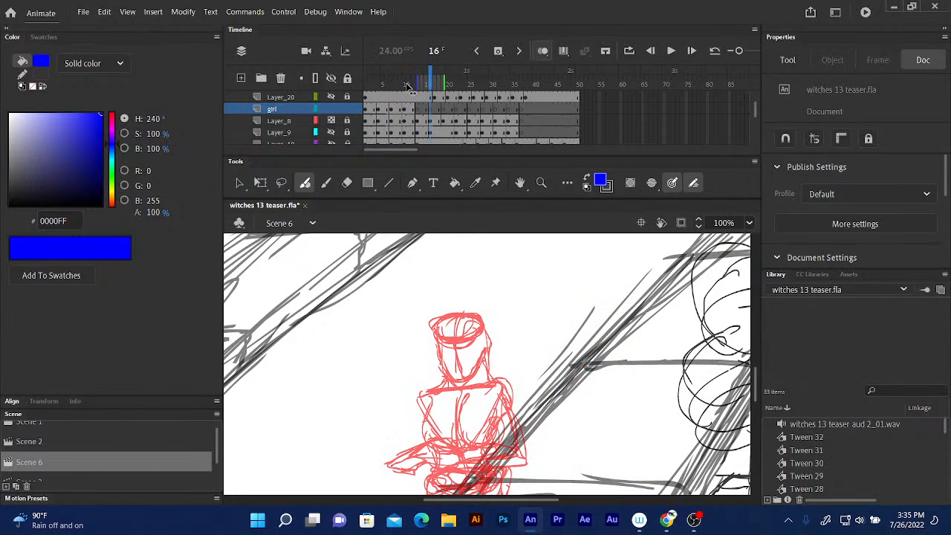
{"action": "key", "text": "period"}
{"action": "key", "text": "comma"}
{"action": "key", "text": "comma"}
{"action": "key", "text": "comma"}
{"action": "key", "text": "comma"}
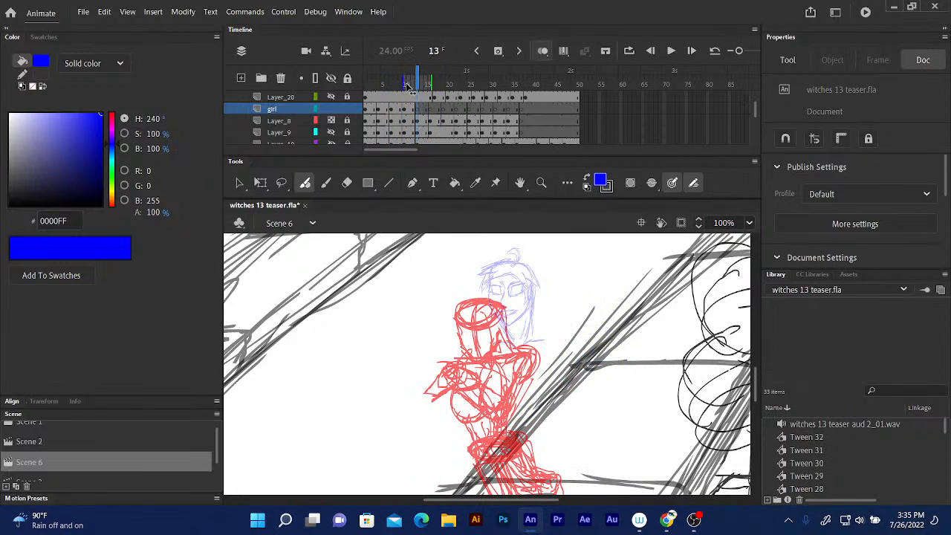
{"action": "key", "text": "comma"}
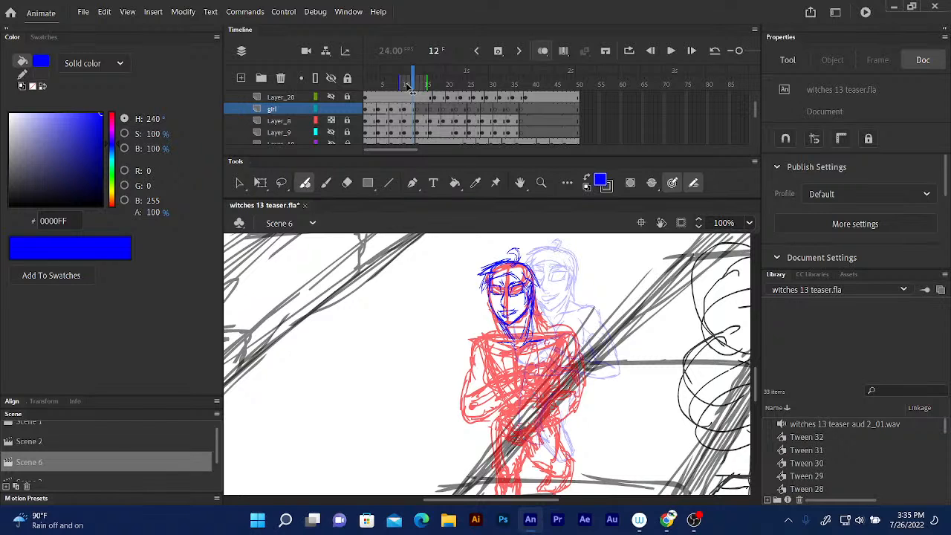
Examine the girl's rough poses frame by frame up to frame 19 and return to frame 12
{"action": "key", "text": "period"}
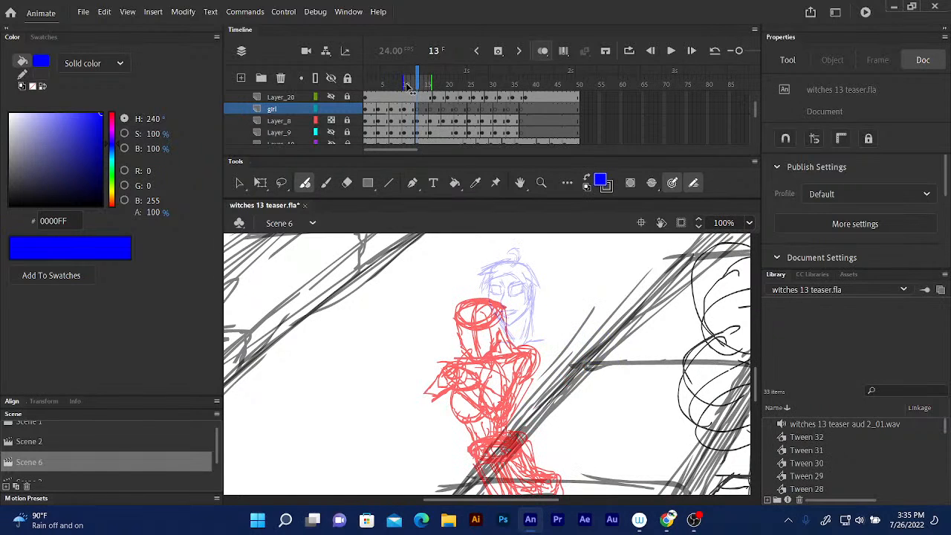
{"action": "key", "text": "period"}
{"action": "key", "text": "period"}
{"action": "key", "text": "period"}
{"action": "key", "text": "period"}
{"action": "key", "text": "period"}
{"action": "key", "text": "period"}
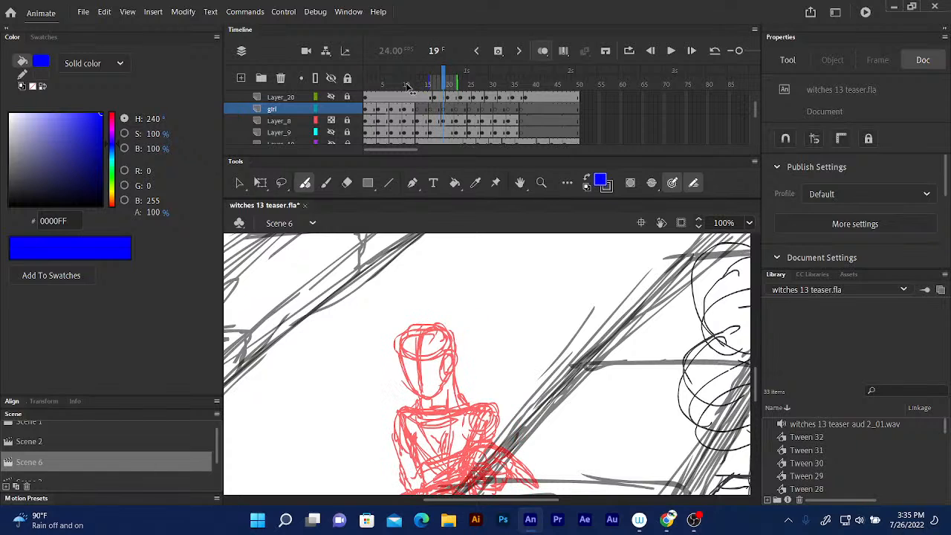
{"action": "key", "text": "comma"}
{"action": "key", "text": "comma"}
{"action": "key", "text": "comma"}
{"action": "key", "text": "comma"}
{"action": "key", "text": "comma"}
{"action": "key", "text": "comma"}
{"action": "key", "text": "comma"}
{"action": "key", "text": "comma"}
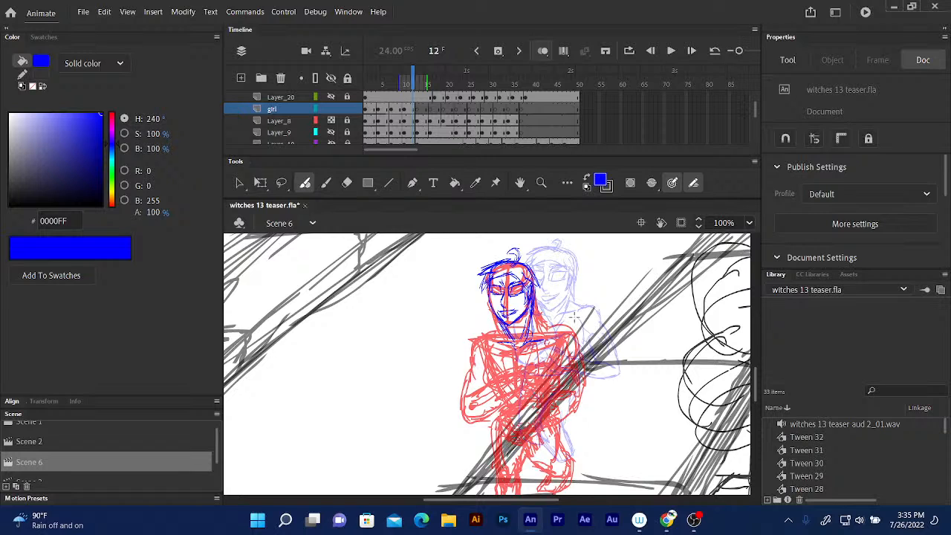
Outline the girl's crossed forearms and one shoulder with its upper arm in blue over the red rough on frame 12
{"action": "scroll", "coordinate": [756, 376], "scroll_direction": "down", "scroll_amount": 3}
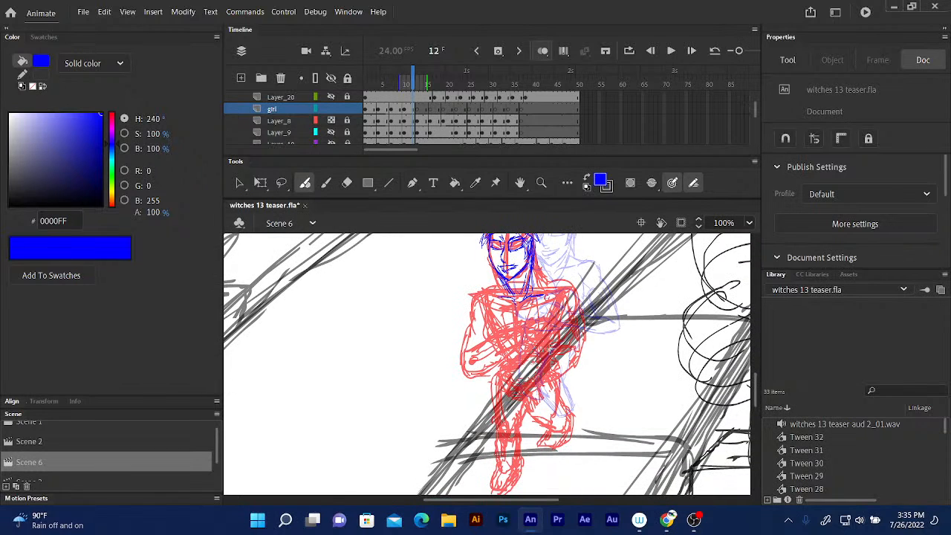
{"action": "mouse_move", "coordinate": [572, 349]}
{"action": "left_mouse_down"}
{"action": "mouse_move", "coordinate": [541, 362]}
{"action": "mouse_move", "coordinate": [578, 348]}
{"action": "mouse_move", "coordinate": [541, 378]}
{"action": "mouse_move", "coordinate": [572, 365]}
{"action": "mouse_move", "coordinate": [541, 376]}
{"action": "mouse_move", "coordinate": [578, 353]}
{"action": "left_mouse_up"}
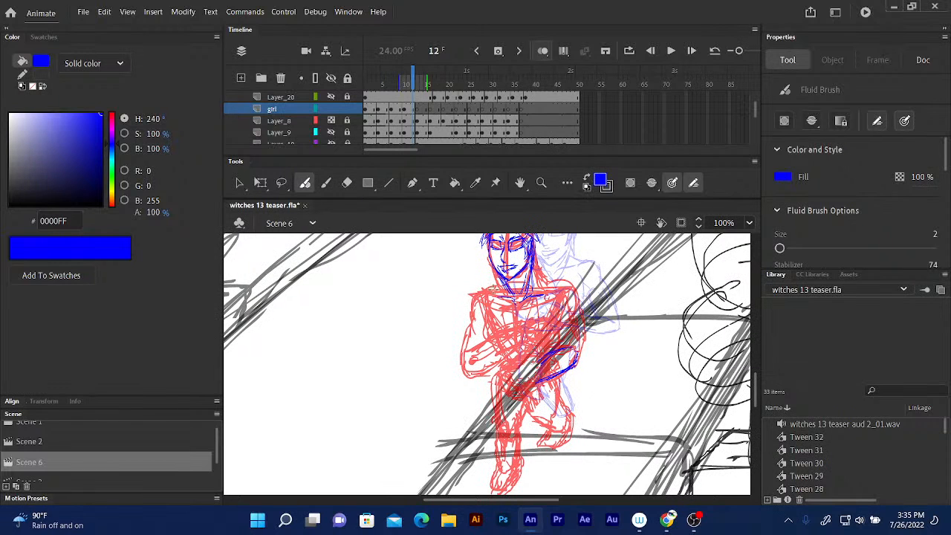
{"action": "mouse_move", "coordinate": [507, 280]}
{"action": "left_mouse_down"}
{"action": "mouse_move", "coordinate": [479, 298]}
{"action": "mouse_move", "coordinate": [471, 327]}
{"action": "mouse_move", "coordinate": [474, 314]}
{"action": "left_mouse_up"}
{"action": "mouse_move", "coordinate": [525, 324]}
{"action": "left_mouse_down"}
{"action": "mouse_move", "coordinate": [482, 352]}
{"action": "mouse_move", "coordinate": [473, 346]}
{"action": "mouse_move", "coordinate": [486, 371]}
{"action": "mouse_move", "coordinate": [477, 371]}
{"action": "mouse_move", "coordinate": [531, 335]}
{"action": "left_mouse_up"}
{"action": "mouse_move", "coordinate": [461, 365]}
{"action": "left_mouse_down"}
{"action": "mouse_move", "coordinate": [495, 368]}
{"action": "mouse_move", "coordinate": [531, 336]}
{"action": "left_mouse_up"}
{"action": "left_click_drag", "start_coordinate": [474, 300], "coordinate": [480, 326]}
{"action": "left_click_drag", "start_coordinate": [480, 295], "coordinate": [464, 359]}
{"action": "left_click_drag", "start_coordinate": [468, 334], "coordinate": [466, 369]}
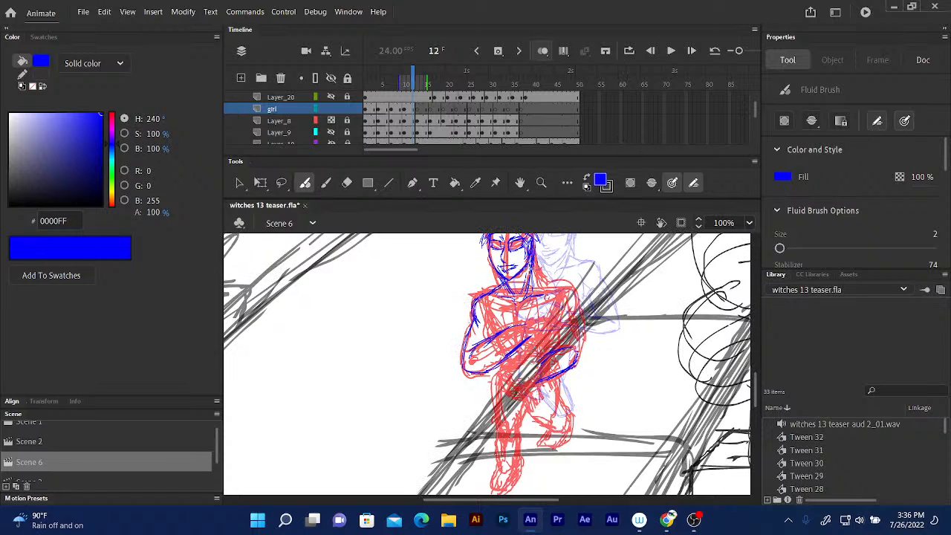
Draw the girl's other shoulder, the outside of that upper arm and a V-shaped neckline in blue on frame 12
{"action": "mouse_move", "coordinate": [533, 265]}
{"action": "left_mouse_down"}
{"action": "mouse_move", "coordinate": [529, 278]}
{"action": "mouse_move", "coordinate": [551, 289]}
{"action": "left_mouse_up"}
{"action": "mouse_move", "coordinate": [541, 299]}
{"action": "left_mouse_down"}
{"action": "mouse_move", "coordinate": [568, 288]}
{"action": "mouse_move", "coordinate": [584, 315]}
{"action": "mouse_move", "coordinate": [576, 366]}
{"action": "left_mouse_up"}
{"action": "left_click_drag", "start_coordinate": [578, 324], "coordinate": [579, 359]}
{"action": "left_click_drag", "start_coordinate": [577, 309], "coordinate": [578, 355]}
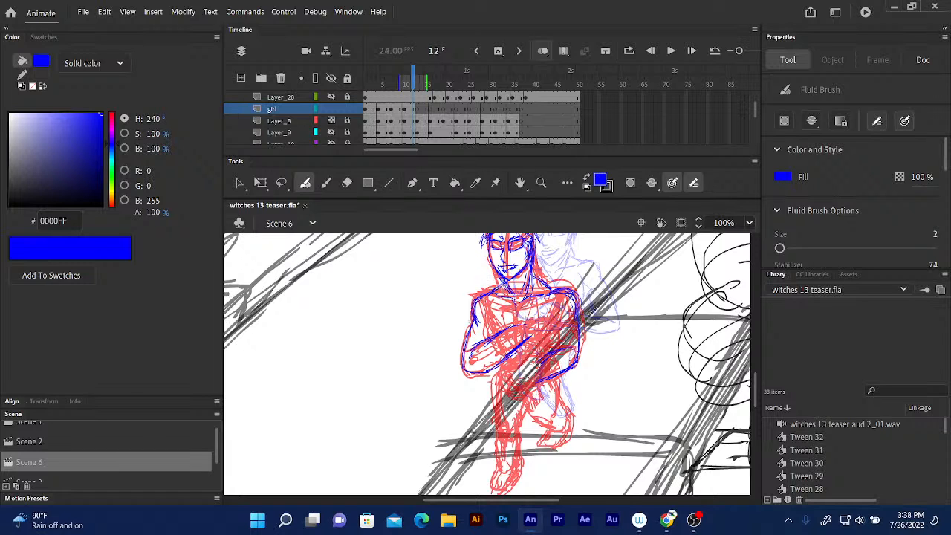
{"action": "mouse_move", "coordinate": [501, 280]}
{"action": "left_mouse_down"}
{"action": "mouse_move", "coordinate": [515, 310]}
{"action": "mouse_move", "coordinate": [531, 291]}
{"action": "mouse_move", "coordinate": [519, 310]}
{"action": "mouse_move", "coordinate": [508, 302]}
{"action": "mouse_move", "coordinate": [516, 313]}
{"action": "mouse_move", "coordinate": [486, 317]}
{"action": "mouse_move", "coordinate": [484, 328]}
{"action": "mouse_move", "coordinate": [514, 324]}
{"action": "left_mouse_up"}
{"action": "key", "text": "ctrl+z"}
{"action": "key", "text": "ctrl+z"}
Extend the top edge of the girl's upper crossed forearm and close its end near the far elbow in blue on frame 12
{"action": "left_click_drag", "start_coordinate": [523, 326], "coordinate": [537, 323]}
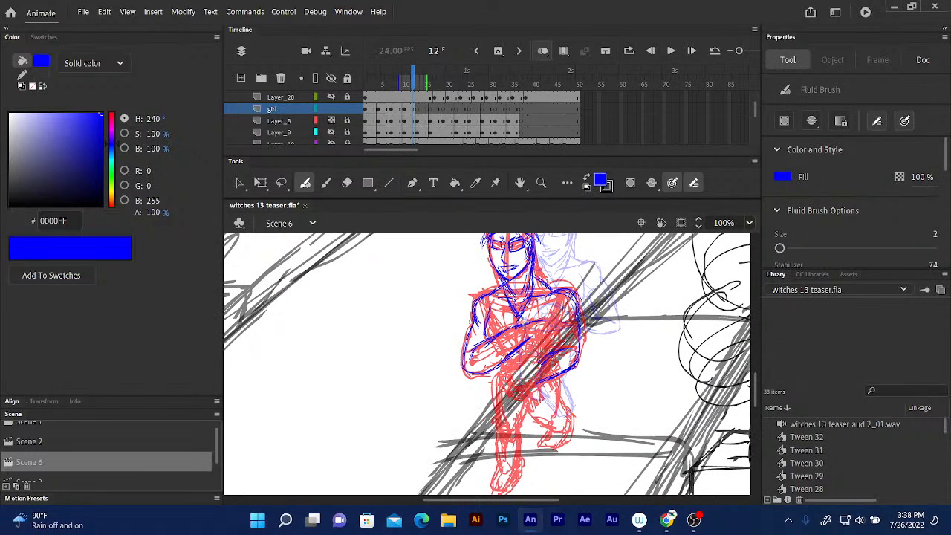
{"action": "mouse_move", "coordinate": [523, 342]}
{"action": "left_mouse_down"}
{"action": "mouse_move", "coordinate": [551, 341]}
{"action": "mouse_move", "coordinate": [541, 339]}
{"action": "mouse_move", "coordinate": [553, 339]}
{"action": "mouse_move", "coordinate": [554, 318]}
{"action": "left_mouse_up"}
{"action": "left_click_drag", "start_coordinate": [556, 322], "coordinate": [557, 340]}
{"action": "key", "text": "ctrl+z"}
{"action": "key", "text": "ctrl+z"}
{"action": "left_click_drag", "start_coordinate": [556, 323], "coordinate": [557, 340]}
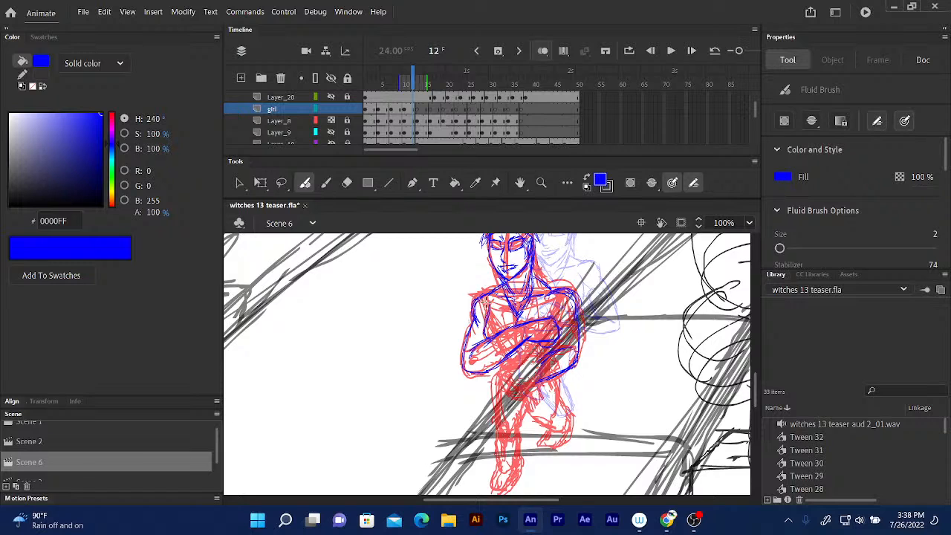
Draw the inner edge of the near upper arm and the upper edge of the lower crossed forearm in blue
{"action": "left_click_drag", "start_coordinate": [486, 301], "coordinate": [488, 337]}
{"action": "left_click_drag", "start_coordinate": [486, 297], "coordinate": [489, 311]}
{"action": "left_click_drag", "start_coordinate": [515, 355], "coordinate": [508, 356]}
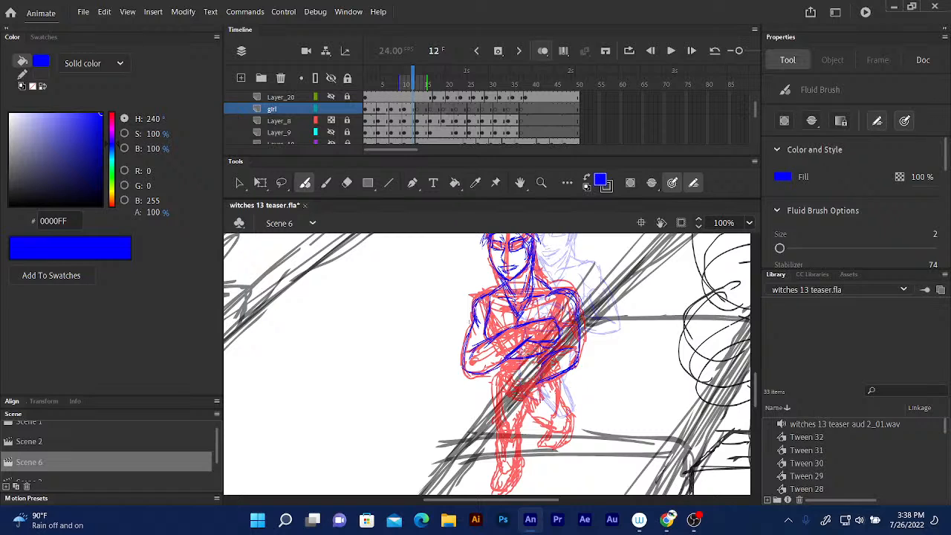
{"action": "mouse_move", "coordinate": [534, 355]}
{"action": "left_mouse_down"}
{"action": "mouse_move", "coordinate": [502, 358]}
{"action": "mouse_move", "coordinate": [547, 349]}
{"action": "left_mouse_up"}
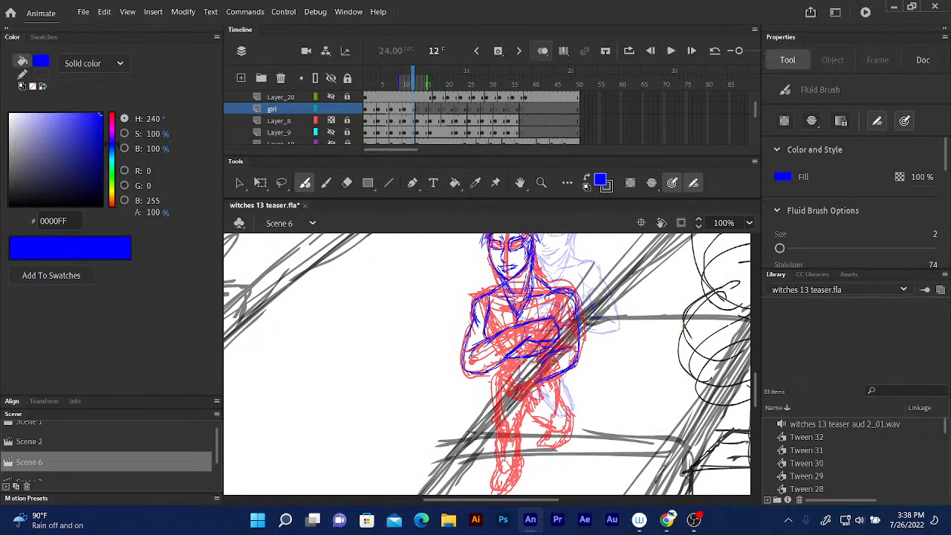
Compare the new blue pose with the girl's earlier drawings back to around frame 7, returning to frame 10
{"action": "left_click", "coordinate": [411, 85]}
{"action": "key", "text": "comma"}
{"action": "key", "text": "comma"}
{"action": "key", "text": "comma"}
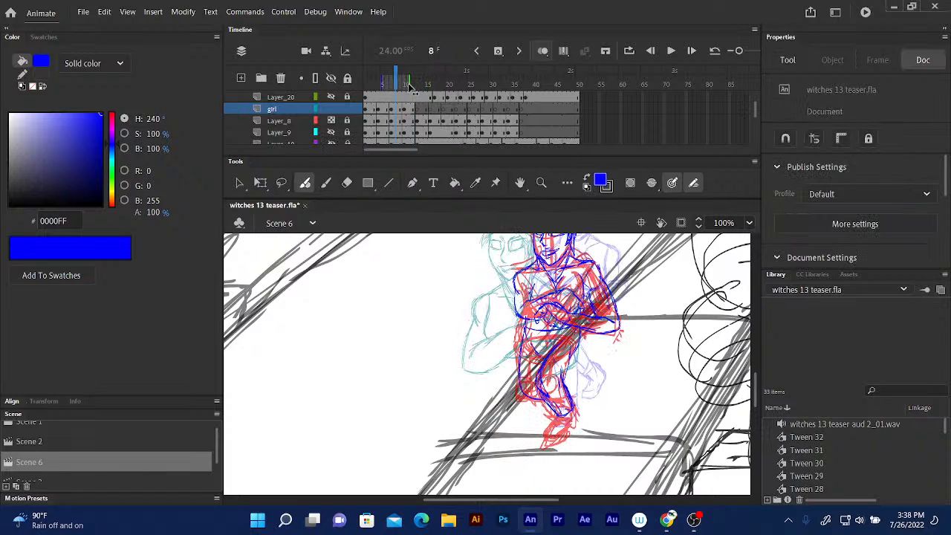
{"action": "key", "text": "comma"}
{"action": "key", "text": "comma"}
{"action": "key", "text": "period"}
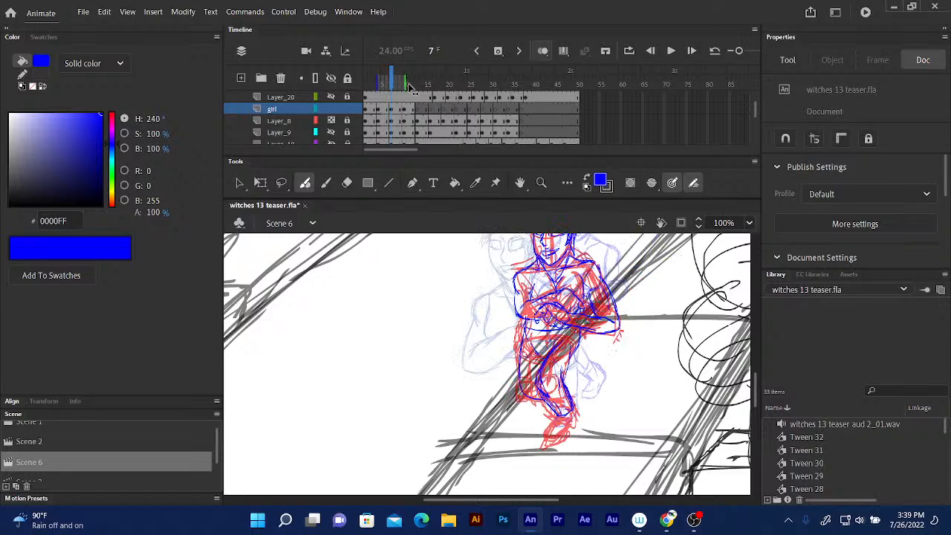
{"action": "key", "text": "period"}
{"action": "key", "text": "period"}
{"action": "key", "text": "period"}
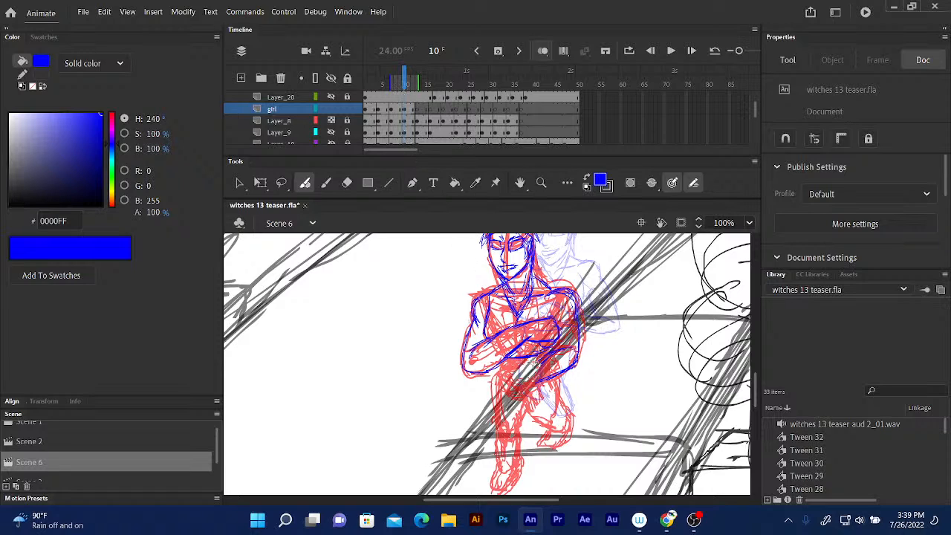
Draw the girl's waist and hip band in blue below the crossed arms on frame 10
{"action": "mouse_move", "coordinate": [513, 367]}
{"action": "left_mouse_down"}
{"action": "mouse_move", "coordinate": [545, 361]}
{"action": "mouse_move", "coordinate": [529, 364]}
{"action": "left_mouse_up"}
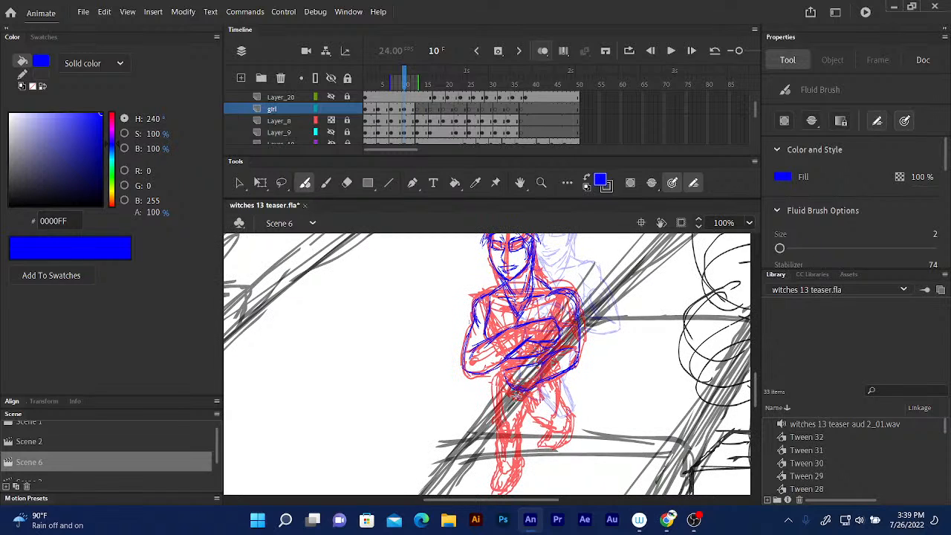
{"action": "left_click_drag", "start_coordinate": [509, 385], "coordinate": [524, 393]}
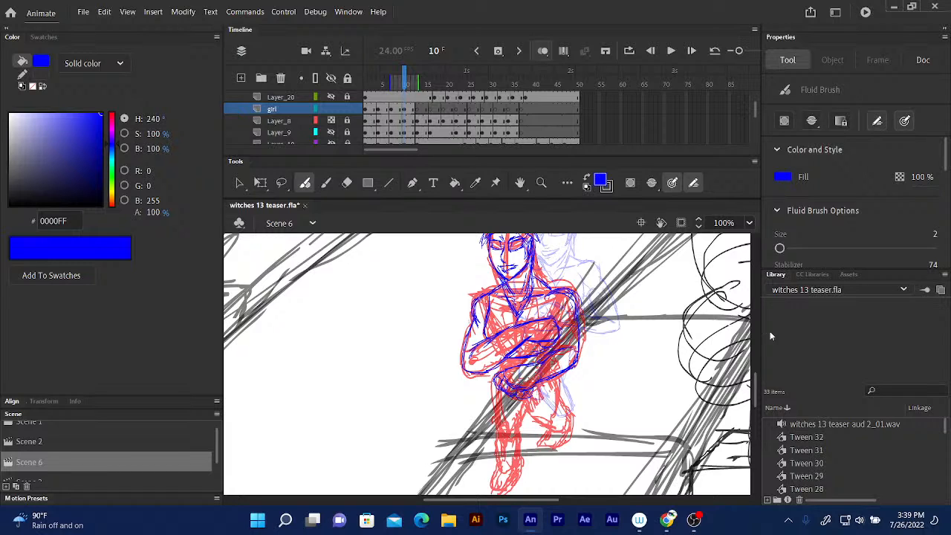
Outline the girl's straight front leg in blue from hip to ankle over the red rough on frame 10
{"action": "scroll", "coordinate": [755, 392], "scroll_direction": "down", "scroll_amount": 3}
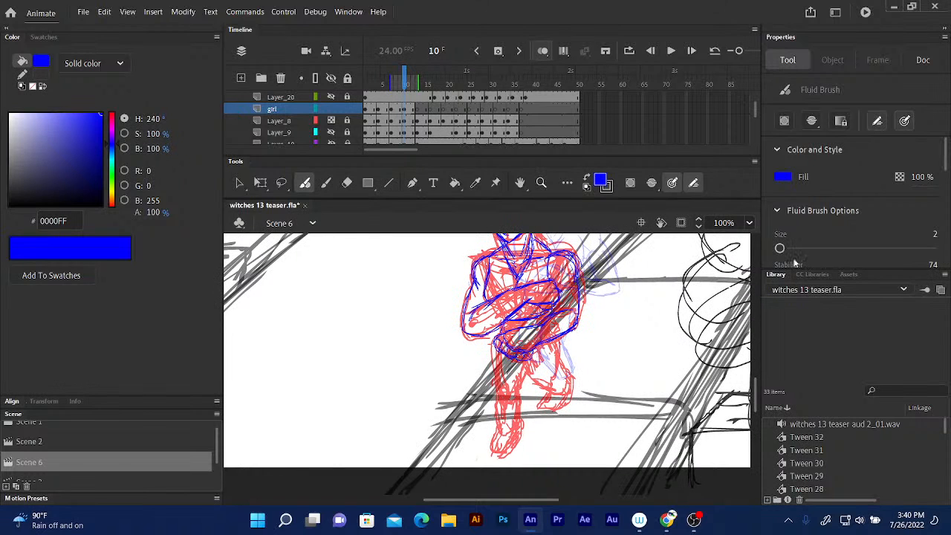
{"action": "scroll", "coordinate": [757, 396], "scroll_direction": "down", "scroll_amount": 1}
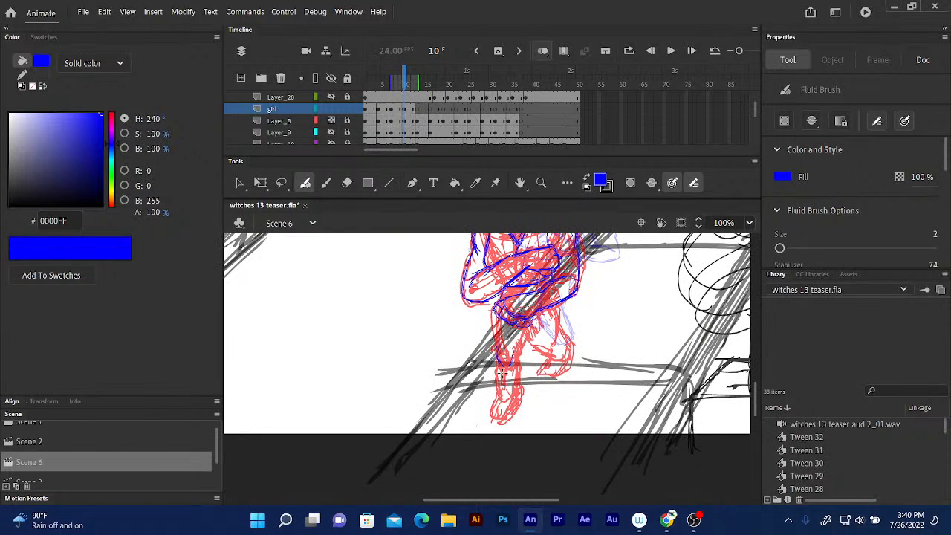
{"action": "left_click_drag", "start_coordinate": [505, 370], "coordinate": [503, 394]}
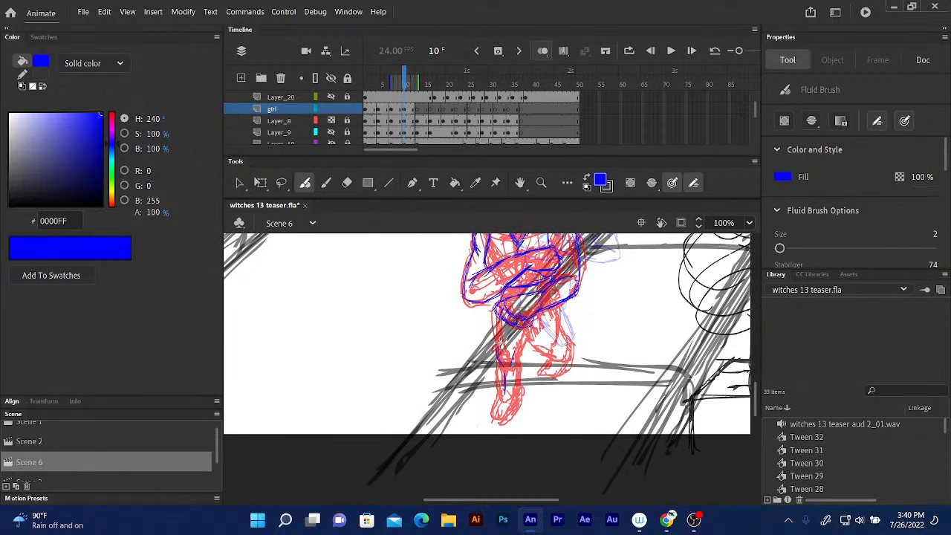
{"action": "left_click_drag", "start_coordinate": [499, 323], "coordinate": [498, 351]}
{"action": "mouse_move", "coordinate": [497, 346]}
{"action": "left_mouse_down"}
{"action": "mouse_move", "coordinate": [518, 364]}
{"action": "mouse_move", "coordinate": [493, 356]}
{"action": "mouse_move", "coordinate": [493, 393]}
{"action": "mouse_move", "coordinate": [507, 399]}
{"action": "mouse_move", "coordinate": [499, 407]}
{"action": "mouse_move", "coordinate": [493, 383]}
{"action": "mouse_move", "coordinate": [514, 397]}
{"action": "left_mouse_up"}
{"action": "left_click_drag", "start_coordinate": [517, 362], "coordinate": [520, 347]}
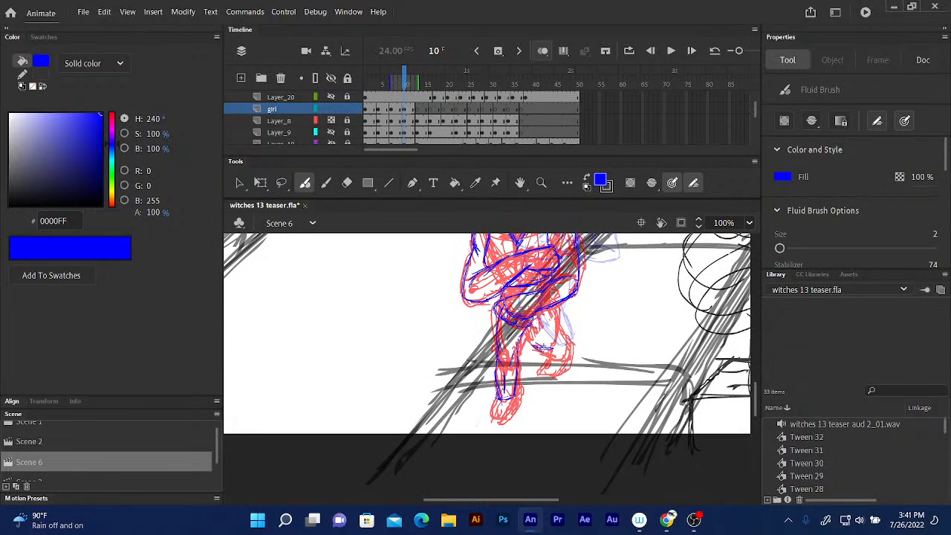
Outline the thigh and knee of the girl's raised back leg in blue over the red rough on frame 10
{"action": "left_click_drag", "start_coordinate": [528, 336], "coordinate": [546, 348]}
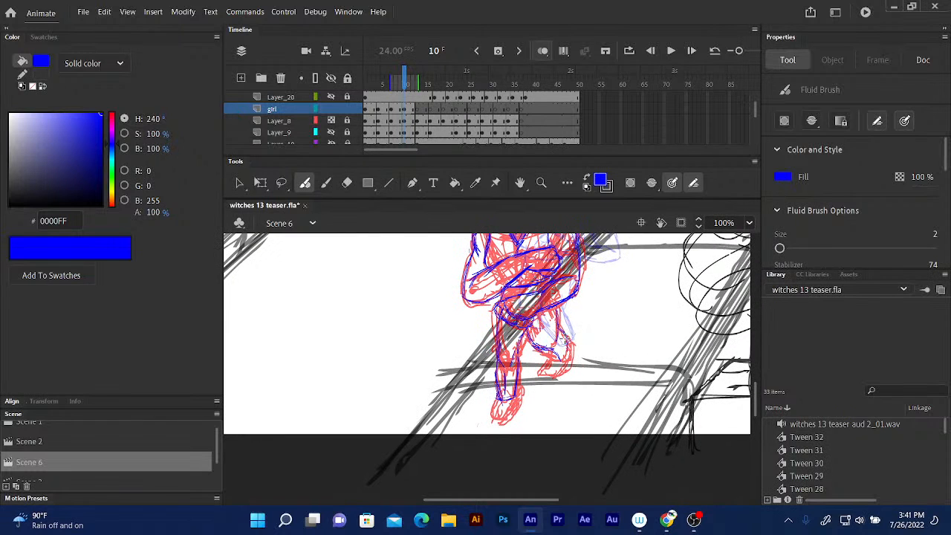
{"action": "left_click_drag", "start_coordinate": [529, 343], "coordinate": [566, 353]}
{"action": "left_click_drag", "start_coordinate": [550, 312], "coordinate": [564, 359]}
{"action": "left_click_drag", "start_coordinate": [549, 305], "coordinate": [560, 339]}
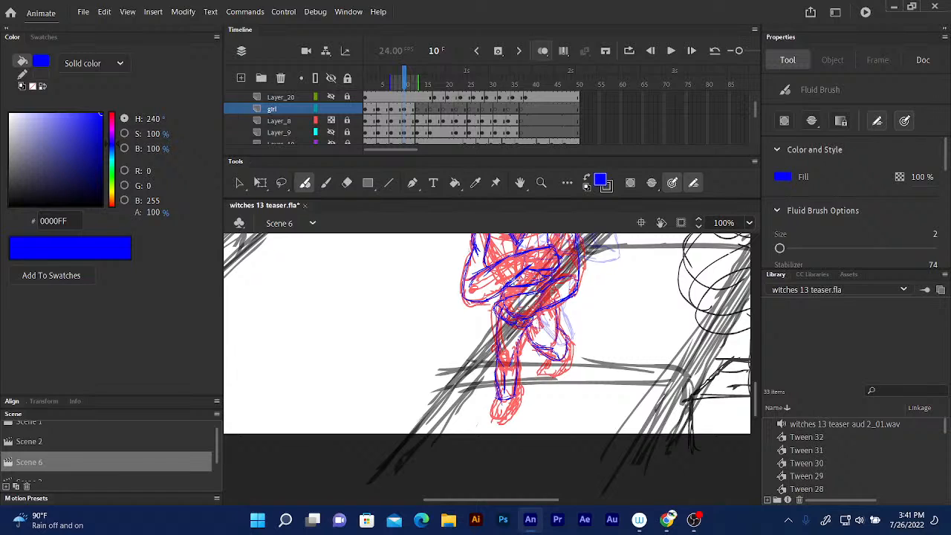
{"action": "left_click_drag", "start_coordinate": [516, 278], "coordinate": [511, 293]}
Draw the raised leg's shin and both of the girl's feet in blue on frame 10
{"action": "scroll", "coordinate": [756, 389], "scroll_direction": "down", "scroll_amount": 2}
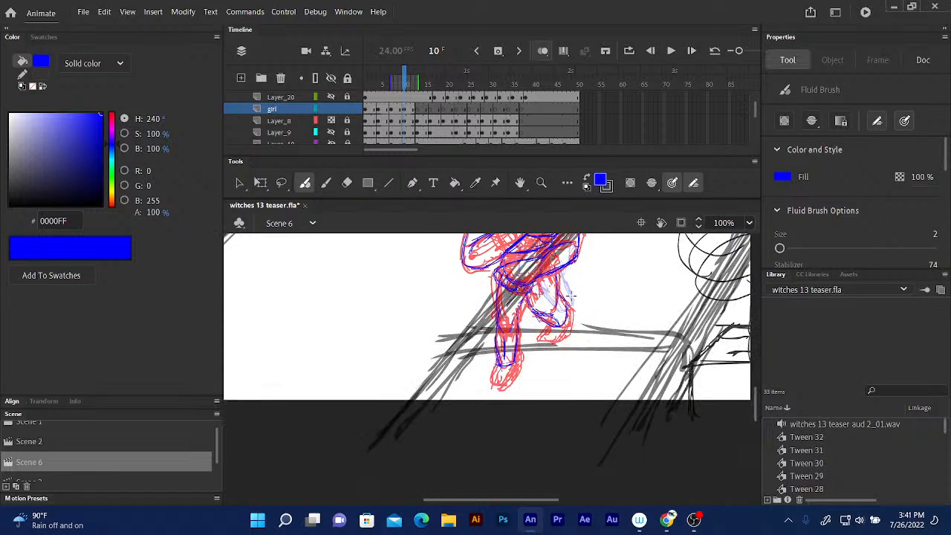
{"action": "mouse_move", "coordinate": [555, 298]}
{"action": "left_mouse_down"}
{"action": "mouse_move", "coordinate": [570, 319]}
{"action": "mouse_move", "coordinate": [559, 342]}
{"action": "mouse_move", "coordinate": [535, 347]}
{"action": "mouse_move", "coordinate": [539, 331]}
{"action": "mouse_move", "coordinate": [556, 337]}
{"action": "mouse_move", "coordinate": [539, 338]}
{"action": "left_mouse_up"}
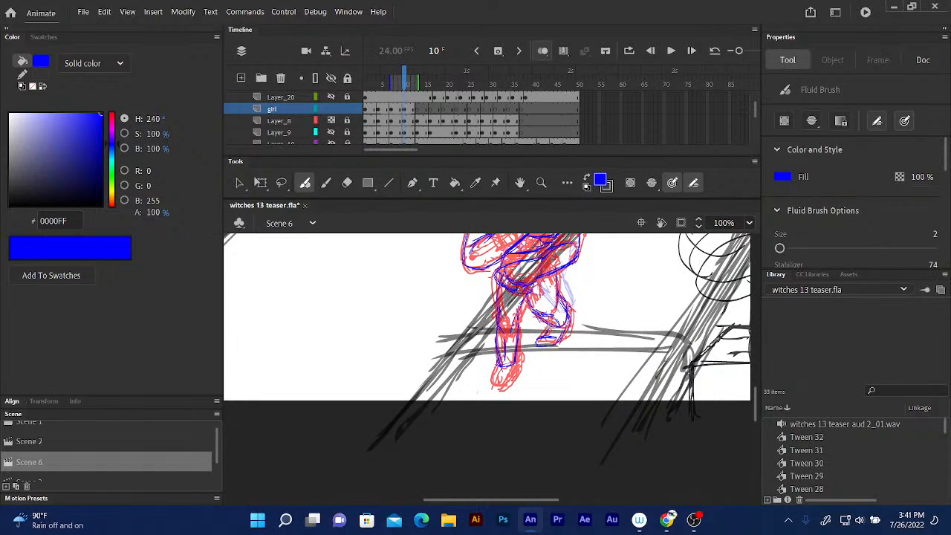
{"action": "mouse_move", "coordinate": [571, 309]}
{"action": "left_mouse_down"}
{"action": "mouse_move", "coordinate": [556, 346]}
{"action": "mouse_move", "coordinate": [560, 339]}
{"action": "mouse_move", "coordinate": [541, 347]}
{"action": "left_mouse_up"}
{"action": "mouse_move", "coordinate": [487, 380]}
{"action": "left_mouse_down"}
{"action": "mouse_move", "coordinate": [507, 389]}
{"action": "mouse_move", "coordinate": [516, 370]}
{"action": "mouse_move", "coordinate": [511, 381]}
{"action": "left_mouse_up"}
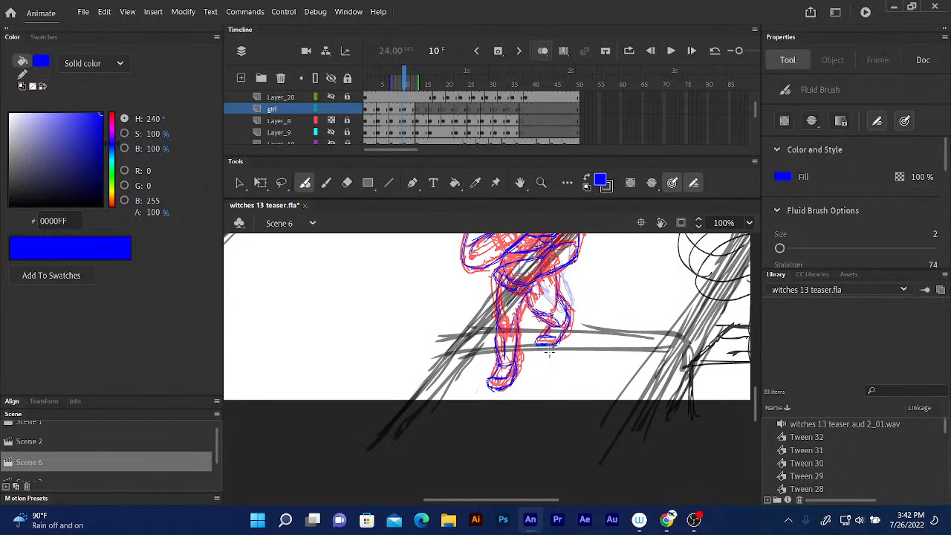
{"action": "left_click_drag", "start_coordinate": [539, 276], "coordinate": [537, 320]}
{"action": "key", "text": "ctrl+z"}
{"action": "key", "text": "ctrl+z"}
Add a short blue stroke to the lower forearm of the girl's crossed arms on frame 10
{"action": "scroll", "coordinate": [757, 395], "scroll_direction": "up", "scroll_amount": 3}
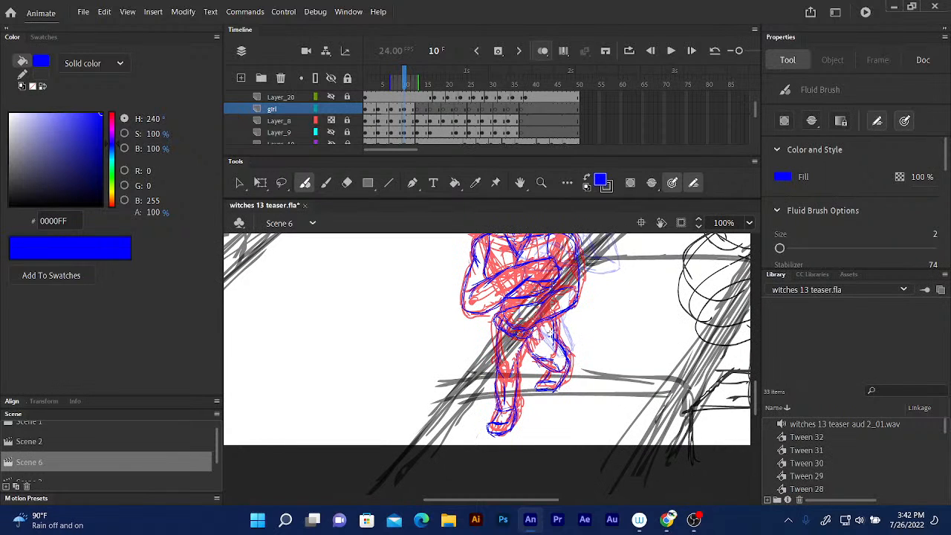
{"action": "left_click_drag", "start_coordinate": [760, 382], "coordinate": [757, 369]}
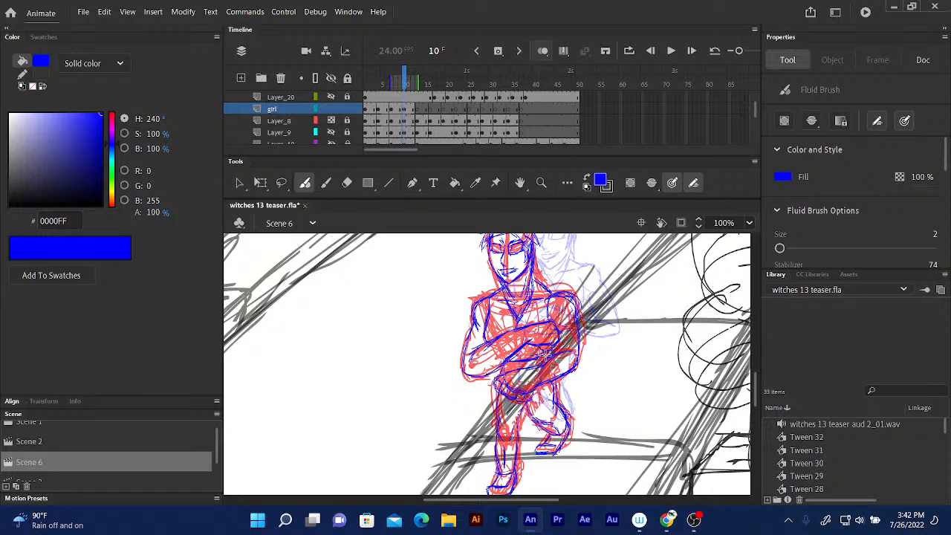
{"action": "left_click_drag", "start_coordinate": [545, 355], "coordinate": [550, 350]}
{"action": "left_click_drag", "start_coordinate": [756, 398], "coordinate": [756, 383]}
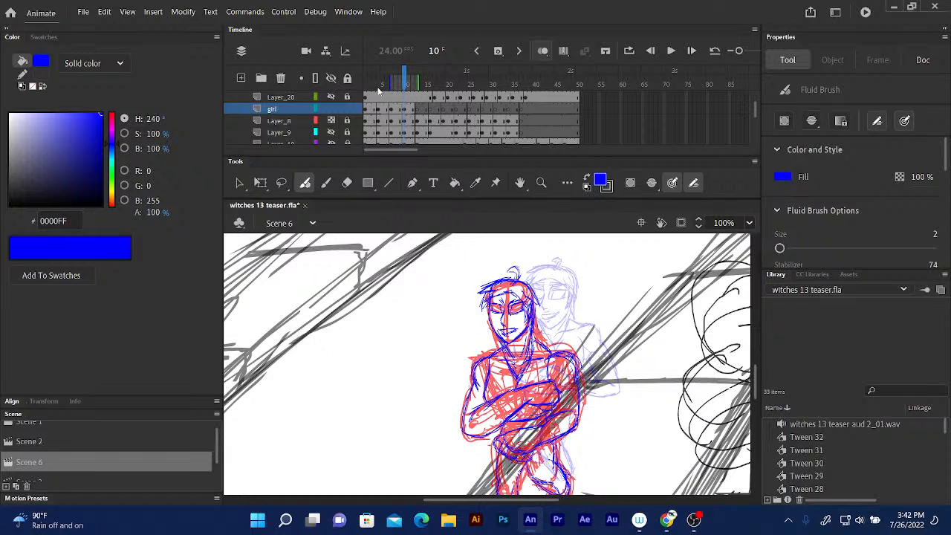
Select the blue waist and hip lines with the Lasso tool and scale them down to 66.15 by 49.5
{"action": "left_click", "coordinate": [281, 185]}
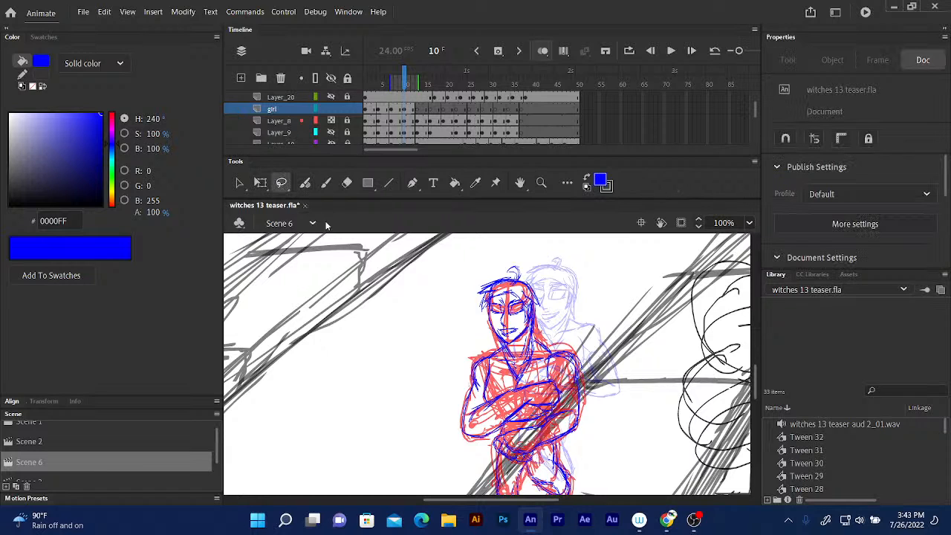
{"action": "left_click_drag", "start_coordinate": [756, 381], "coordinate": [757, 383]}
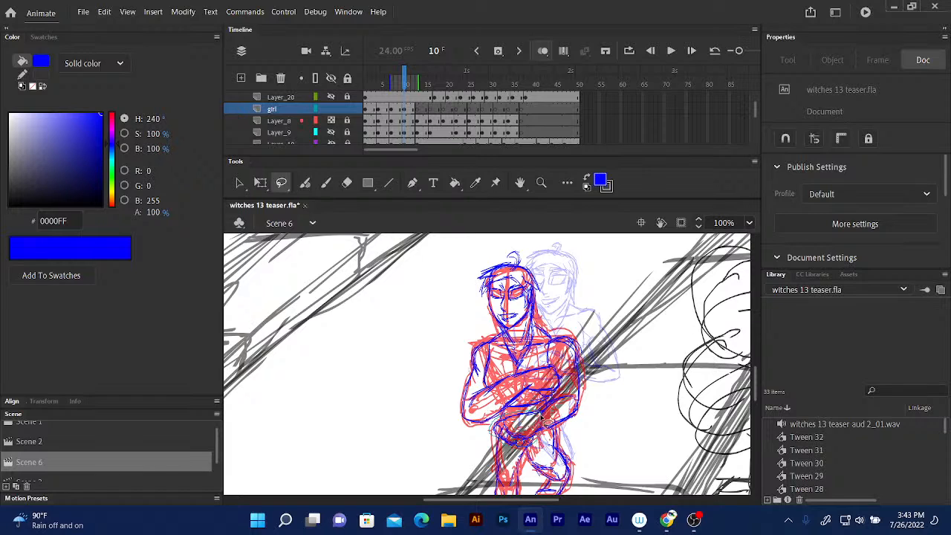
{"action": "left_click_drag", "start_coordinate": [546, 422], "coordinate": [538, 412]}
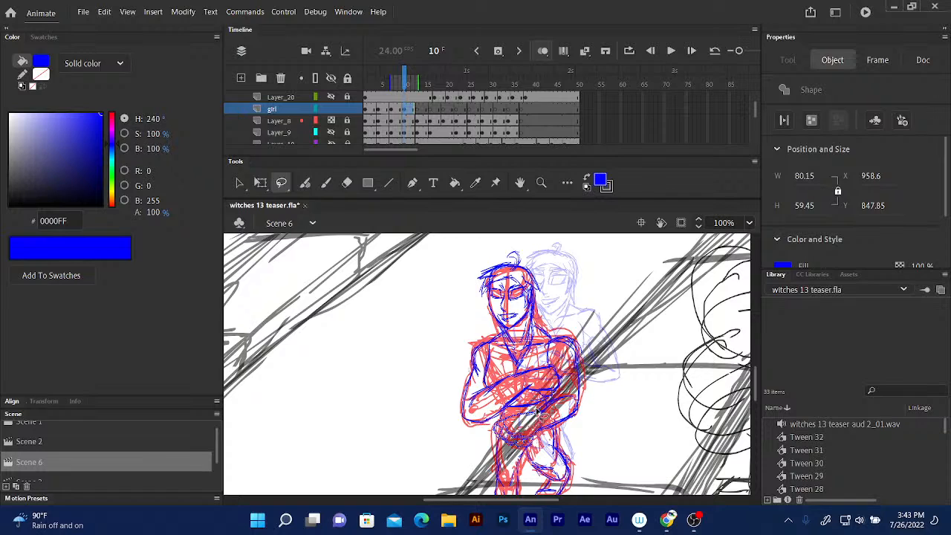
{"action": "key", "text": "q"}
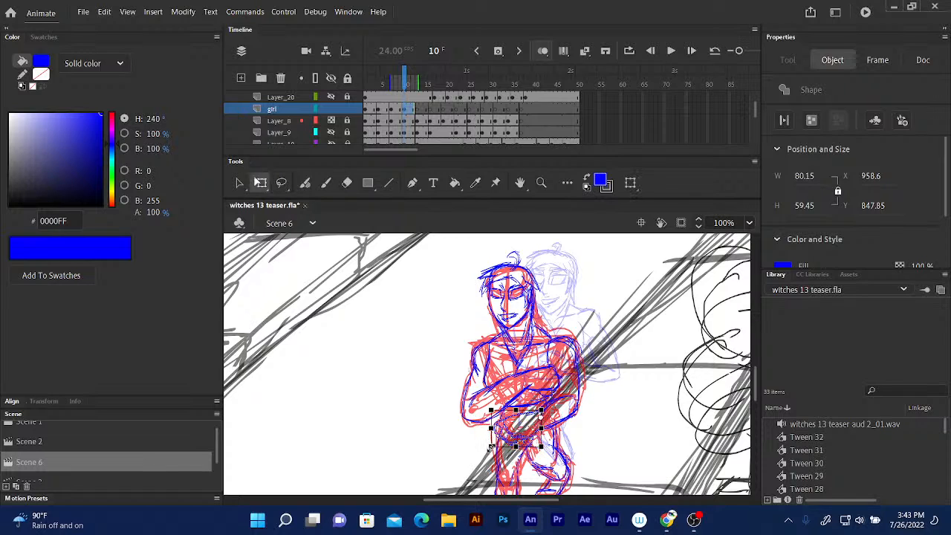
{"action": "mouse_move", "coordinate": [490, 446]}
{"action": "left_mouse_down"}
{"action": "mouse_move", "coordinate": [500, 443]}
{"action": "mouse_move", "coordinate": [491, 448]}
{"action": "left_mouse_up"}
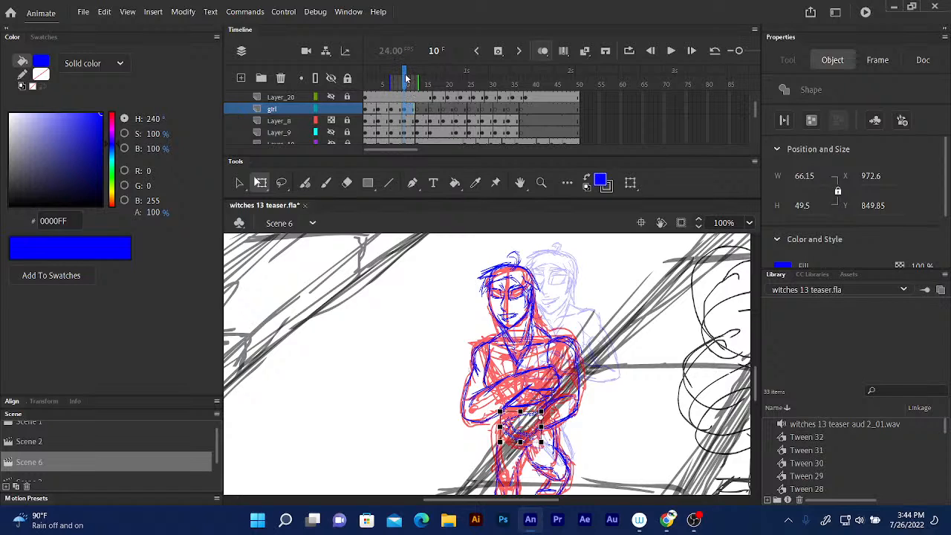
Reconnect the resized waist to the arms and front thigh with blue Fluid Brush strokes on frame 10
{"action": "left_click", "coordinate": [306, 183]}
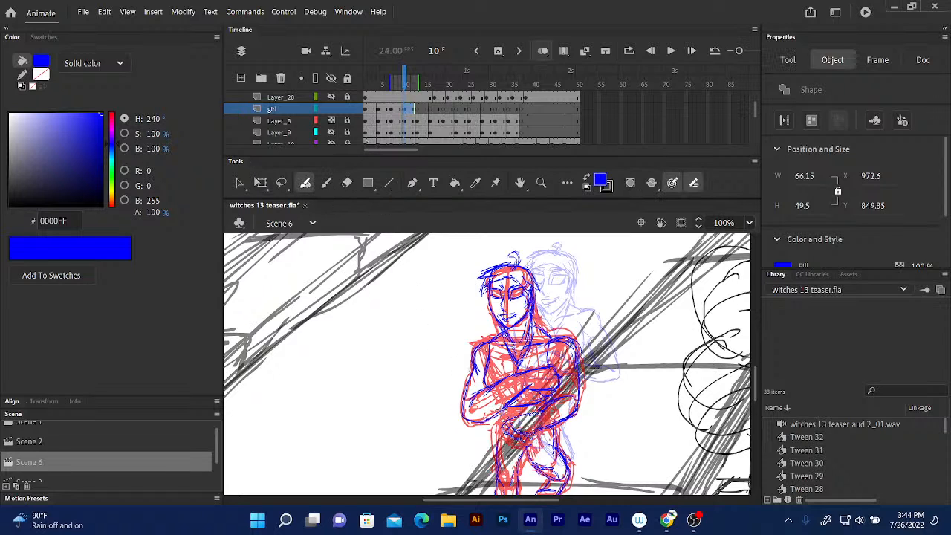
{"action": "left_click_drag", "start_coordinate": [503, 409], "coordinate": [506, 405]}
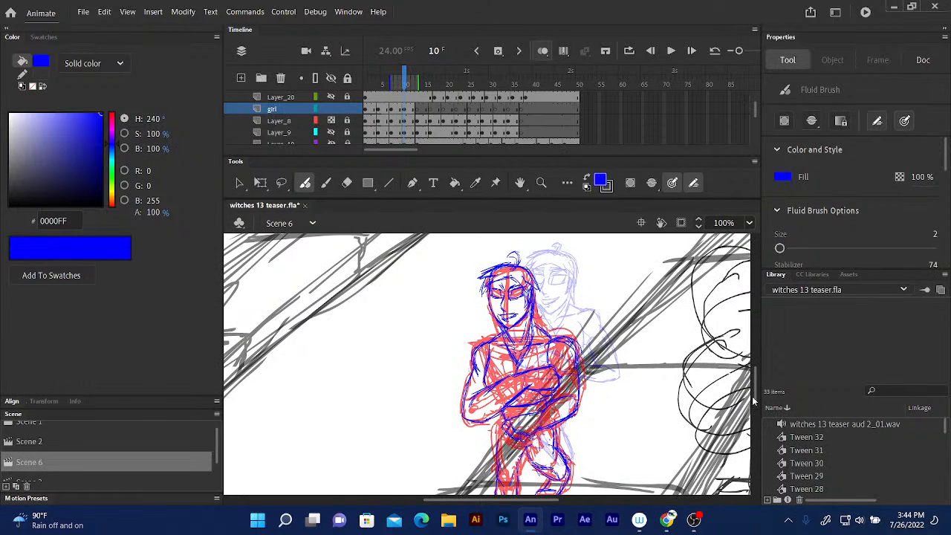
{"action": "left_click_drag", "start_coordinate": [755, 395], "coordinate": [756, 405]}
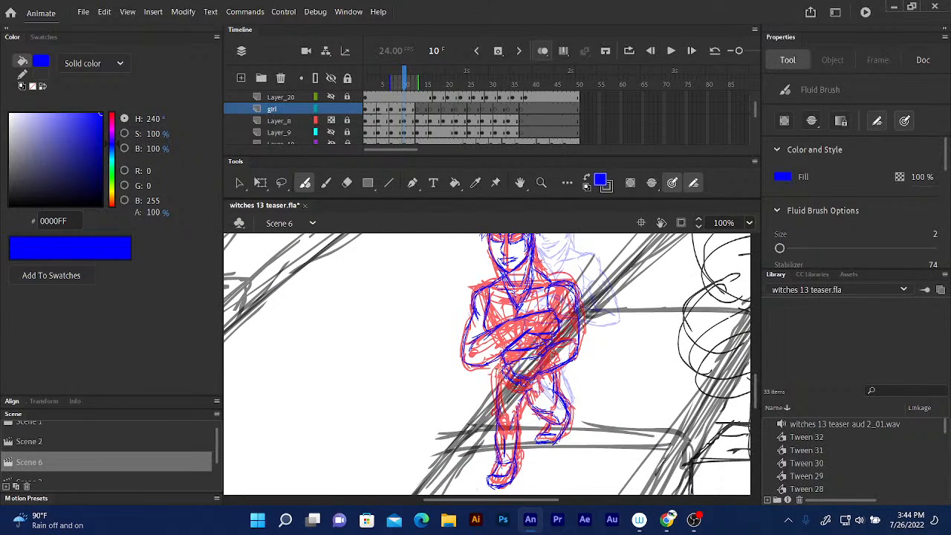
{"action": "left_click_drag", "start_coordinate": [503, 364], "coordinate": [496, 394]}
Outline the girl's face, the top of her head and her ear in blue over the red rough on frame 14
{"action": "left_click_drag", "start_coordinate": [756, 394], "coordinate": [755, 383]}
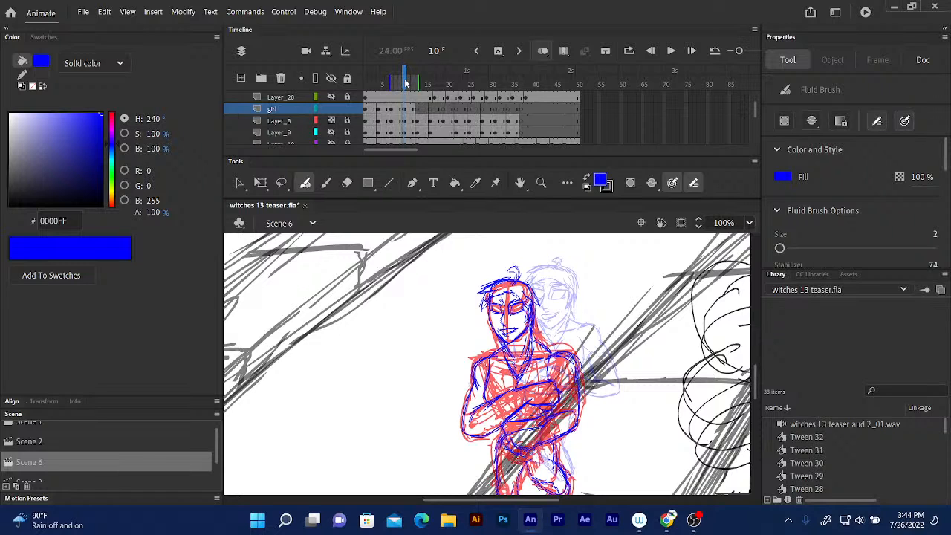
{"action": "left_click_drag", "start_coordinate": [405, 84], "coordinate": [423, 85]}
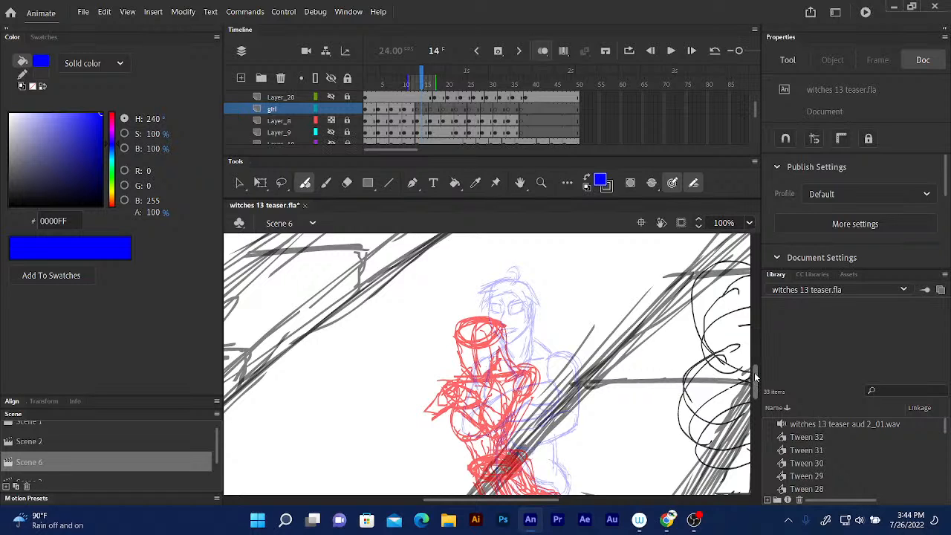
{"action": "left_click_drag", "start_coordinate": [756, 375], "coordinate": [756, 386]}
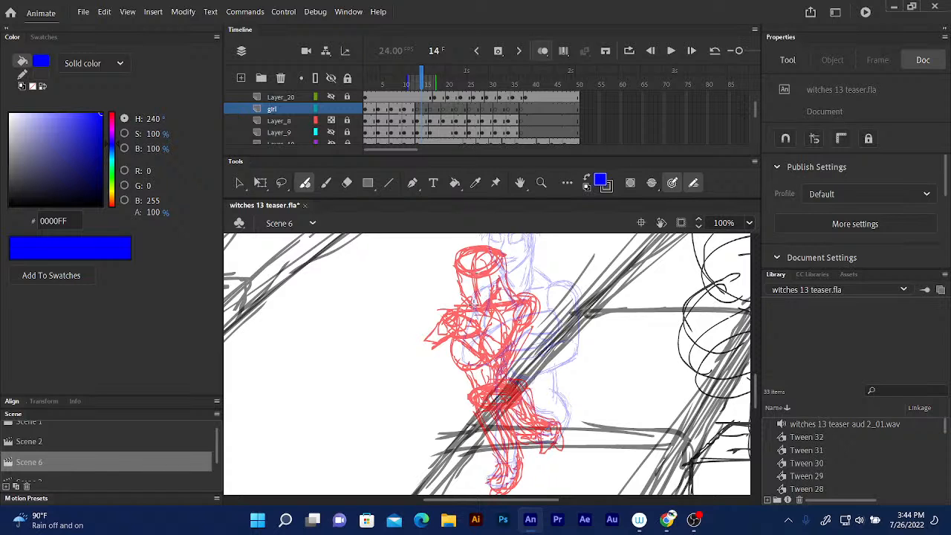
{"action": "mouse_move", "coordinate": [469, 299]}
{"action": "left_mouse_down"}
{"action": "mouse_move", "coordinate": [479, 310]}
{"action": "mouse_move", "coordinate": [459, 275]}
{"action": "left_mouse_up"}
{"action": "mouse_move", "coordinate": [461, 285]}
{"action": "left_mouse_down"}
{"action": "mouse_move", "coordinate": [461, 250]}
{"action": "mouse_move", "coordinate": [480, 244]}
{"action": "mouse_move", "coordinate": [503, 254]}
{"action": "mouse_move", "coordinate": [465, 285]}
{"action": "mouse_move", "coordinate": [454, 259]}
{"action": "mouse_move", "coordinate": [480, 304]}
{"action": "mouse_move", "coordinate": [466, 303]}
{"action": "mouse_move", "coordinate": [492, 300]}
{"action": "left_mouse_up"}
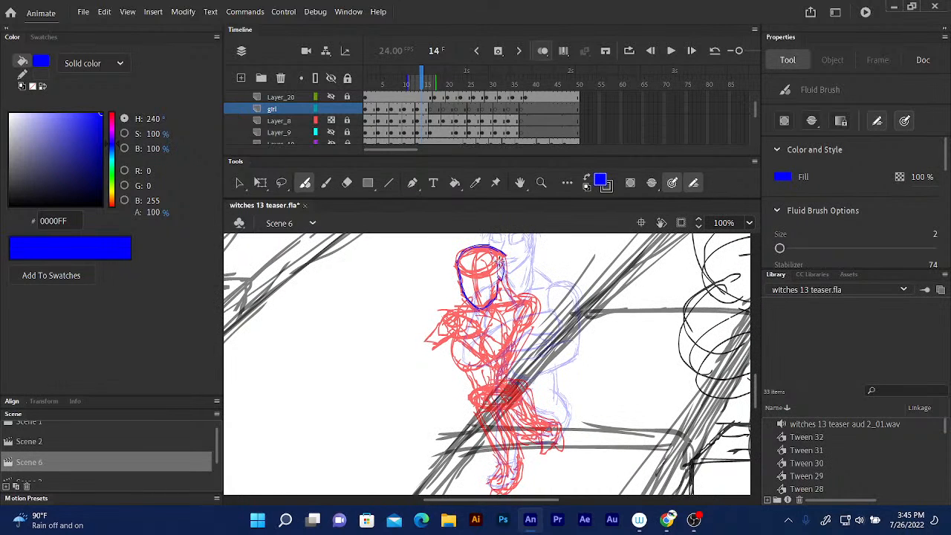
{"action": "left_click_drag", "start_coordinate": [502, 258], "coordinate": [500, 286]}
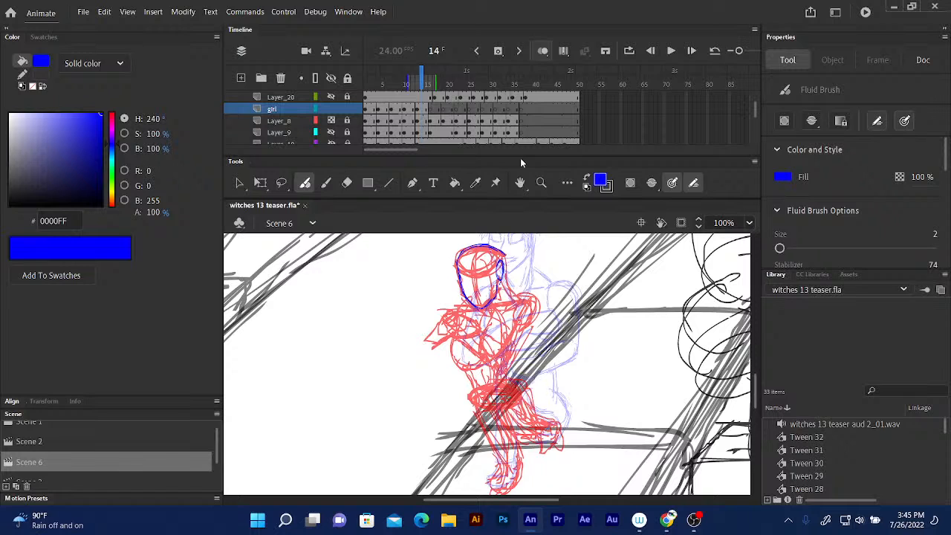
Draw the girl's eyebrows, nose and neck line in blue over the red rough on frame 14
{"action": "mouse_move", "coordinate": [464, 268]}
{"action": "left_mouse_down"}
{"action": "mouse_move", "coordinate": [475, 272]}
{"action": "mouse_move", "coordinate": [477, 292]}
{"action": "mouse_move", "coordinate": [489, 262]}
{"action": "left_mouse_up"}
{"action": "mouse_move", "coordinate": [479, 265]}
{"action": "left_mouse_down"}
{"action": "mouse_move", "coordinate": [490, 263]}
{"action": "mouse_move", "coordinate": [467, 264]}
{"action": "left_mouse_up"}
{"action": "left_click_drag", "start_coordinate": [496, 292], "coordinate": [501, 279]}
{"action": "mouse_move", "coordinate": [497, 251]}
{"action": "left_mouse_down"}
{"action": "mouse_move", "coordinate": [503, 301]}
{"action": "mouse_move", "coordinate": [517, 301]}
{"action": "left_mouse_up"}
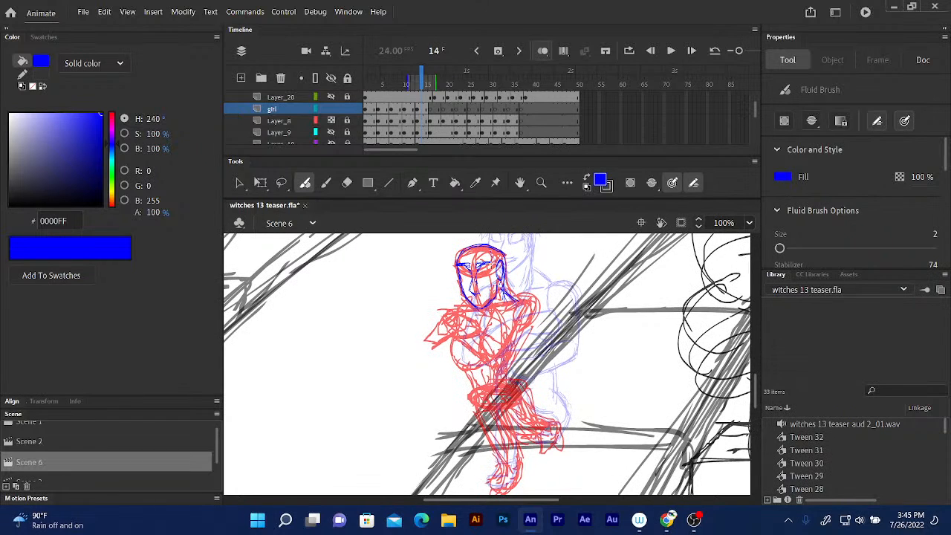
Draw the girl's eyes, eyelids and smiling mouth in blue Fluid Brush strokes on frame 14
{"action": "key", "text": "ctrl+equal"}
{"action": "left_click_drag", "start_coordinate": [754, 396], "coordinate": [755, 384]}
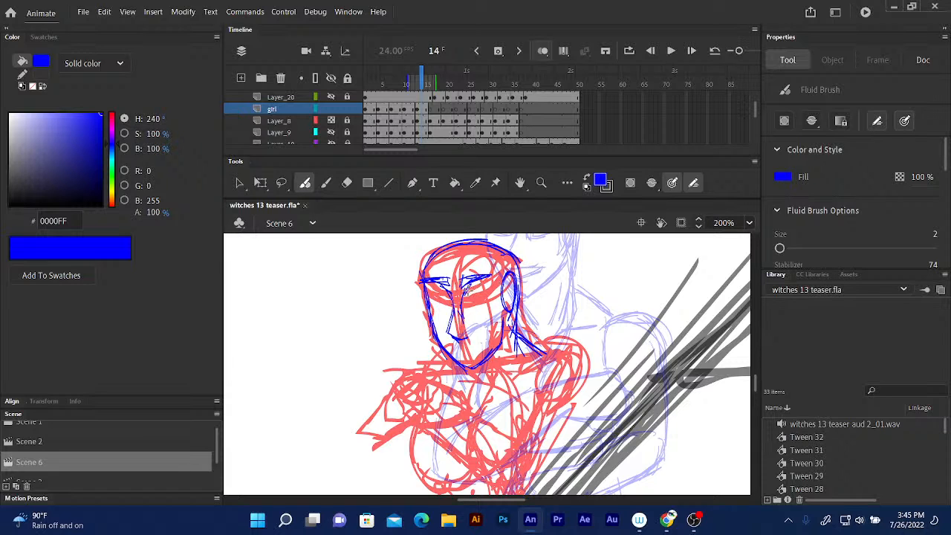
{"action": "left_click_drag", "start_coordinate": [481, 285], "coordinate": [497, 277]}
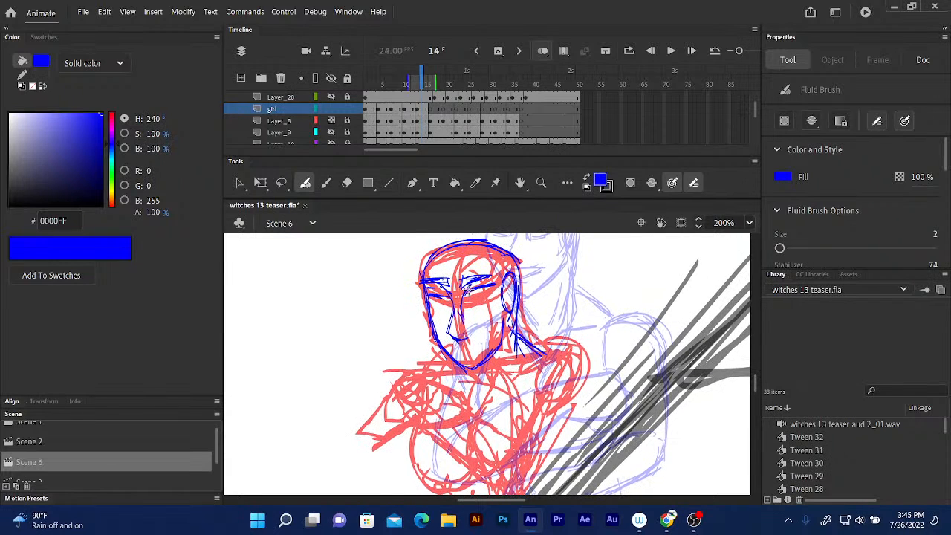
{"action": "mouse_move", "coordinate": [469, 291]}
{"action": "left_mouse_down"}
{"action": "mouse_move", "coordinate": [465, 307]}
{"action": "mouse_move", "coordinate": [488, 310]}
{"action": "left_mouse_up"}
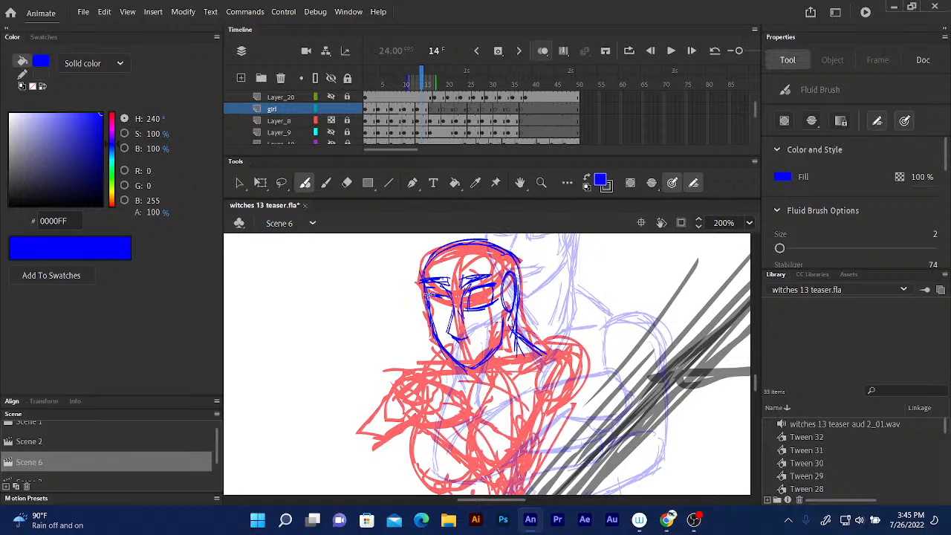
{"action": "left_click_drag", "start_coordinate": [430, 307], "coordinate": [453, 311]}
{"action": "left_click_drag", "start_coordinate": [482, 345], "coordinate": [468, 358]}
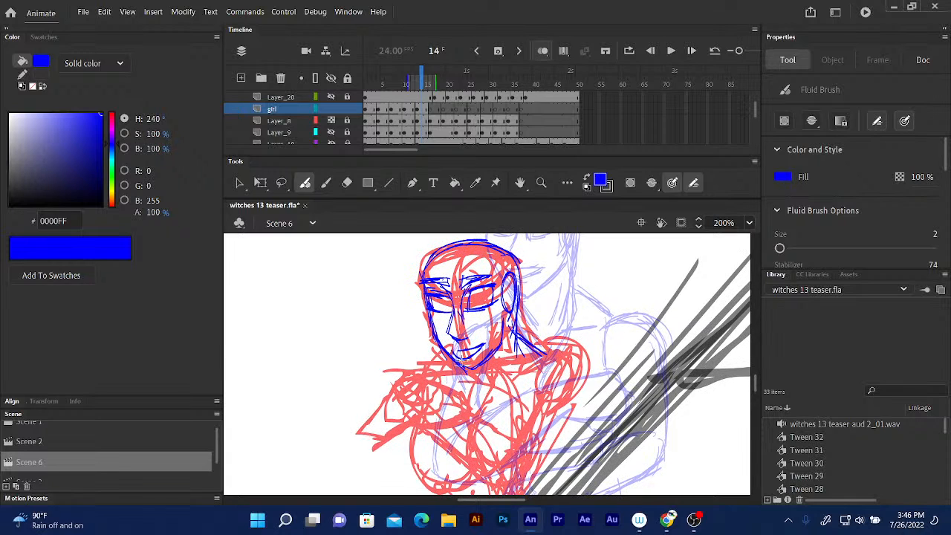
{"action": "mouse_move", "coordinate": [451, 347]}
{"action": "left_mouse_down"}
{"action": "mouse_move", "coordinate": [468, 344]}
{"action": "mouse_move", "coordinate": [473, 365]}
{"action": "left_mouse_up"}
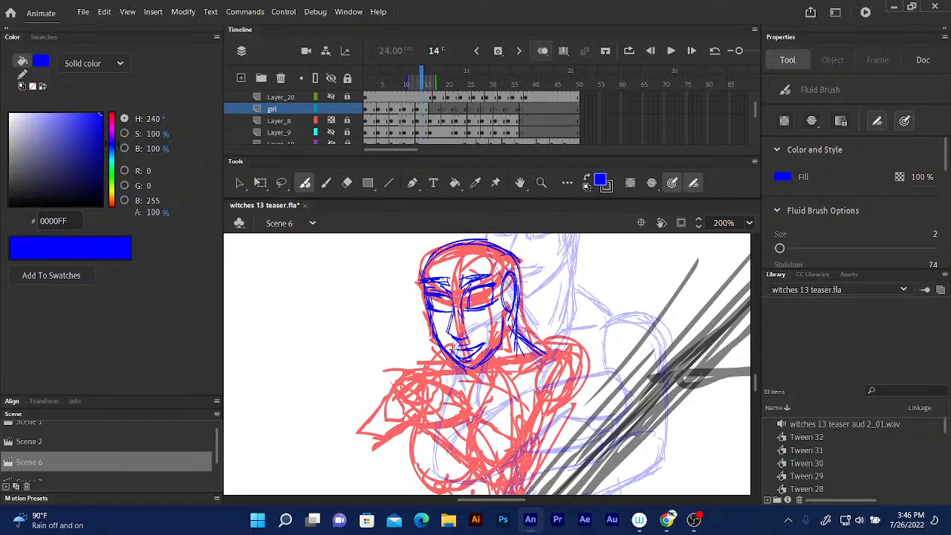
Sketch the girl's hair in blue, with a small tuft on top and a fringe sweeping across the forehead to both sides
{"action": "mouse_move", "coordinate": [756, 383]}
{"action": "left_mouse_down"}
{"action": "mouse_move", "coordinate": [756, 357]}
{"action": "mouse_move", "coordinate": [757, 377]}
{"action": "left_mouse_up"}
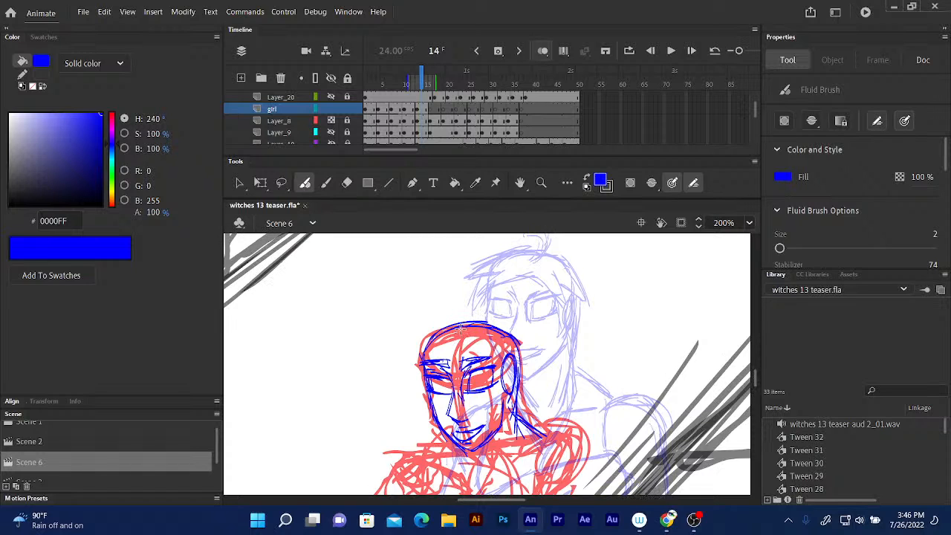
{"action": "mouse_move", "coordinate": [465, 322]}
{"action": "left_mouse_down"}
{"action": "mouse_move", "coordinate": [440, 320]}
{"action": "mouse_move", "coordinate": [453, 308]}
{"action": "mouse_move", "coordinate": [441, 319]}
{"action": "mouse_move", "coordinate": [444, 310]}
{"action": "mouse_move", "coordinate": [467, 334]}
{"action": "left_mouse_up"}
{"action": "mouse_move", "coordinate": [452, 337]}
{"action": "left_mouse_down"}
{"action": "mouse_move", "coordinate": [414, 379]}
{"action": "mouse_move", "coordinate": [429, 364]}
{"action": "mouse_move", "coordinate": [407, 349]}
{"action": "mouse_move", "coordinate": [439, 323]}
{"action": "mouse_move", "coordinate": [399, 363]}
{"action": "mouse_move", "coordinate": [422, 357]}
{"action": "left_mouse_up"}
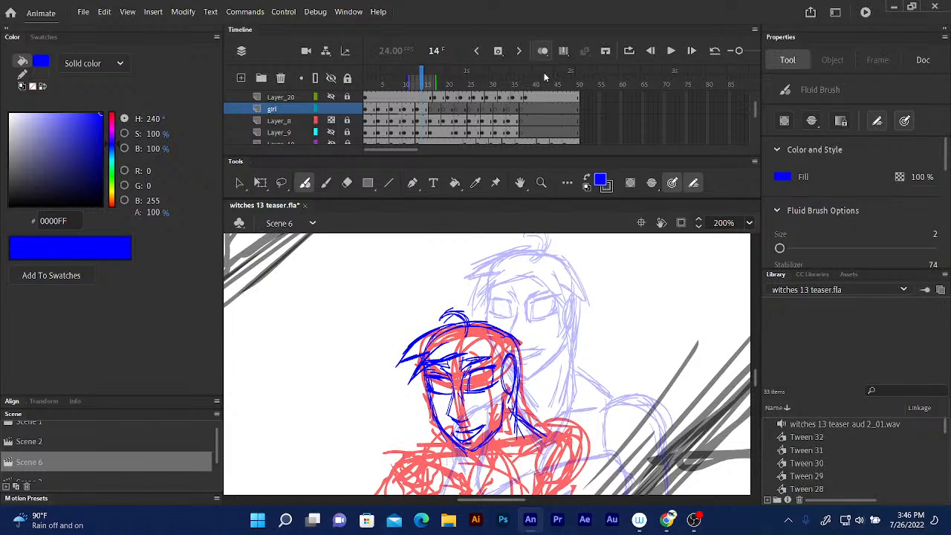
{"action": "mouse_move", "coordinate": [455, 360]}
{"action": "left_mouse_down"}
{"action": "mouse_move", "coordinate": [480, 359]}
{"action": "mouse_move", "coordinate": [510, 382]}
{"action": "left_mouse_up"}
{"action": "mouse_move", "coordinate": [487, 342]}
{"action": "left_mouse_down"}
{"action": "mouse_move", "coordinate": [502, 375]}
{"action": "mouse_move", "coordinate": [470, 355]}
{"action": "mouse_move", "coordinate": [449, 356]}
{"action": "mouse_move", "coordinate": [502, 371]}
{"action": "left_mouse_up"}
{"action": "mouse_move", "coordinate": [470, 323]}
{"action": "left_mouse_down"}
{"action": "mouse_move", "coordinate": [518, 342]}
{"action": "mouse_move", "coordinate": [525, 360]}
{"action": "left_mouse_up"}
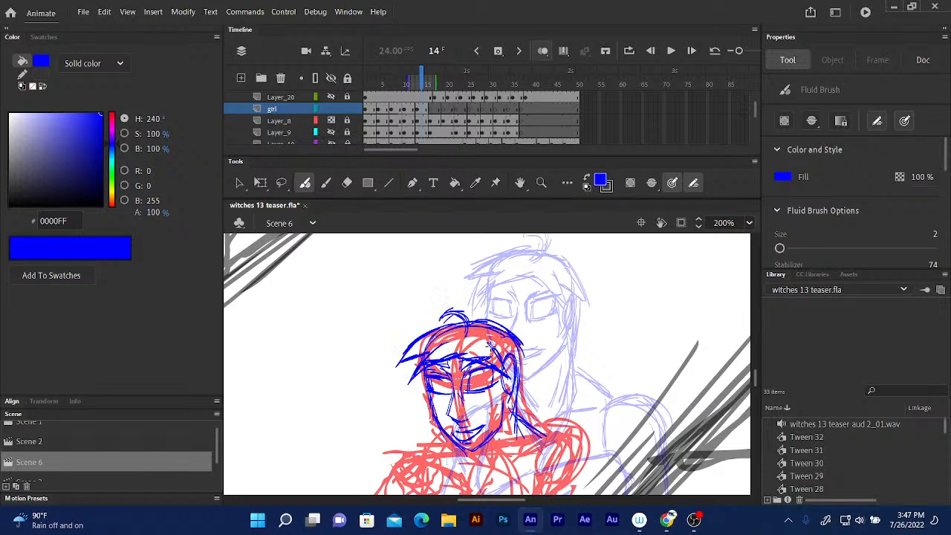
{"action": "left_click_drag", "start_coordinate": [490, 343], "coordinate": [528, 364]}
{"action": "mouse_move", "coordinate": [471, 325]}
{"action": "left_mouse_down"}
{"action": "mouse_move", "coordinate": [515, 343]}
{"action": "mouse_move", "coordinate": [510, 332]}
{"action": "mouse_move", "coordinate": [448, 331]}
{"action": "mouse_move", "coordinate": [425, 344]}
{"action": "mouse_move", "coordinate": [453, 323]}
{"action": "left_mouse_up"}
Add blue hair strands around the ear and neck, and draw the V-shaped neckline under the girl's chin
{"action": "scroll", "coordinate": [756, 369], "scroll_direction": "down", "scroll_amount": 3}
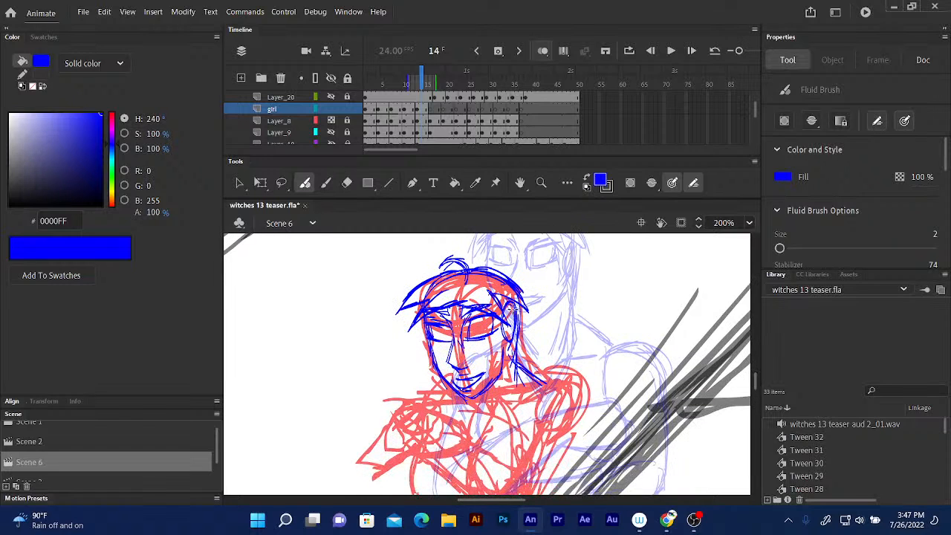
{"action": "left_click_drag", "start_coordinate": [503, 321], "coordinate": [504, 351]}
{"action": "left_click_drag", "start_coordinate": [524, 305], "coordinate": [523, 348]}
{"action": "left_click_drag", "start_coordinate": [513, 362], "coordinate": [511, 381]}
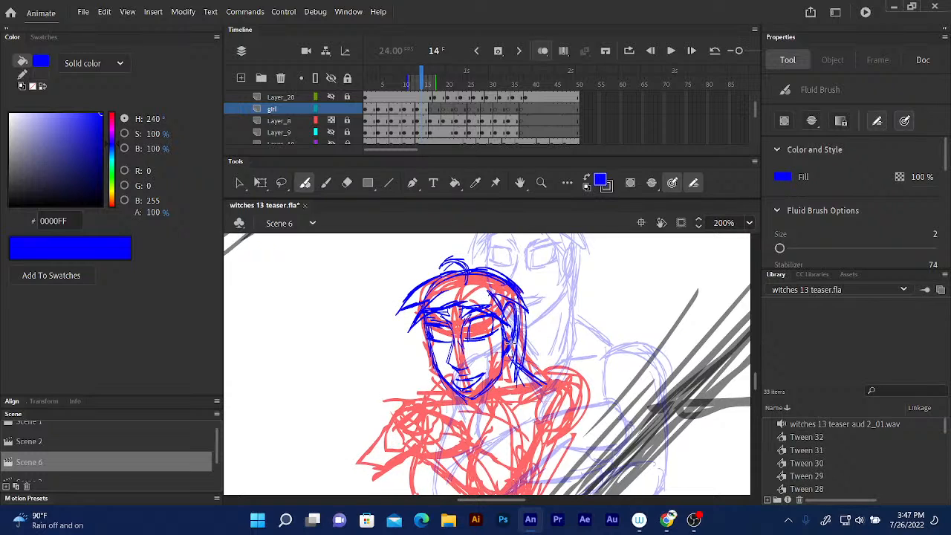
{"action": "left_click_drag", "start_coordinate": [513, 345], "coordinate": [511, 385]}
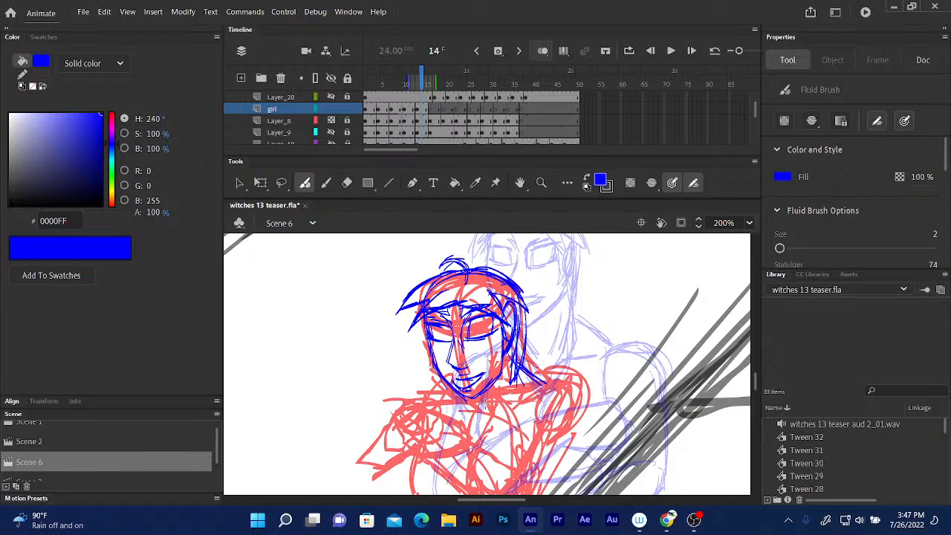
{"action": "mouse_move", "coordinate": [487, 405]}
{"action": "left_mouse_down"}
{"action": "mouse_move", "coordinate": [530, 389]}
{"action": "mouse_move", "coordinate": [475, 408]}
{"action": "mouse_move", "coordinate": [449, 400]}
{"action": "left_mouse_up"}
{"action": "left_click_drag", "start_coordinate": [444, 385], "coordinate": [479, 425]}
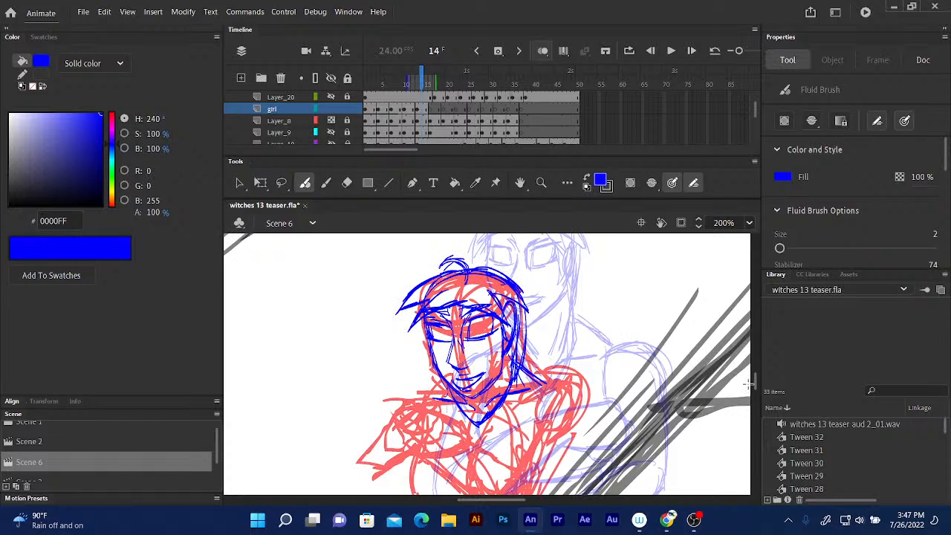
Draw the rounded contour and underside of the girl's crossed arms in blue on frame 14
{"action": "scroll", "coordinate": [754, 383], "scroll_direction": "down", "scroll_amount": 3}
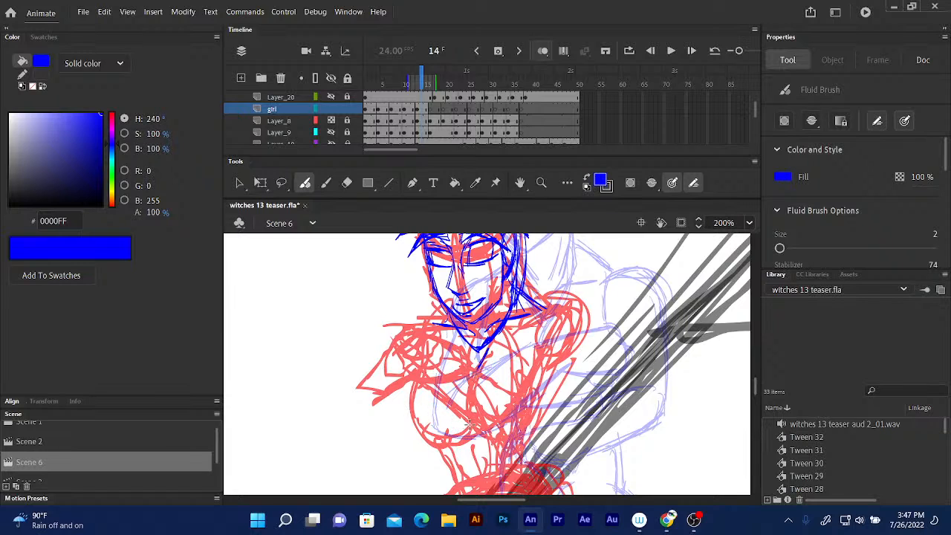
{"action": "mouse_move", "coordinate": [470, 422]}
{"action": "left_mouse_down"}
{"action": "mouse_move", "coordinate": [434, 425]}
{"action": "mouse_move", "coordinate": [418, 403]}
{"action": "mouse_move", "coordinate": [418, 415]}
{"action": "mouse_move", "coordinate": [419, 376]}
{"action": "mouse_move", "coordinate": [416, 411]}
{"action": "mouse_move", "coordinate": [417, 380]}
{"action": "mouse_move", "coordinate": [422, 410]}
{"action": "mouse_move", "coordinate": [439, 428]}
{"action": "mouse_move", "coordinate": [423, 419]}
{"action": "mouse_move", "coordinate": [469, 426]}
{"action": "left_mouse_up"}
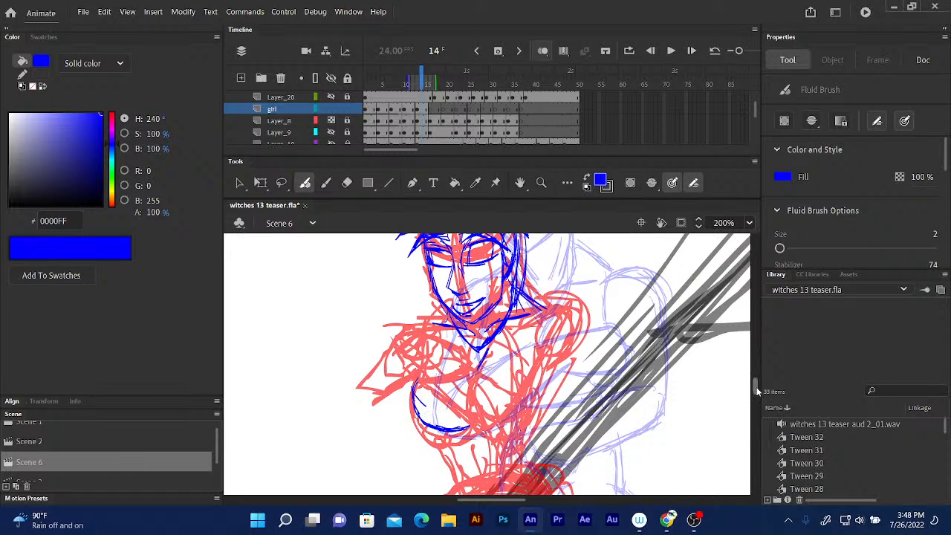
{"action": "scroll", "coordinate": [757, 392], "scroll_direction": "down", "scroll_amount": 3}
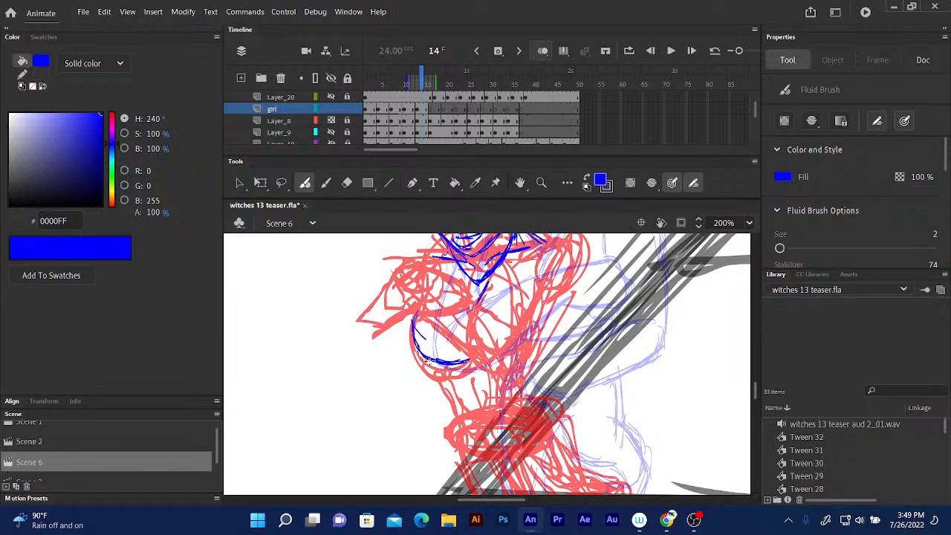
{"action": "mouse_move", "coordinate": [430, 363]}
{"action": "left_mouse_down"}
{"action": "mouse_move", "coordinate": [438, 375]}
{"action": "mouse_move", "coordinate": [494, 371]}
{"action": "mouse_move", "coordinate": [471, 373]}
{"action": "left_mouse_up"}
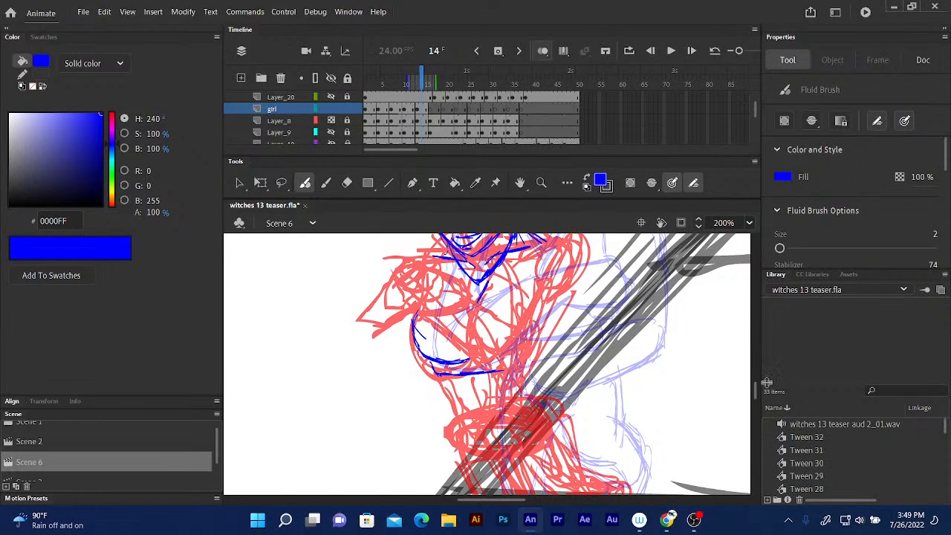
Outline the shoulder, upper arm and diagonal crossed forearm in blue, with a short chest crease beside the inner arm
{"action": "scroll", "coordinate": [755, 392], "scroll_direction": "up", "scroll_amount": 3}
{"action": "left_click_drag", "start_coordinate": [755, 393], "coordinate": [755, 381]}
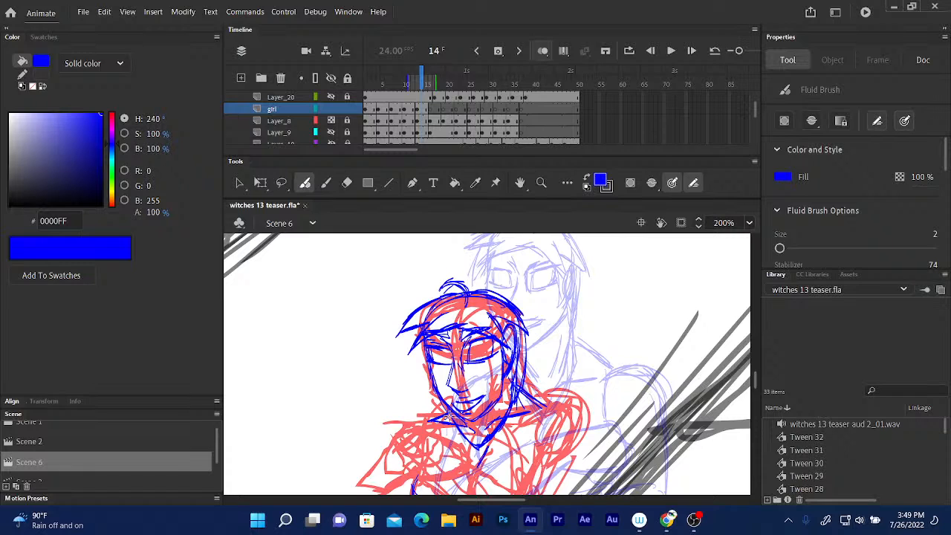
{"action": "left_click_drag", "start_coordinate": [757, 382], "coordinate": [758, 386]}
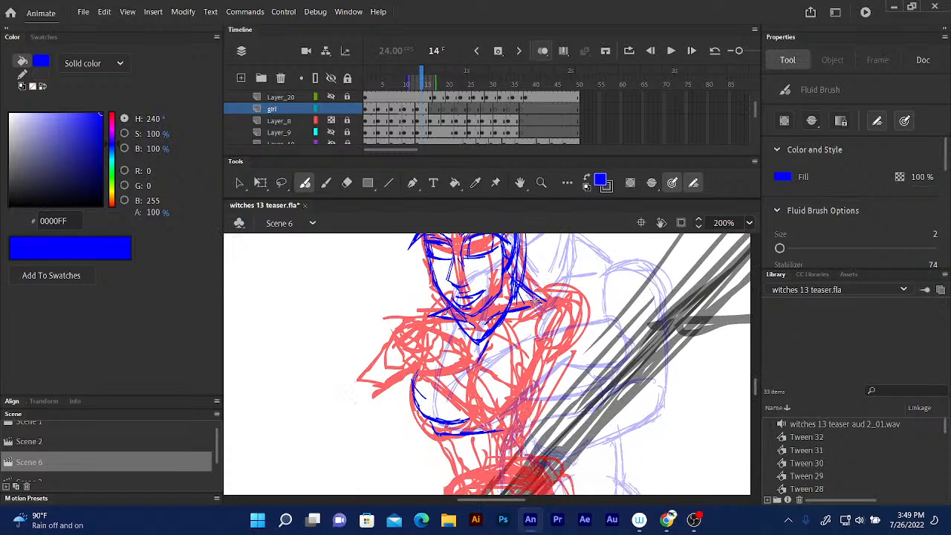
{"action": "mouse_move", "coordinate": [530, 301]}
{"action": "left_mouse_down"}
{"action": "mouse_move", "coordinate": [568, 301]}
{"action": "mouse_move", "coordinate": [574, 327]}
{"action": "mouse_move", "coordinate": [573, 345]}
{"action": "mouse_move", "coordinate": [541, 361]}
{"action": "left_mouse_up"}
{"action": "left_click_drag", "start_coordinate": [570, 316], "coordinate": [573, 341]}
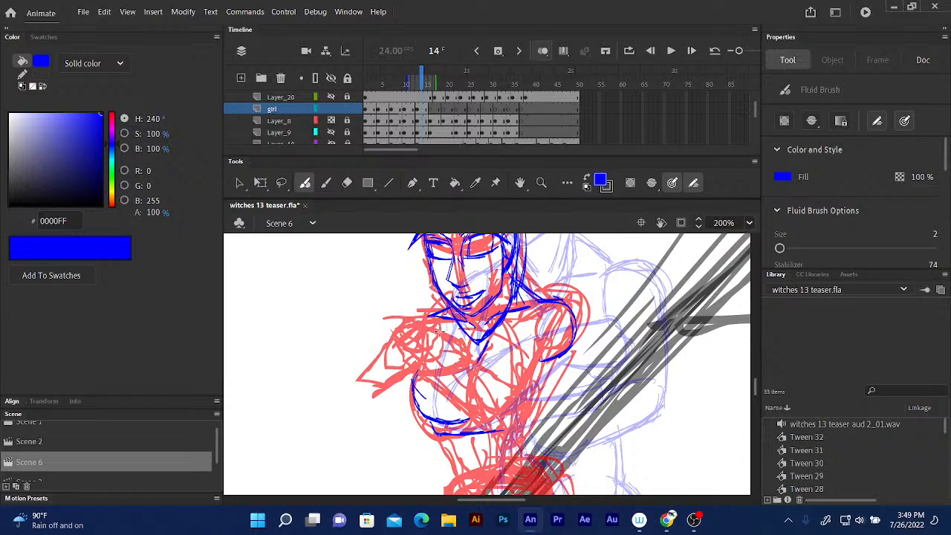
{"action": "mouse_move", "coordinate": [440, 342]}
{"action": "left_mouse_down"}
{"action": "mouse_move", "coordinate": [482, 361]}
{"action": "mouse_move", "coordinate": [472, 365]}
{"action": "mouse_move", "coordinate": [523, 413]}
{"action": "left_mouse_up"}
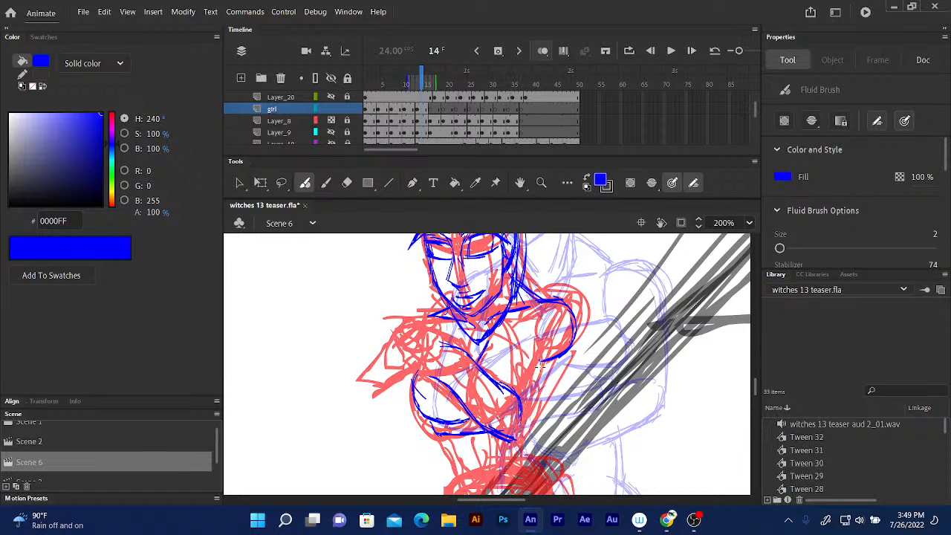
{"action": "mouse_move", "coordinate": [553, 359]}
{"action": "left_mouse_down"}
{"action": "mouse_move", "coordinate": [529, 427]}
{"action": "mouse_move", "coordinate": [511, 435]}
{"action": "left_mouse_up"}
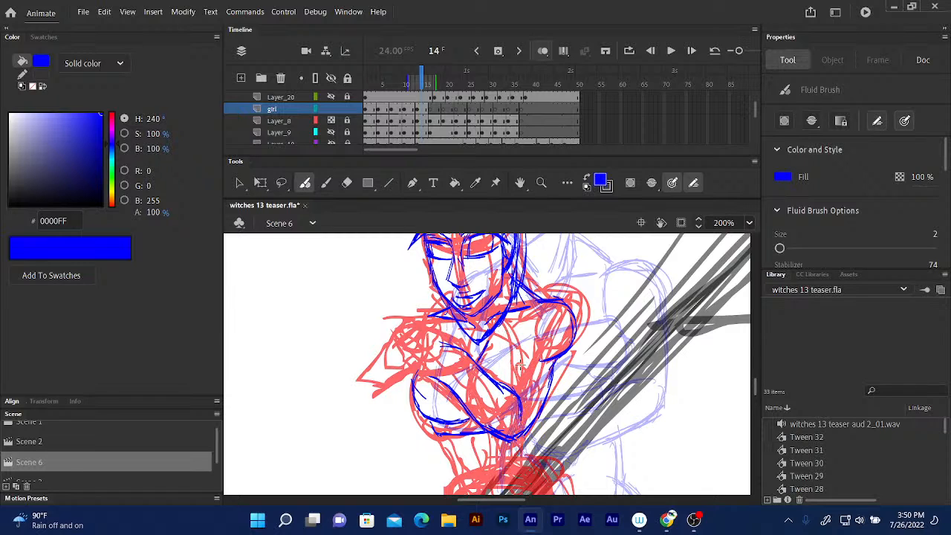
{"action": "mouse_move", "coordinate": [513, 369]}
{"action": "left_mouse_down"}
{"action": "mouse_move", "coordinate": [505, 382]}
{"action": "mouse_move", "coordinate": [517, 351]}
{"action": "left_mouse_up"}
Undo the last blue forearm and chest strokes, and restore them
{"action": "key", "text": "ctrl+z"}
{"action": "key", "text": "ctrl+z"}
{"action": "key", "text": "ctrl+z"}
{"action": "key", "text": "ctrl+z"}
{"action": "key", "text": "ctrl+z"}
{"action": "key", "text": "ctrl+z"}
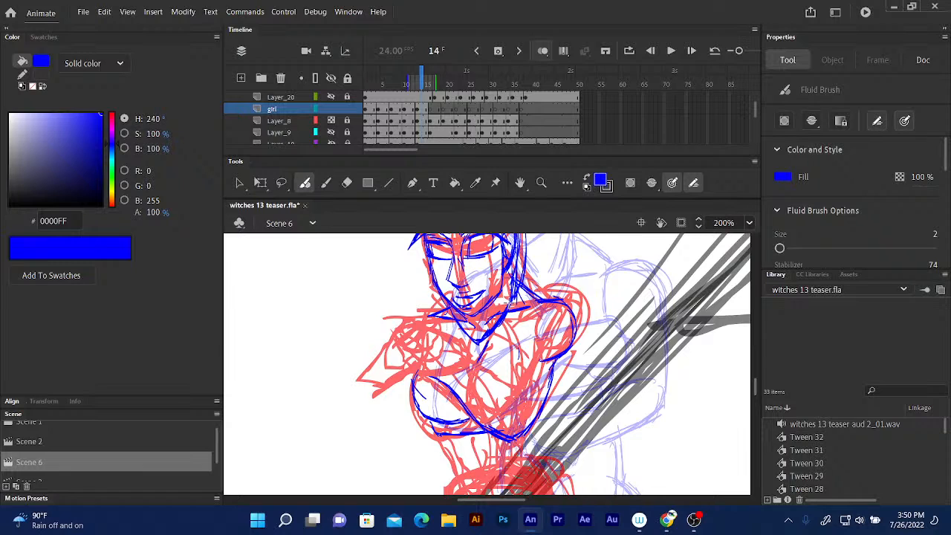
{"action": "key", "text": "ctrl+z"}
{"action": "key", "text": "ctrl+y"}
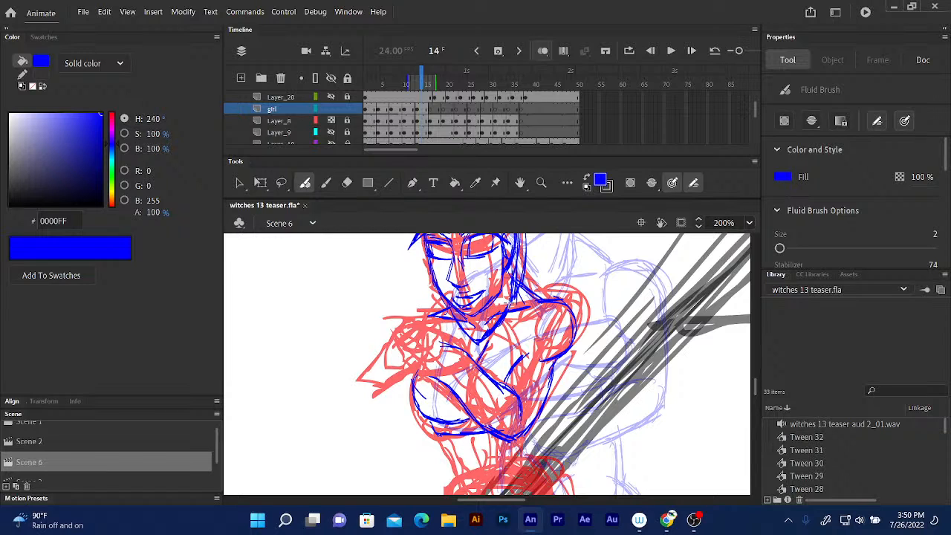
Reinforce the chest crease and draw the sides and centre line of the girl's torso below the crossed arms in blue
{"action": "left_click_drag", "start_coordinate": [524, 354], "coordinate": [506, 383]}
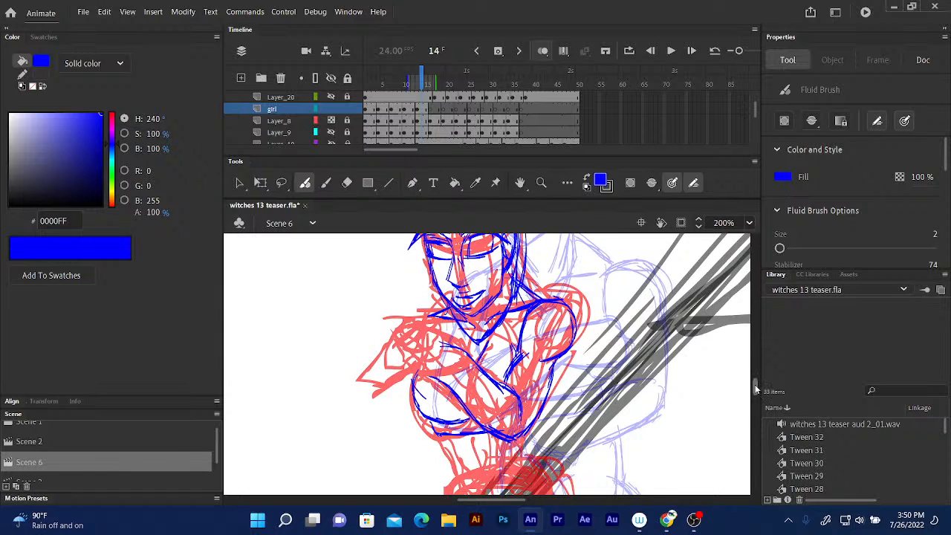
{"action": "scroll", "coordinate": [757, 389], "scroll_direction": "down", "scroll_amount": 3}
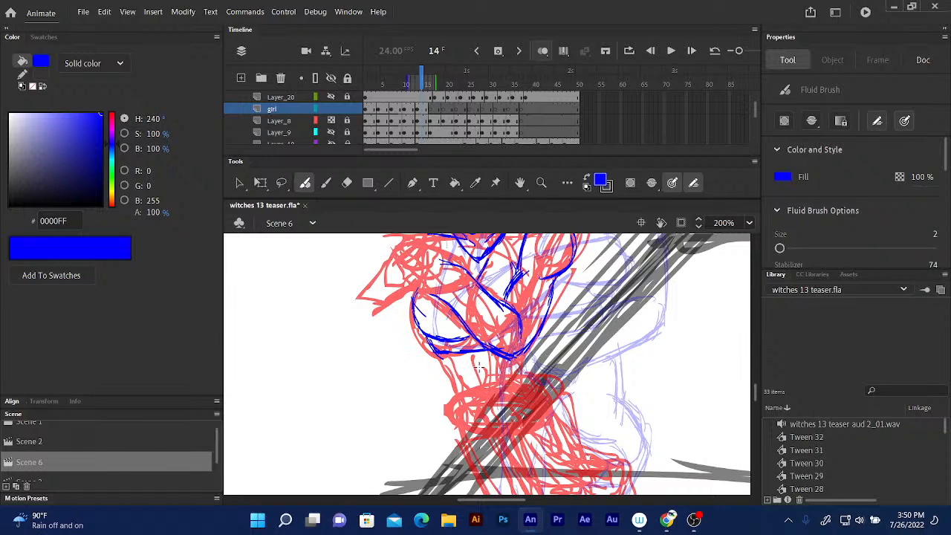
{"action": "left_click_drag", "start_coordinate": [477, 364], "coordinate": [482, 402]}
{"action": "mouse_move", "coordinate": [436, 351]}
{"action": "left_mouse_down"}
{"action": "mouse_move", "coordinate": [455, 381]}
{"action": "mouse_move", "coordinate": [442, 360]}
{"action": "mouse_move", "coordinate": [459, 398]}
{"action": "left_mouse_up"}
{"action": "left_click_drag", "start_coordinate": [521, 343], "coordinate": [529, 383]}
Draw the curved blue waistline across the torso and short hip curves at both ends on frame 14
{"action": "scroll", "coordinate": [759, 401], "scroll_direction": "down", "scroll_amount": 3}
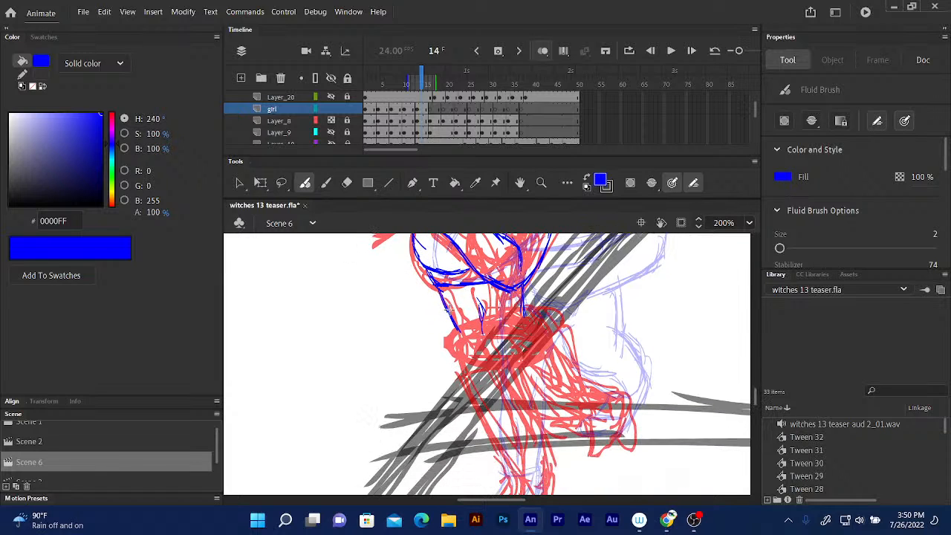
{"action": "mouse_move", "coordinate": [447, 312]}
{"action": "left_mouse_down"}
{"action": "mouse_move", "coordinate": [466, 332]}
{"action": "mouse_move", "coordinate": [488, 333]}
{"action": "mouse_move", "coordinate": [526, 318]}
{"action": "left_mouse_up"}
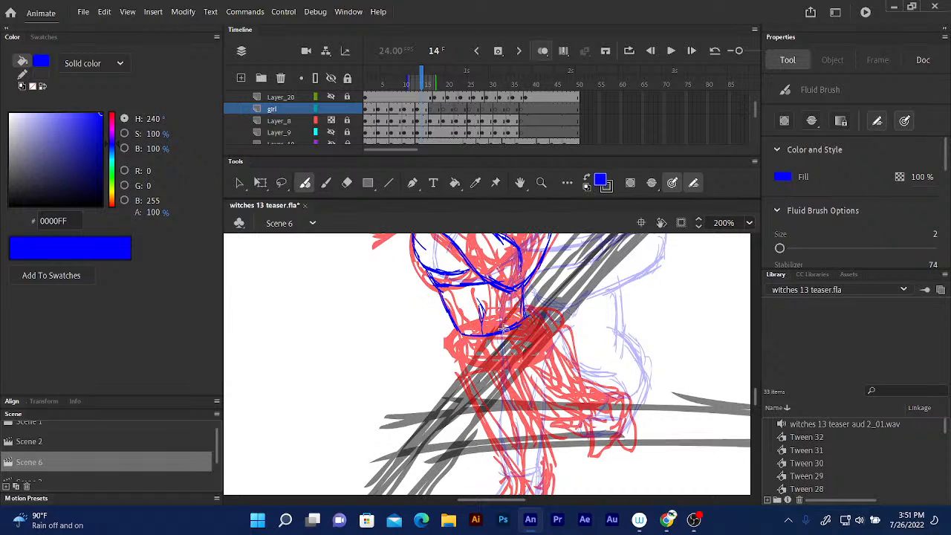
{"action": "left_click_drag", "start_coordinate": [458, 330], "coordinate": [462, 358]}
{"action": "left_click_drag", "start_coordinate": [521, 349], "coordinate": [528, 346]}
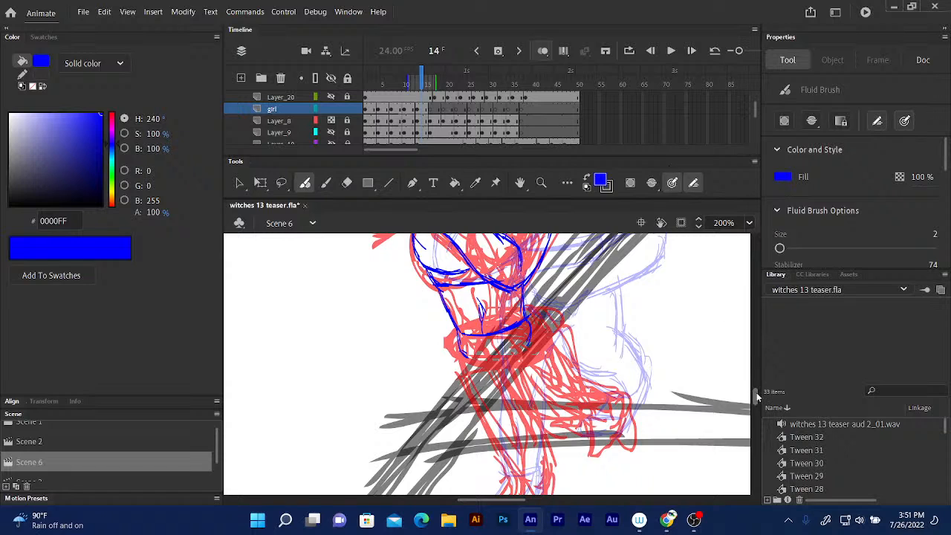
Outline the girl's standing leg in blue from the hip past the knee to the ankle, covering both calf edges
{"action": "scroll", "coordinate": [759, 394], "scroll_direction": "down", "scroll_amount": 2}
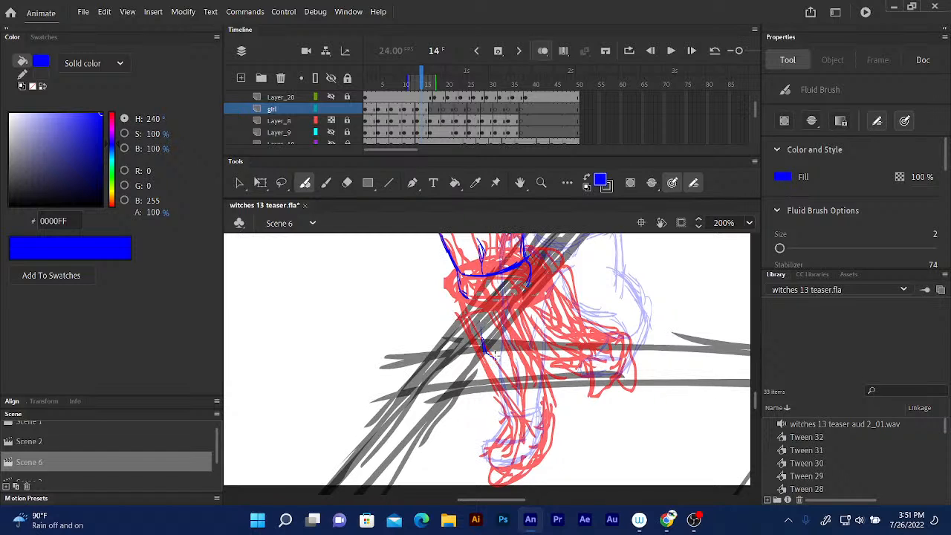
{"action": "left_click_drag", "start_coordinate": [495, 356], "coordinate": [513, 388]}
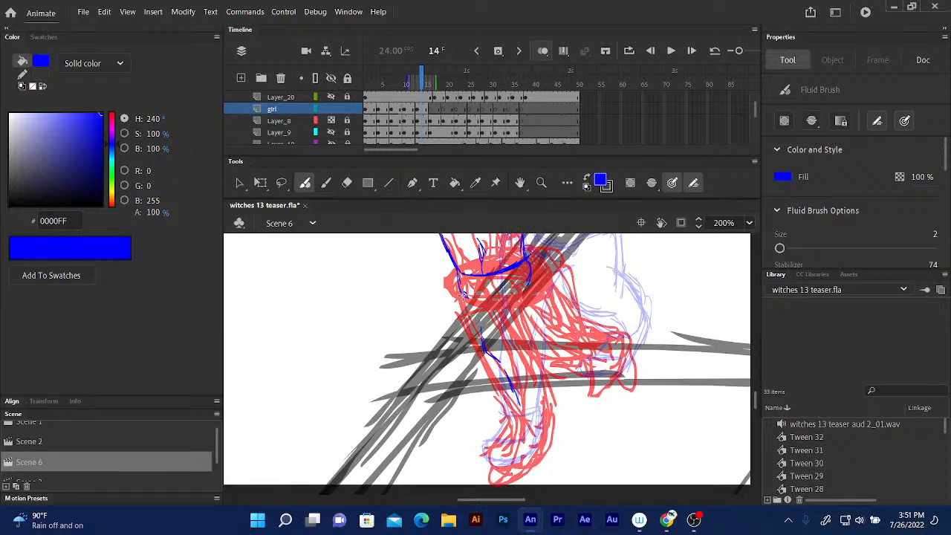
{"action": "left_click_drag", "start_coordinate": [462, 294], "coordinate": [484, 349]}
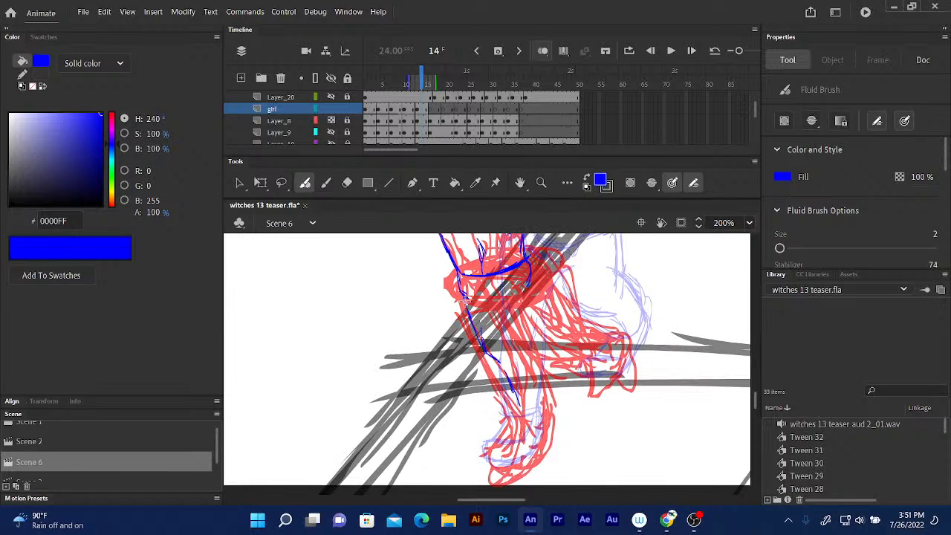
{"action": "mouse_move", "coordinate": [462, 296]}
{"action": "left_mouse_down"}
{"action": "mouse_move", "coordinate": [483, 347]}
{"action": "mouse_move", "coordinate": [512, 360]}
{"action": "left_mouse_up"}
{"action": "left_click_drag", "start_coordinate": [490, 373], "coordinate": [516, 414]}
{"action": "mouse_move", "coordinate": [518, 346]}
{"action": "left_mouse_down"}
{"action": "mouse_move", "coordinate": [534, 368]}
{"action": "mouse_move", "coordinate": [532, 391]}
{"action": "mouse_move", "coordinate": [526, 359]}
{"action": "mouse_move", "coordinate": [532, 405]}
{"action": "left_mouse_up"}
{"action": "left_click_drag", "start_coordinate": [526, 362], "coordinate": [531, 411]}
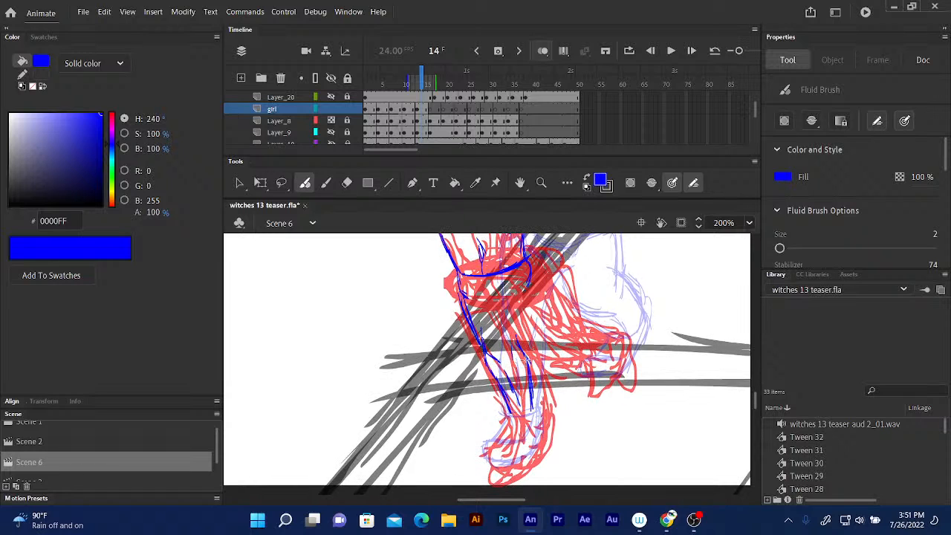
{"action": "left_click_drag", "start_coordinate": [520, 343], "coordinate": [529, 372]}
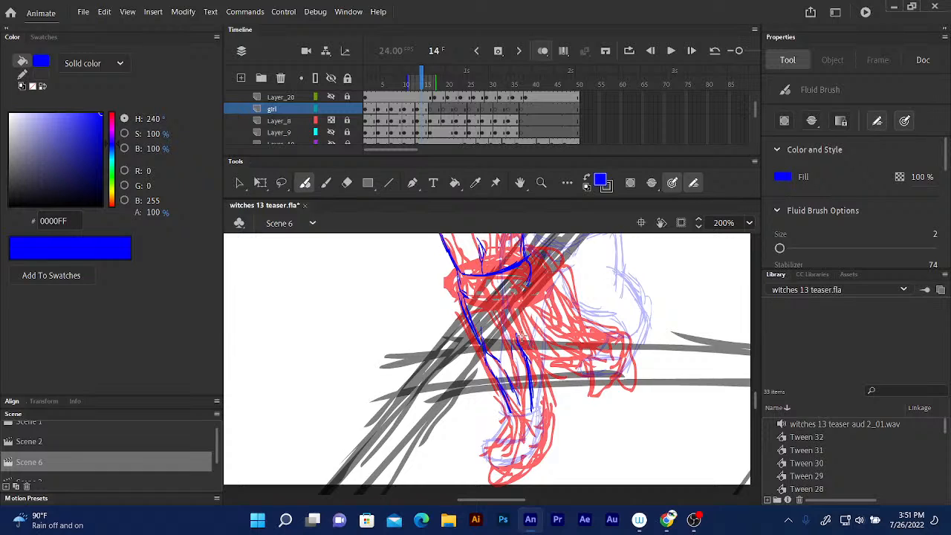
Outline the girl's raised back leg in blue on frame 14, from the hip around the bent knee to the ankle
{"action": "mouse_move", "coordinate": [522, 337]}
{"action": "left_mouse_down"}
{"action": "mouse_move", "coordinate": [537, 351]}
{"action": "mouse_move", "coordinate": [596, 352]}
{"action": "left_mouse_up"}
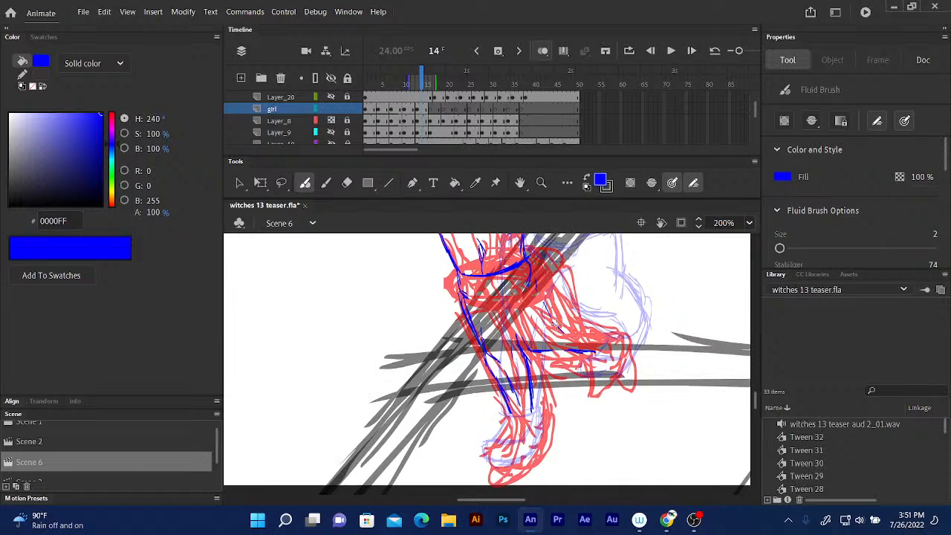
{"action": "left_click_drag", "start_coordinate": [555, 320], "coordinate": [614, 341]}
{"action": "mouse_move", "coordinate": [532, 350]}
{"action": "left_mouse_down"}
{"action": "mouse_move", "coordinate": [603, 356]}
{"action": "mouse_move", "coordinate": [617, 346]}
{"action": "mouse_move", "coordinate": [592, 360]}
{"action": "left_mouse_up"}
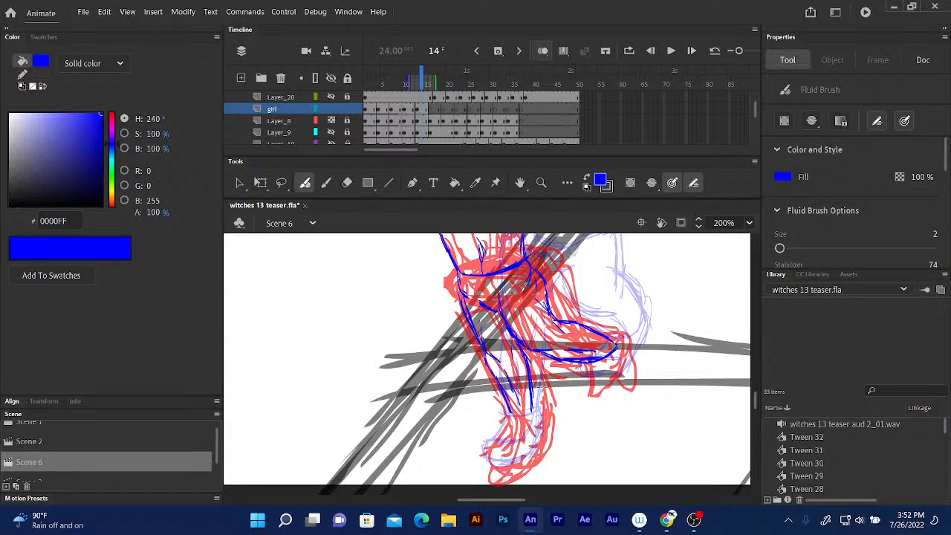
Draw both of the girl's feet in blue on frame 14, including the standing foot's ankle and toes and the raised foot's heel and sole
{"action": "left_click_drag", "start_coordinate": [529, 401], "coordinate": [537, 429]}
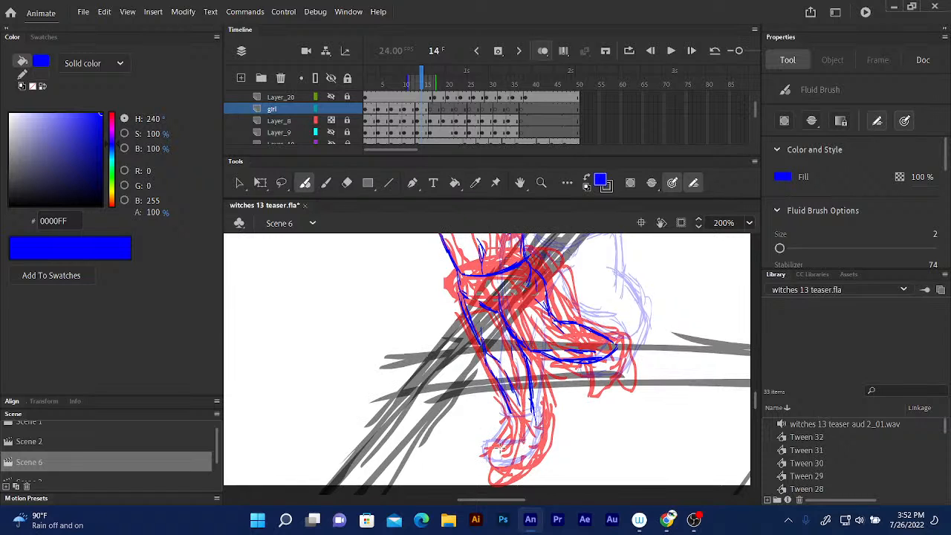
{"action": "left_click_drag", "start_coordinate": [496, 445], "coordinate": [485, 448]}
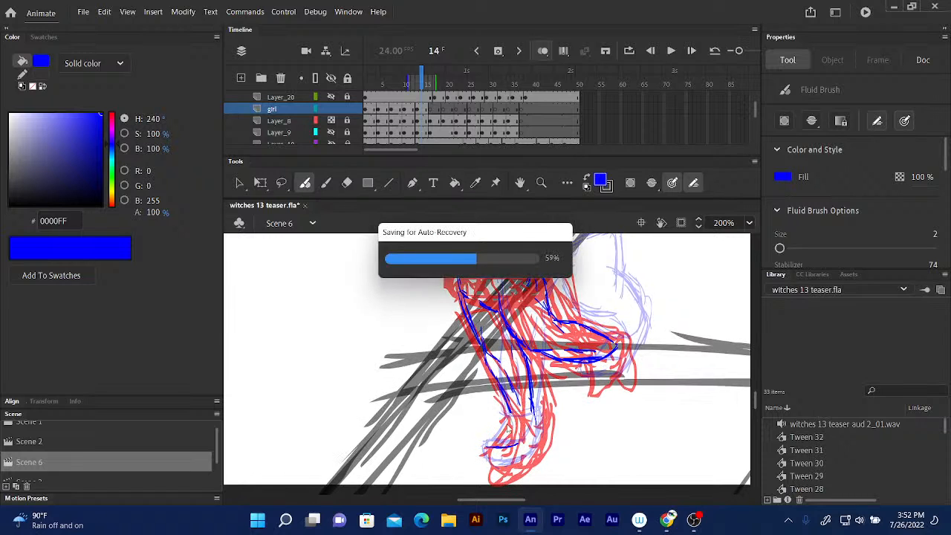
{"action": "mouse_move", "coordinate": [512, 410]}
{"action": "left_mouse_down"}
{"action": "mouse_move", "coordinate": [486, 446]}
{"action": "mouse_move", "coordinate": [494, 468]}
{"action": "left_mouse_up"}
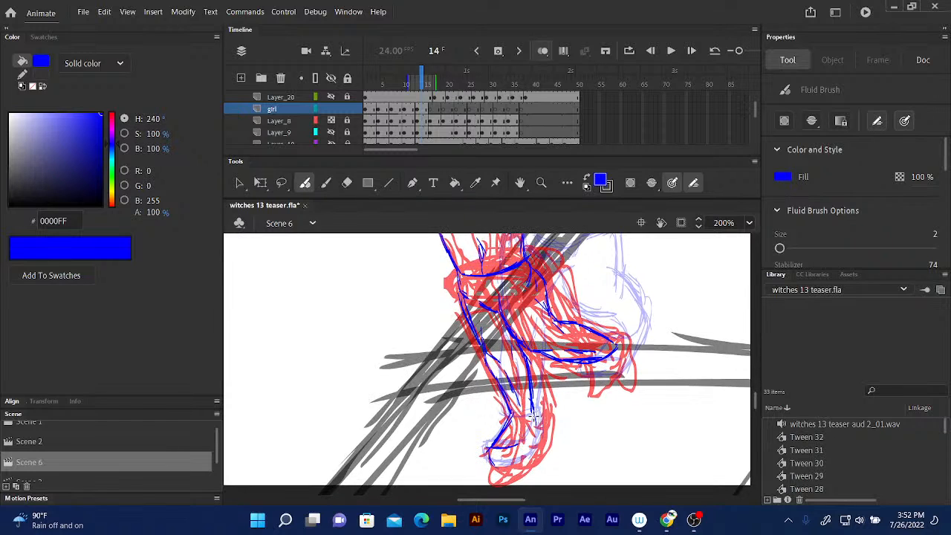
{"action": "left_click_drag", "start_coordinate": [532, 411], "coordinate": [537, 426]}
{"action": "mouse_move", "coordinate": [488, 450]}
{"action": "left_mouse_down"}
{"action": "mouse_move", "coordinate": [501, 465]}
{"action": "mouse_move", "coordinate": [527, 448]}
{"action": "mouse_move", "coordinate": [540, 413]}
{"action": "mouse_move", "coordinate": [518, 394]}
{"action": "mouse_move", "coordinate": [532, 409]}
{"action": "left_mouse_up"}
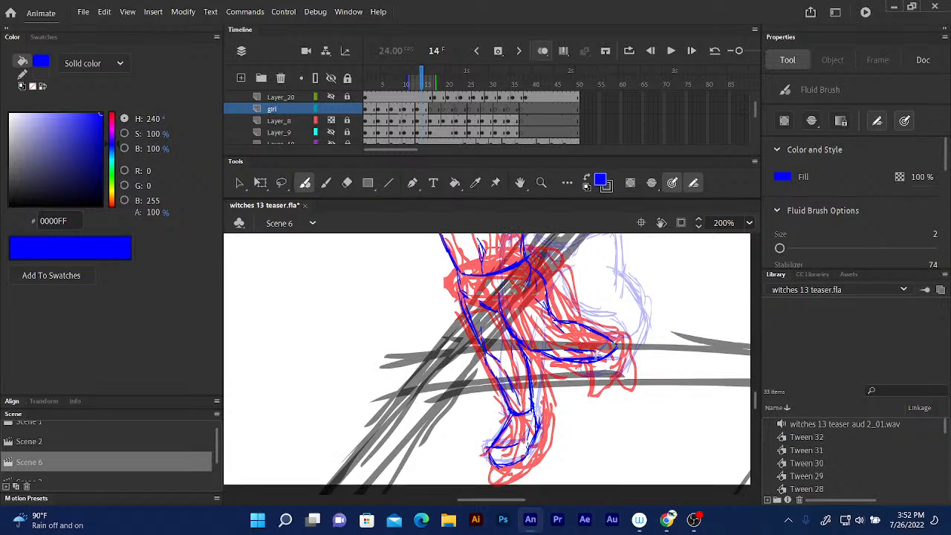
{"action": "mouse_move", "coordinate": [606, 346]}
{"action": "left_mouse_down"}
{"action": "mouse_move", "coordinate": [569, 364]}
{"action": "mouse_move", "coordinate": [616, 344]}
{"action": "mouse_move", "coordinate": [591, 359]}
{"action": "mouse_move", "coordinate": [602, 363]}
{"action": "mouse_move", "coordinate": [590, 360]}
{"action": "mouse_move", "coordinate": [617, 371]}
{"action": "left_mouse_up"}
{"action": "mouse_move", "coordinate": [621, 349]}
{"action": "left_mouse_down"}
{"action": "mouse_move", "coordinate": [602, 367]}
{"action": "mouse_move", "coordinate": [619, 390]}
{"action": "mouse_move", "coordinate": [635, 374]}
{"action": "mouse_move", "coordinate": [628, 391]}
{"action": "mouse_move", "coordinate": [632, 367]}
{"action": "mouse_move", "coordinate": [630, 384]}
{"action": "mouse_move", "coordinate": [616, 343]}
{"action": "mouse_move", "coordinate": [631, 392]}
{"action": "mouse_move", "coordinate": [598, 365]}
{"action": "left_mouse_up"}
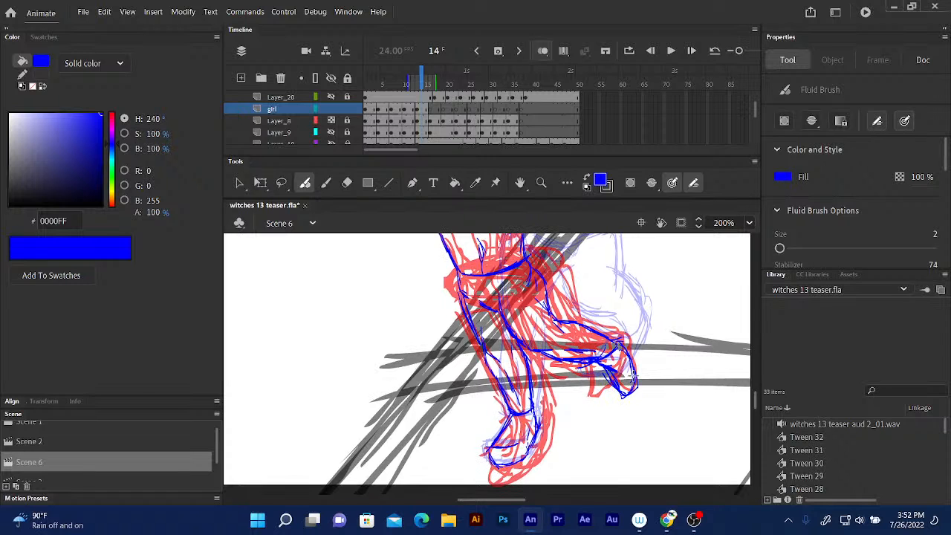
Draw the girl's fist in blue at the end of the upper crossed forearm, with the rounded hand outline and short finger strokes
{"action": "left_click_drag", "start_coordinate": [757, 398], "coordinate": [756, 379]}
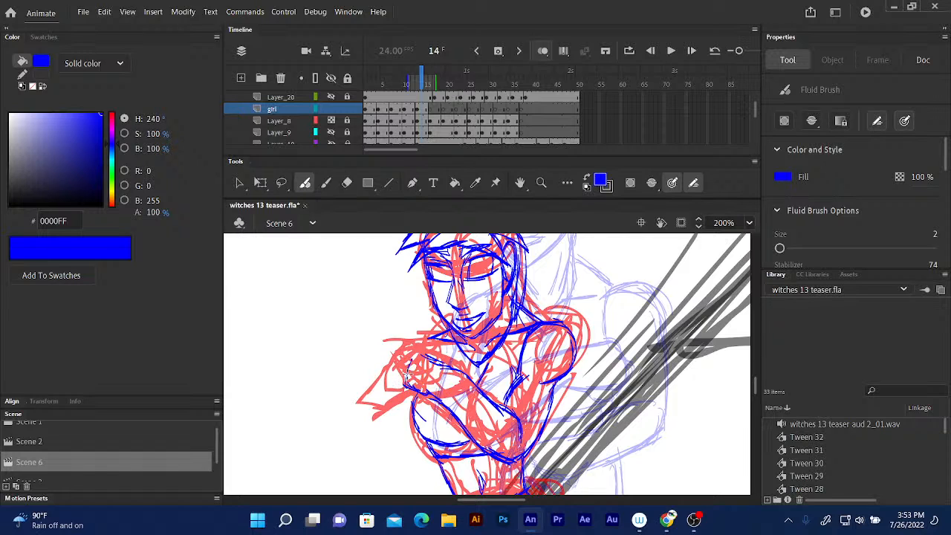
{"action": "mouse_move", "coordinate": [411, 356]}
{"action": "left_mouse_down"}
{"action": "mouse_move", "coordinate": [401, 383]}
{"action": "mouse_move", "coordinate": [417, 352]}
{"action": "mouse_move", "coordinate": [437, 363]}
{"action": "mouse_move", "coordinate": [429, 358]}
{"action": "mouse_move", "coordinate": [407, 384]}
{"action": "mouse_move", "coordinate": [434, 397]}
{"action": "left_mouse_up"}
{"action": "mouse_move", "coordinate": [404, 366]}
{"action": "left_mouse_down"}
{"action": "mouse_move", "coordinate": [400, 385]}
{"action": "mouse_move", "coordinate": [437, 387]}
{"action": "left_mouse_up"}
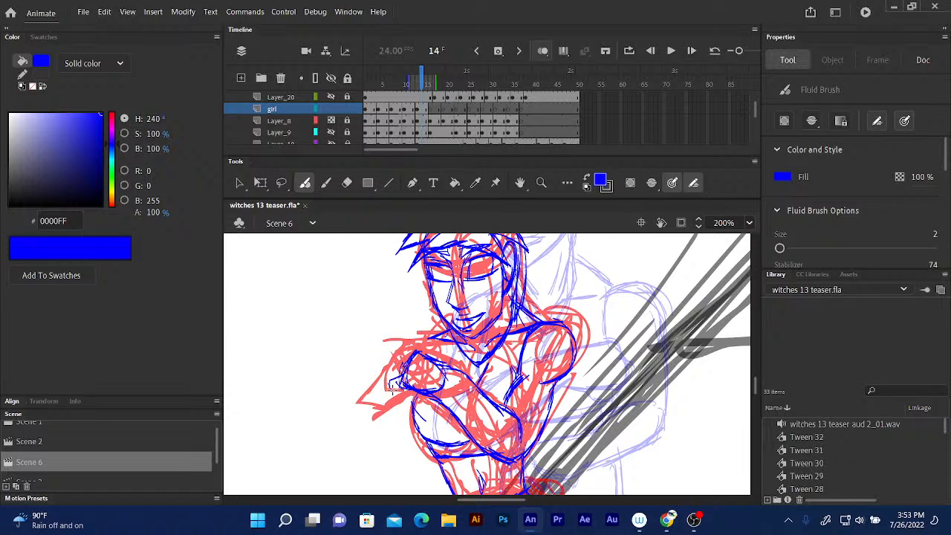
{"action": "mouse_move", "coordinate": [396, 392]}
{"action": "left_mouse_down"}
{"action": "mouse_move", "coordinate": [392, 380]}
{"action": "mouse_move", "coordinate": [409, 388]}
{"action": "mouse_move", "coordinate": [399, 386]}
{"action": "left_mouse_up"}
{"action": "left_click_drag", "start_coordinate": [396, 370], "coordinate": [405, 379]}
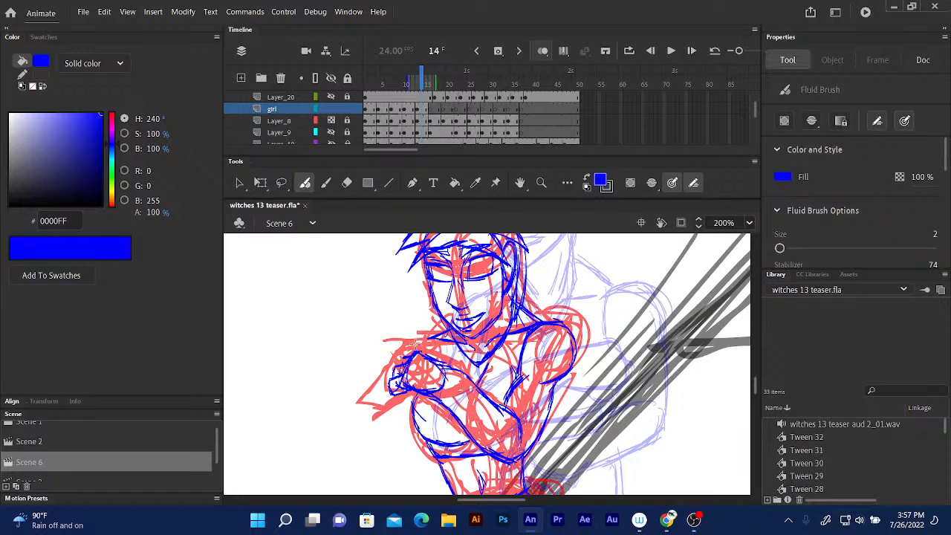
{"action": "mouse_move", "coordinate": [411, 342]}
{"action": "left_mouse_down"}
{"action": "mouse_move", "coordinate": [423, 340]}
{"action": "mouse_move", "coordinate": [399, 354]}
{"action": "left_mouse_up"}
Show Layer_9 and step through frames 5 to 23 and back to frame 13 to review the girl's blue poses and the remaining red roughs
{"action": "left_click_drag", "start_coordinate": [422, 79], "coordinate": [422, 81]}
{"action": "key", "text": "comma"}
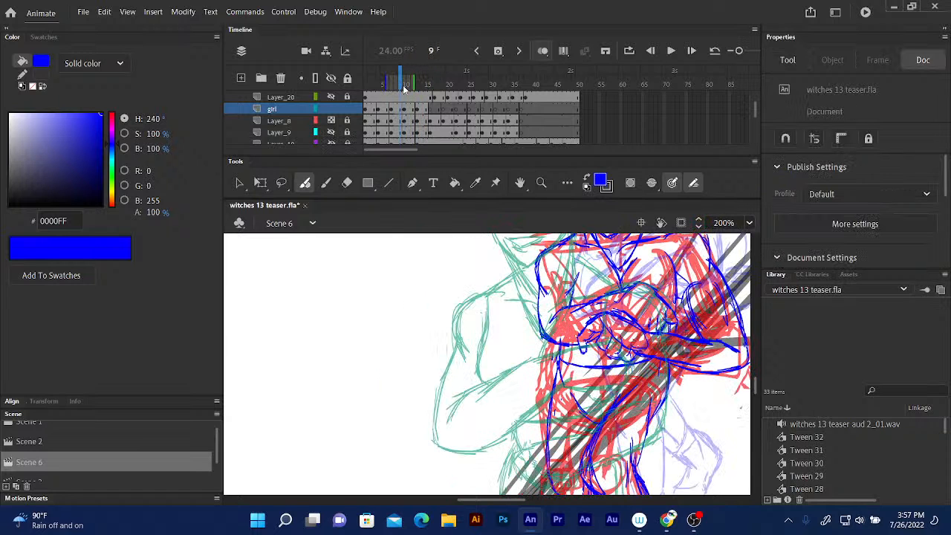
{"action": "key", "text": "ctrl+minus"}
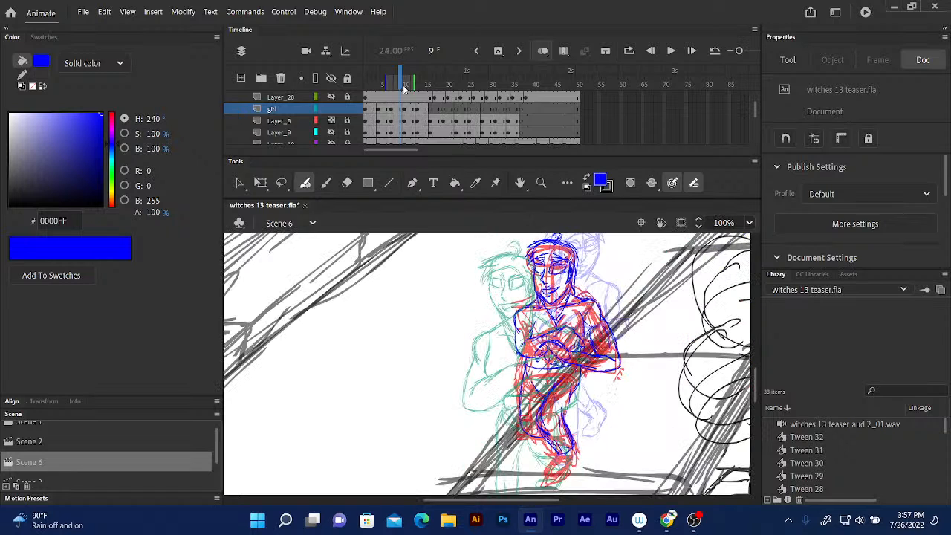
{"action": "left_click", "coordinate": [331, 133]}
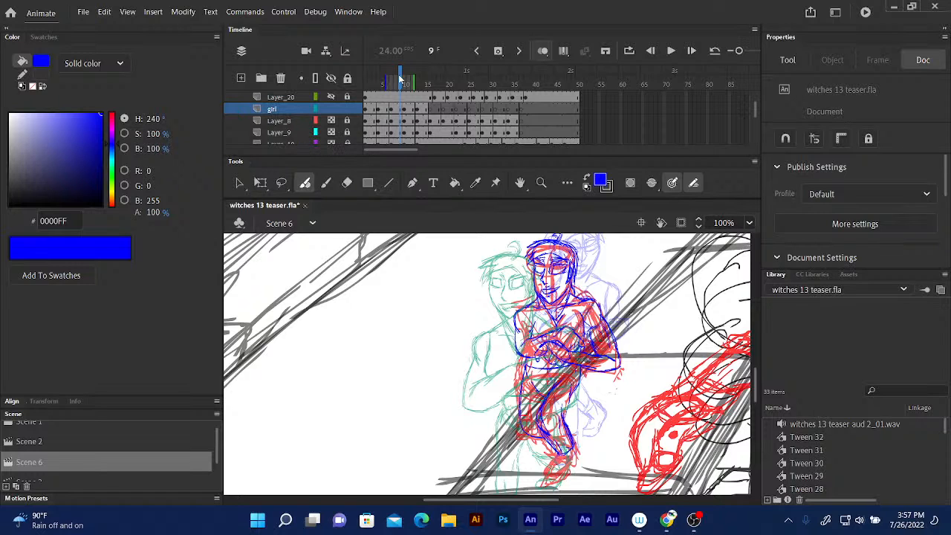
{"action": "key", "text": "comma"}
{"action": "key", "text": "comma"}
{"action": "key", "text": "comma"}
{"action": "key", "text": "comma"}
{"action": "key", "text": "period"}
{"action": "key", "text": "period"}
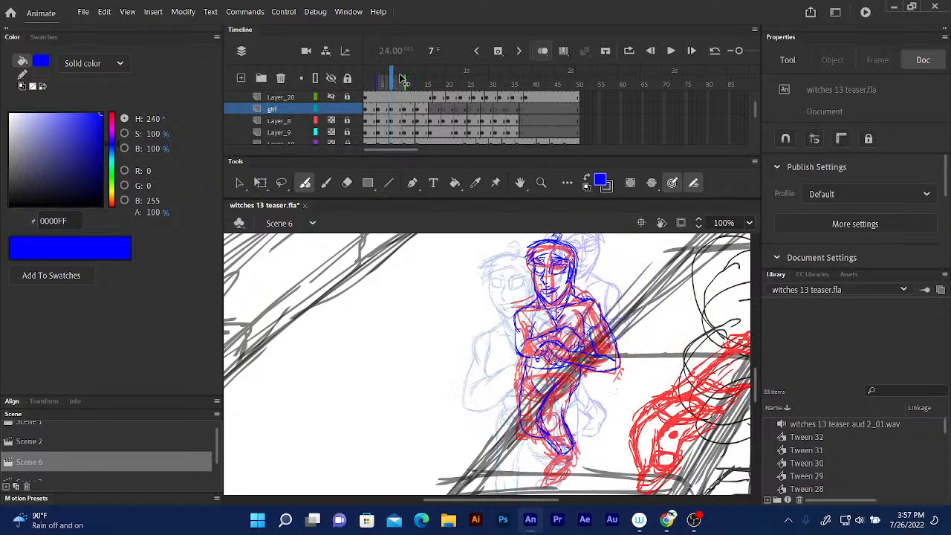
{"action": "key", "text": "period"}
{"action": "key", "text": "period"}
{"action": "key", "text": "period"}
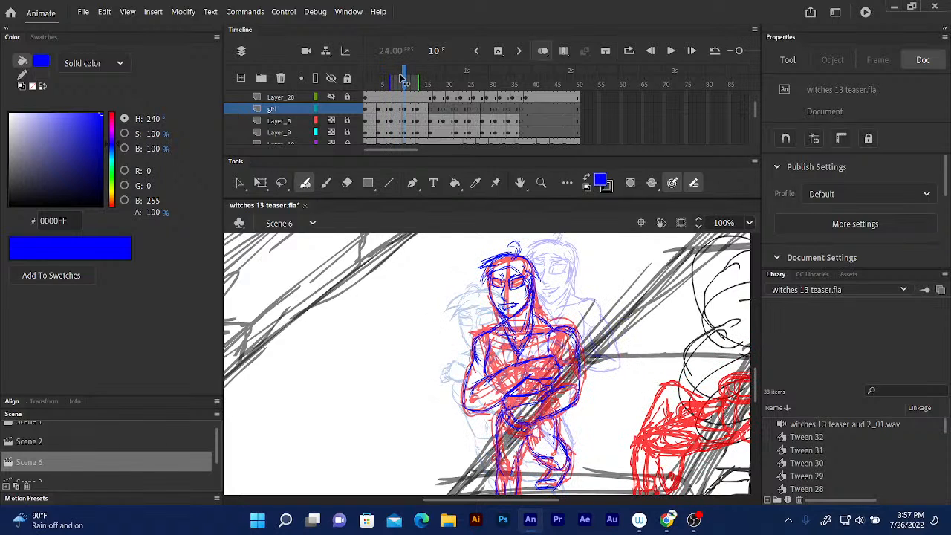
{"action": "key", "text": "period"}
{"action": "key", "text": "period"}
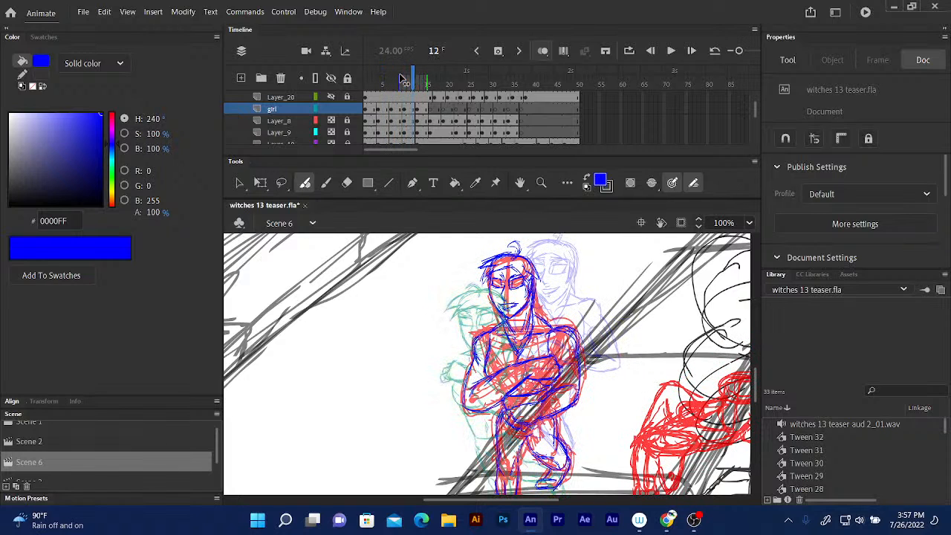
{"action": "key", "text": "period"}
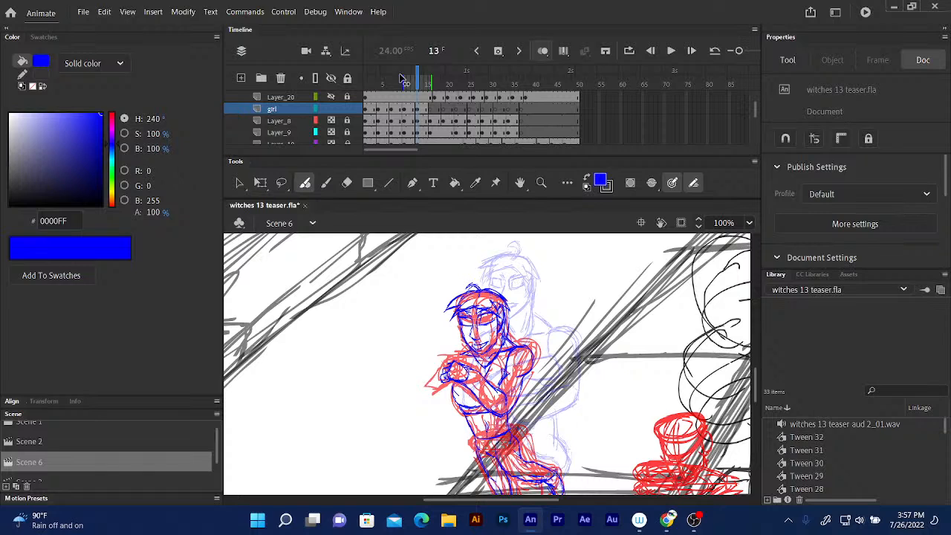
{"action": "key", "text": "period"}
{"action": "key", "text": "period"}
{"action": "key", "text": "period"}
{"action": "key", "text": "period"}
{"action": "key", "text": "period"}
{"action": "key", "text": "period"}
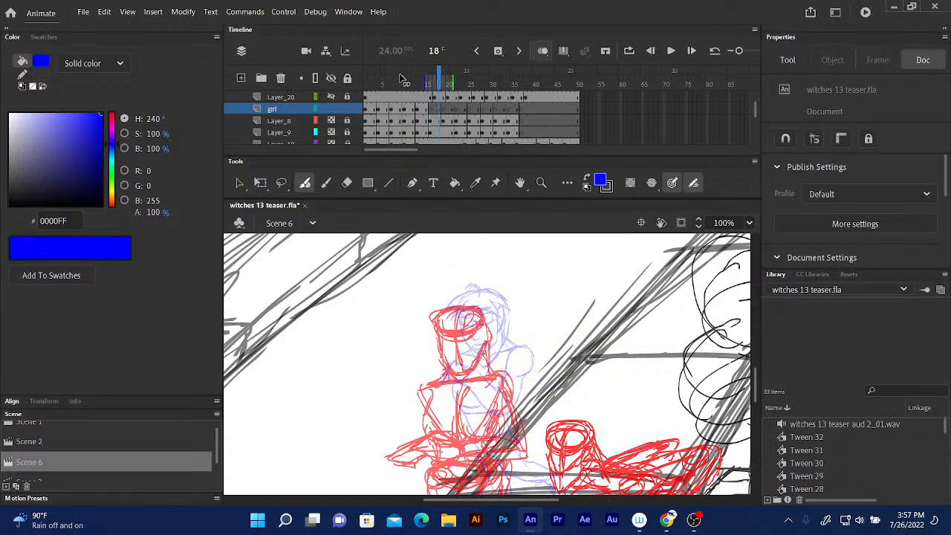
{"action": "key", "text": "period"}
{"action": "key", "text": "period"}
{"action": "key", "text": "period"}
{"action": "key", "text": "period"}
{"action": "key", "text": "period"}
{"action": "key", "text": "period"}
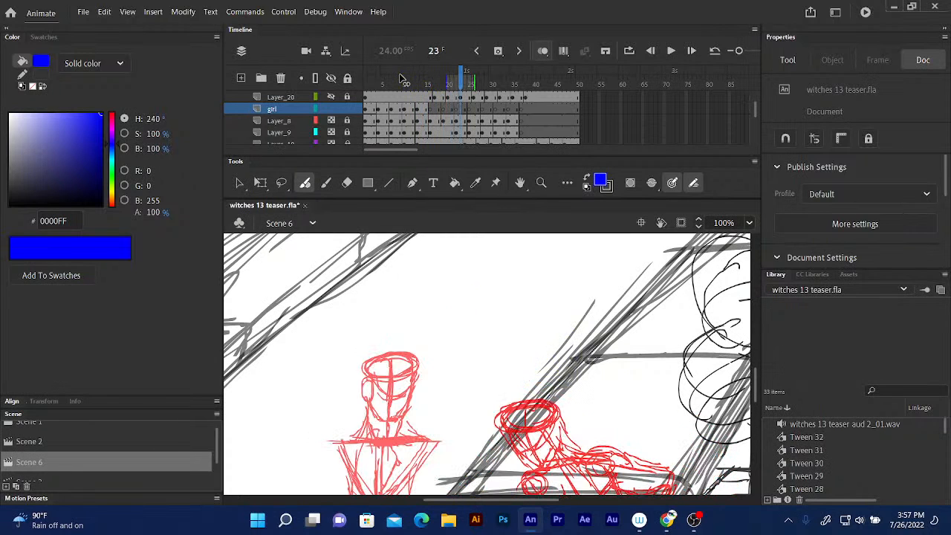
{"action": "key", "text": "comma"}
{"action": "key", "text": "comma"}
{"action": "key", "text": "comma"}
{"action": "key", "text": "comma"}
{"action": "key", "text": "comma"}
{"action": "key", "text": "comma"}
{"action": "key", "text": "comma"}
{"action": "key", "text": "comma"}
{"action": "key", "text": "comma"}
{"action": "key", "text": "comma"}
{"action": "key", "text": "comma"}
{"action": "key", "text": "comma"}
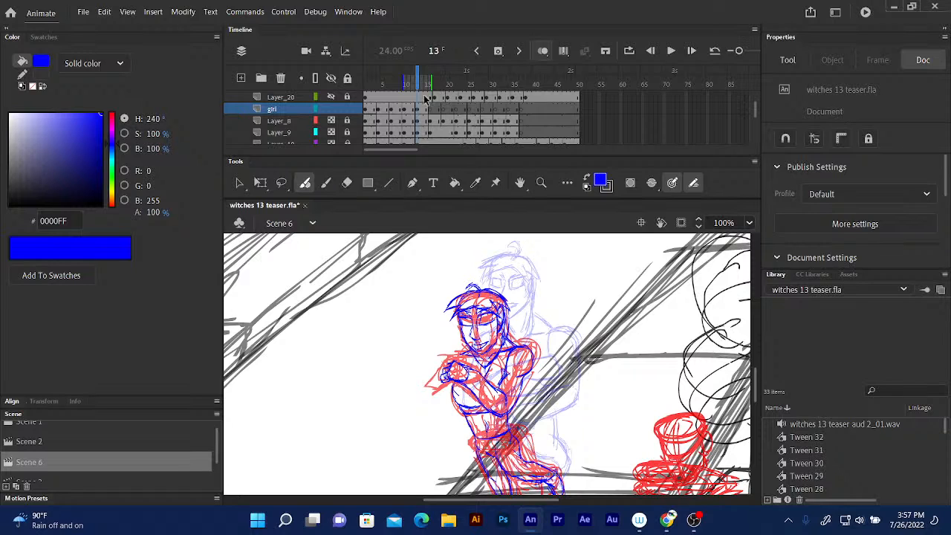
Hide the Layer_8 and Layer_9 roughs to check the blue pose on its own, and show Layer_8 again
{"action": "left_click", "coordinate": [331, 121]}
{"action": "left_click", "coordinate": [331, 131]}
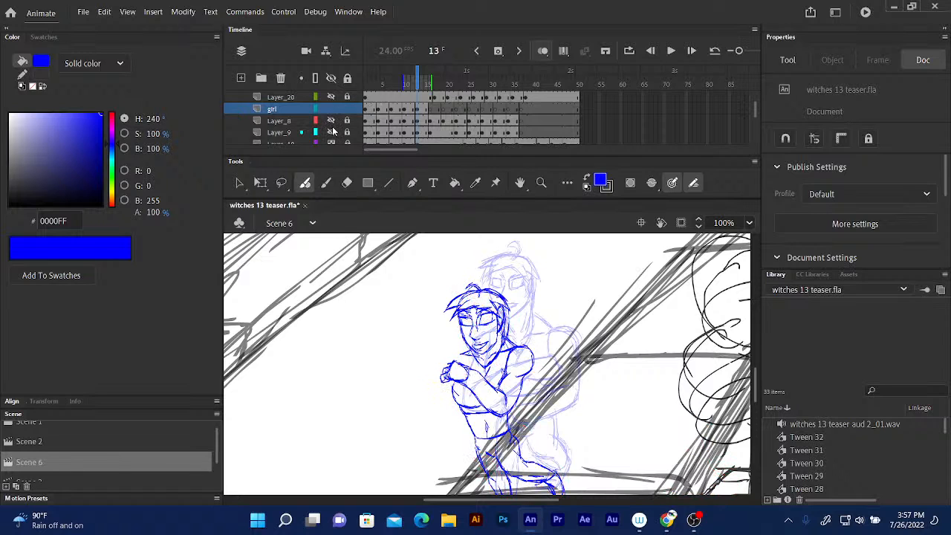
{"action": "left_click", "coordinate": [331, 120]}
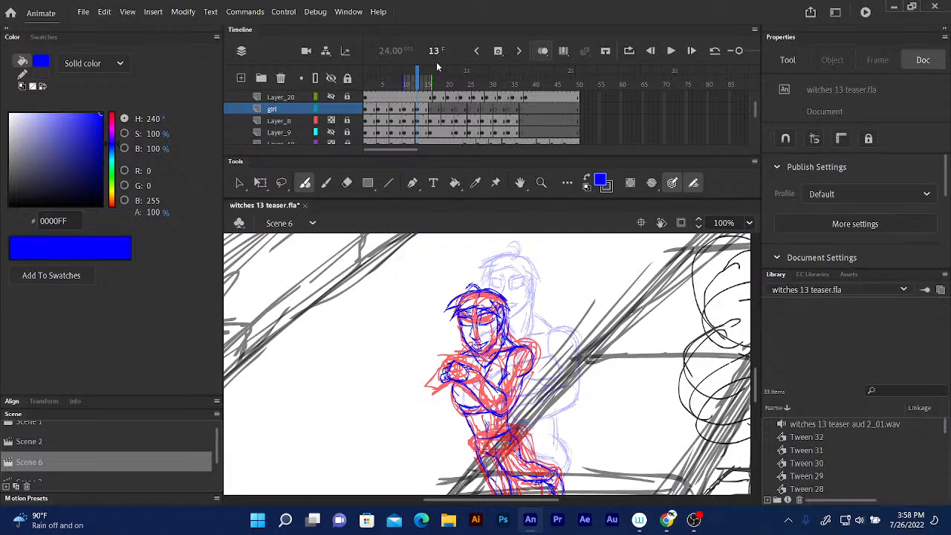
Reinforce the upper edge of the girl's fist with a short blue Fluid Brush stroke on frame 13
{"action": "scroll", "coordinate": [758, 390], "scroll_direction": "down", "scroll_amount": 3}
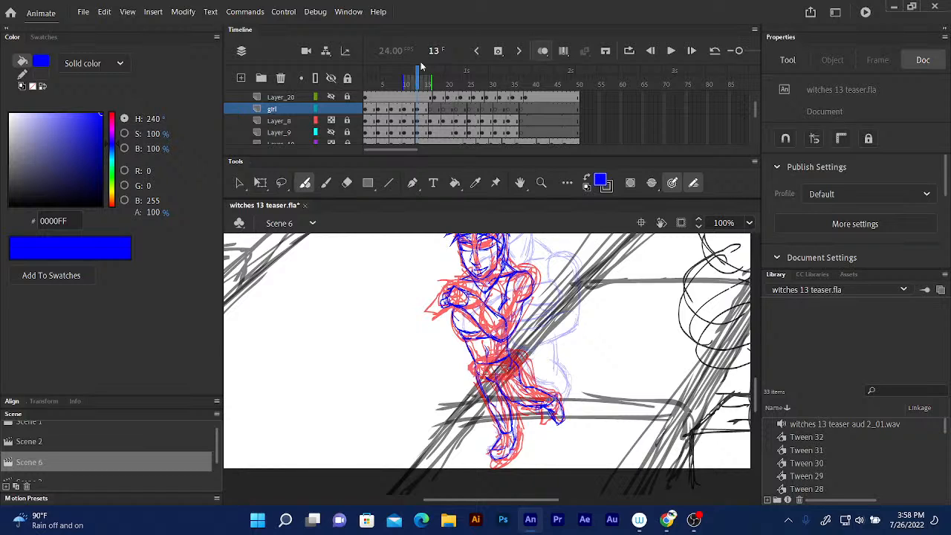
{"action": "key", "text": "ctrl+equal"}
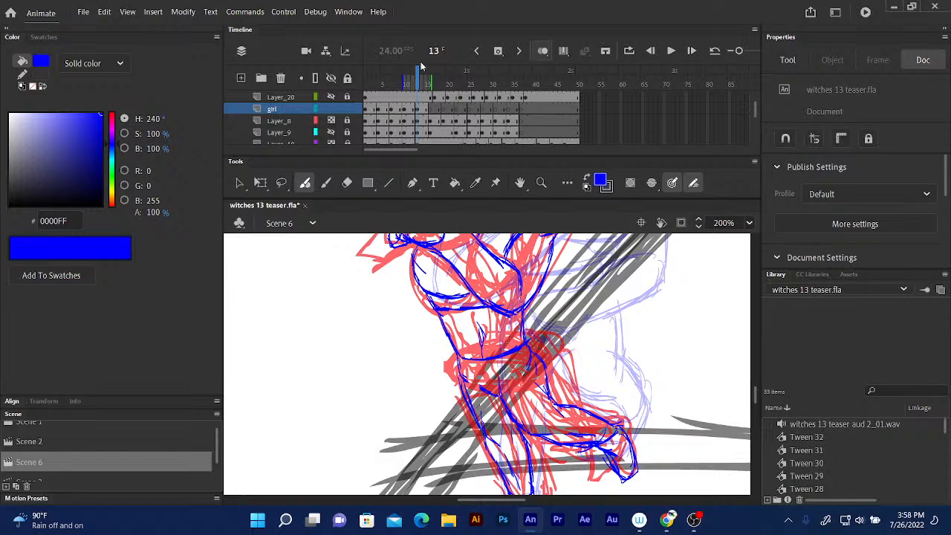
{"action": "scroll", "coordinate": [757, 393], "scroll_direction": "up", "scroll_amount": 5}
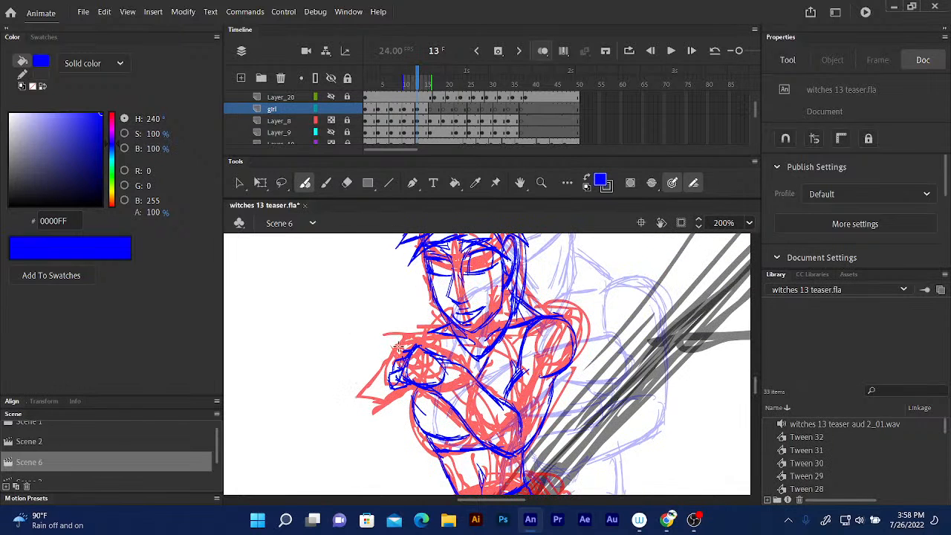
{"action": "key", "text": "b"}
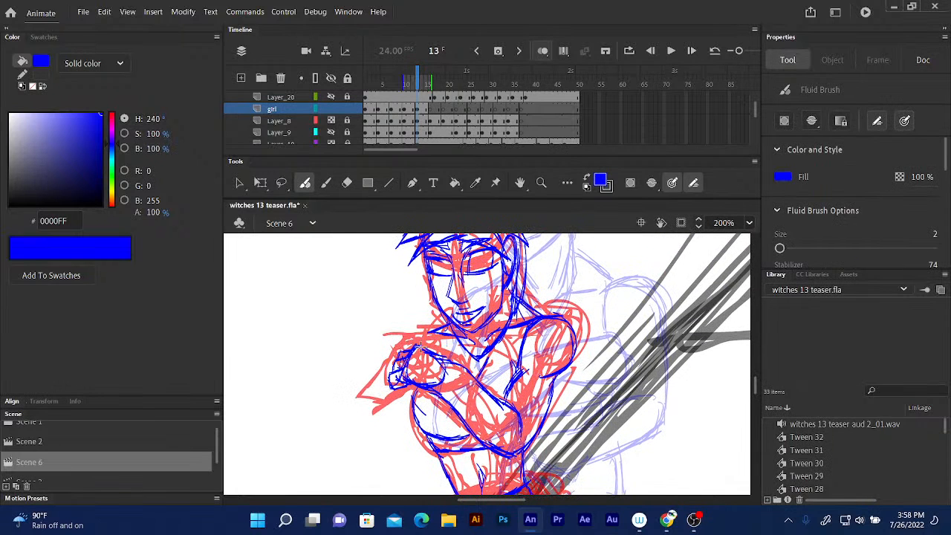
{"action": "mouse_move", "coordinate": [421, 345]}
{"action": "left_mouse_down"}
{"action": "mouse_move", "coordinate": [397, 347]}
{"action": "mouse_move", "coordinate": [386, 361]}
{"action": "mouse_move", "coordinate": [408, 347]}
{"action": "left_mouse_up"}
Go to frame 16 and examine the girl's red rough against the street layout and the onion-skinned previous pose, ending at her head
{"action": "left_click", "coordinate": [420, 80]}
{"action": "left_click_drag", "start_coordinate": [420, 80], "coordinate": [432, 80]}
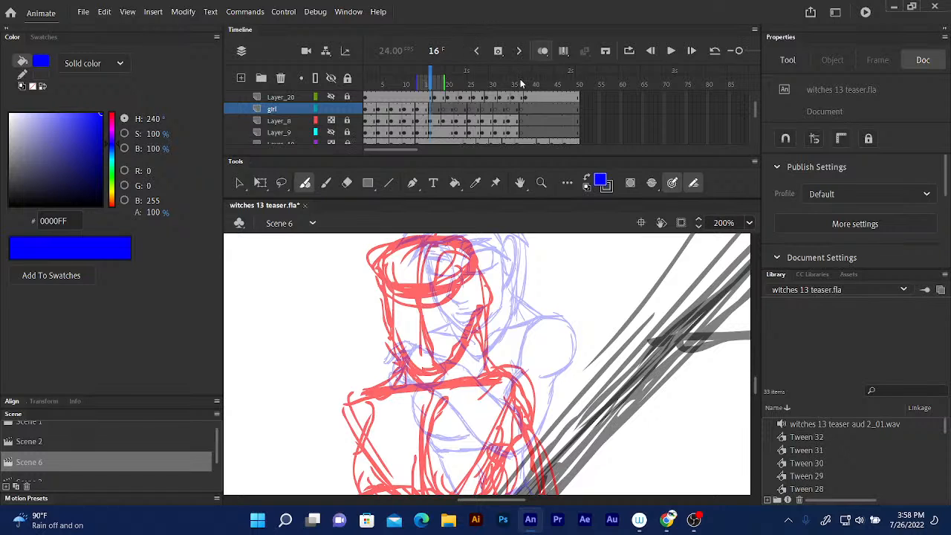
{"action": "left_click_drag", "start_coordinate": [754, 383], "coordinate": [755, 391]}
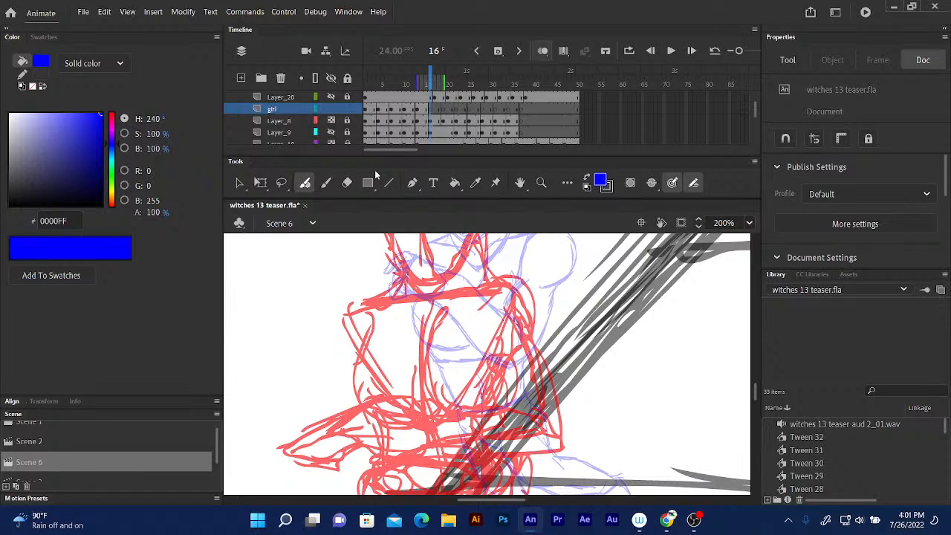
{"action": "key", "text": "ctrl+minus"}
{"action": "key", "text": "ctrl+minus"}
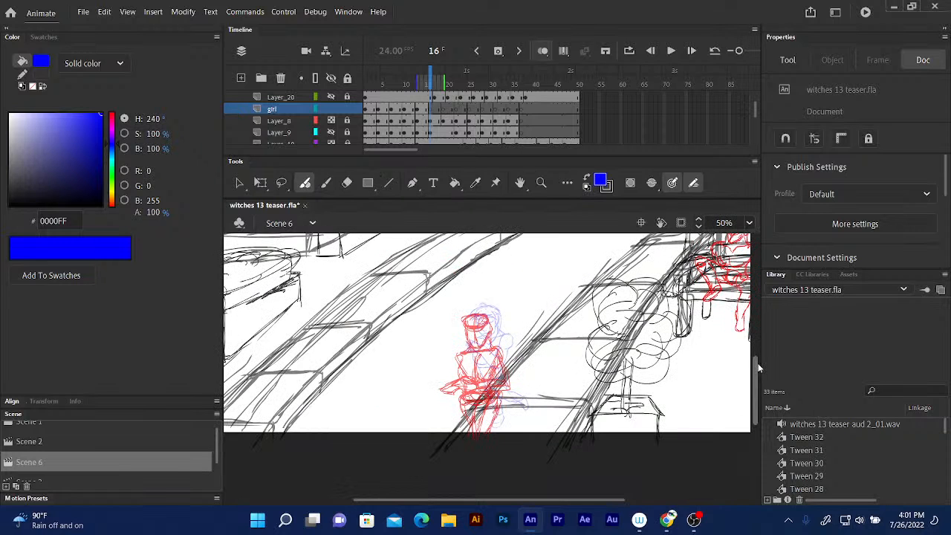
{"action": "scroll", "coordinate": [755, 367], "scroll_direction": "up", "scroll_amount": 5}
{"action": "scroll", "coordinate": [755, 367], "scroll_direction": "up", "scroll_amount": 1}
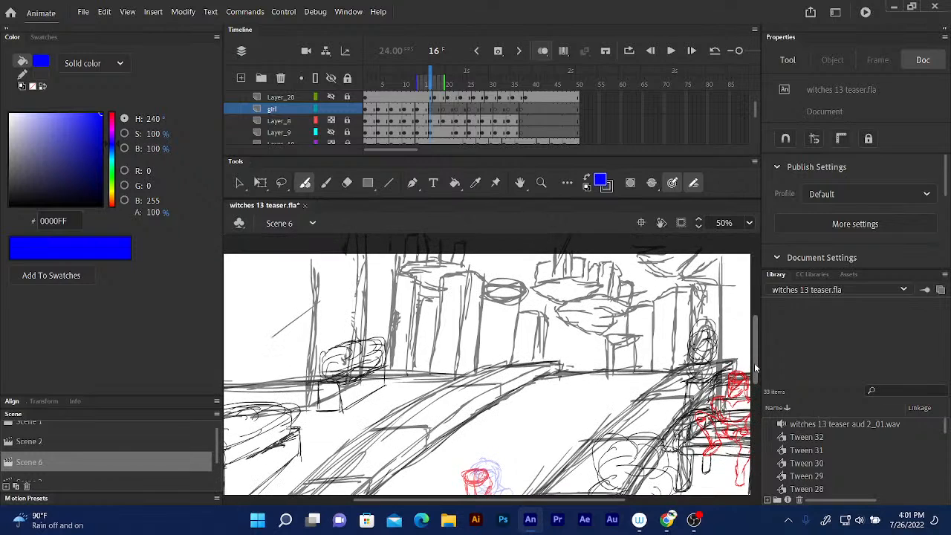
{"action": "scroll", "coordinate": [754, 363], "scroll_direction": "down", "scroll_amount": 1}
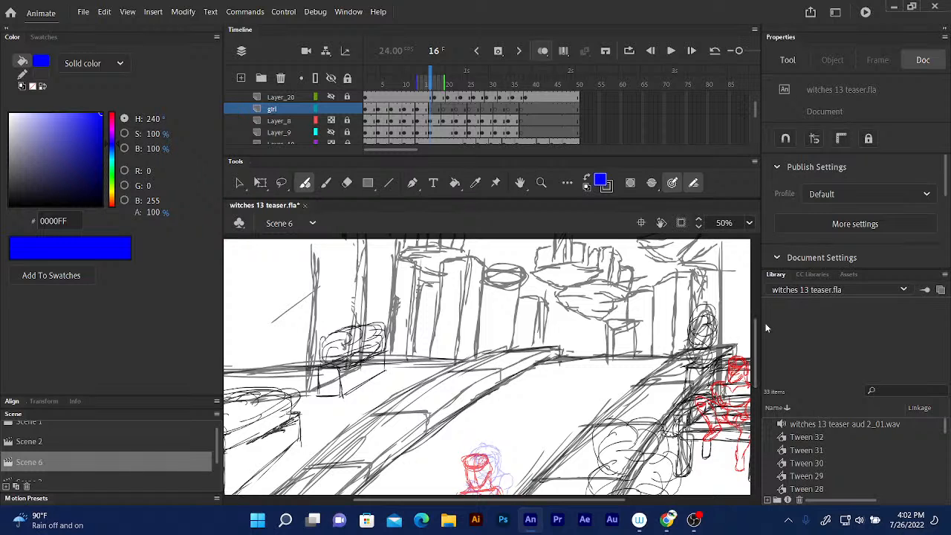
{"action": "left_click_drag", "start_coordinate": [757, 329], "coordinate": [754, 368]}
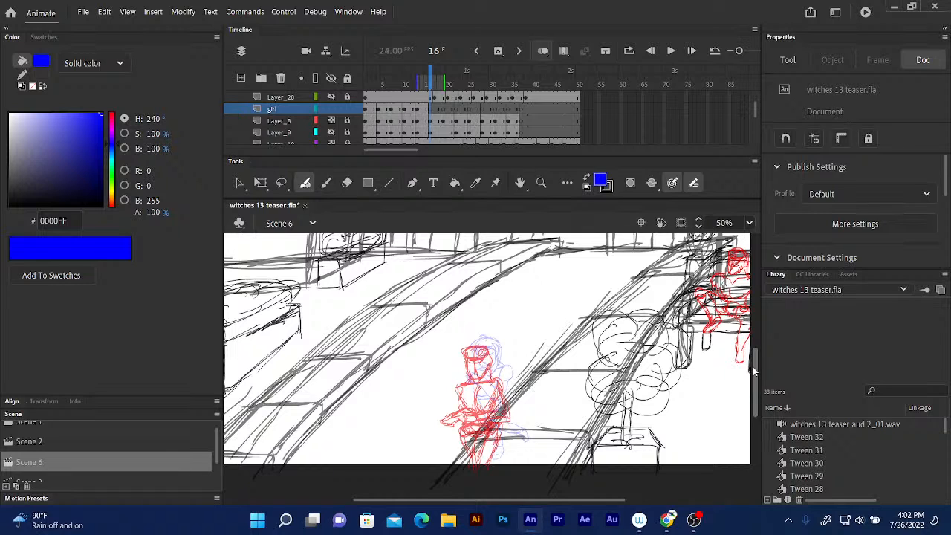
{"action": "key", "text": "ctrl+="}
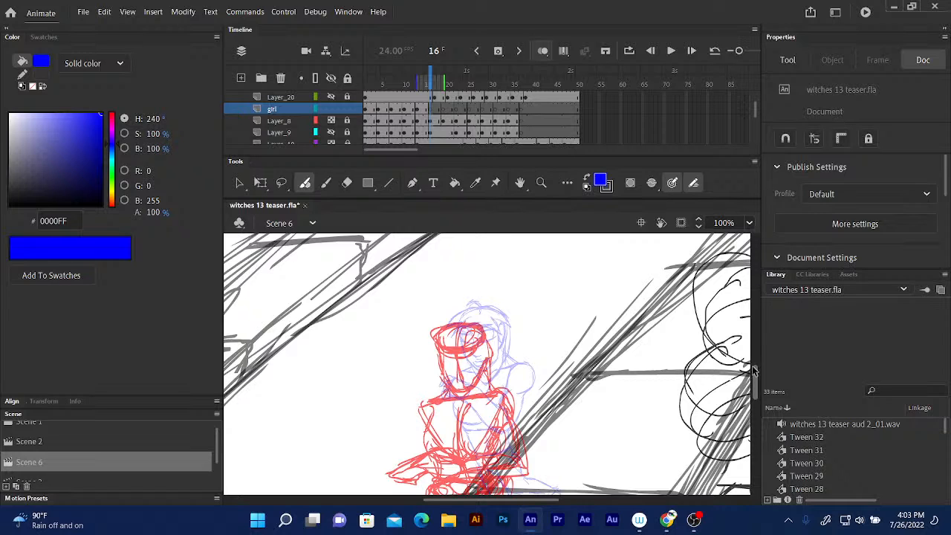
{"action": "key", "text": "ctrl+equal"}
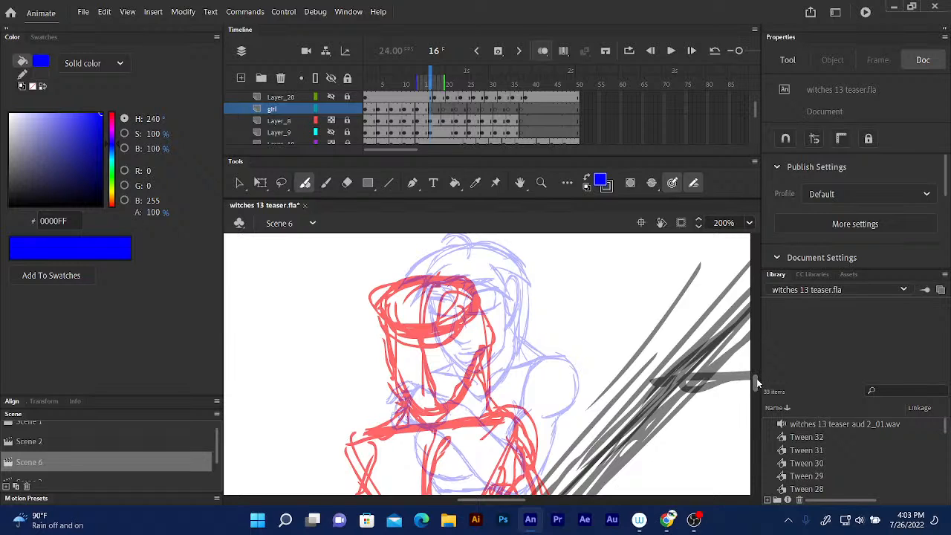
{"action": "left_click_drag", "start_coordinate": [754, 382], "coordinate": [758, 367]}
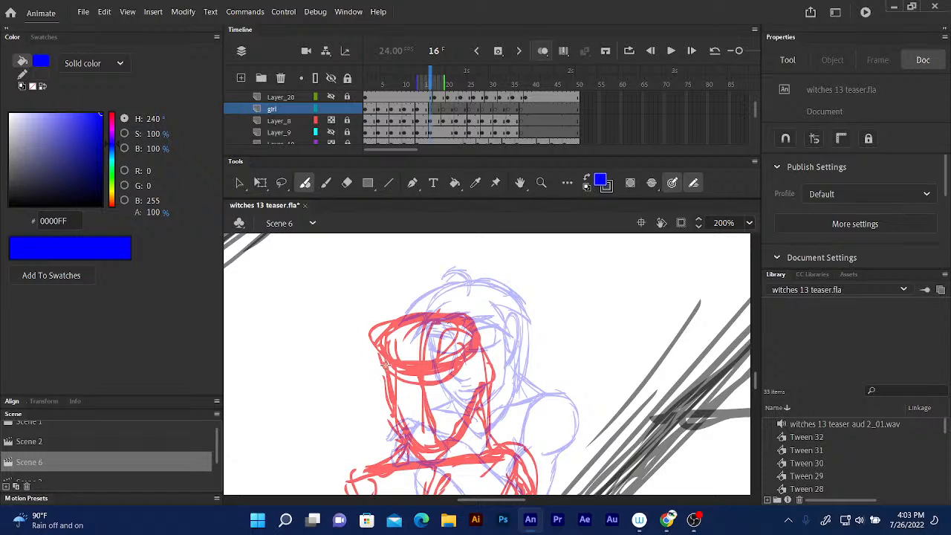
Draw the girl's cheek line down to the chin with blue Fluid Brush strokes over the red rough on frame 16
{"action": "left_click_drag", "start_coordinate": [384, 355], "coordinate": [390, 396]}
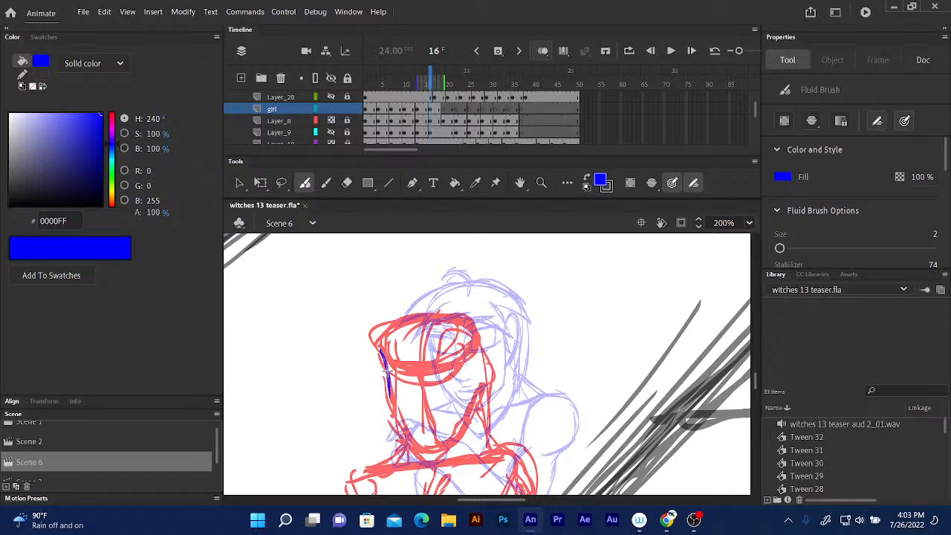
{"action": "mouse_move", "coordinate": [382, 355]}
{"action": "left_mouse_down"}
{"action": "mouse_move", "coordinate": [386, 379]}
{"action": "mouse_move", "coordinate": [378, 344]}
{"action": "mouse_move", "coordinate": [393, 403]}
{"action": "left_mouse_up"}
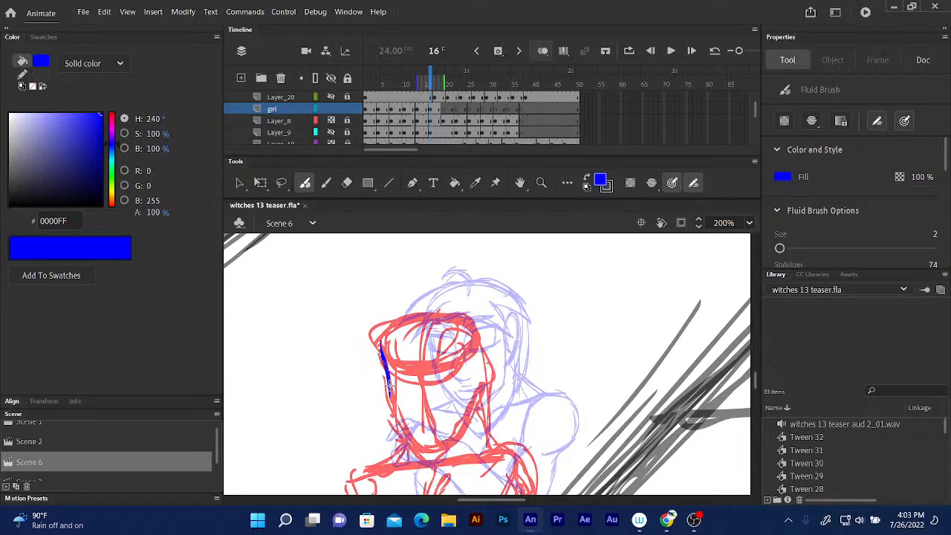
{"action": "mouse_move", "coordinate": [383, 360]}
{"action": "left_mouse_down"}
{"action": "mouse_move", "coordinate": [393, 405]}
{"action": "mouse_move", "coordinate": [416, 432]}
{"action": "left_mouse_up"}
{"action": "mouse_move", "coordinate": [390, 398]}
{"action": "left_mouse_down"}
{"action": "mouse_move", "coordinate": [436, 448]}
{"action": "mouse_move", "coordinate": [410, 424]}
{"action": "left_mouse_up"}
{"action": "left_click_drag", "start_coordinate": [387, 374], "coordinate": [389, 389]}
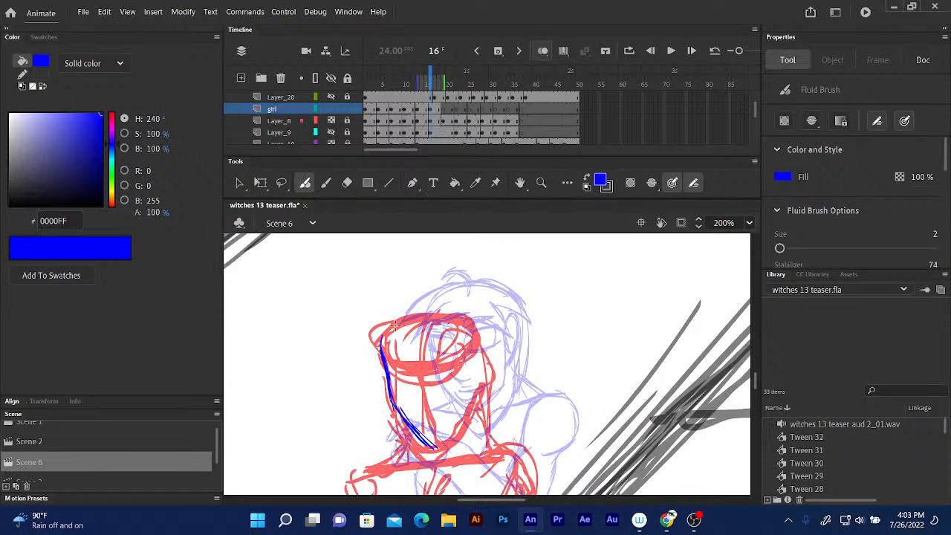
Outline the top of the girl's skull, close the jawline up the other side and draw the oval ear
{"action": "mouse_move", "coordinate": [403, 321]}
{"action": "left_mouse_down"}
{"action": "mouse_move", "coordinate": [380, 348]}
{"action": "mouse_move", "coordinate": [379, 335]}
{"action": "mouse_move", "coordinate": [406, 329]}
{"action": "mouse_move", "coordinate": [382, 329]}
{"action": "mouse_move", "coordinate": [442, 321]}
{"action": "mouse_move", "coordinate": [408, 320]}
{"action": "mouse_move", "coordinate": [451, 327]}
{"action": "mouse_move", "coordinate": [427, 315]}
{"action": "mouse_move", "coordinate": [474, 328]}
{"action": "left_mouse_up"}
{"action": "mouse_move", "coordinate": [380, 337]}
{"action": "left_mouse_down"}
{"action": "mouse_move", "coordinate": [407, 335]}
{"action": "mouse_move", "coordinate": [396, 321]}
{"action": "mouse_move", "coordinate": [441, 316]}
{"action": "mouse_move", "coordinate": [473, 333]}
{"action": "left_mouse_up"}
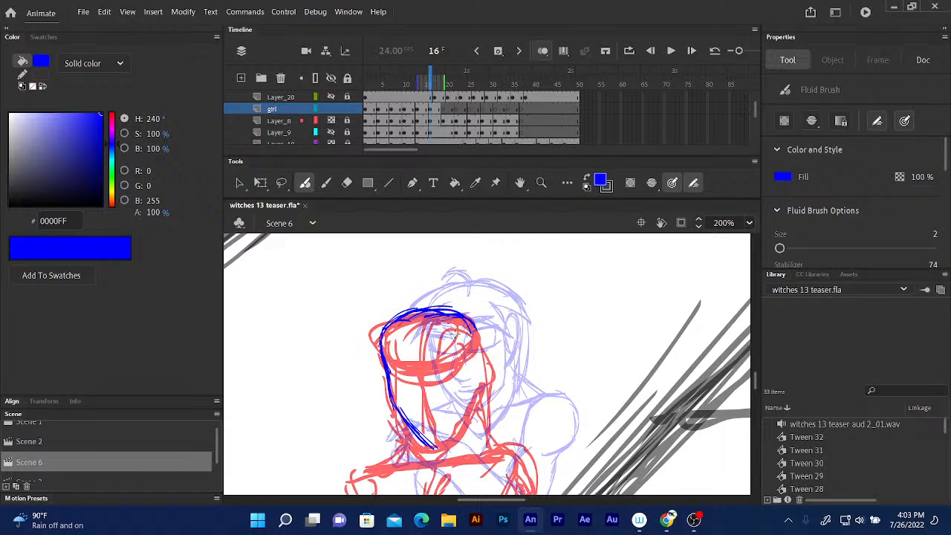
{"action": "mouse_move", "coordinate": [389, 394]}
{"action": "left_mouse_down"}
{"action": "mouse_move", "coordinate": [401, 418]}
{"action": "mouse_move", "coordinate": [439, 444]}
{"action": "left_mouse_up"}
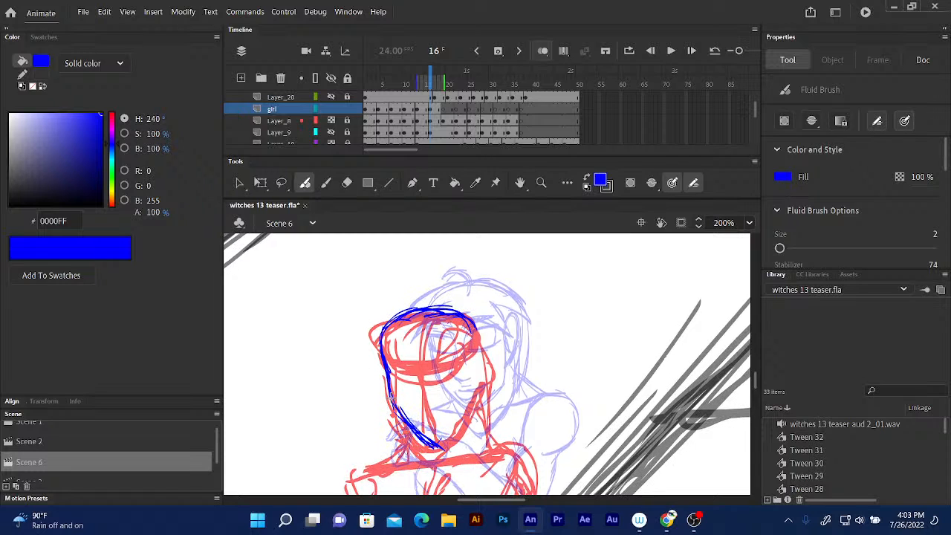
{"action": "mouse_move", "coordinate": [385, 364]}
{"action": "left_mouse_down"}
{"action": "mouse_move", "coordinate": [392, 411]}
{"action": "mouse_move", "coordinate": [390, 403]}
{"action": "mouse_move", "coordinate": [429, 446]}
{"action": "mouse_move", "coordinate": [440, 446]}
{"action": "mouse_move", "coordinate": [472, 392]}
{"action": "left_mouse_up"}
{"action": "mouse_move", "coordinate": [467, 349]}
{"action": "left_mouse_down"}
{"action": "mouse_move", "coordinate": [472, 381]}
{"action": "mouse_move", "coordinate": [466, 349]}
{"action": "left_mouse_up"}
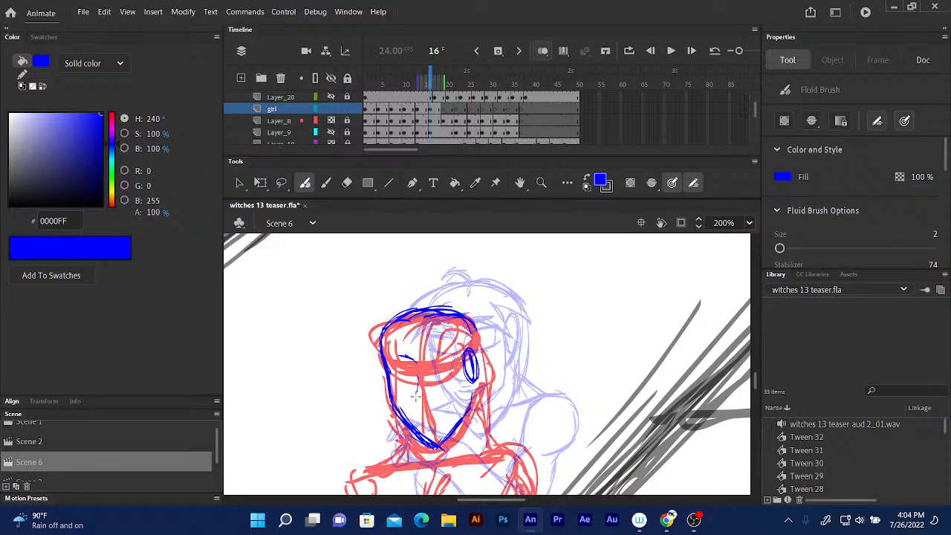
Draw the girl's nose, eyebrows and smiling mouth inside the blue face outline on frame 16
{"action": "left_click_drag", "start_coordinate": [418, 379], "coordinate": [413, 402]}
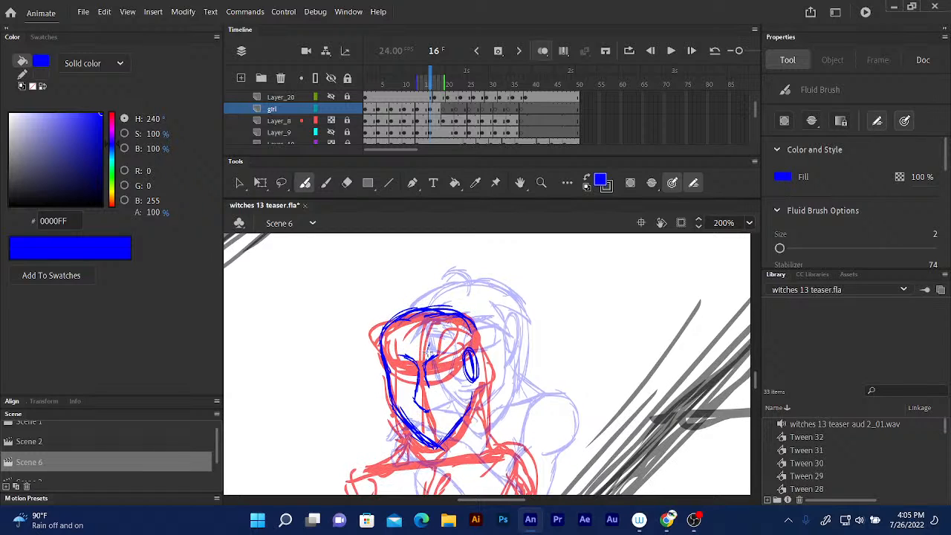
{"action": "mouse_move", "coordinate": [431, 349]}
{"action": "left_mouse_down"}
{"action": "mouse_move", "coordinate": [458, 344]}
{"action": "mouse_move", "coordinate": [437, 342]}
{"action": "left_mouse_up"}
{"action": "left_click_drag", "start_coordinate": [399, 348], "coordinate": [387, 348]}
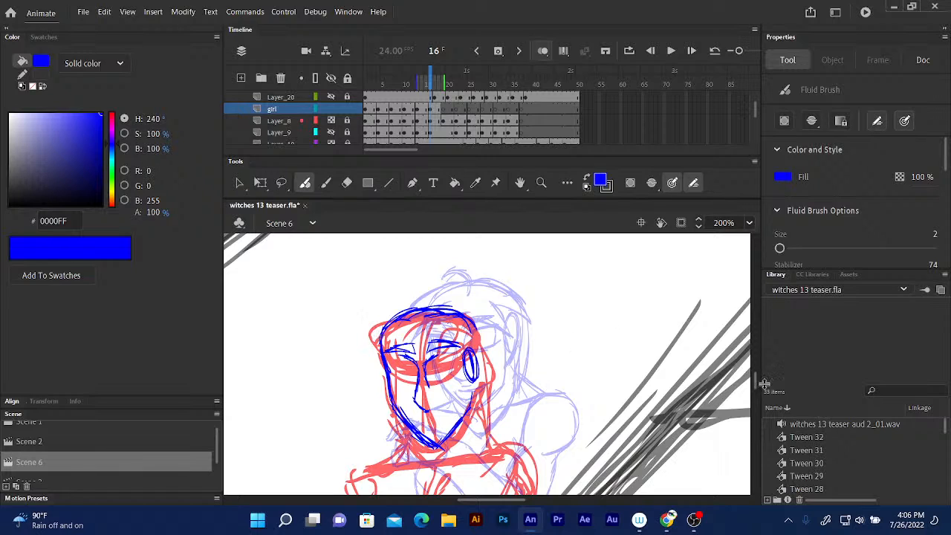
{"action": "scroll", "coordinate": [754, 382], "scroll_direction": "down", "scroll_amount": 3}
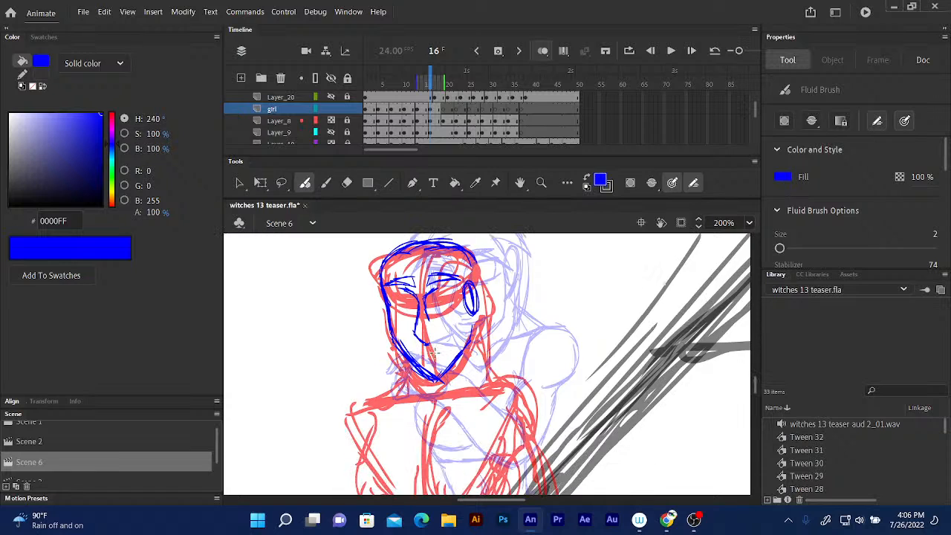
{"action": "mouse_move", "coordinate": [419, 351]}
{"action": "left_mouse_down"}
{"action": "mouse_move", "coordinate": [444, 353]}
{"action": "mouse_move", "coordinate": [426, 355]}
{"action": "mouse_move", "coordinate": [428, 366]}
{"action": "mouse_move", "coordinate": [451, 344]}
{"action": "mouse_move", "coordinate": [432, 365]}
{"action": "mouse_move", "coordinate": [450, 347]}
{"action": "left_mouse_up"}
Draw the girl's hair with swept bangs across the forehead, a small crown tuft and strands behind the ear
{"action": "left_click_drag", "start_coordinate": [755, 383], "coordinate": [755, 376]}
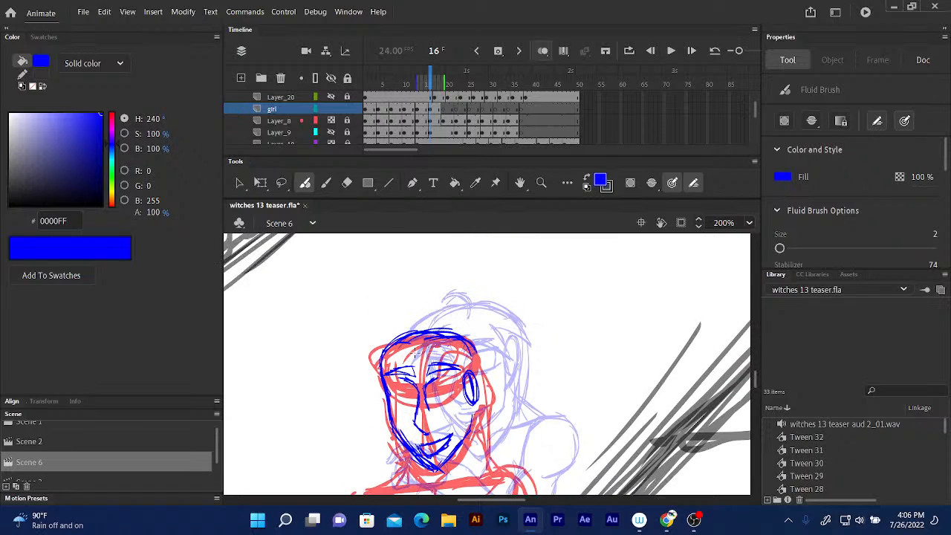
{"action": "mouse_move", "coordinate": [415, 351]}
{"action": "left_mouse_down"}
{"action": "mouse_move", "coordinate": [425, 356]}
{"action": "mouse_move", "coordinate": [378, 380]}
{"action": "mouse_move", "coordinate": [405, 355]}
{"action": "mouse_move", "coordinate": [384, 369]}
{"action": "mouse_move", "coordinate": [394, 350]}
{"action": "mouse_move", "coordinate": [369, 388]}
{"action": "mouse_move", "coordinate": [431, 351]}
{"action": "mouse_move", "coordinate": [374, 351]}
{"action": "left_mouse_up"}
{"action": "mouse_move", "coordinate": [414, 324]}
{"action": "left_mouse_down"}
{"action": "mouse_move", "coordinate": [367, 358]}
{"action": "mouse_move", "coordinate": [352, 384]}
{"action": "mouse_move", "coordinate": [382, 364]}
{"action": "left_mouse_up"}
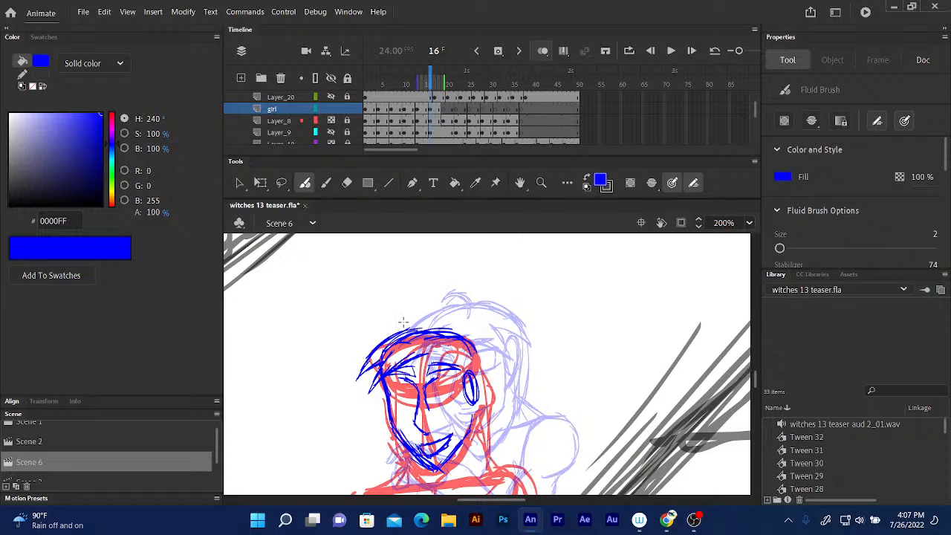
{"action": "left_click_drag", "start_coordinate": [420, 357], "coordinate": [463, 378]}
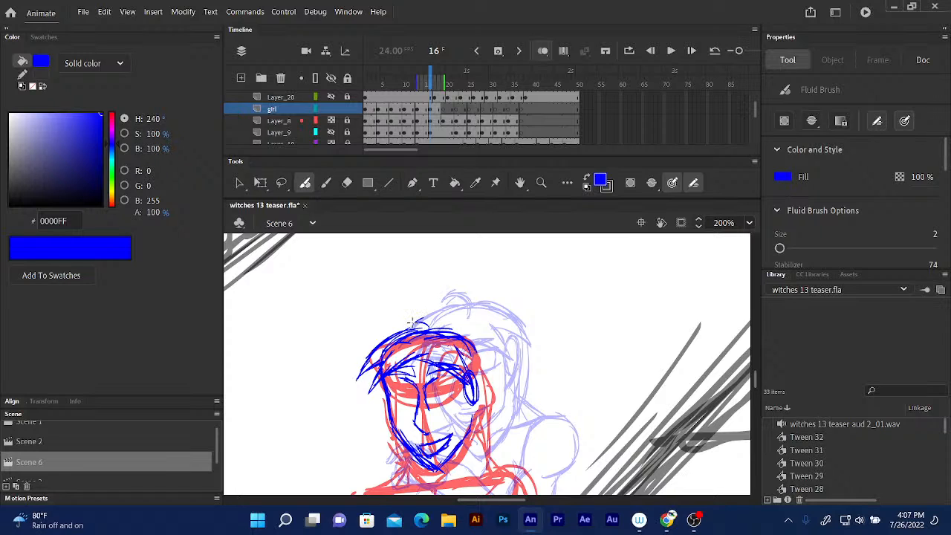
{"action": "mouse_move", "coordinate": [414, 323]}
{"action": "left_mouse_down"}
{"action": "mouse_move", "coordinate": [425, 318]}
{"action": "mouse_move", "coordinate": [432, 328]}
{"action": "left_mouse_up"}
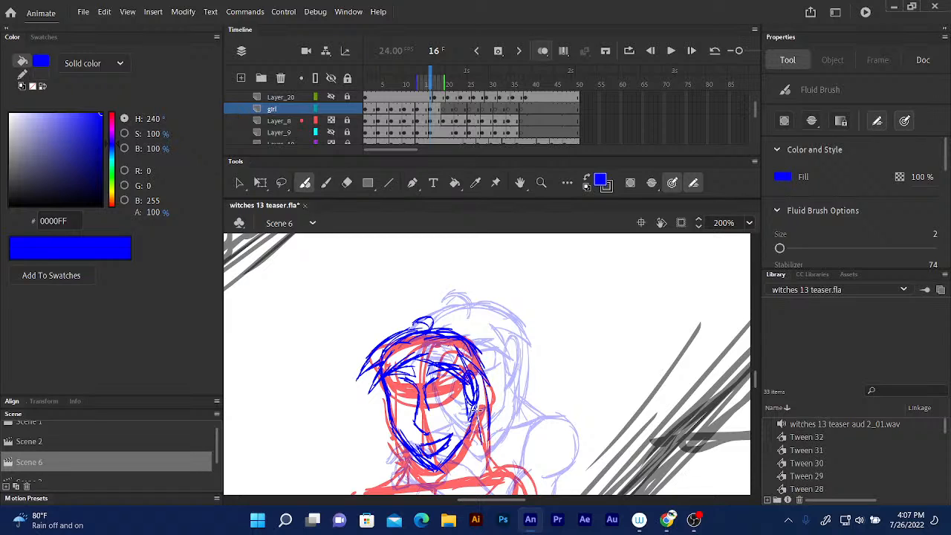
{"action": "mouse_move", "coordinate": [477, 411]}
{"action": "left_mouse_down"}
{"action": "mouse_move", "coordinate": [486, 444]}
{"action": "mouse_move", "coordinate": [489, 407]}
{"action": "left_mouse_up"}
Draw the girl's half-closed eyes with upper and lower lid lines, redoing the stroke beneath the eye nearest the ear
{"action": "scroll", "coordinate": [470, 413], "scroll_direction": "up", "scroll_amount": 3}
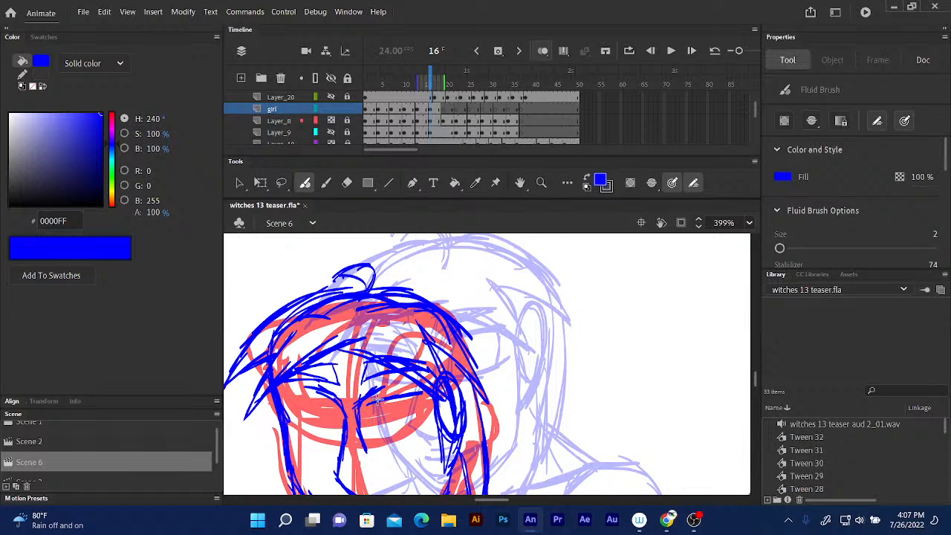
{"action": "left_click_drag", "start_coordinate": [377, 400], "coordinate": [422, 392]}
{"action": "mouse_move", "coordinate": [369, 405]}
{"action": "left_mouse_down"}
{"action": "mouse_move", "coordinate": [365, 429]}
{"action": "mouse_move", "coordinate": [406, 422]}
{"action": "mouse_move", "coordinate": [421, 413]}
{"action": "mouse_move", "coordinate": [410, 418]}
{"action": "mouse_move", "coordinate": [418, 390]}
{"action": "mouse_move", "coordinate": [368, 405]}
{"action": "mouse_move", "coordinate": [405, 389]}
{"action": "left_mouse_up"}
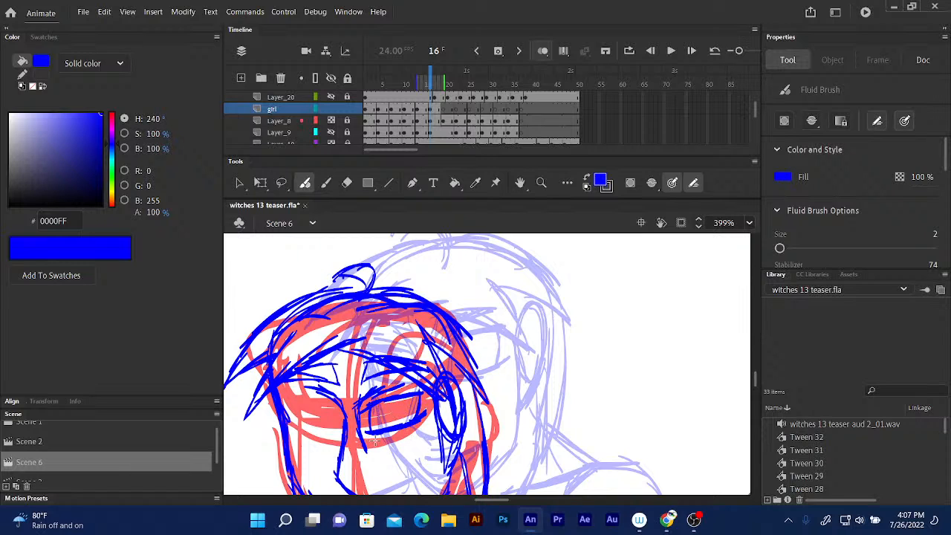
{"action": "key", "text": "ctrl+z"}
{"action": "left_click_drag", "start_coordinate": [373, 443], "coordinate": [412, 441]}
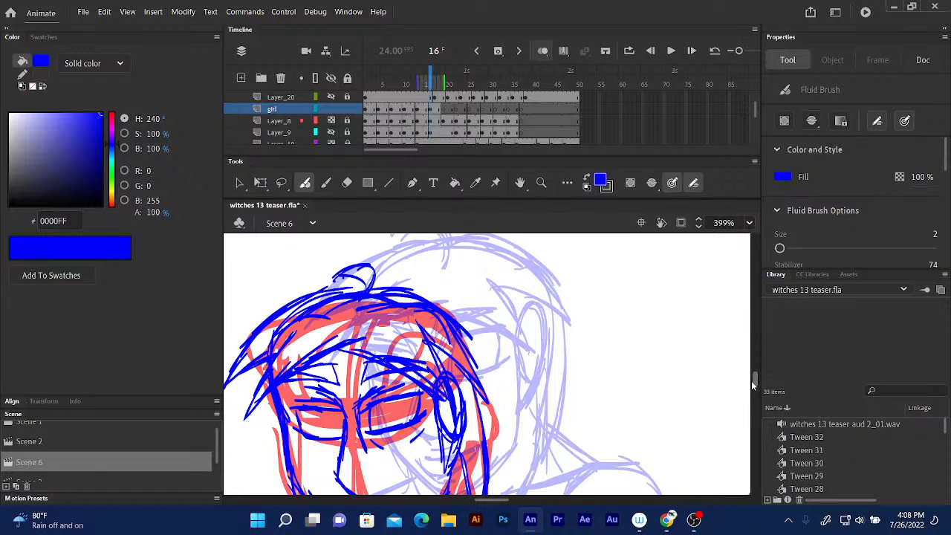
Add long pointed hair strands hanging from the temple along the girl's cheek opposite the ear
{"action": "left_click_drag", "start_coordinate": [753, 382], "coordinate": [755, 388]}
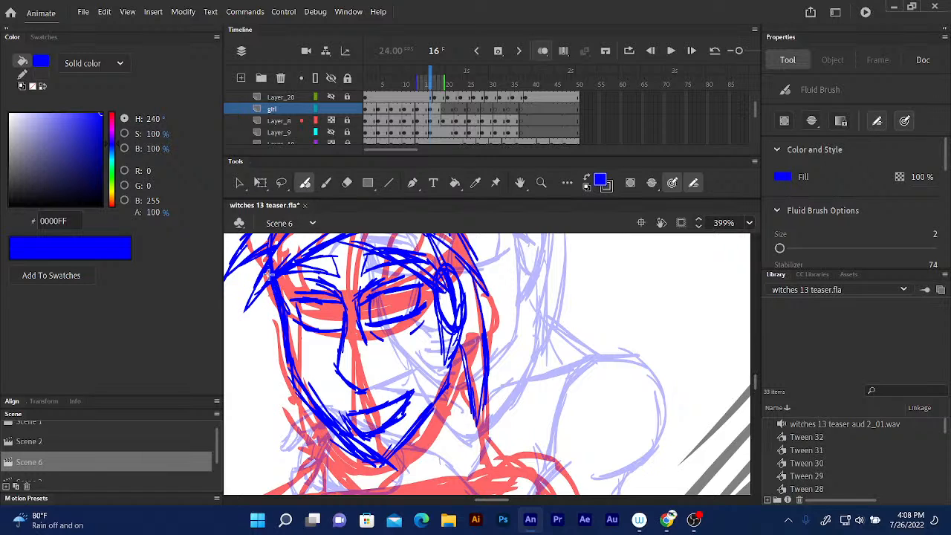
{"action": "mouse_move", "coordinate": [266, 262]}
{"action": "left_mouse_down"}
{"action": "mouse_move", "coordinate": [258, 304]}
{"action": "mouse_move", "coordinate": [263, 272]}
{"action": "mouse_move", "coordinate": [268, 321]}
{"action": "mouse_move", "coordinate": [262, 253]}
{"action": "mouse_move", "coordinate": [274, 356]}
{"action": "left_mouse_up"}
{"action": "left_click_drag", "start_coordinate": [263, 294], "coordinate": [269, 364]}
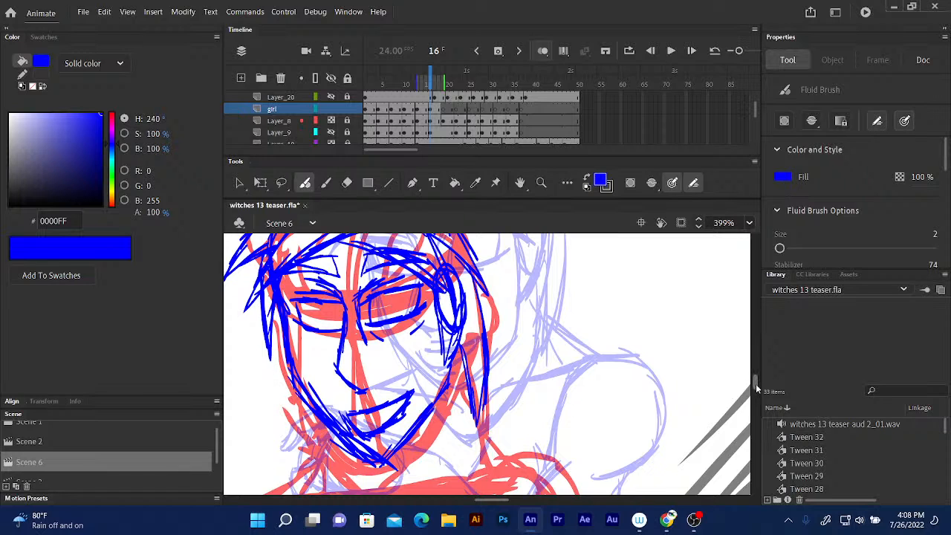
Draw the two neck lines below the girl's jaw and lengthen the hair lock behind the ear down to the shoulder
{"action": "left_click_drag", "start_coordinate": [755, 380], "coordinate": [756, 382]}
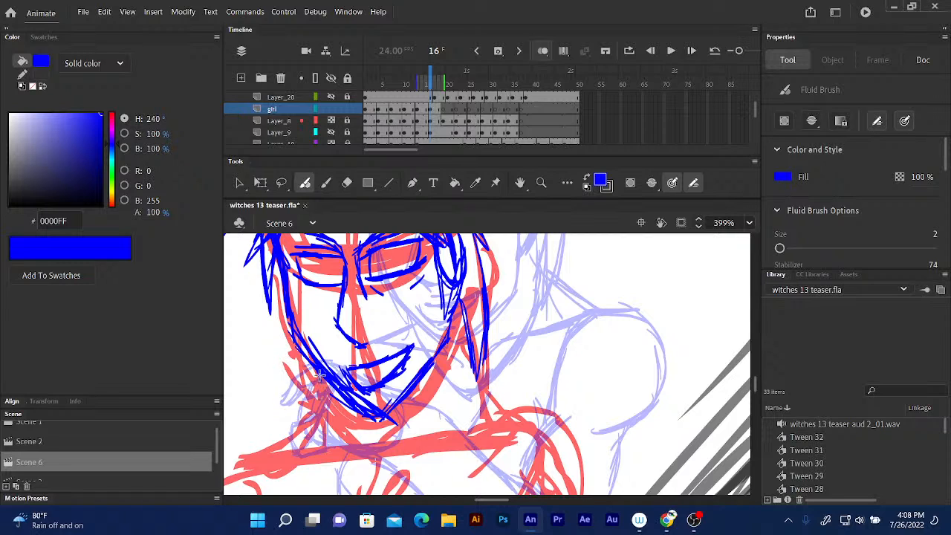
{"action": "mouse_move", "coordinate": [319, 374]}
{"action": "left_mouse_down"}
{"action": "mouse_move", "coordinate": [354, 432]}
{"action": "mouse_move", "coordinate": [347, 421]}
{"action": "left_mouse_up"}
{"action": "left_click_drag", "start_coordinate": [316, 371], "coordinate": [360, 445]}
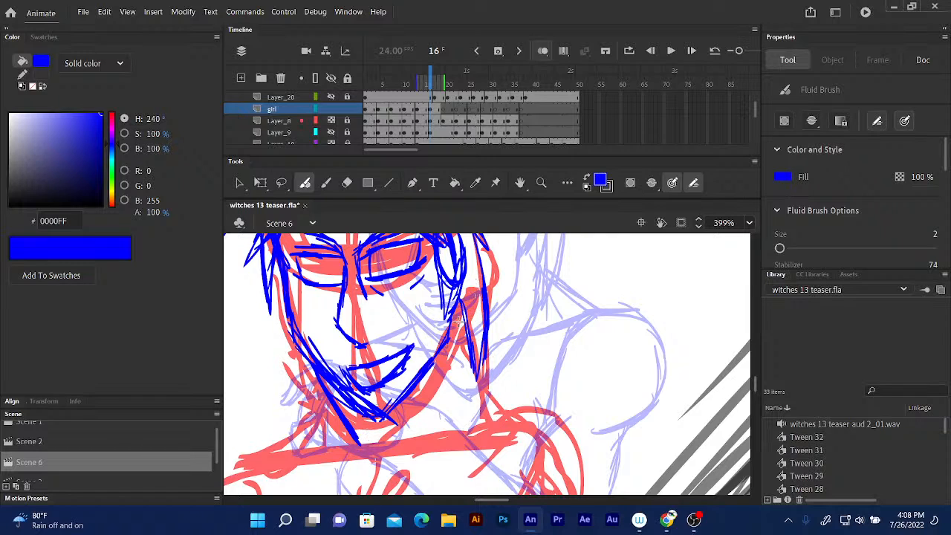
{"action": "left_click_drag", "start_coordinate": [458, 302], "coordinate": [467, 369]}
{"action": "left_click_drag", "start_coordinate": [461, 324], "coordinate": [477, 390]}
{"action": "left_click_drag", "start_coordinate": [465, 346], "coordinate": [485, 411]}
{"action": "left_click_drag", "start_coordinate": [465, 364], "coordinate": [488, 423]}
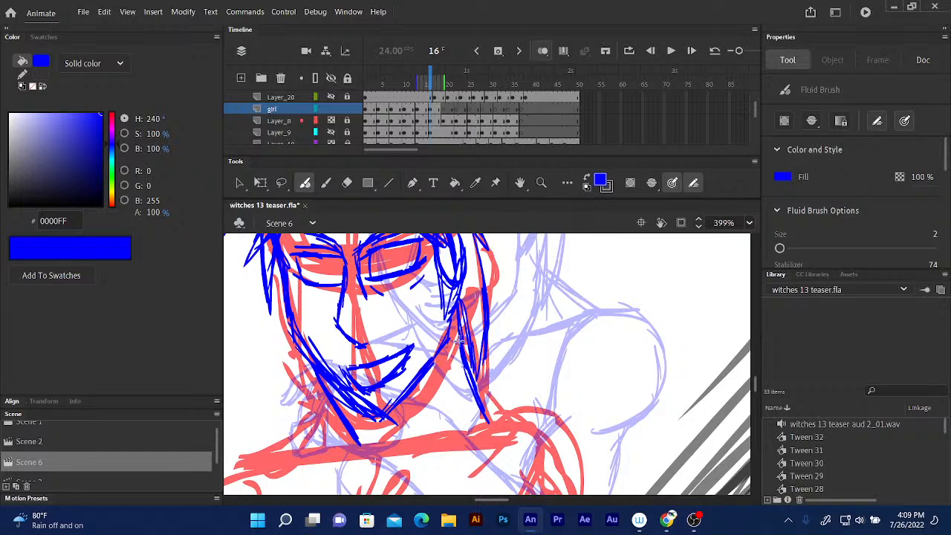
{"action": "left_click_drag", "start_coordinate": [461, 343], "coordinate": [485, 405]}
{"action": "left_click_drag", "start_coordinate": [435, 373], "coordinate": [425, 439]}
Draw the sloping line from the base of the girl's neck out to the shoulder opposite the ear side
{"action": "scroll", "coordinate": [756, 384], "scroll_direction": "down", "scroll_amount": 3}
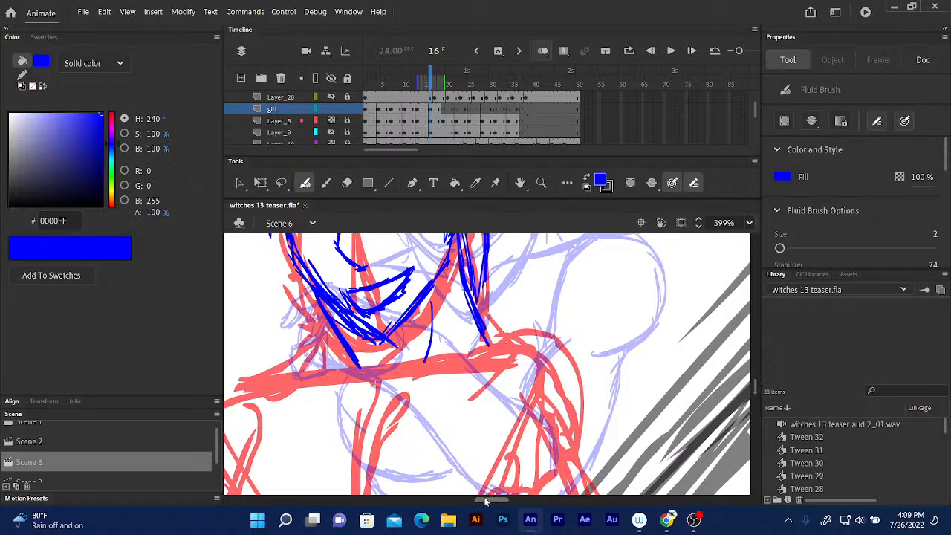
{"action": "left_click_drag", "start_coordinate": [491, 501], "coordinate": [480, 503]}
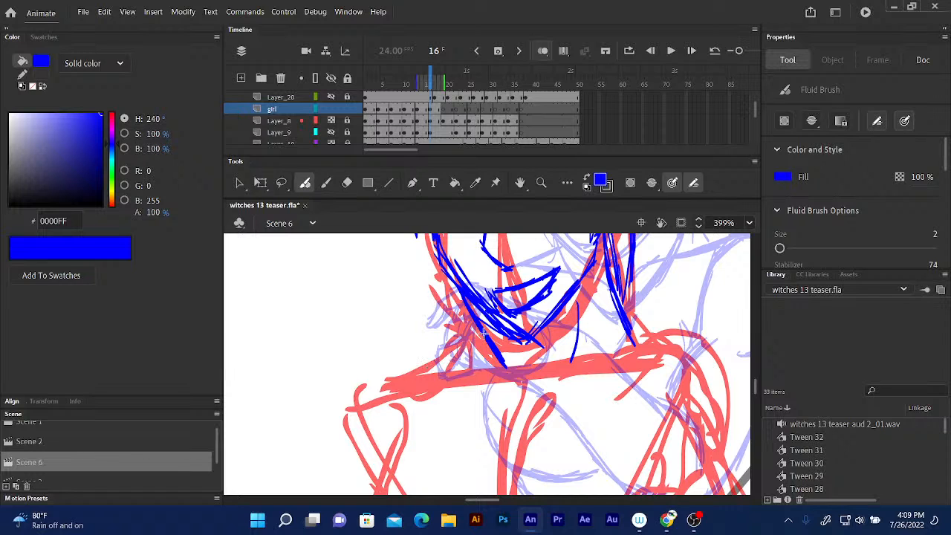
{"action": "left_click_drag", "start_coordinate": [405, 383], "coordinate": [475, 335]}
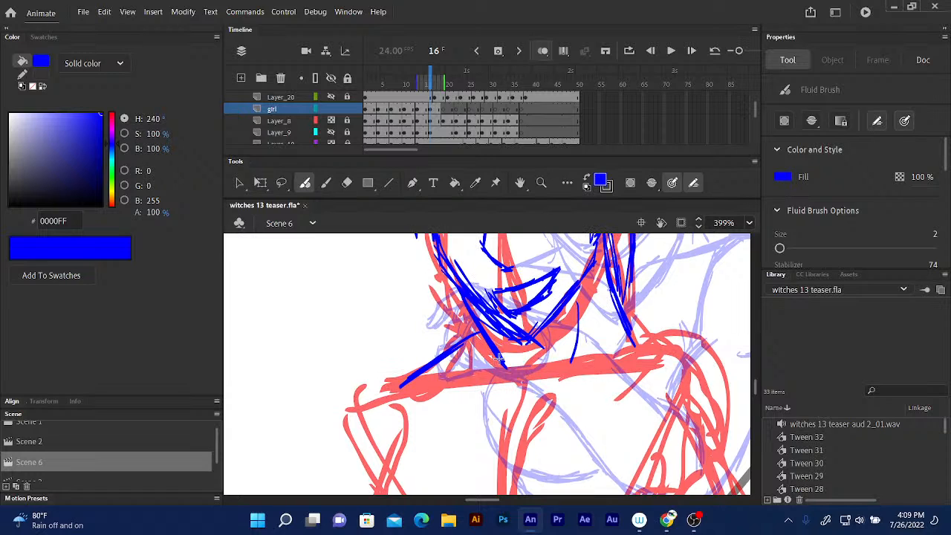
Draw the V-shaped neckline below the girl's chin and add the short collar and shoulder lines on both sides
{"action": "left_click_drag", "start_coordinate": [496, 357], "coordinate": [531, 403]}
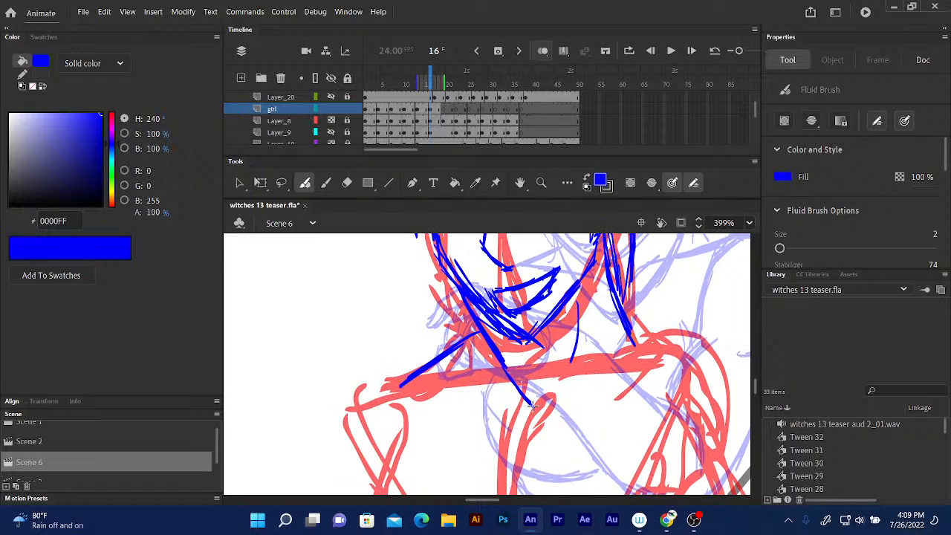
{"action": "left_click_drag", "start_coordinate": [531, 403], "coordinate": [606, 346]}
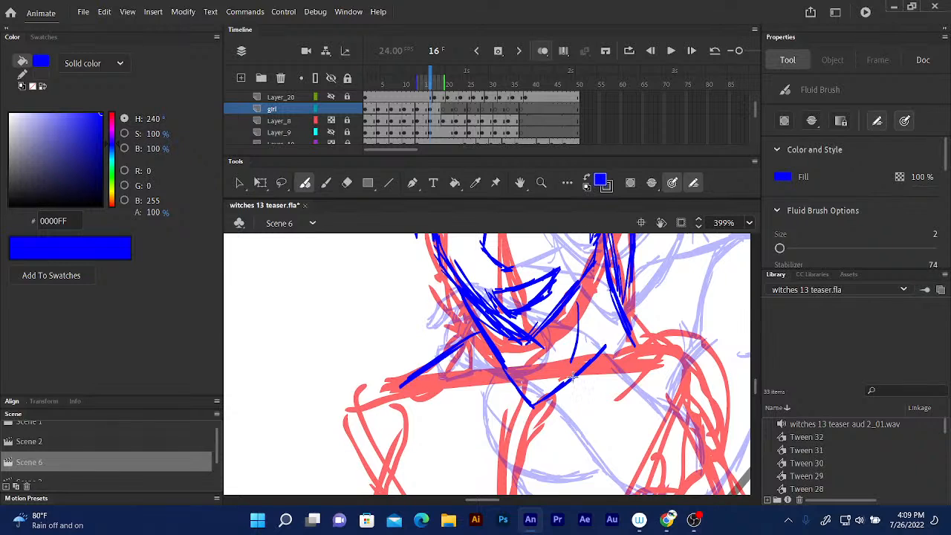
{"action": "left_click_drag", "start_coordinate": [573, 377], "coordinate": [623, 323]}
{"action": "left_click_drag", "start_coordinate": [596, 359], "coordinate": [535, 401]}
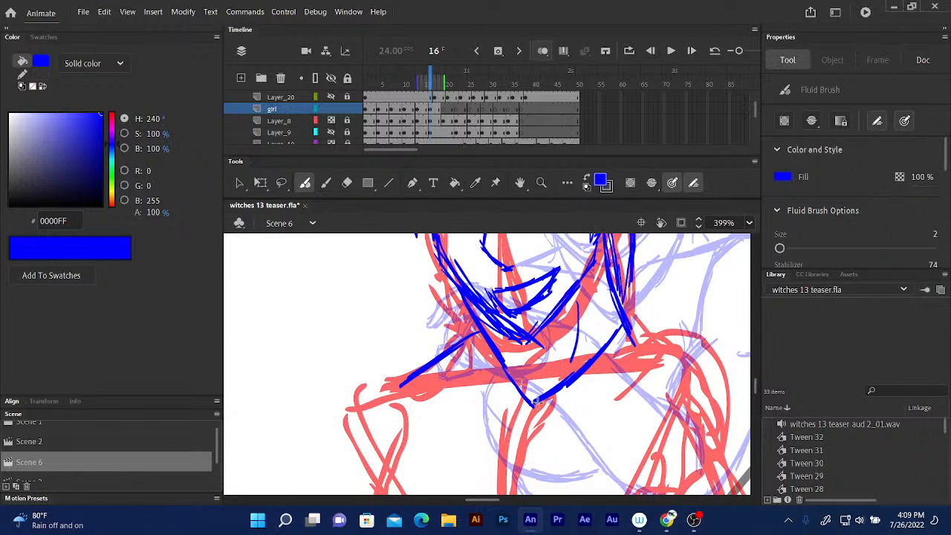
{"action": "left_click_drag", "start_coordinate": [490, 346], "coordinate": [533, 405]}
{"action": "left_click_drag", "start_coordinate": [578, 377], "coordinate": [522, 407]}
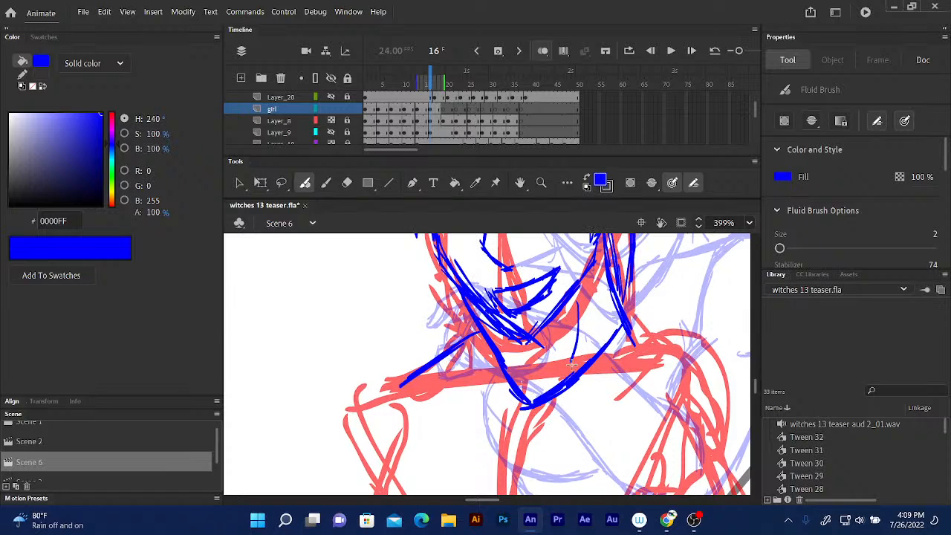
{"action": "mouse_move", "coordinate": [571, 365]}
{"action": "left_mouse_down"}
{"action": "mouse_move", "coordinate": [549, 382]}
{"action": "mouse_move", "coordinate": [638, 343]}
{"action": "left_mouse_up"}
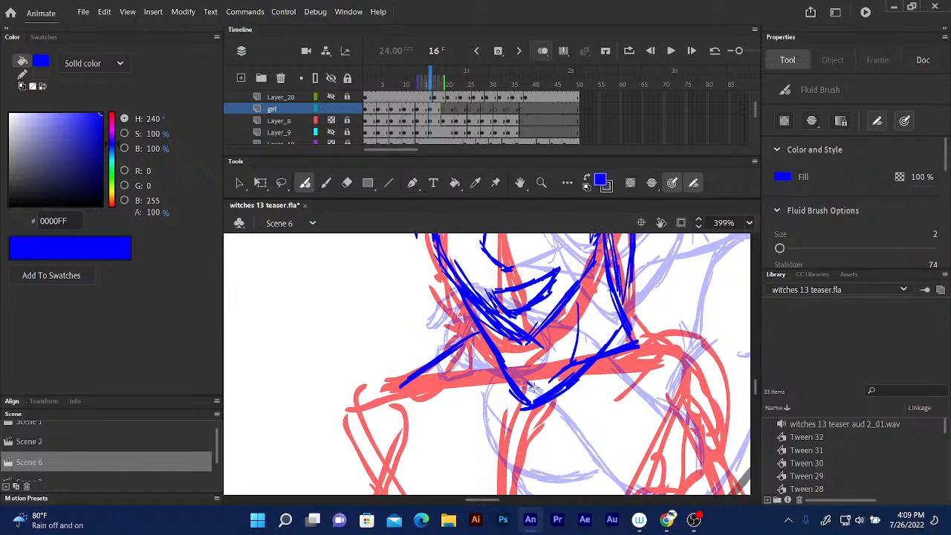
{"action": "left_click_drag", "start_coordinate": [466, 371], "coordinate": [513, 373]}
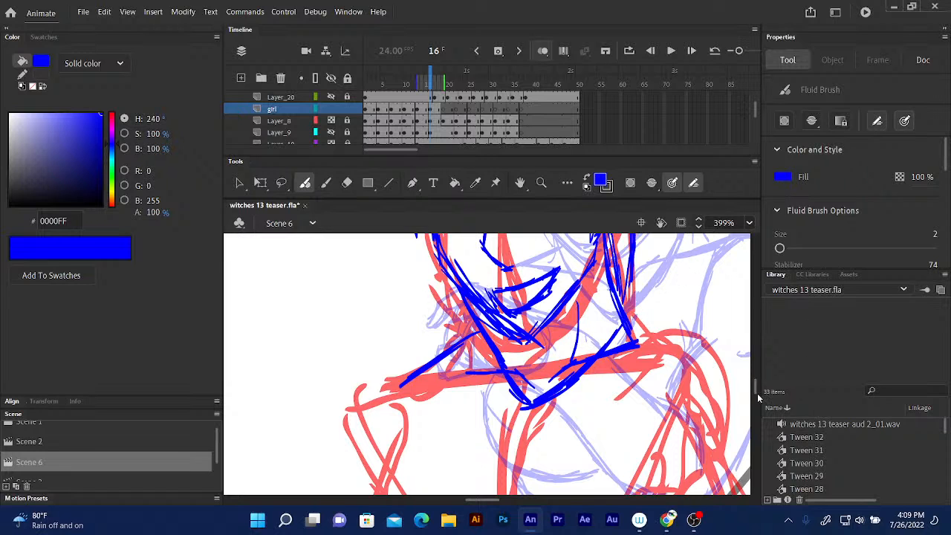
Draw the curved centre line down from the neckline's point and the girl's outer torso edge down to the folded arms
{"action": "scroll", "coordinate": [750, 371], "scroll_direction": "down", "scroll_amount": 3}
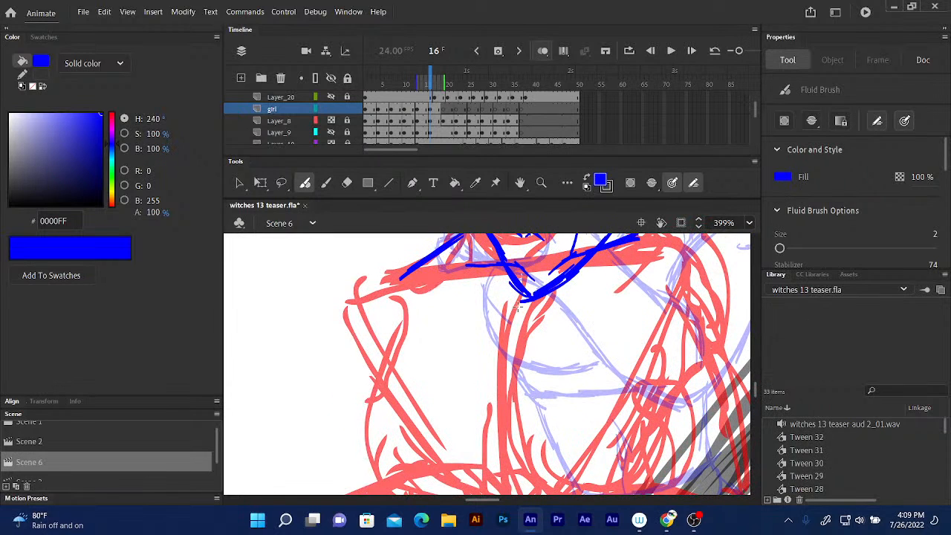
{"action": "left_click_drag", "start_coordinate": [534, 299], "coordinate": [511, 364]}
{"action": "left_click_drag", "start_coordinate": [527, 321], "coordinate": [506, 399]}
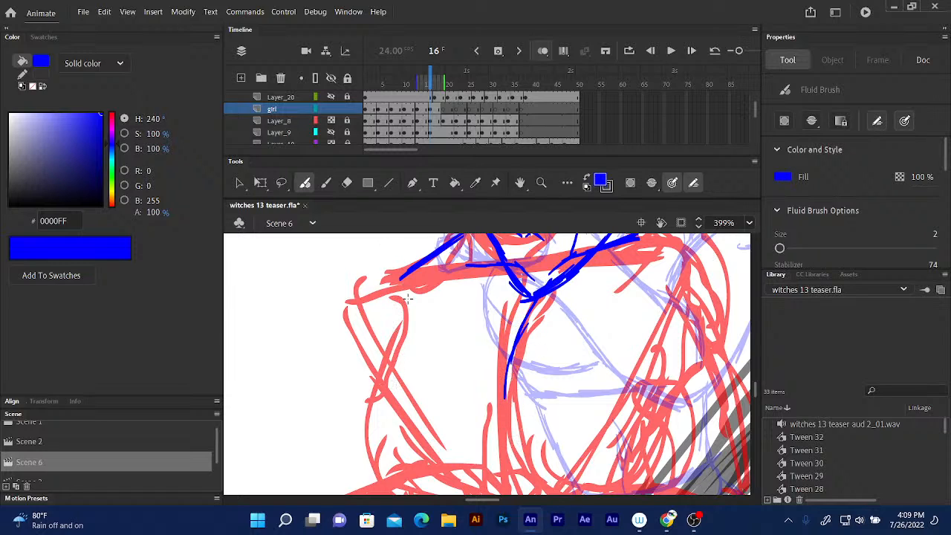
{"action": "left_click_drag", "start_coordinate": [401, 298], "coordinate": [376, 468]}
{"action": "left_click_drag", "start_coordinate": [367, 430], "coordinate": [379, 477]}
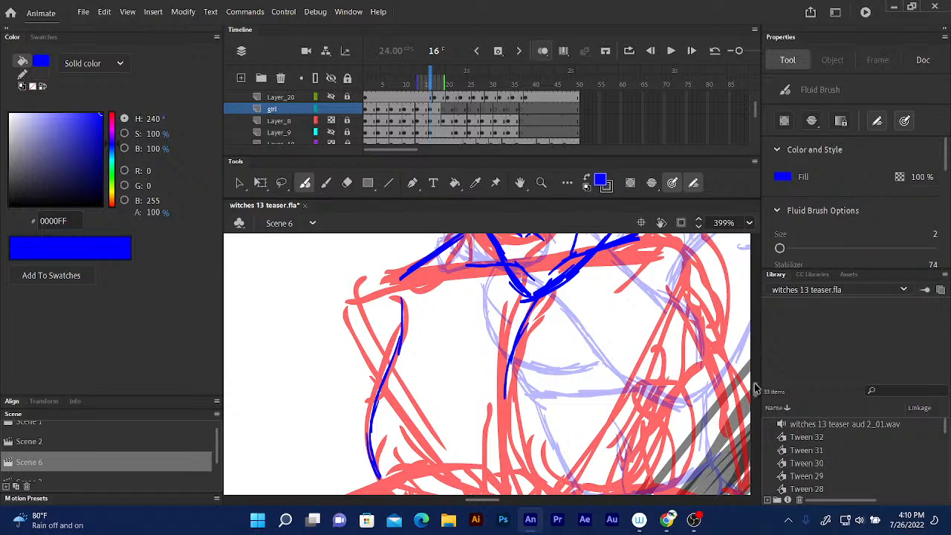
Reinforce the outer torso edge up to the armpit and draw the rounded shoulder cap beside it
{"action": "key", "text": "ctrl+minus"}
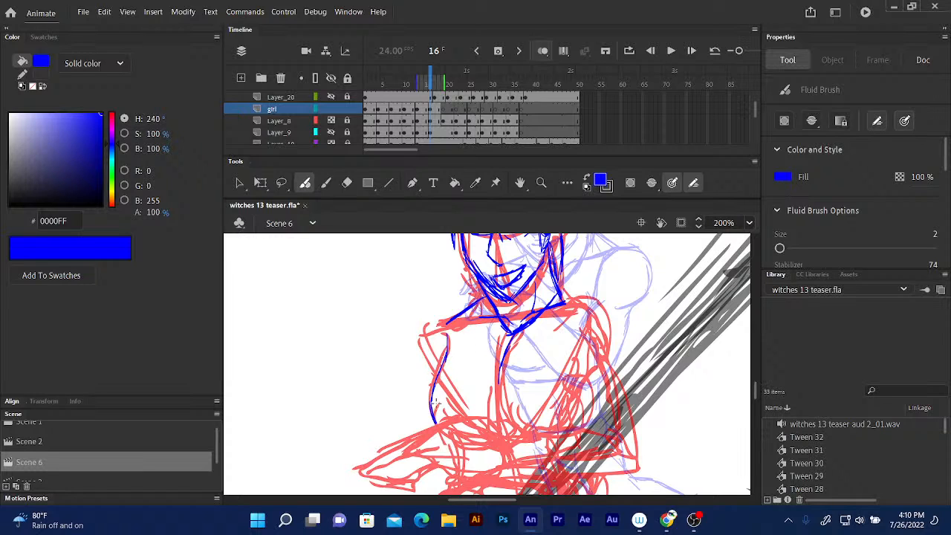
{"action": "left_click_drag", "start_coordinate": [433, 387], "coordinate": [431, 402]}
{"action": "left_click_drag", "start_coordinate": [445, 362], "coordinate": [432, 387]}
{"action": "mouse_move", "coordinate": [447, 340]}
{"action": "left_mouse_down"}
{"action": "mouse_move", "coordinate": [437, 381]}
{"action": "mouse_move", "coordinate": [445, 360]}
{"action": "left_mouse_up"}
{"action": "left_click_drag", "start_coordinate": [453, 319], "coordinate": [448, 344]}
{"action": "mouse_move", "coordinate": [460, 314]}
{"action": "left_mouse_down"}
{"action": "mouse_move", "coordinate": [417, 335]}
{"action": "mouse_move", "coordinate": [447, 318]}
{"action": "mouse_move", "coordinate": [419, 340]}
{"action": "mouse_move", "coordinate": [431, 326]}
{"action": "mouse_move", "coordinate": [418, 347]}
{"action": "left_mouse_up"}
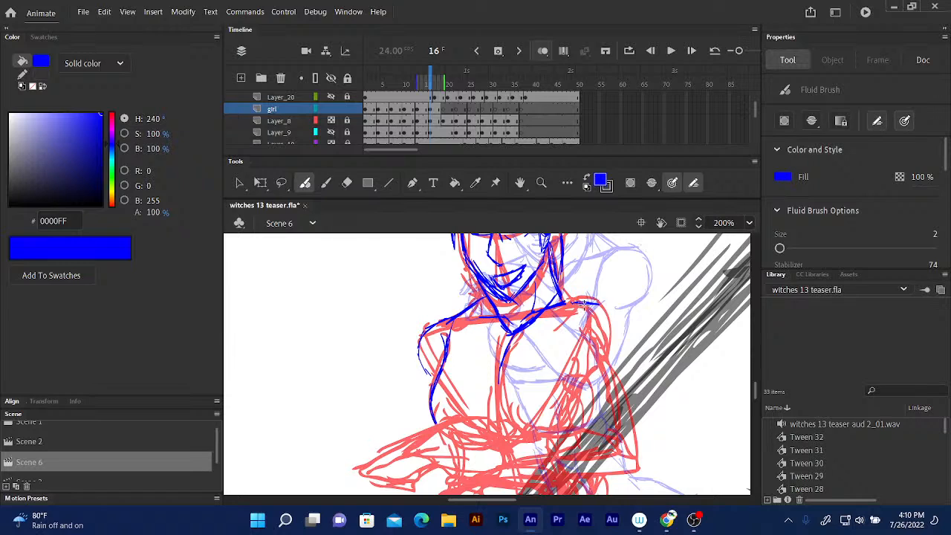
Draw the rounded shoulder on the girl's ear side and the curved lower edge of her chest up to the armpit
{"action": "mouse_move", "coordinate": [585, 304]}
{"action": "left_mouse_down"}
{"action": "mouse_move", "coordinate": [613, 352]}
{"action": "mouse_move", "coordinate": [606, 324]}
{"action": "mouse_move", "coordinate": [608, 358]}
{"action": "left_mouse_up"}
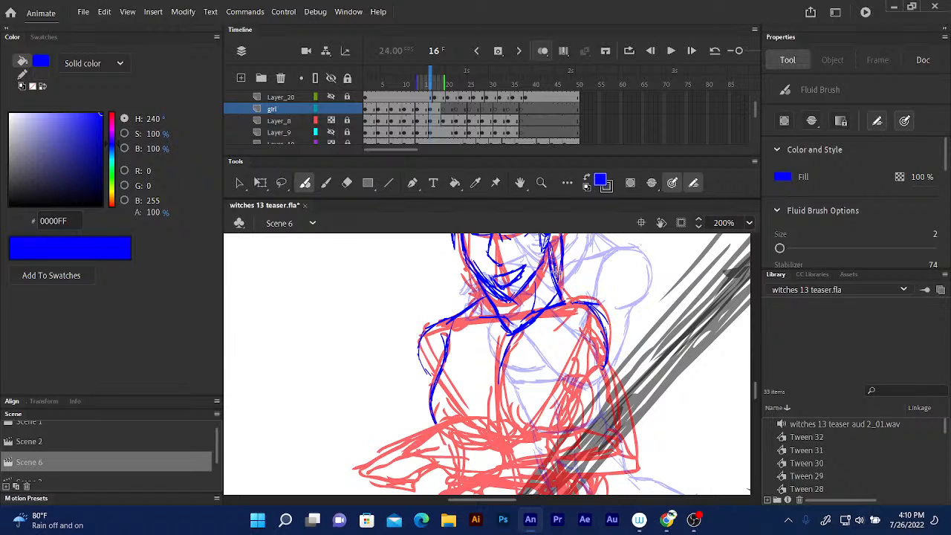
{"action": "left_click_drag", "start_coordinate": [755, 384], "coordinate": [755, 389]}
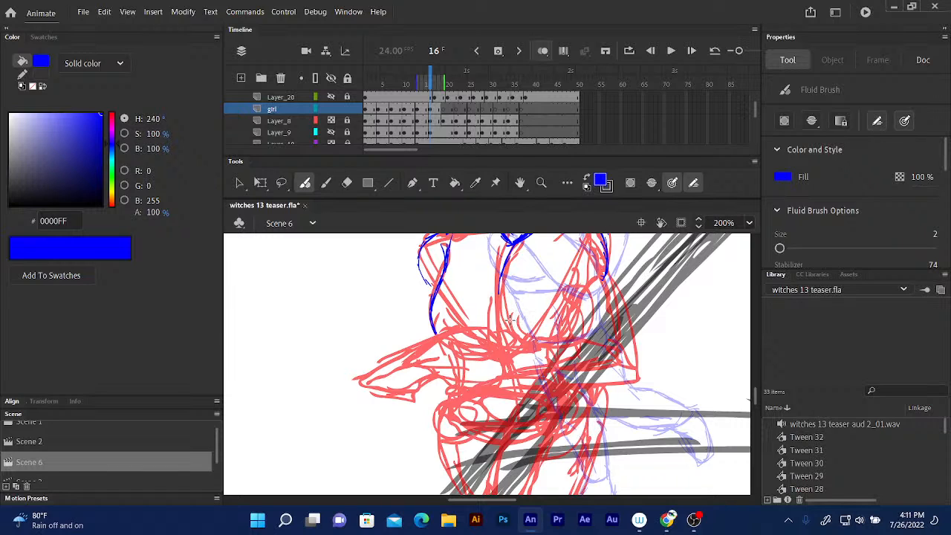
{"action": "mouse_move", "coordinate": [512, 322]}
{"action": "left_mouse_down"}
{"action": "mouse_move", "coordinate": [540, 344]}
{"action": "mouse_move", "coordinate": [570, 342]}
{"action": "mouse_move", "coordinate": [593, 330]}
{"action": "mouse_move", "coordinate": [592, 303]}
{"action": "left_mouse_up"}
{"action": "mouse_move", "coordinate": [585, 336]}
{"action": "left_mouse_down"}
{"action": "mouse_move", "coordinate": [590, 307]}
{"action": "mouse_move", "coordinate": [581, 283]}
{"action": "left_mouse_up"}
{"action": "left_click_drag", "start_coordinate": [593, 316], "coordinate": [580, 274]}
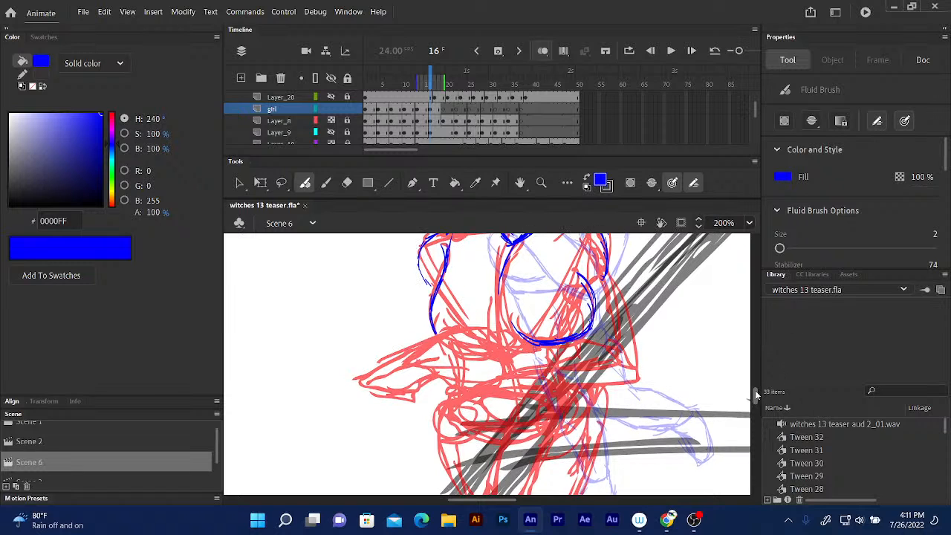
{"action": "scroll", "coordinate": [757, 391], "scroll_direction": "up", "scroll_amount": 3}
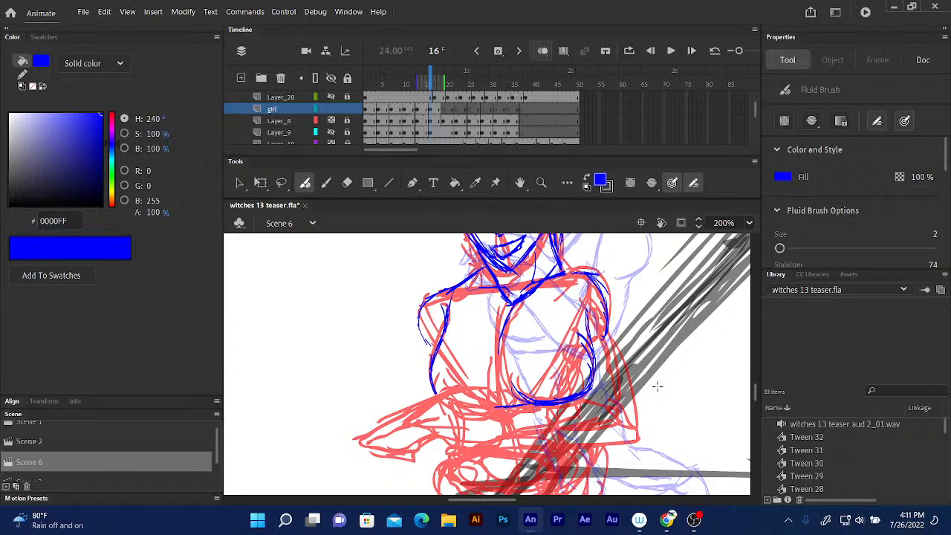
Draw the outer edge of the ear-side arm down to the elbow and the upper and lower edges of its folded forearm
{"action": "left_click_drag", "start_coordinate": [575, 397], "coordinate": [614, 408]}
{"action": "mouse_move", "coordinate": [505, 439]}
{"action": "left_mouse_down"}
{"action": "mouse_move", "coordinate": [555, 434]}
{"action": "mouse_move", "coordinate": [527, 432]}
{"action": "left_mouse_up"}
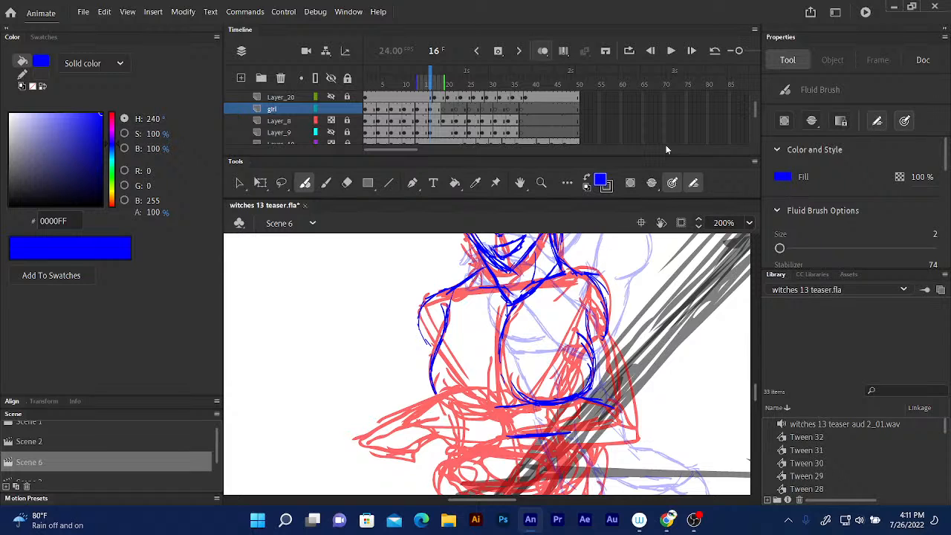
{"action": "scroll", "coordinate": [755, 388], "scroll_direction": "down", "scroll_amount": 1}
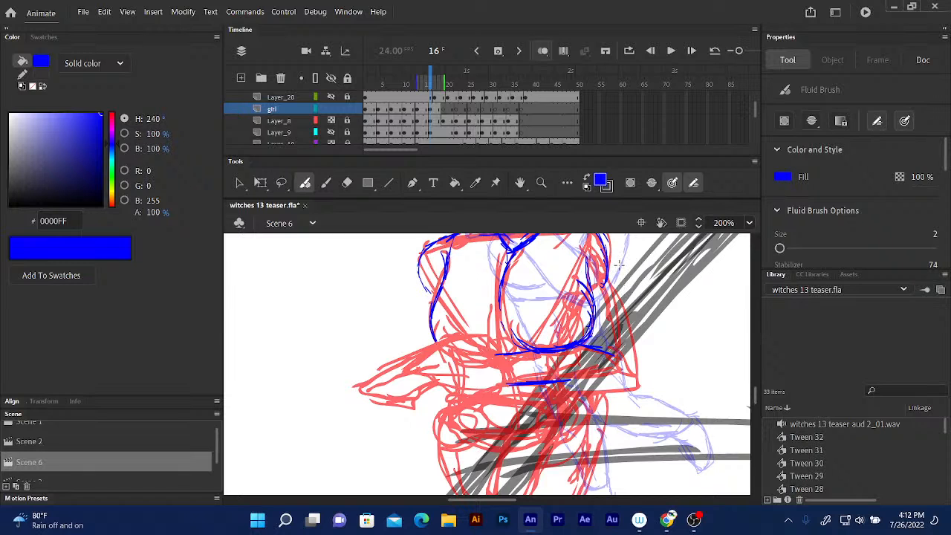
{"action": "left_click_drag", "start_coordinate": [607, 270], "coordinate": [633, 323]}
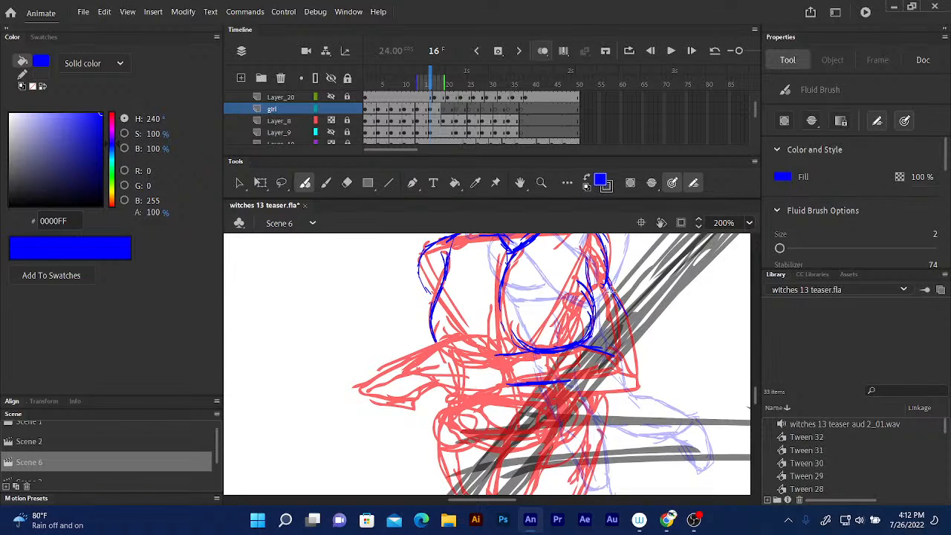
{"action": "mouse_move", "coordinate": [611, 292]}
{"action": "left_mouse_down"}
{"action": "mouse_move", "coordinate": [637, 346]}
{"action": "mouse_move", "coordinate": [633, 375]}
{"action": "left_mouse_up"}
{"action": "left_click_drag", "start_coordinate": [627, 343], "coordinate": [631, 378]}
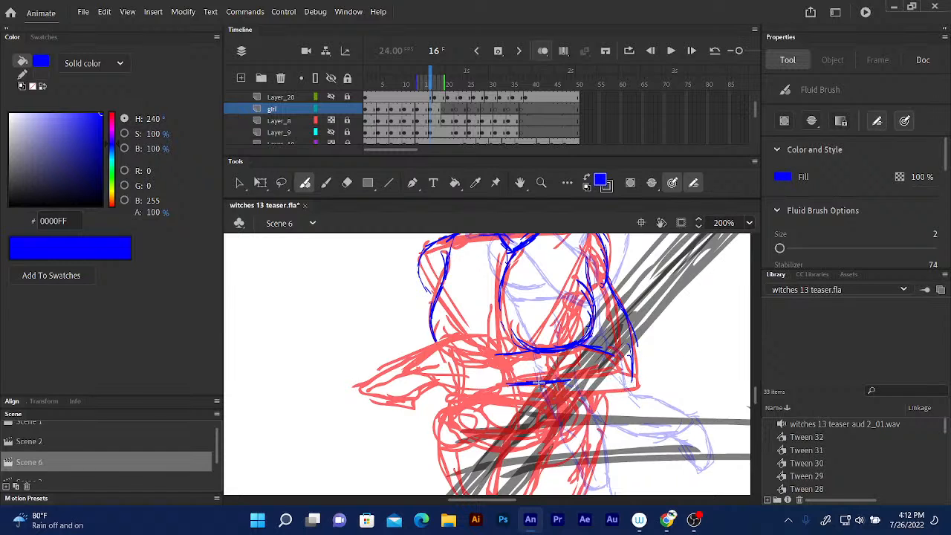
{"action": "mouse_move", "coordinate": [546, 384]}
{"action": "left_mouse_down"}
{"action": "mouse_move", "coordinate": [588, 391]}
{"action": "mouse_move", "coordinate": [564, 388]}
{"action": "mouse_move", "coordinate": [629, 378]}
{"action": "left_mouse_up"}
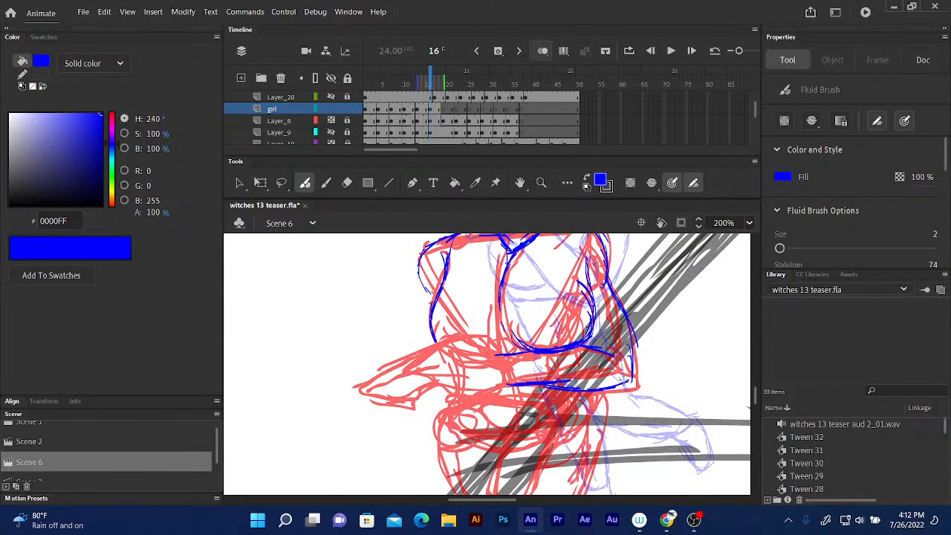
{"action": "mouse_move", "coordinate": [629, 379]}
{"action": "left_mouse_down"}
{"action": "mouse_move", "coordinate": [630, 356]}
{"action": "mouse_move", "coordinate": [631, 374]}
{"action": "mouse_move", "coordinate": [619, 381]}
{"action": "left_mouse_up"}
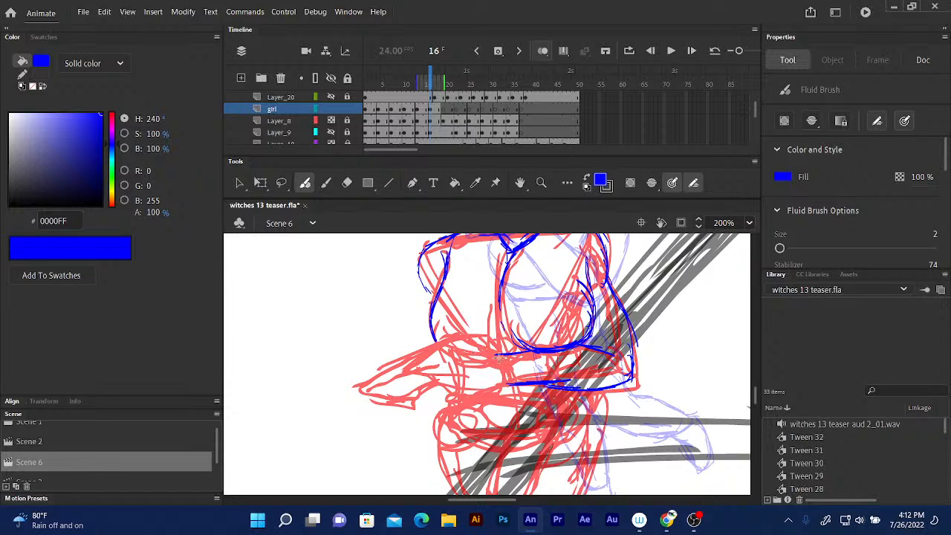
Extend the folded forearm across the girl's waist and draw the hand with its fingers around the opposite arm
{"action": "mouse_move", "coordinate": [504, 357]}
{"action": "left_mouse_down"}
{"action": "mouse_move", "coordinate": [448, 345]}
{"action": "mouse_move", "coordinate": [469, 347]}
{"action": "mouse_move", "coordinate": [447, 346]}
{"action": "mouse_move", "coordinate": [442, 361]}
{"action": "mouse_move", "coordinate": [442, 347]}
{"action": "mouse_move", "coordinate": [436, 384]}
{"action": "mouse_move", "coordinate": [428, 375]}
{"action": "mouse_move", "coordinate": [476, 386]}
{"action": "left_mouse_up"}
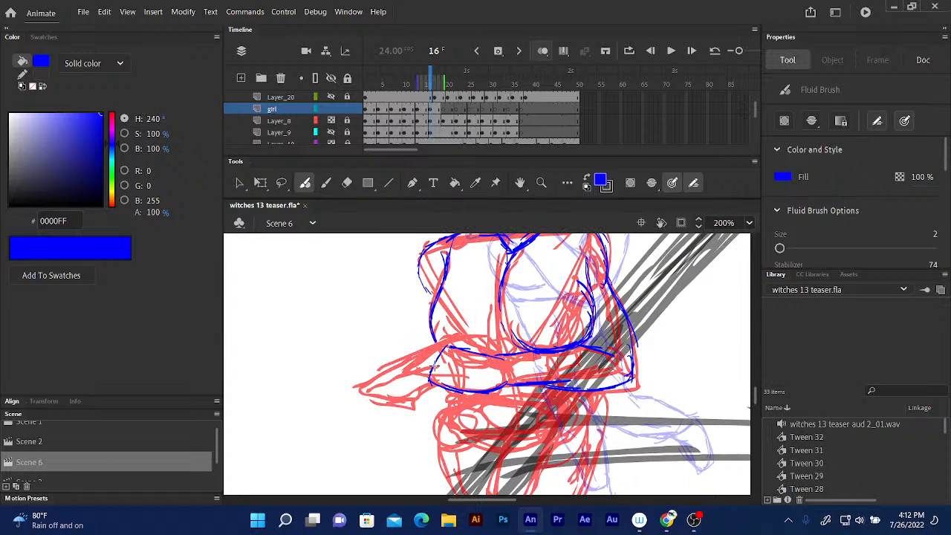
{"action": "left_click_drag", "start_coordinate": [417, 374], "coordinate": [414, 373]}
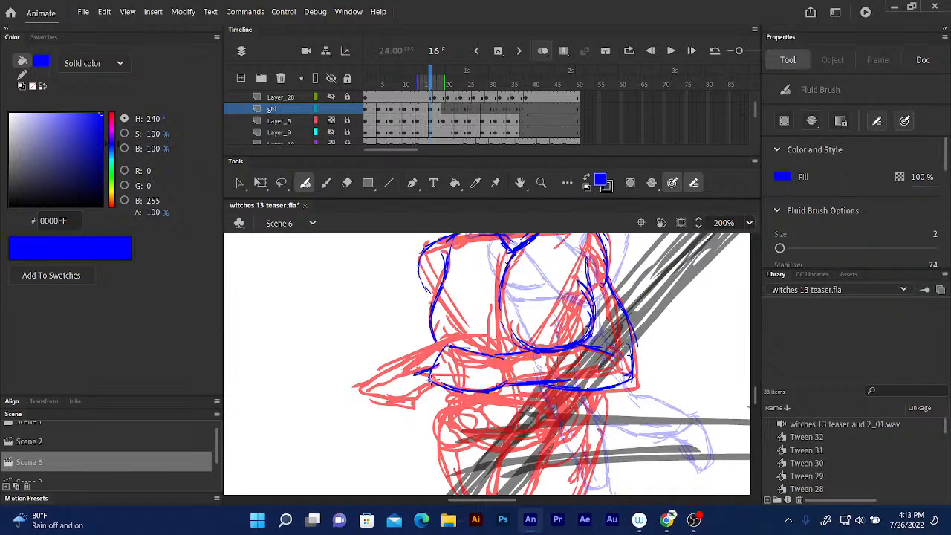
{"action": "left_click_drag", "start_coordinate": [430, 380], "coordinate": [414, 377]}
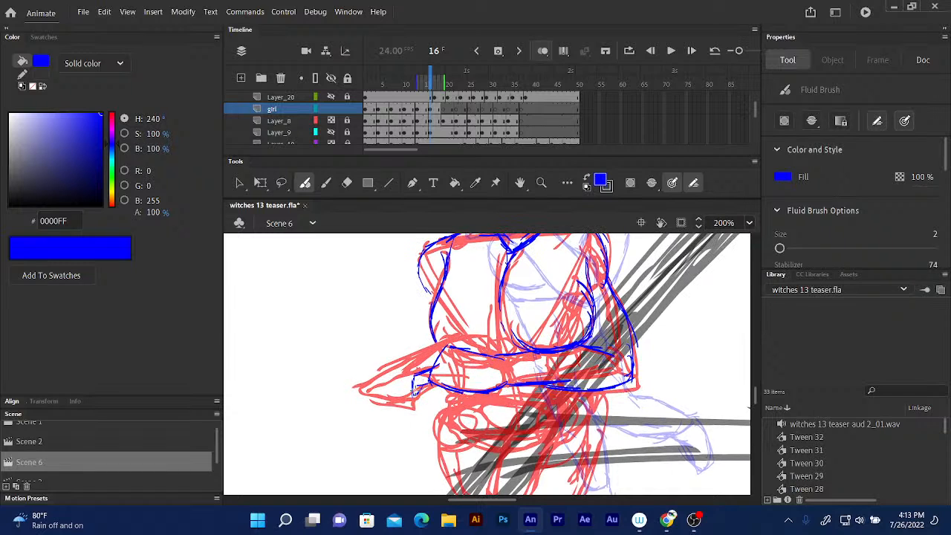
{"action": "left_click_drag", "start_coordinate": [415, 391], "coordinate": [414, 394]}
{"action": "left_click_drag", "start_coordinate": [429, 347], "coordinate": [437, 343]}
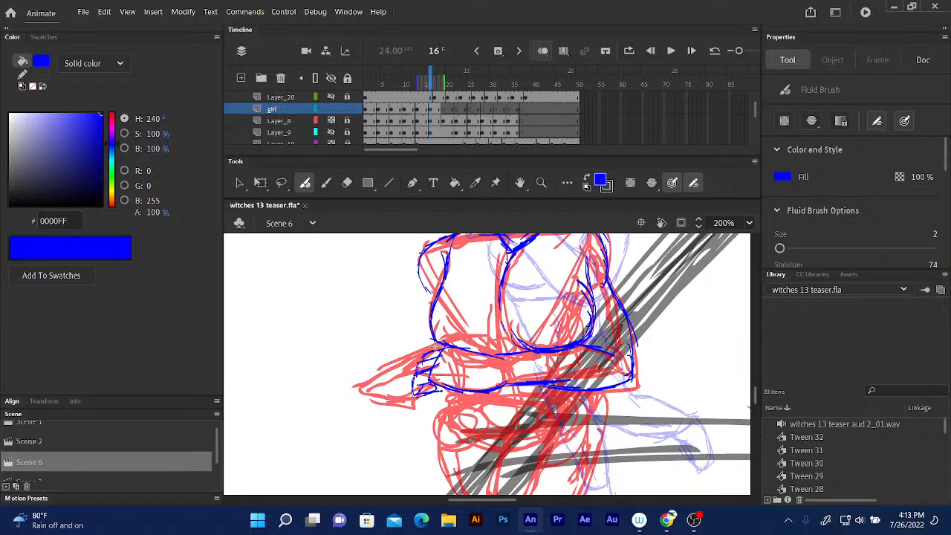
{"action": "mouse_move", "coordinate": [434, 349]}
{"action": "left_mouse_down"}
{"action": "mouse_move", "coordinate": [420, 348]}
{"action": "mouse_move", "coordinate": [416, 360]}
{"action": "left_mouse_up"}
{"action": "left_click_drag", "start_coordinate": [418, 352], "coordinate": [415, 364]}
Draw the front leg's inner edge curving from the hip down to the stage's lower edge
{"action": "scroll", "coordinate": [759, 394], "scroll_direction": "down", "scroll_amount": 3}
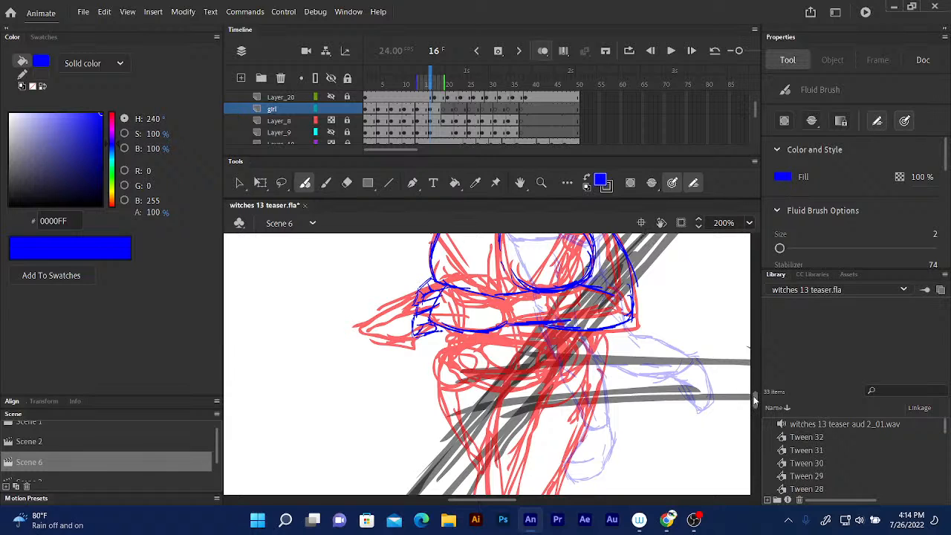
{"action": "scroll", "coordinate": [759, 399], "scroll_direction": "down", "scroll_amount": 3}
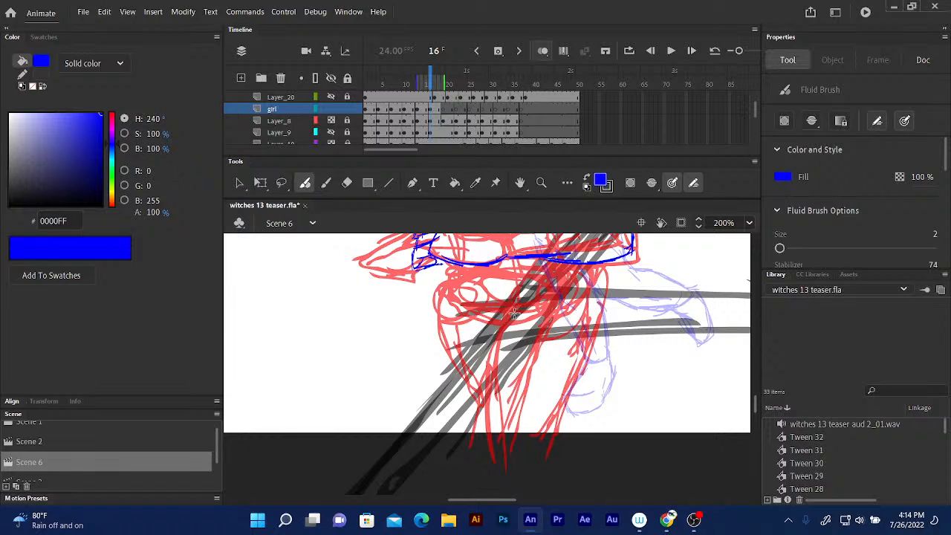
{"action": "mouse_move", "coordinate": [530, 294]}
{"action": "left_mouse_down"}
{"action": "mouse_move", "coordinate": [498, 341]}
{"action": "mouse_move", "coordinate": [487, 374]}
{"action": "left_mouse_up"}
{"action": "left_click_drag", "start_coordinate": [500, 329], "coordinate": [486, 392]}
{"action": "left_click_drag", "start_coordinate": [489, 352], "coordinate": [486, 414]}
{"action": "left_click_drag", "start_coordinate": [506, 306], "coordinate": [477, 434]}
{"action": "left_click_drag", "start_coordinate": [479, 397], "coordinate": [475, 439]}
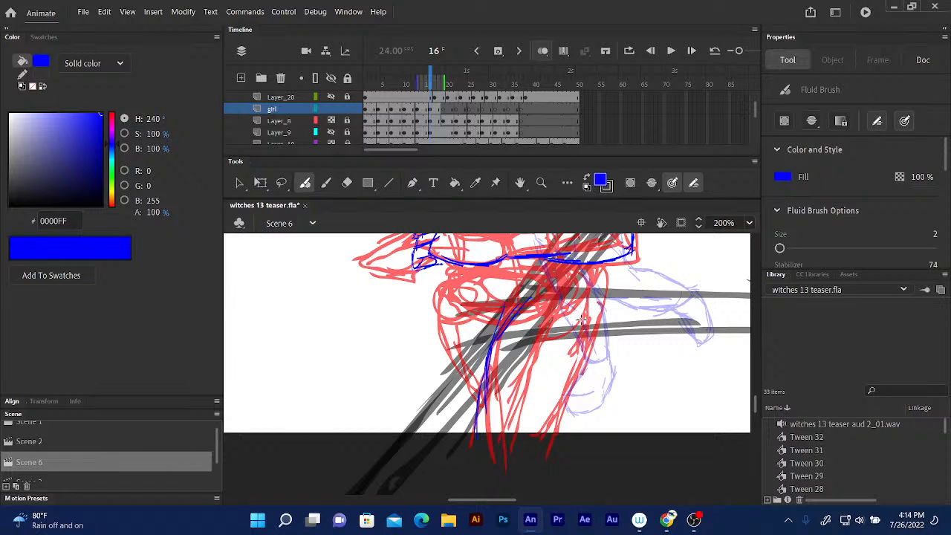
Draw the front leg's outer edge from below the elbow down to the stage's lower edge
{"action": "mouse_move", "coordinate": [584, 306]}
{"action": "left_mouse_down"}
{"action": "mouse_move", "coordinate": [570, 391]}
{"action": "mouse_move", "coordinate": [551, 429]}
{"action": "left_mouse_up"}
{"action": "left_click_drag", "start_coordinate": [569, 389], "coordinate": [541, 440]}
{"action": "left_click_drag", "start_coordinate": [574, 370], "coordinate": [555, 413]}
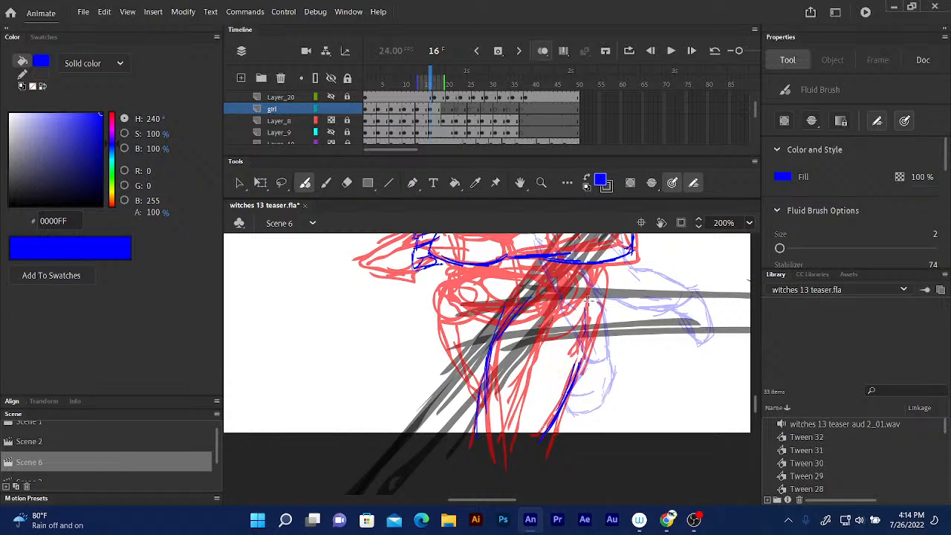
{"action": "mouse_move", "coordinate": [593, 256]}
{"action": "left_mouse_down"}
{"action": "mouse_move", "coordinate": [598, 338]}
{"action": "mouse_move", "coordinate": [590, 324]}
{"action": "mouse_move", "coordinate": [580, 366]}
{"action": "left_mouse_up"}
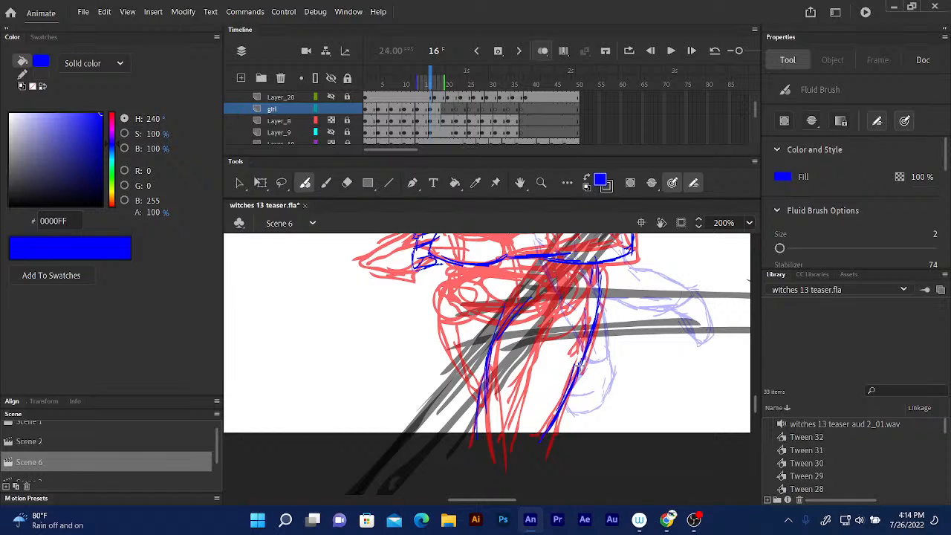
{"action": "left_click_drag", "start_coordinate": [599, 274], "coordinate": [581, 367]}
Draw the waist curve, hip and far leg's edge below the folded arms, and touch up the ear-side shoulder
{"action": "left_click_drag", "start_coordinate": [756, 410], "coordinate": [755, 397]}
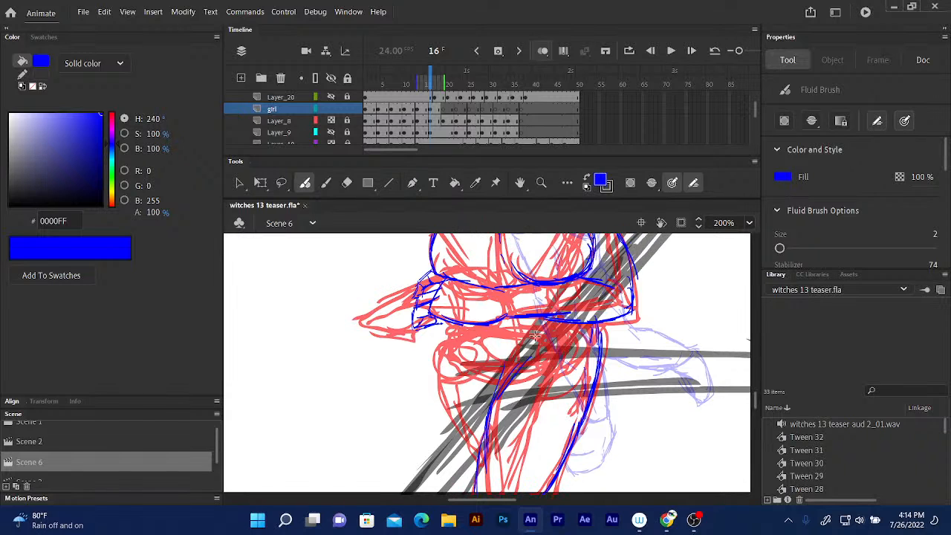
{"action": "mouse_move", "coordinate": [537, 349]}
{"action": "left_mouse_down"}
{"action": "mouse_move", "coordinate": [500, 374]}
{"action": "mouse_move", "coordinate": [549, 297]}
{"action": "mouse_move", "coordinate": [517, 336]}
{"action": "mouse_move", "coordinate": [542, 321]}
{"action": "mouse_move", "coordinate": [477, 329]}
{"action": "mouse_move", "coordinate": [449, 321]}
{"action": "mouse_move", "coordinate": [460, 358]}
{"action": "mouse_move", "coordinate": [494, 380]}
{"action": "mouse_move", "coordinate": [483, 363]}
{"action": "mouse_move", "coordinate": [451, 369]}
{"action": "left_mouse_up"}
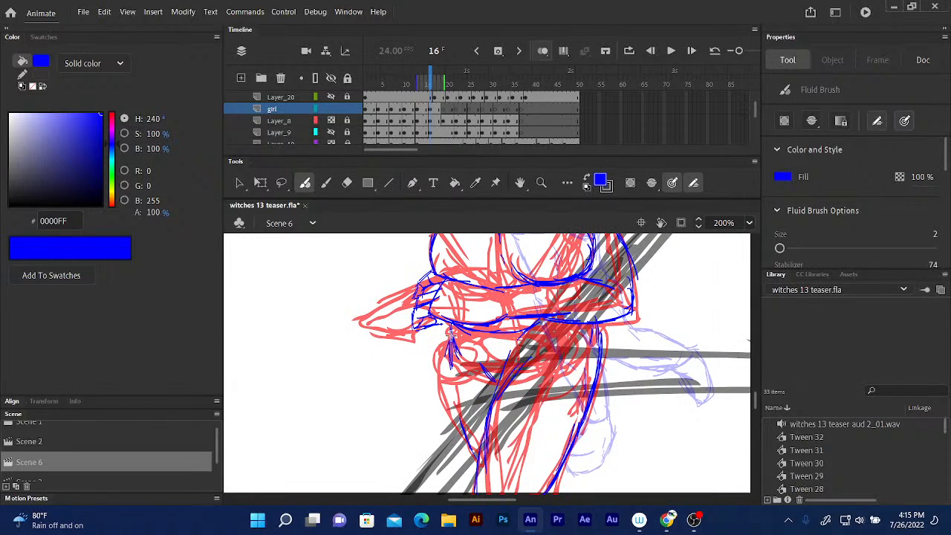
{"action": "mouse_move", "coordinate": [438, 352]}
{"action": "left_mouse_down"}
{"action": "mouse_move", "coordinate": [447, 410]}
{"action": "mouse_move", "coordinate": [464, 442]}
{"action": "left_mouse_up"}
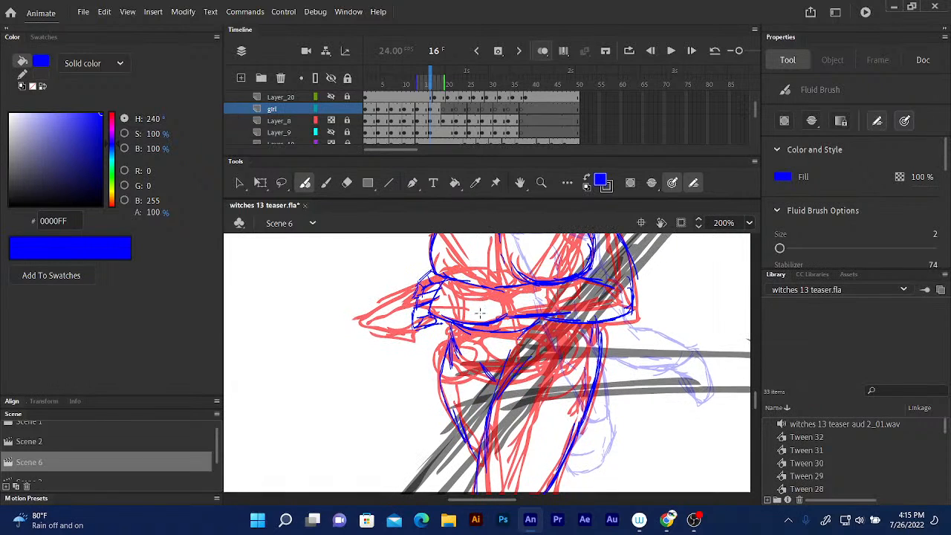
{"action": "left_click_drag", "start_coordinate": [500, 280], "coordinate": [493, 287]}
{"action": "left_click_drag", "start_coordinate": [504, 364], "coordinate": [507, 375]}
{"action": "left_click_drag", "start_coordinate": [756, 402], "coordinate": [757, 390]}
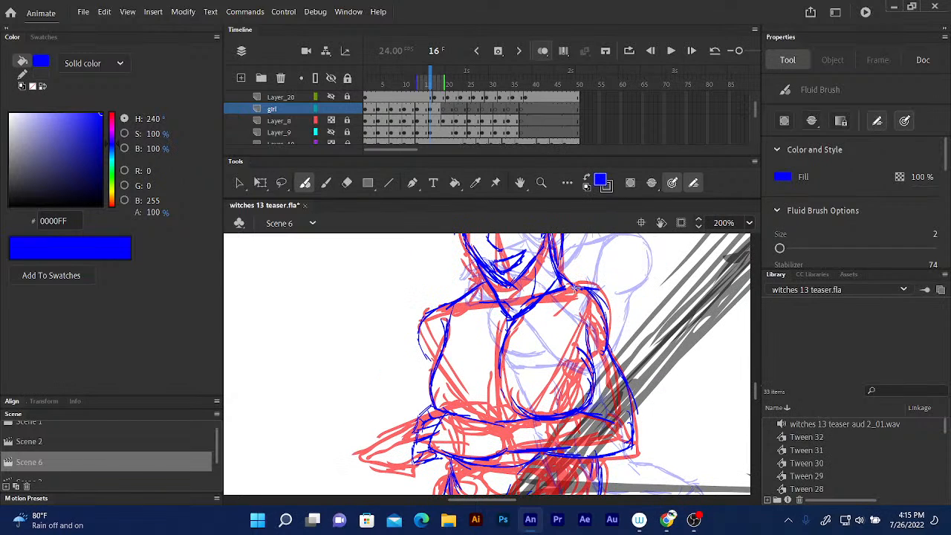
{"action": "left_click_drag", "start_coordinate": [573, 288], "coordinate": [586, 339]}
Flip back and forth through the neighbouring frames to check the girl's blue poses against each other and the red roughs
{"action": "key", "text": "comma"}
{"action": "key", "text": "comma"}
{"action": "key", "text": "comma"}
{"action": "key", "text": "comma"}
{"action": "key", "text": "comma"}
{"action": "key", "text": "comma"}
{"action": "key", "text": "comma"}
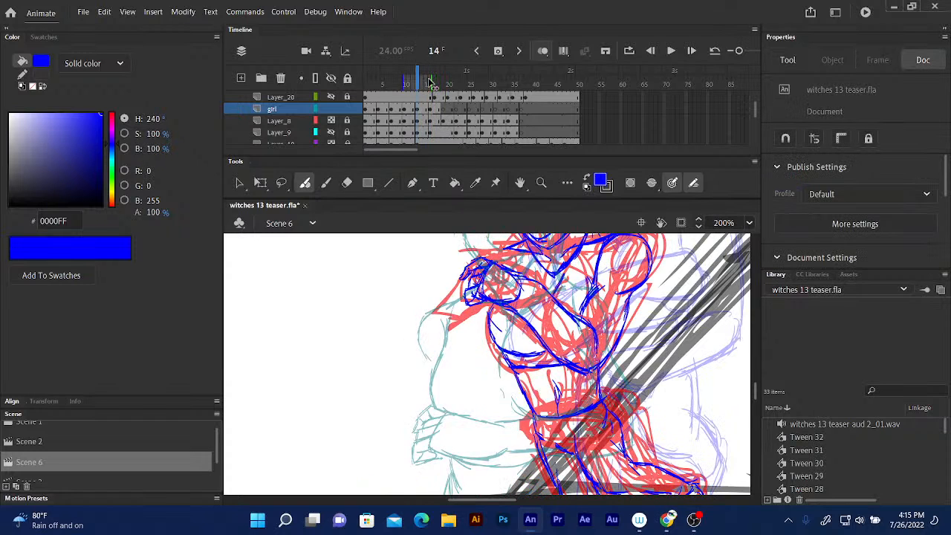
{"action": "key", "text": "period"}
{"action": "key", "text": "period"}
{"action": "key", "text": "period"}
{"action": "key", "text": "period"}
{"action": "key", "text": "period"}
{"action": "key", "text": "period"}
{"action": "key", "text": "period"}
{"action": "key", "text": "period"}
{"action": "key", "text": "period"}
{"action": "key", "text": "period"}
{"action": "key", "text": "period"}
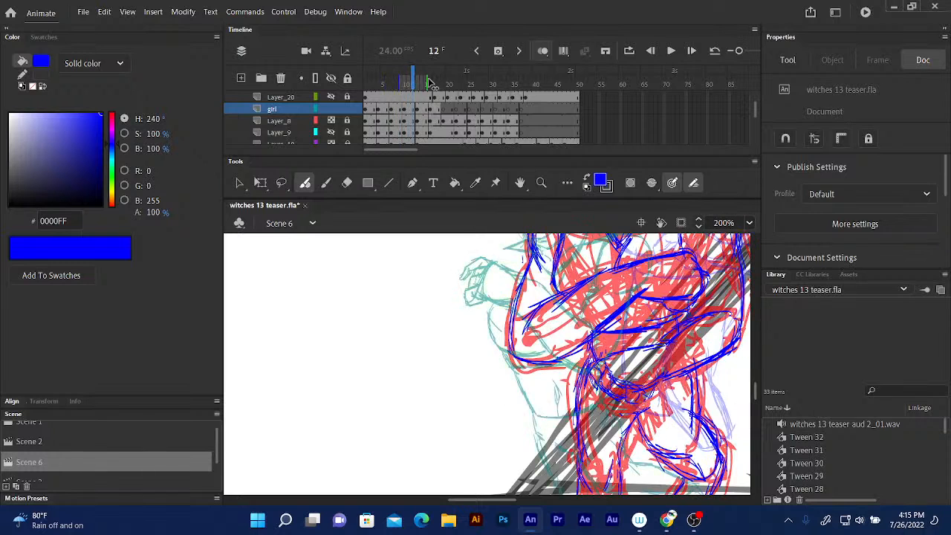
{"action": "key", "text": "period"}
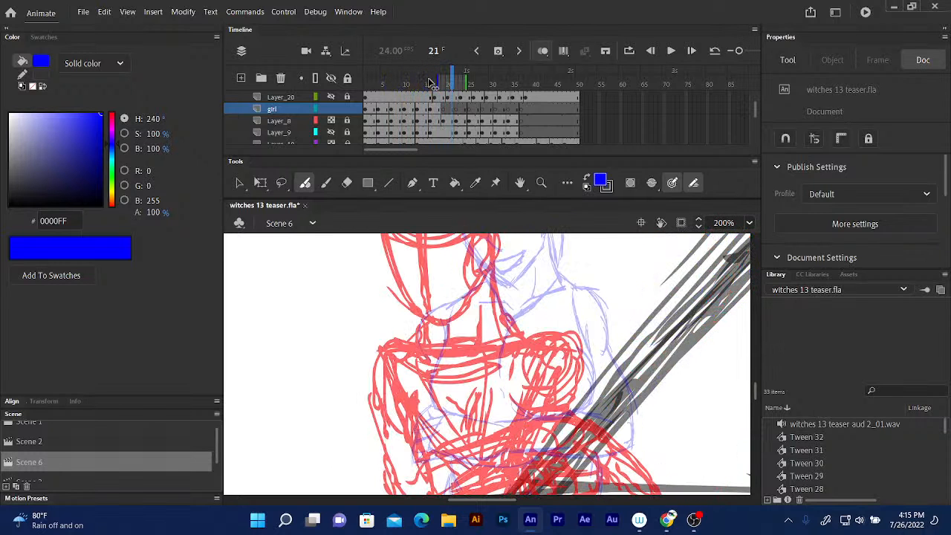
On frame 20, draw the girl's face outline from the forehead down the cheek, around the pointed chin and up the jaw, cleaning up the chin
{"action": "key", "text": "comma"}
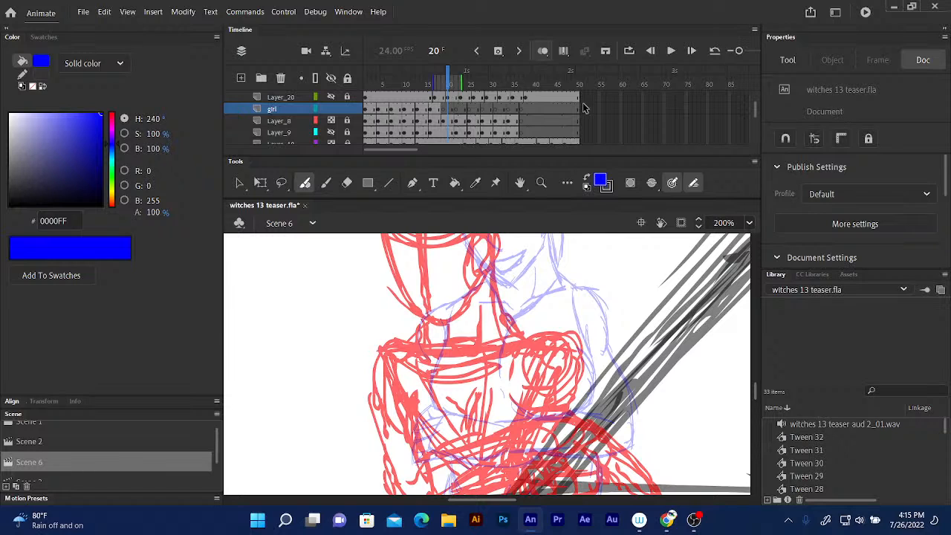
{"action": "scroll", "coordinate": [755, 390], "scroll_direction": "up", "scroll_amount": 5}
{"action": "scroll", "coordinate": [756, 381], "scroll_direction": "down", "scroll_amount": 2}
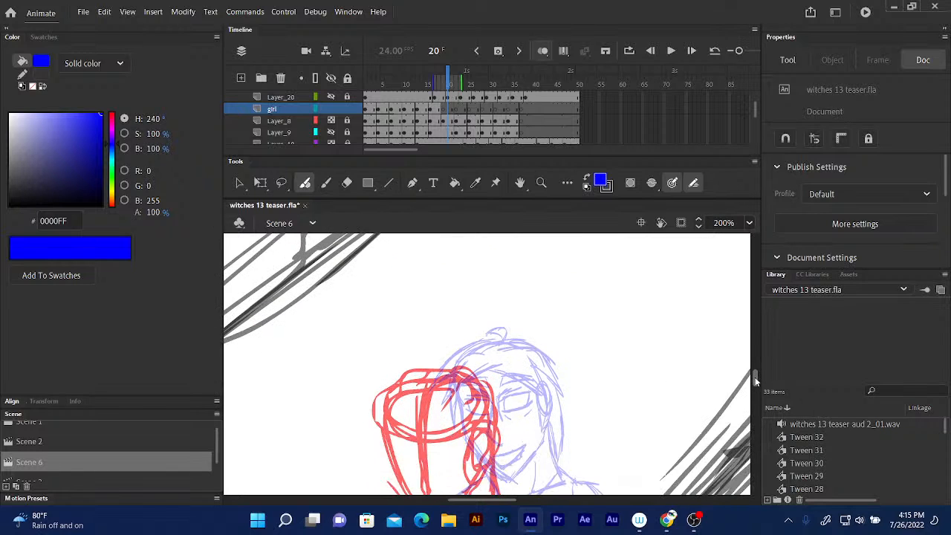
{"action": "scroll", "coordinate": [756, 381], "scroll_direction": "down", "scroll_amount": 2}
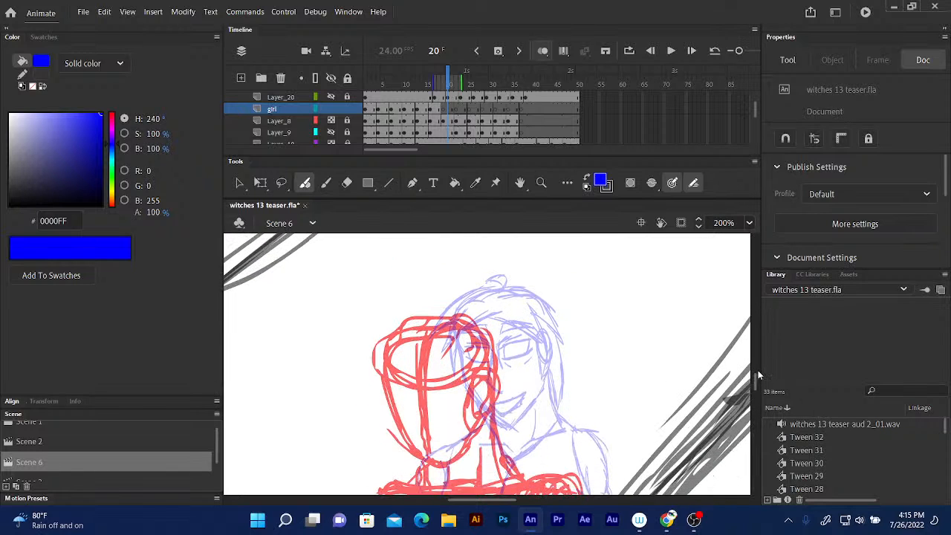
{"action": "mouse_move", "coordinate": [384, 359]}
{"action": "left_mouse_down"}
{"action": "mouse_move", "coordinate": [389, 405]}
{"action": "mouse_move", "coordinate": [389, 378]}
{"action": "mouse_move", "coordinate": [390, 406]}
{"action": "mouse_move", "coordinate": [391, 396]}
{"action": "mouse_move", "coordinate": [425, 463]}
{"action": "mouse_move", "coordinate": [408, 446]}
{"action": "mouse_move", "coordinate": [430, 468]}
{"action": "left_mouse_up"}
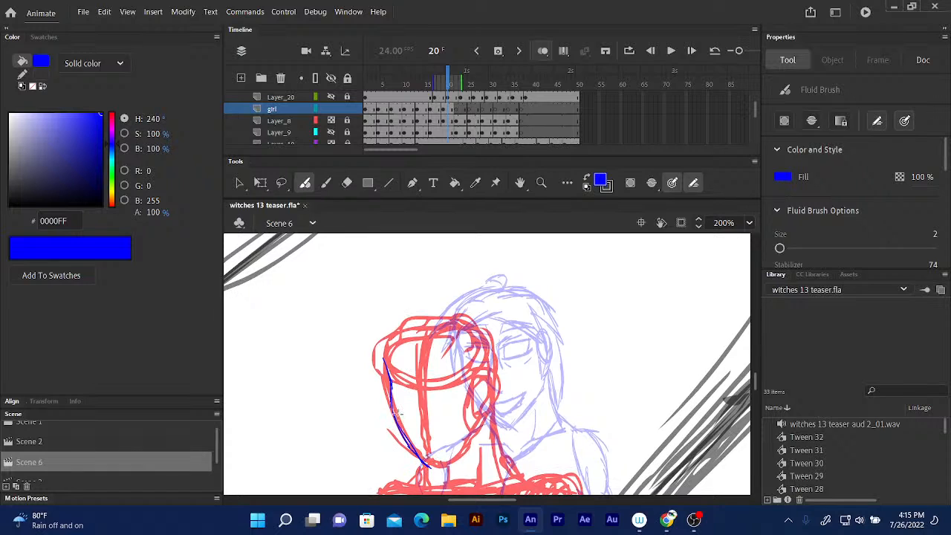
{"action": "mouse_move", "coordinate": [387, 376]}
{"action": "left_mouse_down"}
{"action": "mouse_move", "coordinate": [384, 334]}
{"action": "mouse_move", "coordinate": [406, 326]}
{"action": "left_mouse_up"}
{"action": "mouse_move", "coordinate": [393, 416]}
{"action": "left_mouse_down"}
{"action": "mouse_move", "coordinate": [432, 463]}
{"action": "mouse_move", "coordinate": [464, 441]}
{"action": "mouse_move", "coordinate": [439, 457]}
{"action": "mouse_move", "coordinate": [487, 406]}
{"action": "left_mouse_up"}
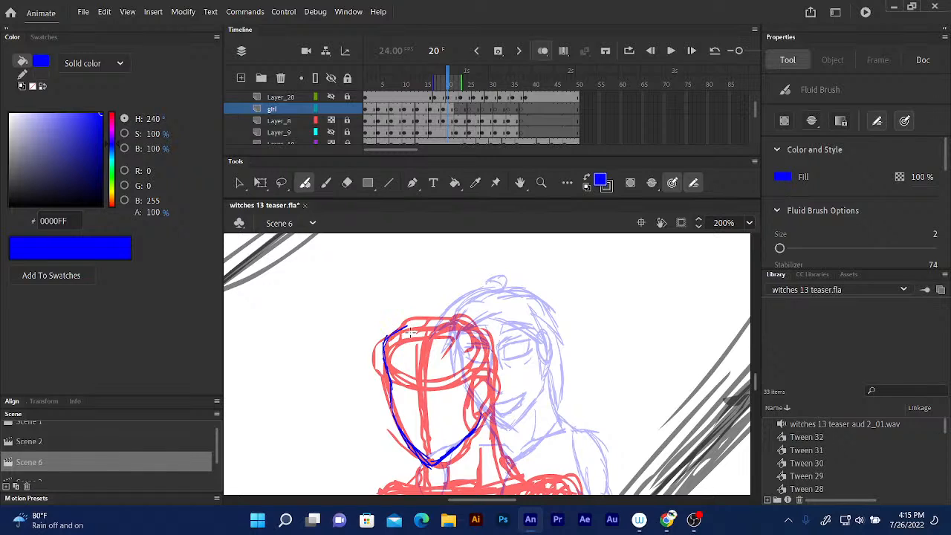
{"action": "left_click_drag", "start_coordinate": [410, 445], "coordinate": [436, 468]}
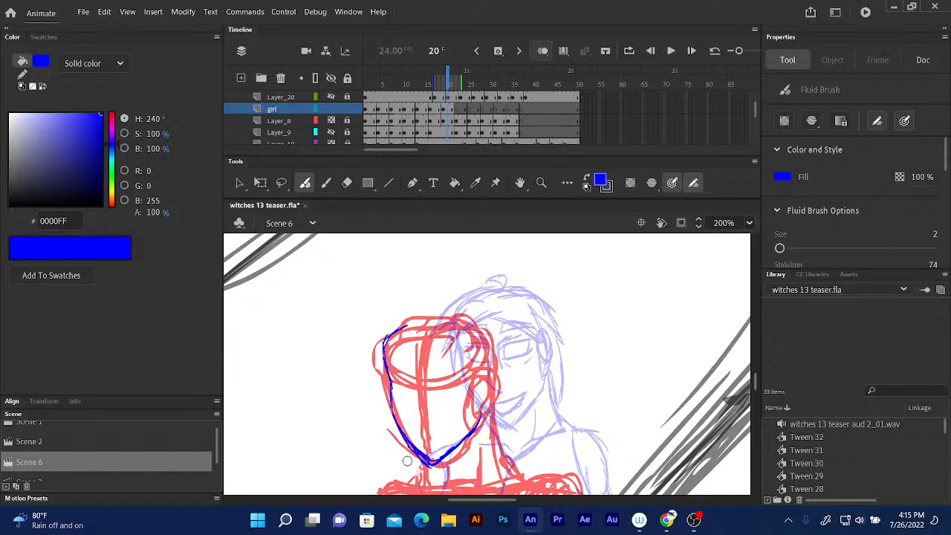
{"action": "mouse_move", "coordinate": [407, 460]}
{"action": "left_mouse_down"}
{"action": "mouse_move", "coordinate": [424, 475]}
{"action": "mouse_move", "coordinate": [440, 460]}
{"action": "left_mouse_up"}
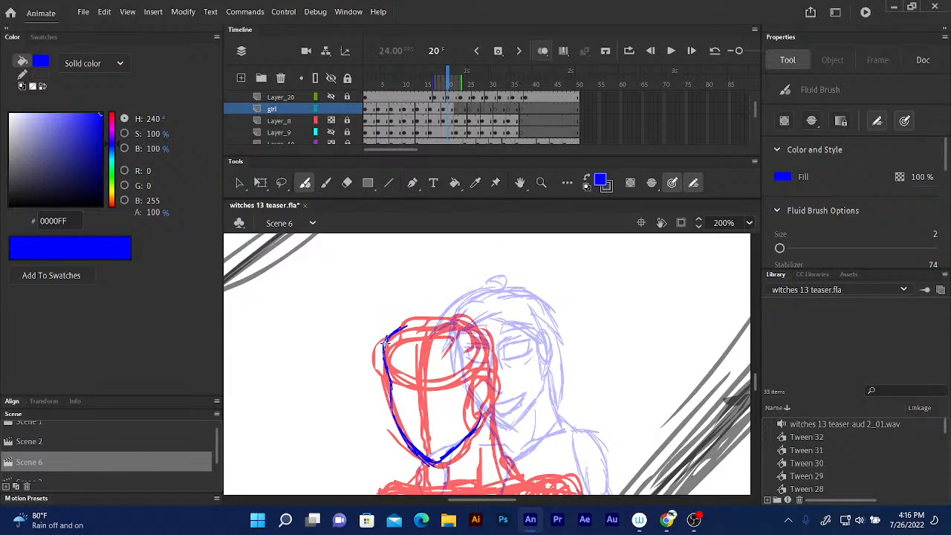
{"action": "left_click_drag", "start_coordinate": [385, 344], "coordinate": [431, 320]}
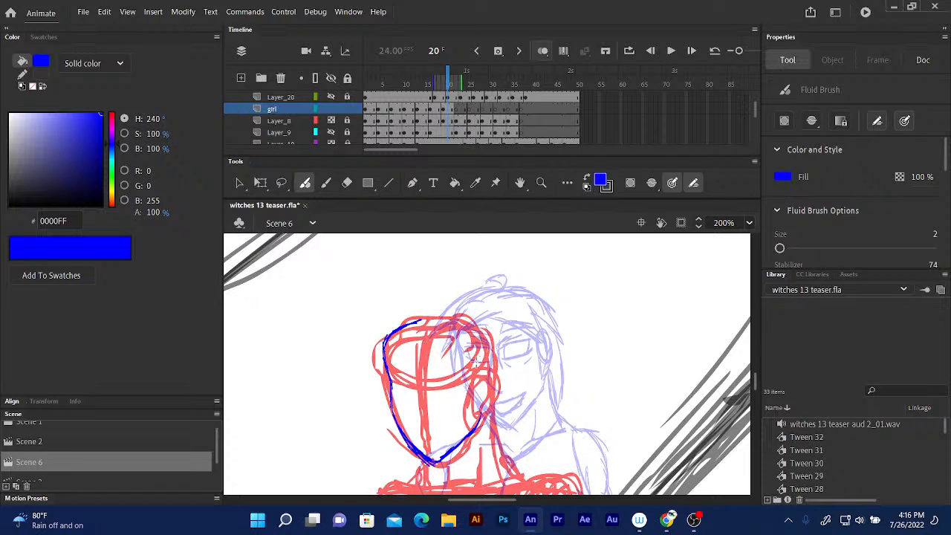
Draw the girl's ear on the jaw side and her nose lines running down from the inner brows
{"action": "mouse_move", "coordinate": [478, 372]}
{"action": "left_mouse_down"}
{"action": "mouse_move", "coordinate": [484, 367]}
{"action": "mouse_move", "coordinate": [491, 388]}
{"action": "mouse_move", "coordinate": [482, 409]}
{"action": "mouse_move", "coordinate": [476, 375]}
{"action": "left_mouse_up"}
{"action": "left_click_drag", "start_coordinate": [404, 369], "coordinate": [416, 382]}
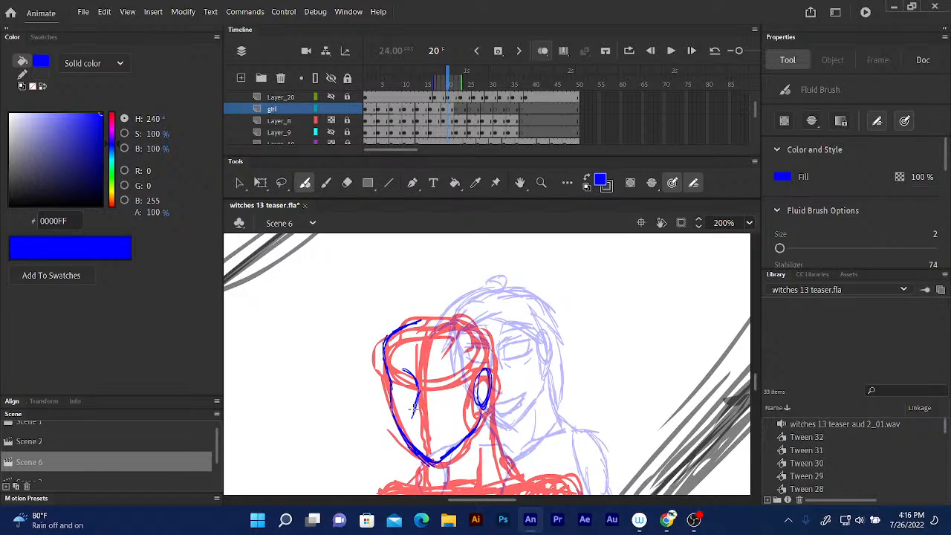
{"action": "left_click_drag", "start_coordinate": [414, 408], "coordinate": [421, 426]}
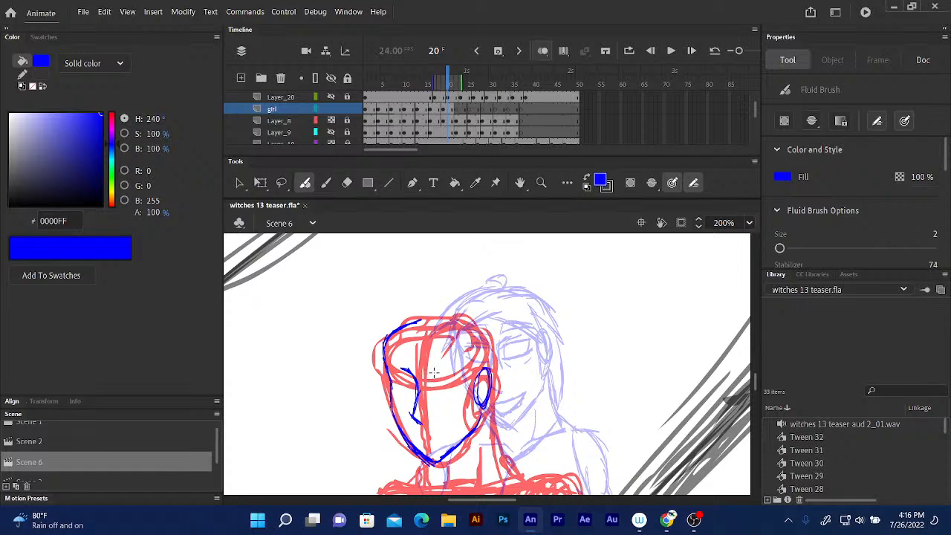
{"action": "mouse_move", "coordinate": [439, 370]}
{"action": "left_mouse_down"}
{"action": "mouse_move", "coordinate": [427, 380]}
{"action": "mouse_move", "coordinate": [433, 407]}
{"action": "left_mouse_up"}
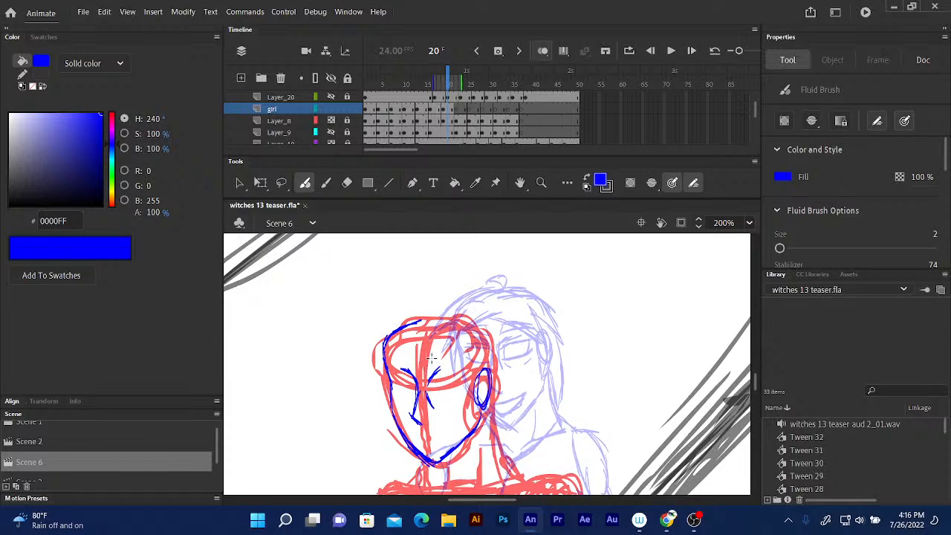
Draw both angled eyebrows and the half-closed eyes beneath them
{"action": "mouse_move", "coordinate": [430, 365]}
{"action": "left_mouse_down"}
{"action": "mouse_move", "coordinate": [470, 358]}
{"action": "mouse_move", "coordinate": [430, 368]}
{"action": "left_mouse_up"}
{"action": "mouse_move", "coordinate": [433, 361]}
{"action": "left_mouse_down"}
{"action": "mouse_move", "coordinate": [386, 363]}
{"action": "mouse_move", "coordinate": [416, 361]}
{"action": "mouse_move", "coordinate": [384, 365]}
{"action": "left_mouse_up"}
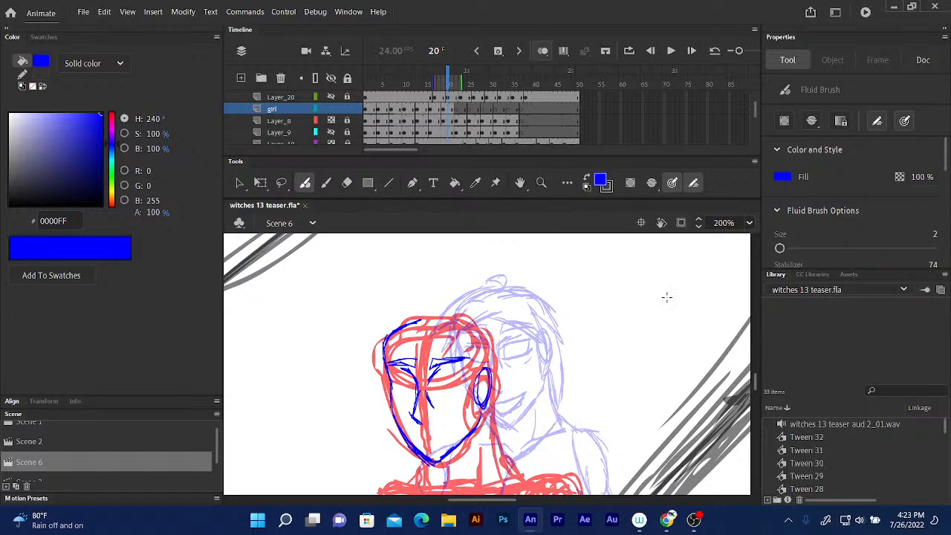
{"action": "scroll", "coordinate": [757, 383], "scroll_direction": "down", "scroll_amount": 2}
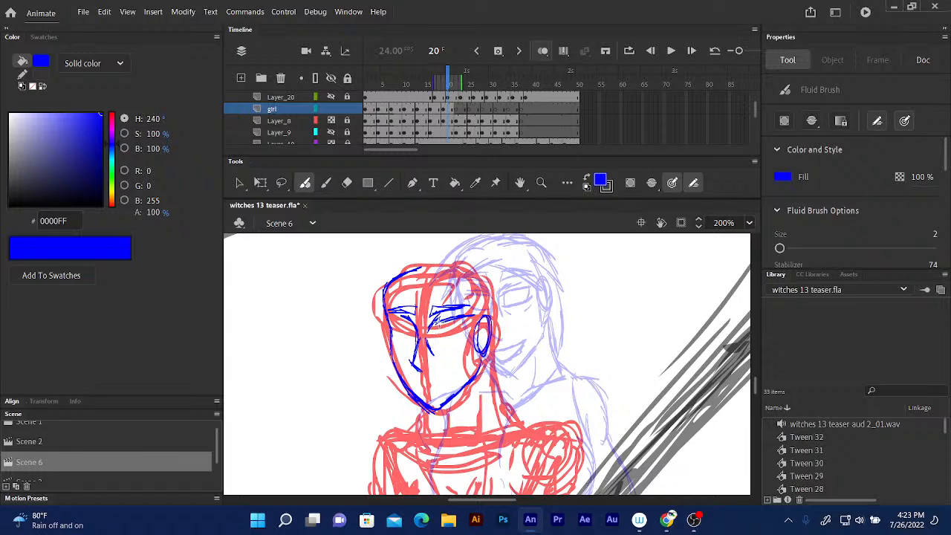
{"action": "mouse_move", "coordinate": [439, 322]}
{"action": "left_mouse_down"}
{"action": "mouse_move", "coordinate": [439, 341]}
{"action": "mouse_move", "coordinate": [468, 331]}
{"action": "mouse_move", "coordinate": [398, 324]}
{"action": "mouse_move", "coordinate": [417, 340]}
{"action": "mouse_move", "coordinate": [394, 339]}
{"action": "mouse_move", "coordinate": [394, 327]}
{"action": "mouse_move", "coordinate": [391, 336]}
{"action": "mouse_move", "coordinate": [406, 322]}
{"action": "mouse_move", "coordinate": [452, 346]}
{"action": "left_mouse_up"}
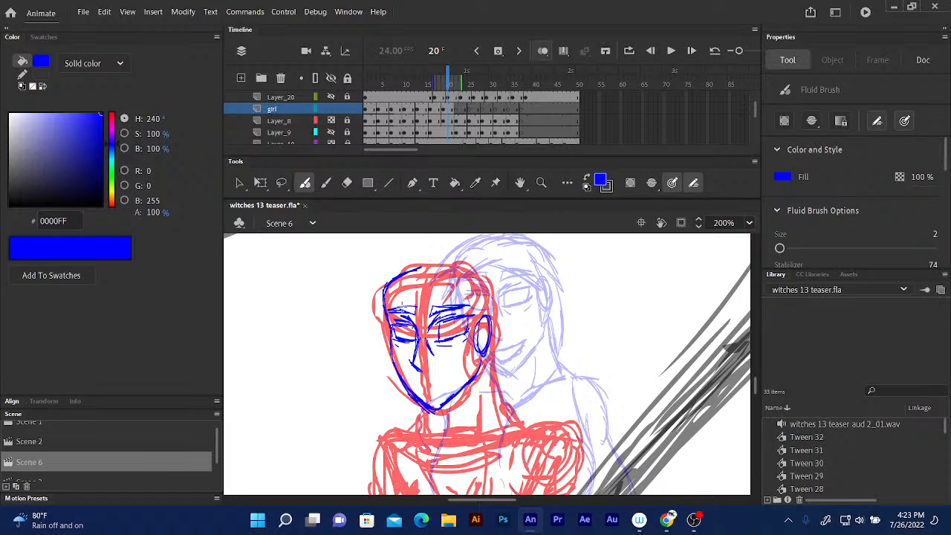
Draw the parted fringe sweeping across the forehead, with long strands falling in front of the ear
{"action": "mouse_move", "coordinate": [427, 292]}
{"action": "left_mouse_down"}
{"action": "mouse_move", "coordinate": [380, 325]}
{"action": "mouse_move", "coordinate": [377, 318]}
{"action": "left_mouse_up"}
{"action": "mouse_move", "coordinate": [409, 288]}
{"action": "left_mouse_down"}
{"action": "mouse_move", "coordinate": [379, 321]}
{"action": "mouse_move", "coordinate": [434, 288]}
{"action": "mouse_move", "coordinate": [386, 309]}
{"action": "left_mouse_up"}
{"action": "mouse_move", "coordinate": [431, 289]}
{"action": "left_mouse_down"}
{"action": "mouse_move", "coordinate": [458, 313]}
{"action": "mouse_move", "coordinate": [471, 376]}
{"action": "left_mouse_up"}
{"action": "left_click_drag", "start_coordinate": [468, 332], "coordinate": [467, 395]}
{"action": "mouse_move", "coordinate": [480, 354]}
{"action": "left_mouse_down"}
{"action": "mouse_move", "coordinate": [467, 396]}
{"action": "mouse_move", "coordinate": [471, 388]}
{"action": "left_mouse_up"}
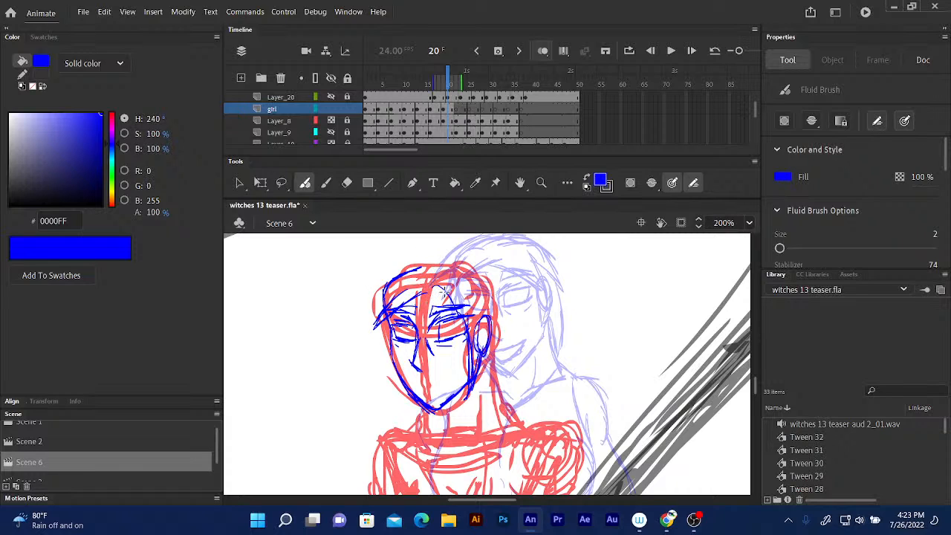
Thicken the fringe and far temple hair, outline the front of the crown and add the small topknot
{"action": "mouse_move", "coordinate": [438, 286]}
{"action": "left_mouse_down"}
{"action": "mouse_move", "coordinate": [401, 295]}
{"action": "mouse_move", "coordinate": [385, 331]}
{"action": "left_mouse_up"}
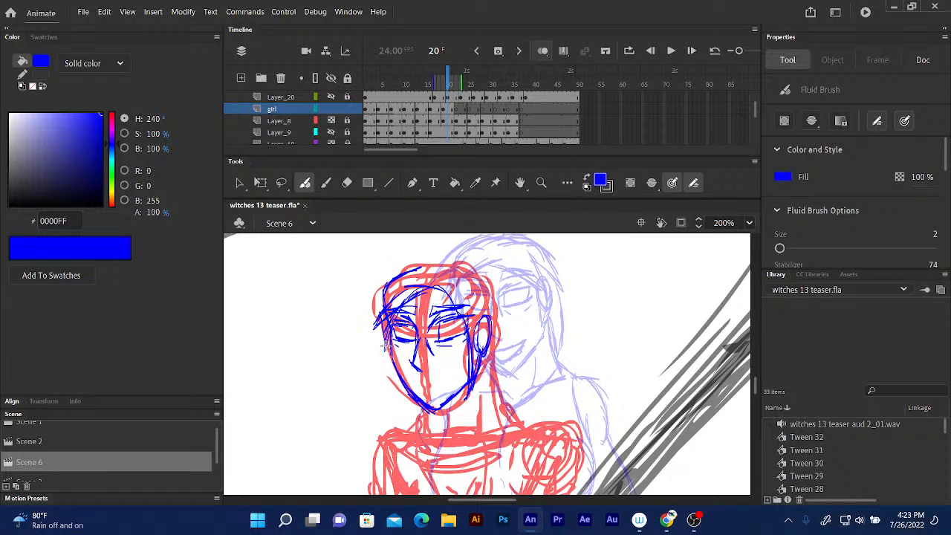
{"action": "left_click_drag", "start_coordinate": [382, 313], "coordinate": [384, 345]}
{"action": "mouse_move", "coordinate": [394, 289]}
{"action": "left_mouse_down"}
{"action": "mouse_move", "coordinate": [380, 313]}
{"action": "mouse_move", "coordinate": [382, 346]}
{"action": "left_mouse_up"}
{"action": "mouse_move", "coordinate": [380, 313]}
{"action": "left_mouse_down"}
{"action": "mouse_move", "coordinate": [377, 296]}
{"action": "mouse_move", "coordinate": [401, 269]}
{"action": "left_mouse_up"}
{"action": "mouse_move", "coordinate": [385, 285]}
{"action": "left_mouse_down"}
{"action": "mouse_move", "coordinate": [443, 255]}
{"action": "mouse_move", "coordinate": [436, 272]}
{"action": "mouse_move", "coordinate": [434, 246]}
{"action": "mouse_move", "coordinate": [433, 281]}
{"action": "mouse_move", "coordinate": [439, 260]}
{"action": "mouse_move", "coordinate": [473, 319]}
{"action": "mouse_move", "coordinate": [470, 384]}
{"action": "left_mouse_up"}
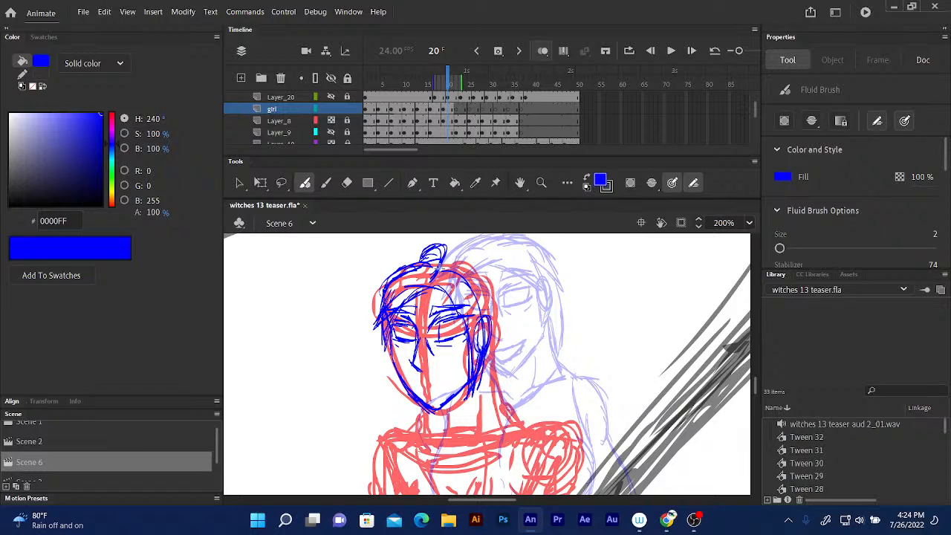
Draw the back of the hair curving from the topknot over the head and down behind the ear
{"action": "mouse_move", "coordinate": [428, 265]}
{"action": "left_mouse_down"}
{"action": "mouse_move", "coordinate": [472, 269]}
{"action": "mouse_move", "coordinate": [487, 349]}
{"action": "left_mouse_up"}
{"action": "left_click_drag", "start_coordinate": [466, 275], "coordinate": [492, 332]}
{"action": "left_click_drag", "start_coordinate": [486, 299], "coordinate": [494, 371]}
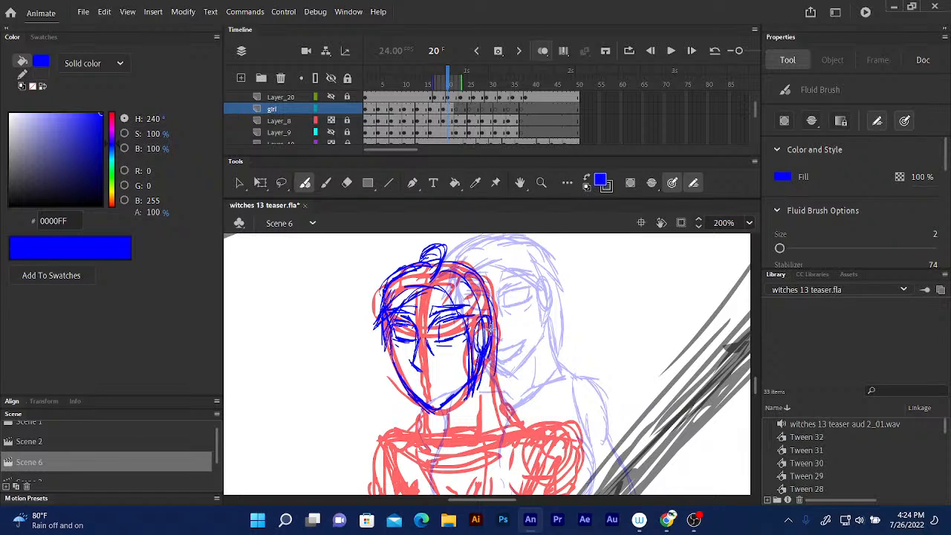
{"action": "left_click_drag", "start_coordinate": [493, 327], "coordinate": [493, 385]}
{"action": "left_click_drag", "start_coordinate": [441, 263], "coordinate": [490, 327]}
{"action": "mouse_move", "coordinate": [486, 284]}
{"action": "left_mouse_down"}
{"action": "mouse_move", "coordinate": [506, 373]}
{"action": "mouse_move", "coordinate": [500, 388]}
{"action": "left_mouse_up"}
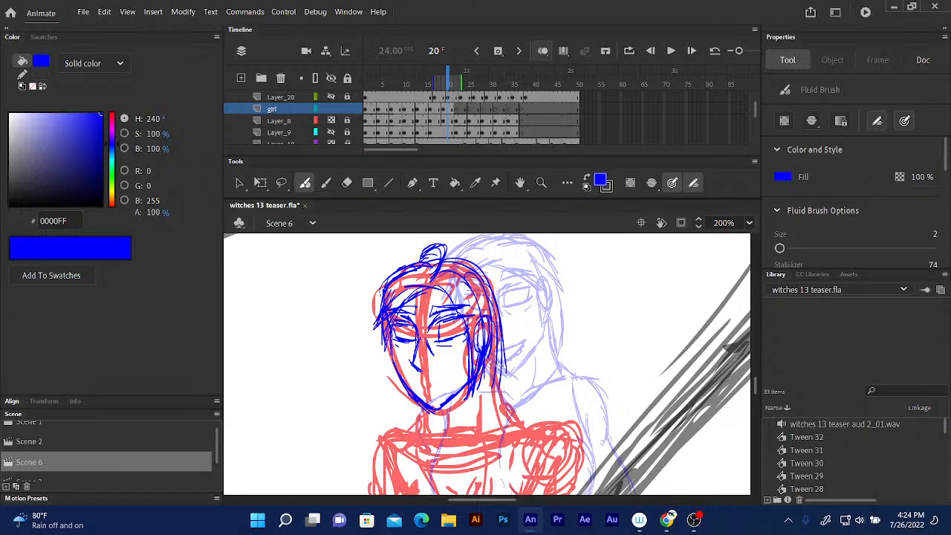
{"action": "mouse_move", "coordinate": [499, 335]}
{"action": "left_mouse_down"}
{"action": "mouse_move", "coordinate": [498, 378]}
{"action": "mouse_move", "coordinate": [500, 326]}
{"action": "mouse_move", "coordinate": [501, 348]}
{"action": "mouse_move", "coordinate": [501, 338]}
{"action": "mouse_move", "coordinate": [486, 350]}
{"action": "mouse_move", "coordinate": [492, 337]}
{"action": "mouse_move", "coordinate": [471, 393]}
{"action": "left_mouse_up"}
Draw the neck below the jaw, the shoulder slopes on both sides and the shallow V-shaped neckline
{"action": "scroll", "coordinate": [757, 385], "scroll_direction": "down", "scroll_amount": 2}
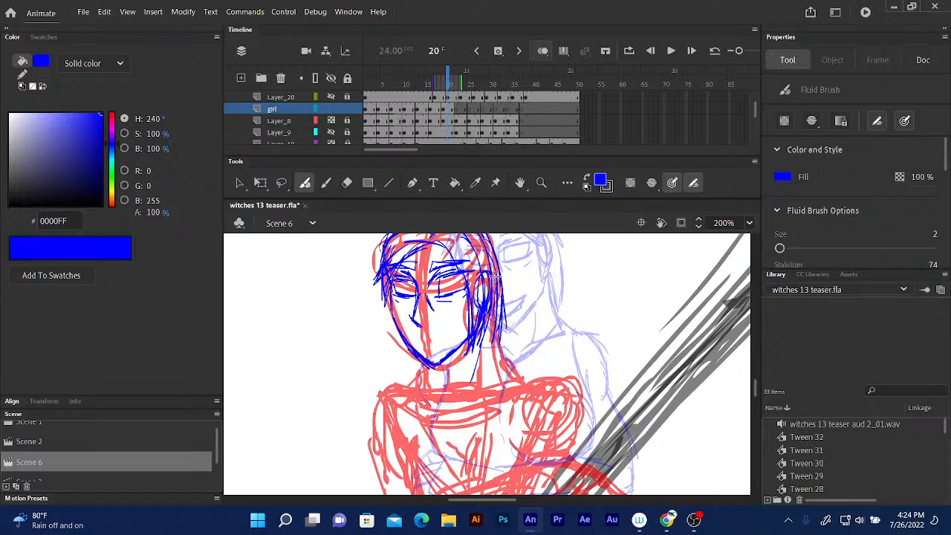
{"action": "left_click_drag", "start_coordinate": [492, 308], "coordinate": [486, 376]}
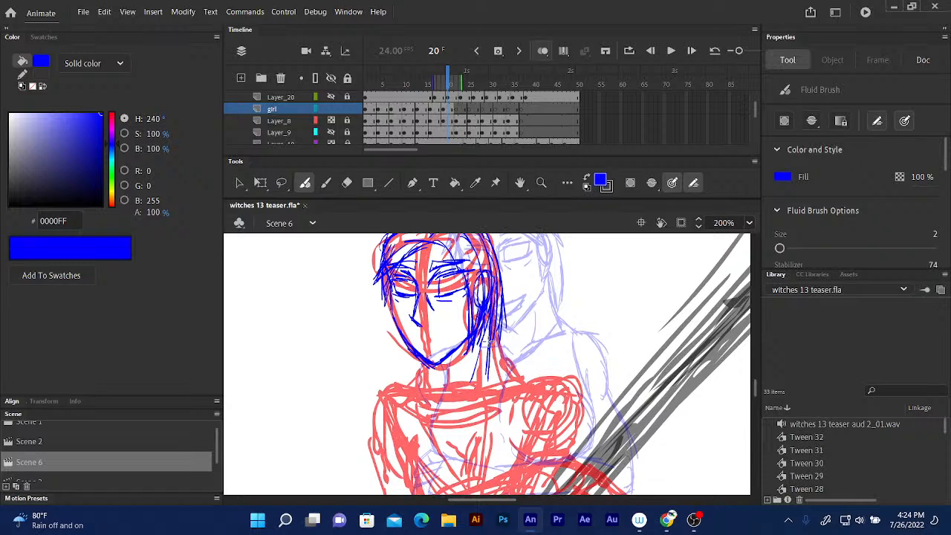
{"action": "left_click_drag", "start_coordinate": [488, 342], "coordinate": [486, 384]}
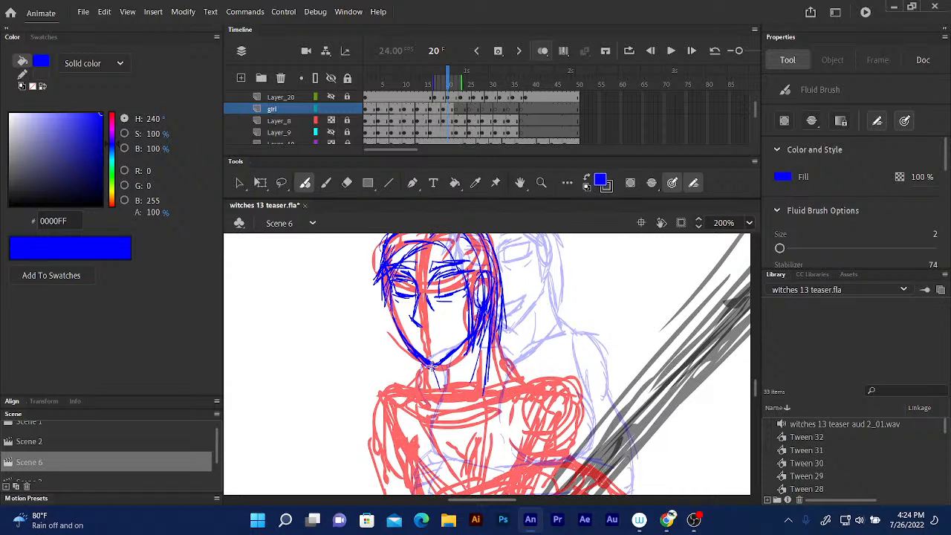
{"action": "left_click_drag", "start_coordinate": [427, 364], "coordinate": [439, 387]}
{"action": "left_click_drag", "start_coordinate": [486, 361], "coordinate": [530, 382]}
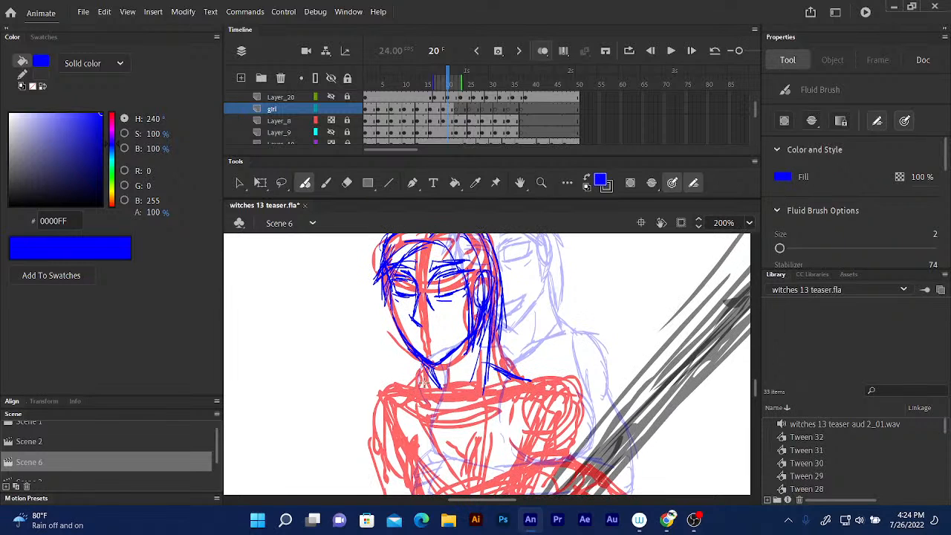
{"action": "left_click_drag", "start_coordinate": [431, 370], "coordinate": [400, 389]}
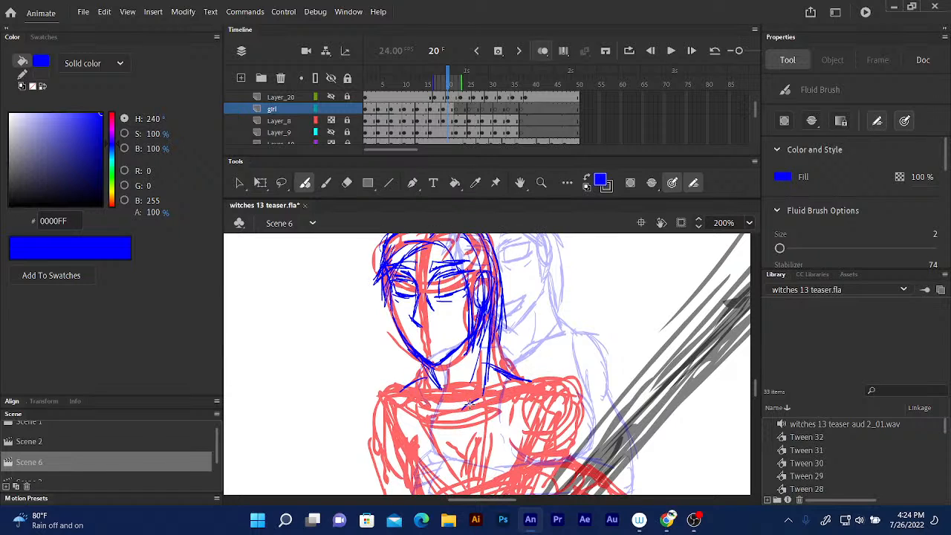
{"action": "left_click_drag", "start_coordinate": [469, 405], "coordinate": [546, 379]}
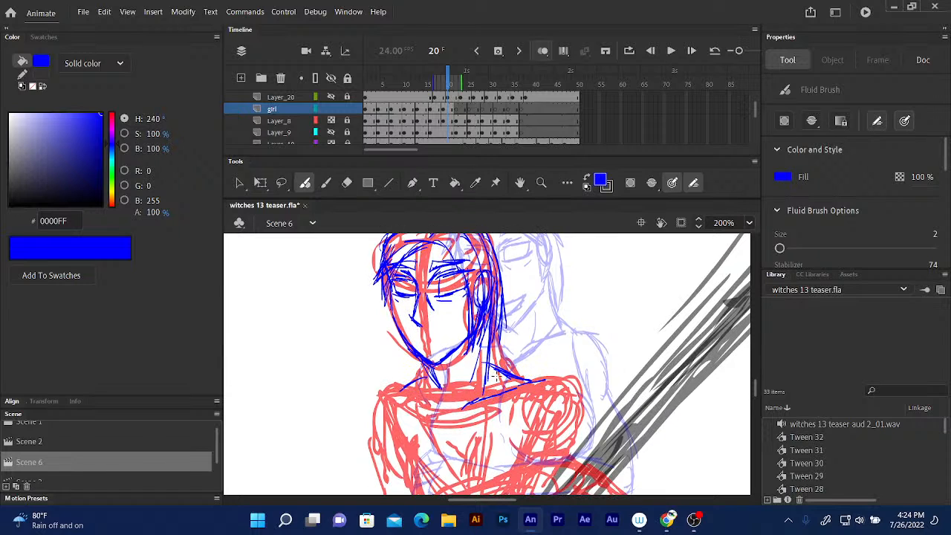
{"action": "left_click_drag", "start_coordinate": [446, 403], "coordinate": [383, 394]}
Draw the chest contours below the neckline, with a centre line and a rounded curve on the far side
{"action": "scroll", "coordinate": [758, 390], "scroll_direction": "down", "scroll_amount": 2}
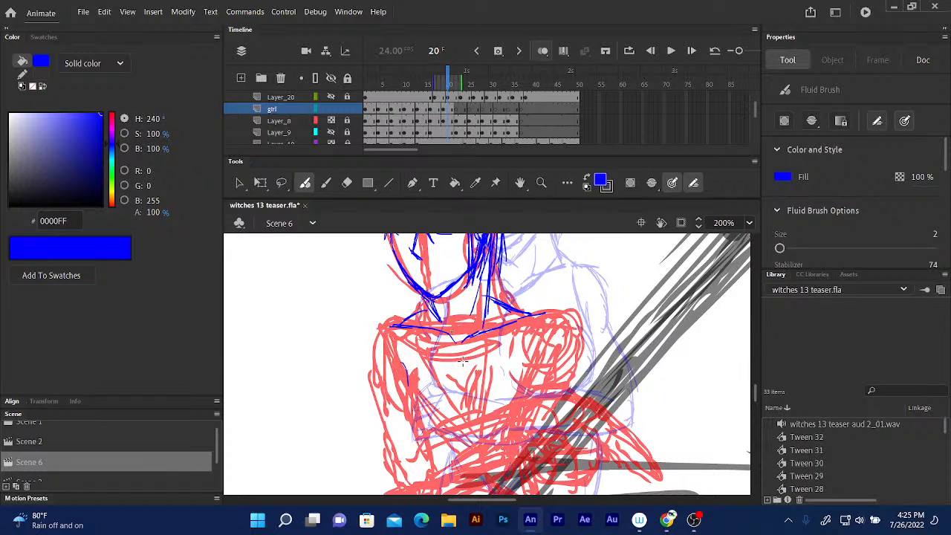
{"action": "left_click_drag", "start_coordinate": [464, 360], "coordinate": [462, 423]}
{"action": "left_click_drag", "start_coordinate": [469, 376], "coordinate": [459, 428]}
{"action": "left_click_drag", "start_coordinate": [470, 394], "coordinate": [472, 444]}
{"action": "left_click_drag", "start_coordinate": [468, 376], "coordinate": [461, 418]}
{"action": "mouse_move", "coordinate": [397, 361]}
{"action": "left_mouse_down"}
{"action": "mouse_move", "coordinate": [404, 425]}
{"action": "mouse_move", "coordinate": [436, 438]}
{"action": "mouse_move", "coordinate": [417, 439]}
{"action": "mouse_move", "coordinate": [462, 438]}
{"action": "mouse_move", "coordinate": [436, 439]}
{"action": "mouse_move", "coordinate": [404, 419]}
{"action": "mouse_move", "coordinate": [398, 360]}
{"action": "mouse_move", "coordinate": [399, 405]}
{"action": "mouse_move", "coordinate": [404, 388]}
{"action": "mouse_move", "coordinate": [425, 438]}
{"action": "mouse_move", "coordinate": [417, 431]}
{"action": "mouse_move", "coordinate": [444, 433]}
{"action": "left_mouse_up"}
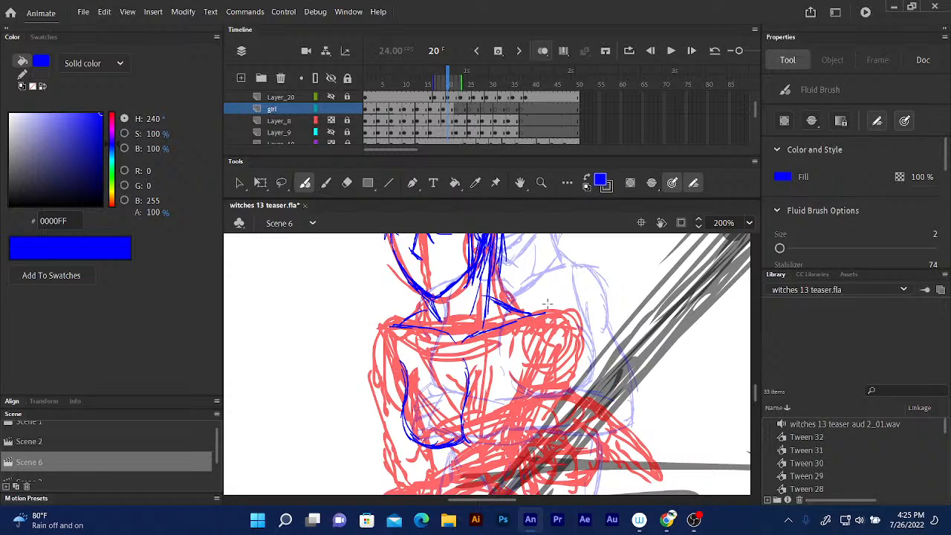
Draw the rounded ear-side shoulder and both edges of its upper arm down to the folded forearms
{"action": "mouse_move", "coordinate": [538, 315]}
{"action": "left_mouse_down"}
{"action": "mouse_move", "coordinate": [570, 330]}
{"action": "mouse_move", "coordinate": [555, 321]}
{"action": "mouse_move", "coordinate": [574, 365]}
{"action": "mouse_move", "coordinate": [564, 383]}
{"action": "left_mouse_up"}
{"action": "mouse_move", "coordinate": [573, 339]}
{"action": "left_mouse_down"}
{"action": "mouse_move", "coordinate": [566, 385]}
{"action": "mouse_move", "coordinate": [566, 362]}
{"action": "left_mouse_up"}
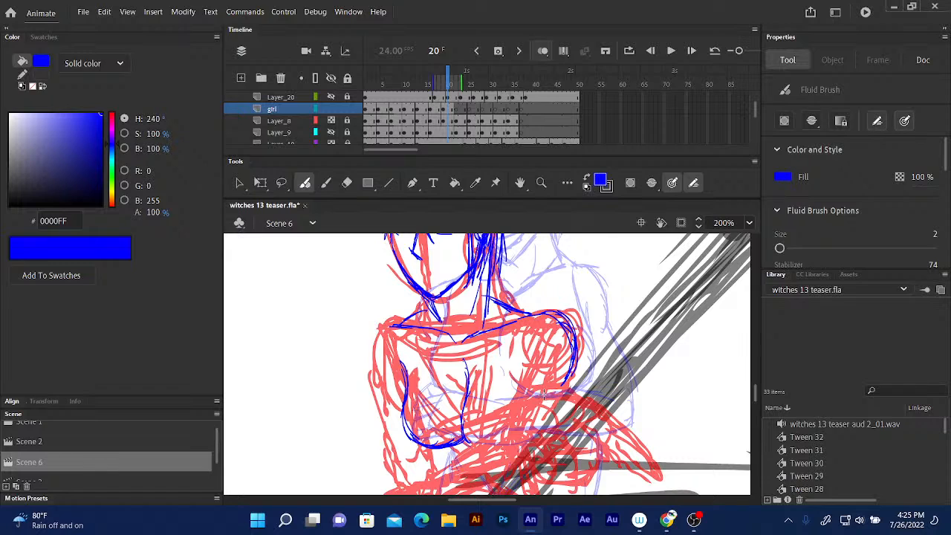
{"action": "left_click_drag", "start_coordinate": [518, 361], "coordinate": [532, 389]}
{"action": "mouse_move", "coordinate": [532, 317]}
{"action": "left_mouse_down"}
{"action": "mouse_move", "coordinate": [524, 392]}
{"action": "mouse_move", "coordinate": [527, 365]}
{"action": "mouse_move", "coordinate": [526, 373]}
{"action": "left_mouse_up"}
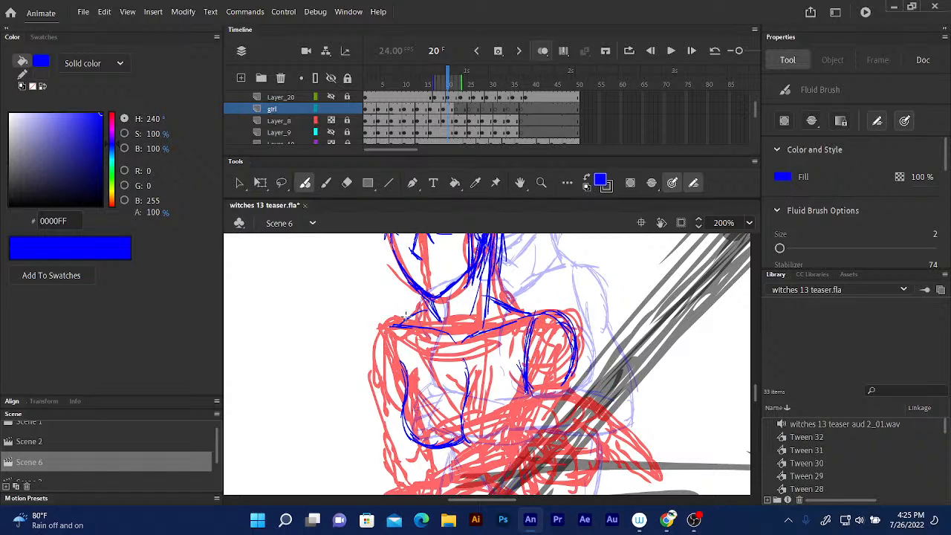
Draw the far shoulder and both edges of its arm, extending the outer edge down to the elbow
{"action": "mouse_move", "coordinate": [404, 315]}
{"action": "left_mouse_down"}
{"action": "mouse_move", "coordinate": [376, 335]}
{"action": "mouse_move", "coordinate": [376, 382]}
{"action": "mouse_move", "coordinate": [376, 364]}
{"action": "mouse_move", "coordinate": [393, 398]}
{"action": "left_mouse_up"}
{"action": "mouse_move", "coordinate": [378, 336]}
{"action": "left_mouse_down"}
{"action": "mouse_move", "coordinate": [372, 374]}
{"action": "mouse_move", "coordinate": [376, 342]}
{"action": "left_mouse_up"}
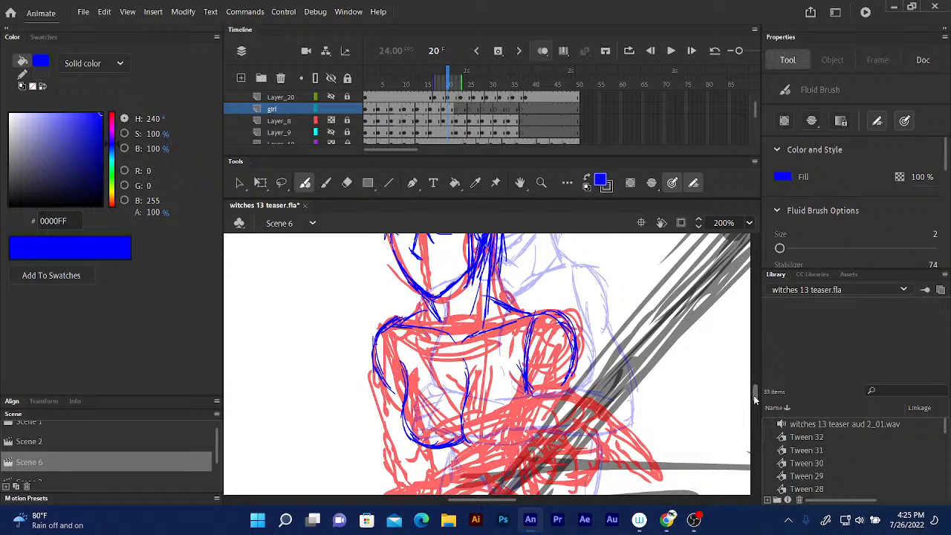
{"action": "scroll", "coordinate": [754, 399], "scroll_direction": "down", "scroll_amount": 2}
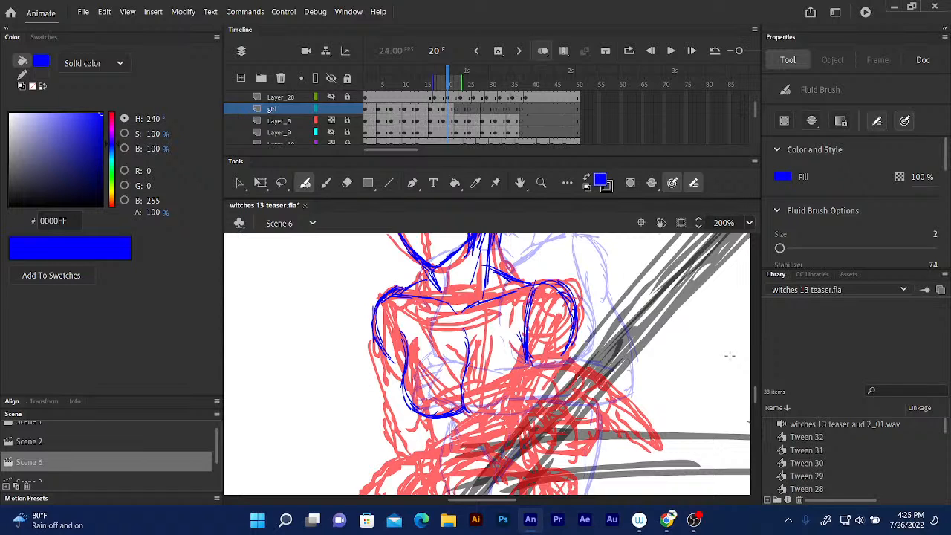
{"action": "left_click_drag", "start_coordinate": [755, 398], "coordinate": [756, 405]}
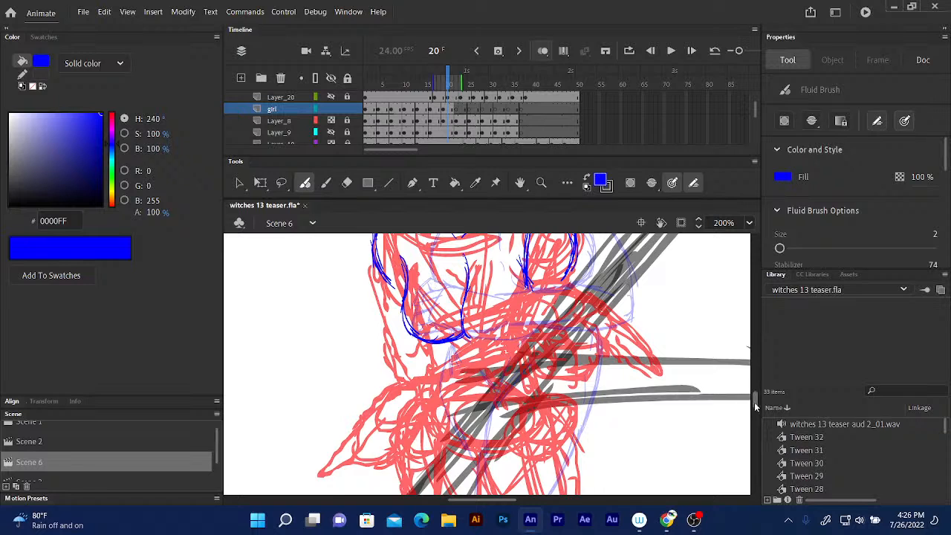
{"action": "scroll", "coordinate": [756, 399], "scroll_direction": "up", "scroll_amount": 2}
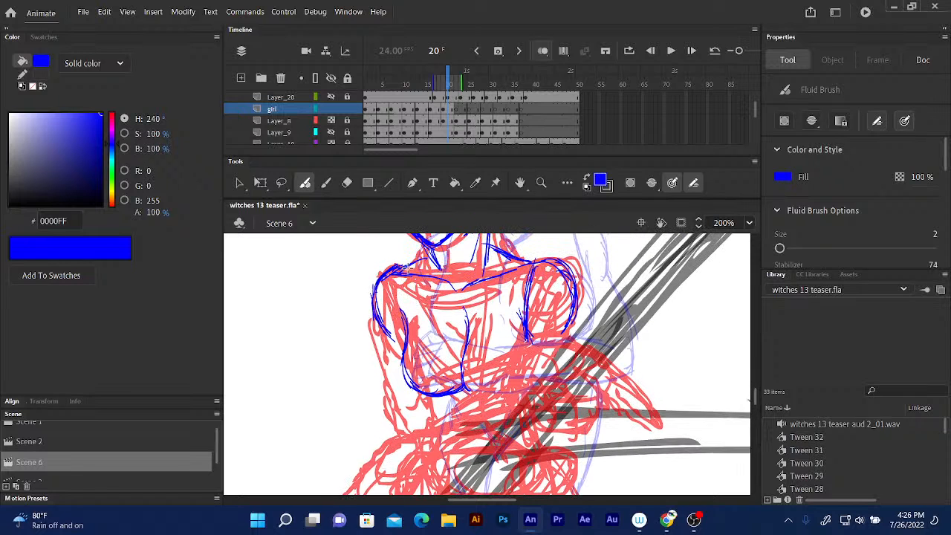
{"action": "left_click_drag", "start_coordinate": [408, 278], "coordinate": [409, 329]}
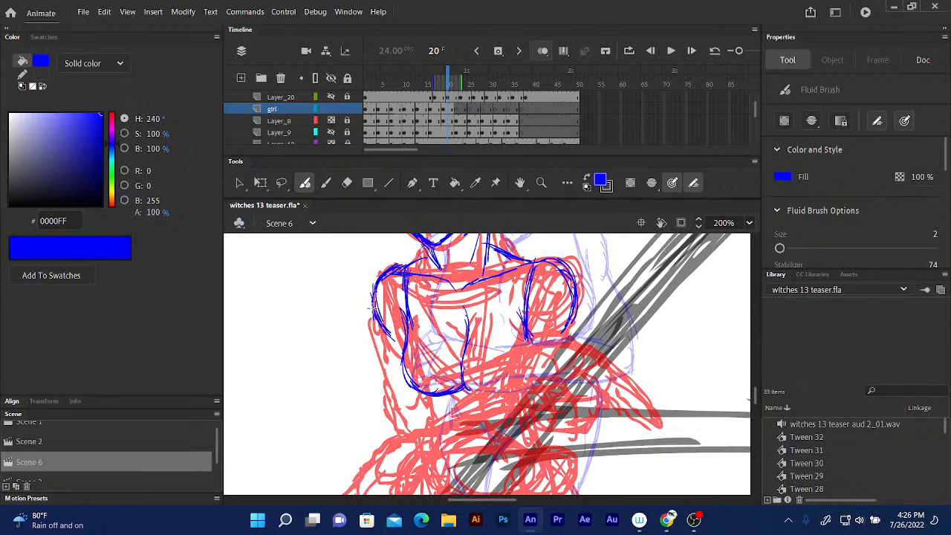
{"action": "left_click_drag", "start_coordinate": [378, 322], "coordinate": [396, 427]}
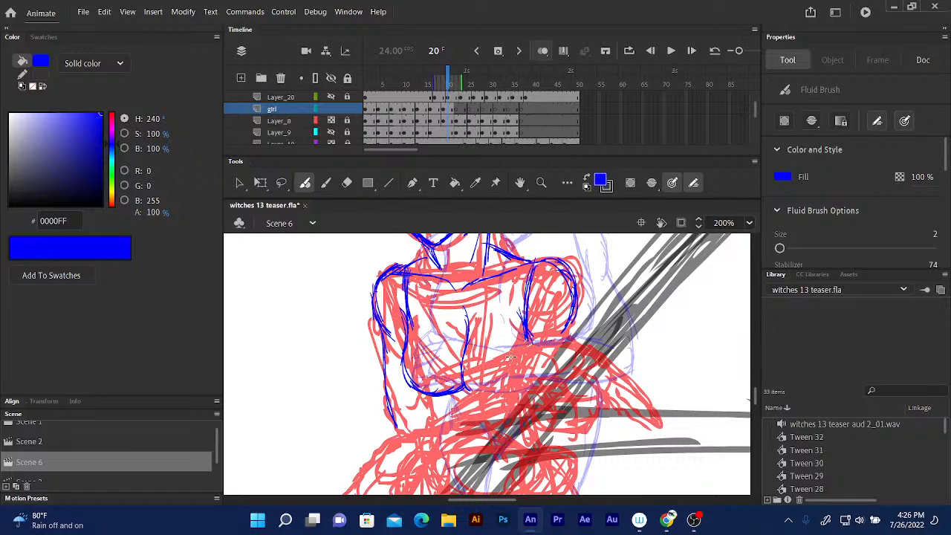
Draw the folded forearm's upper edge across the waist from the far elbow and close its rounded end below the ear-side arm
{"action": "left_click_drag", "start_coordinate": [532, 346], "coordinate": [462, 388]}
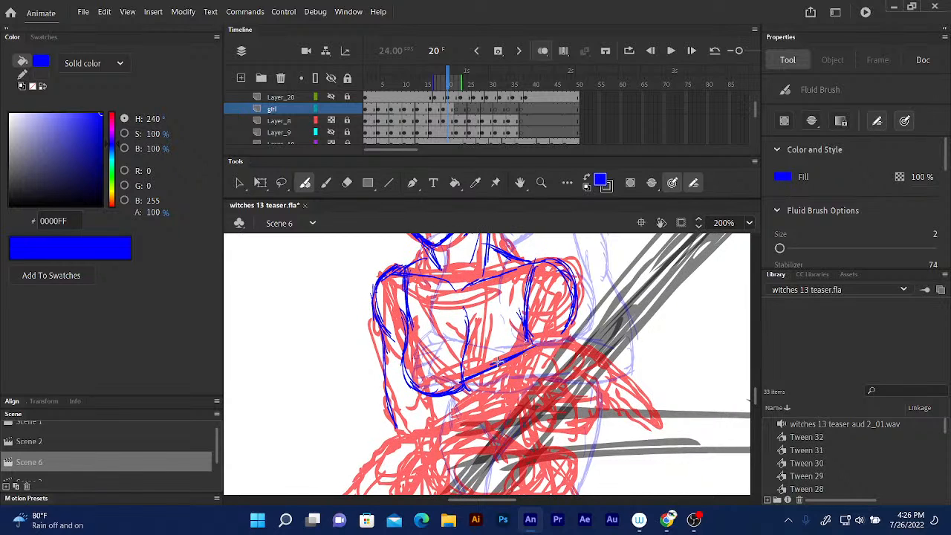
{"action": "mouse_move", "coordinate": [497, 361]}
{"action": "left_mouse_down"}
{"action": "mouse_move", "coordinate": [548, 342]}
{"action": "mouse_move", "coordinate": [593, 353]}
{"action": "left_mouse_up"}
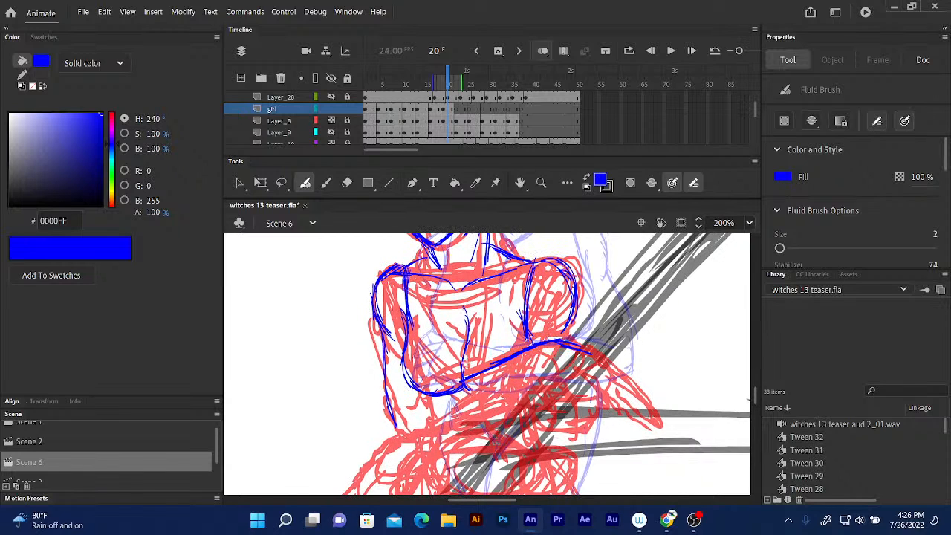
{"action": "mouse_move", "coordinate": [465, 365]}
{"action": "left_mouse_down"}
{"action": "mouse_move", "coordinate": [501, 362]}
{"action": "mouse_move", "coordinate": [425, 385]}
{"action": "mouse_move", "coordinate": [407, 435]}
{"action": "left_mouse_up"}
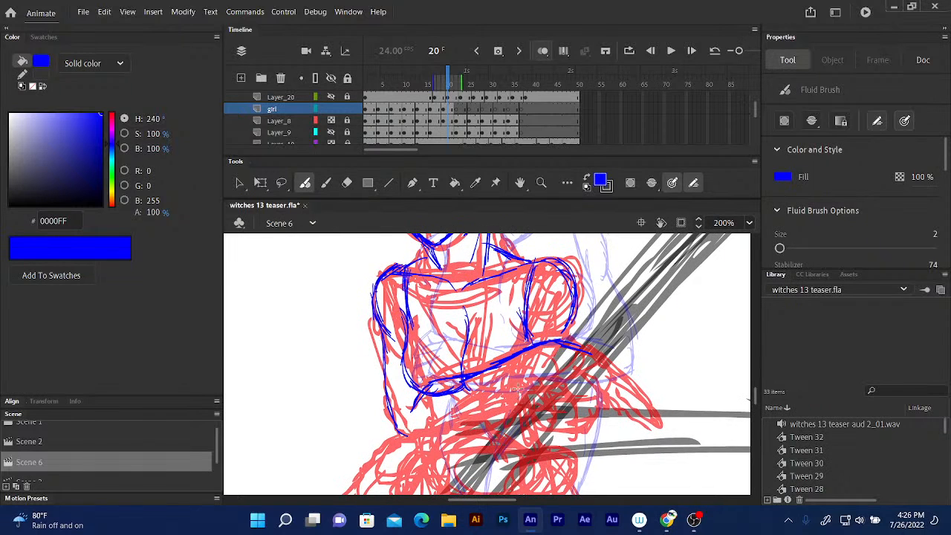
{"action": "mouse_move", "coordinate": [543, 344]}
{"action": "left_mouse_down"}
{"action": "mouse_move", "coordinate": [560, 339]}
{"action": "mouse_move", "coordinate": [586, 359]}
{"action": "left_mouse_up"}
{"action": "left_click_drag", "start_coordinate": [525, 373], "coordinate": [568, 396]}
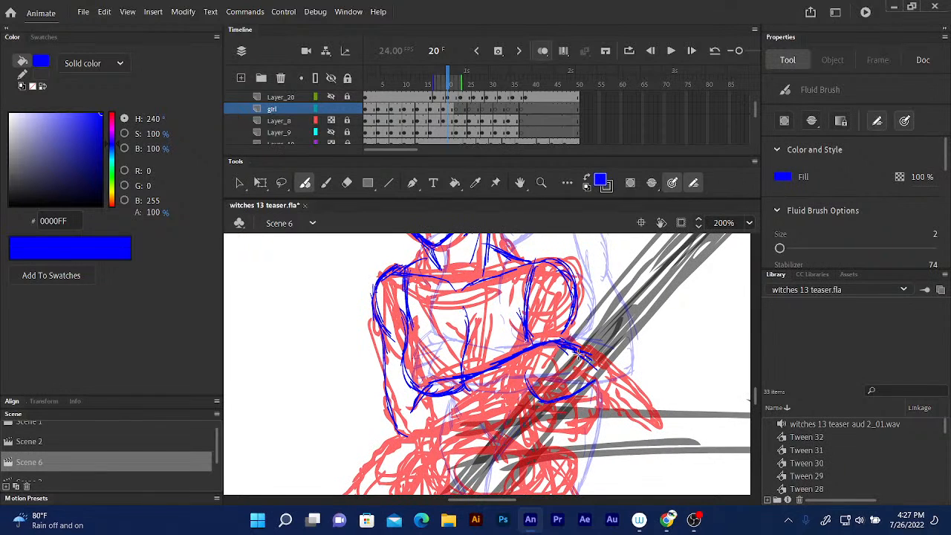
{"action": "left_click_drag", "start_coordinate": [606, 373], "coordinate": [546, 403]}
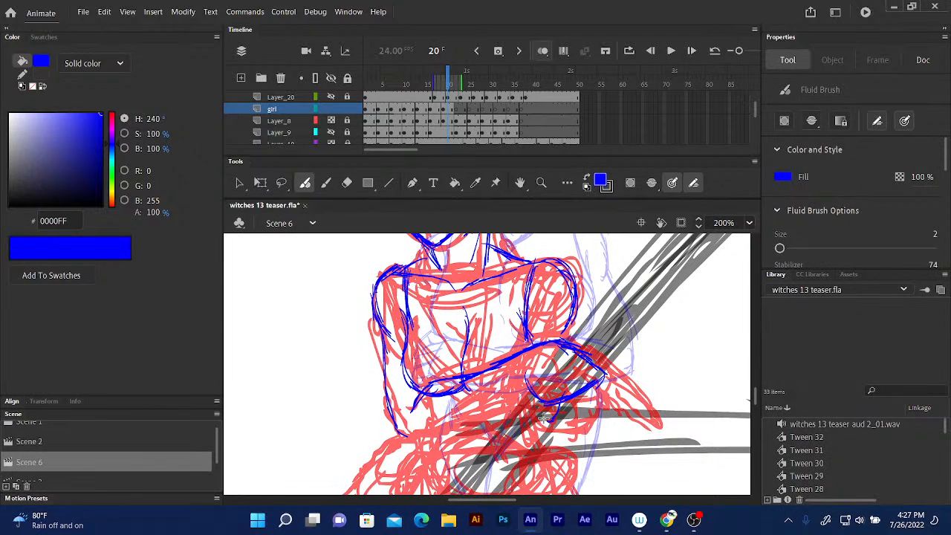
Draw the curled fingers beneath the folded forearm's rounded end and the pointed finger extending outward beside the ear-side arm
{"action": "left_click_drag", "start_coordinate": [540, 419], "coordinate": [528, 403]}
{"action": "left_click_drag", "start_coordinate": [575, 401], "coordinate": [568, 417]}
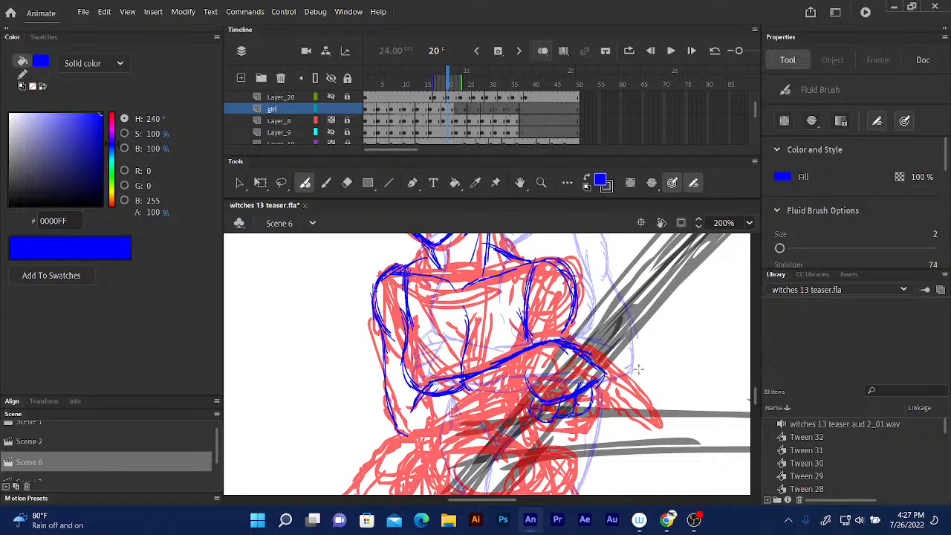
{"action": "left_click_drag", "start_coordinate": [600, 365], "coordinate": [630, 389]}
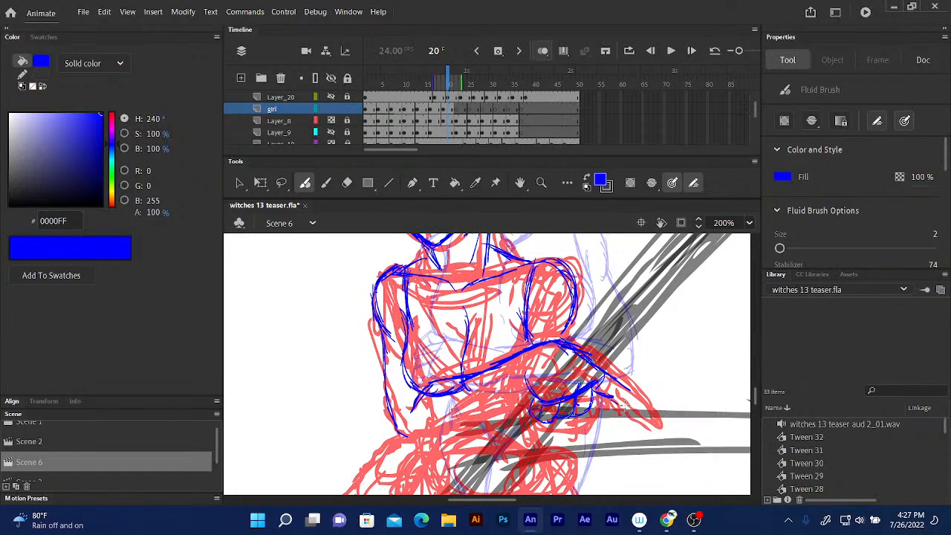
{"action": "mouse_move", "coordinate": [608, 394]}
{"action": "left_mouse_down"}
{"action": "mouse_move", "coordinate": [636, 408]}
{"action": "mouse_move", "coordinate": [637, 396]}
{"action": "left_mouse_up"}
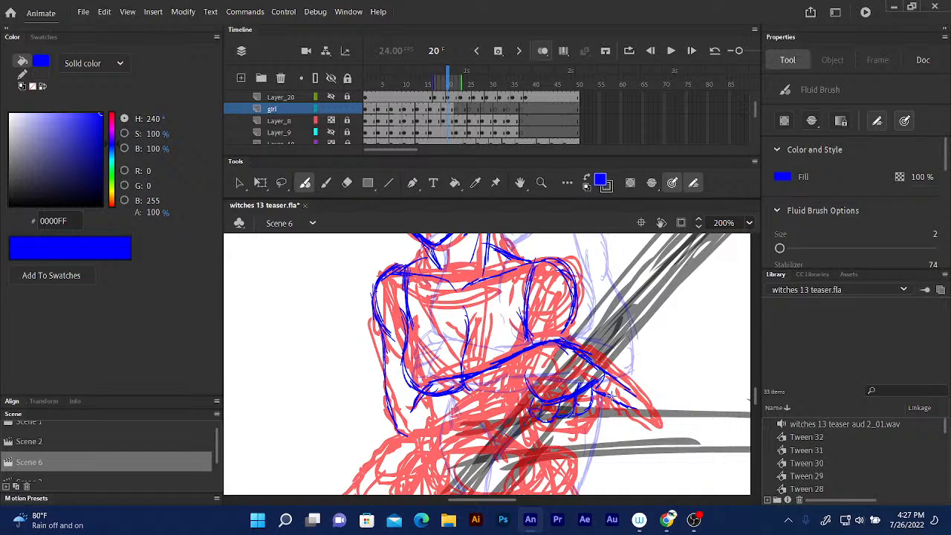
{"action": "mouse_move", "coordinate": [612, 399]}
{"action": "left_mouse_down"}
{"action": "mouse_move", "coordinate": [640, 406]}
{"action": "mouse_move", "coordinate": [632, 391]}
{"action": "mouse_move", "coordinate": [658, 411]}
{"action": "mouse_move", "coordinate": [629, 409]}
{"action": "mouse_move", "coordinate": [657, 414]}
{"action": "left_mouse_up"}
Select the ear-side hand with its fingers and scale it down to about 92 by 60 pixels
{"action": "left_click", "coordinate": [281, 183]}
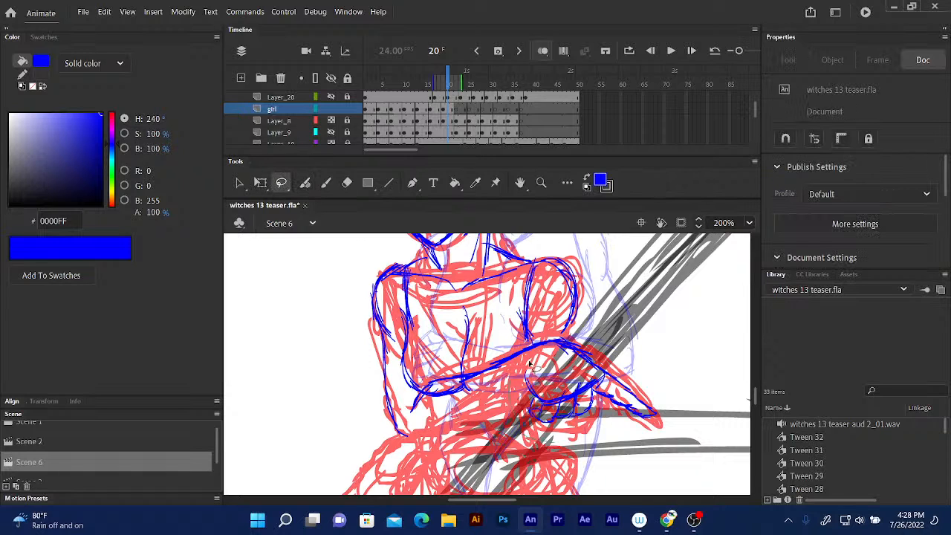
{"action": "mouse_move", "coordinate": [603, 442]}
{"action": "left_mouse_down"}
{"action": "mouse_move", "coordinate": [660, 387]}
{"action": "mouse_move", "coordinate": [618, 358]}
{"action": "left_mouse_up"}
{"action": "left_click_drag", "start_coordinate": [529, 363], "coordinate": [515, 388]}
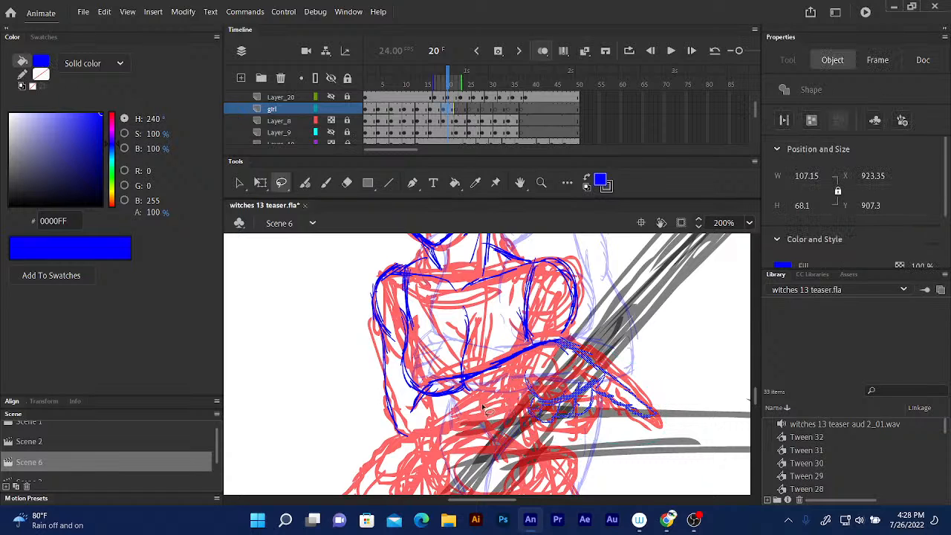
{"action": "key", "text": "q"}
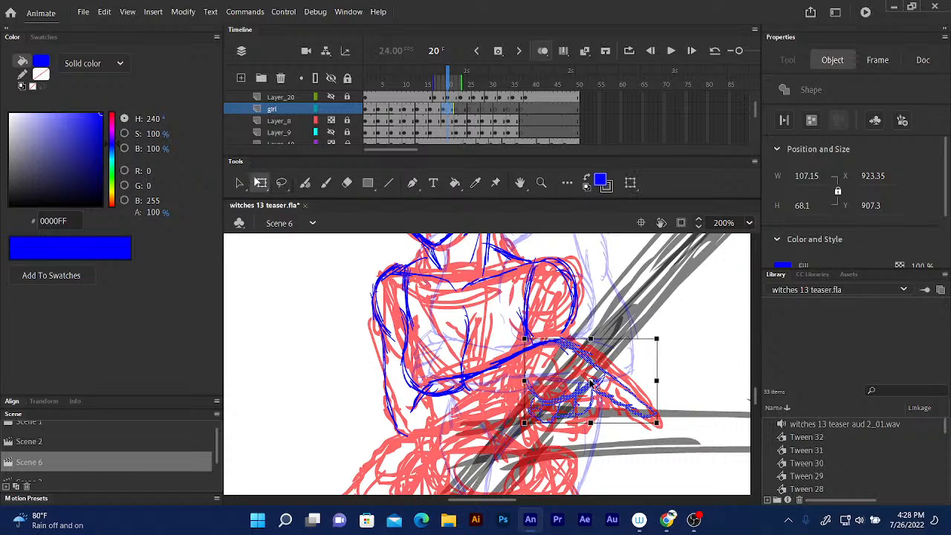
{"action": "left_click_drag", "start_coordinate": [591, 381], "coordinate": [561, 345]}
{"action": "left_click_drag", "start_coordinate": [656, 423], "coordinate": [646, 415]}
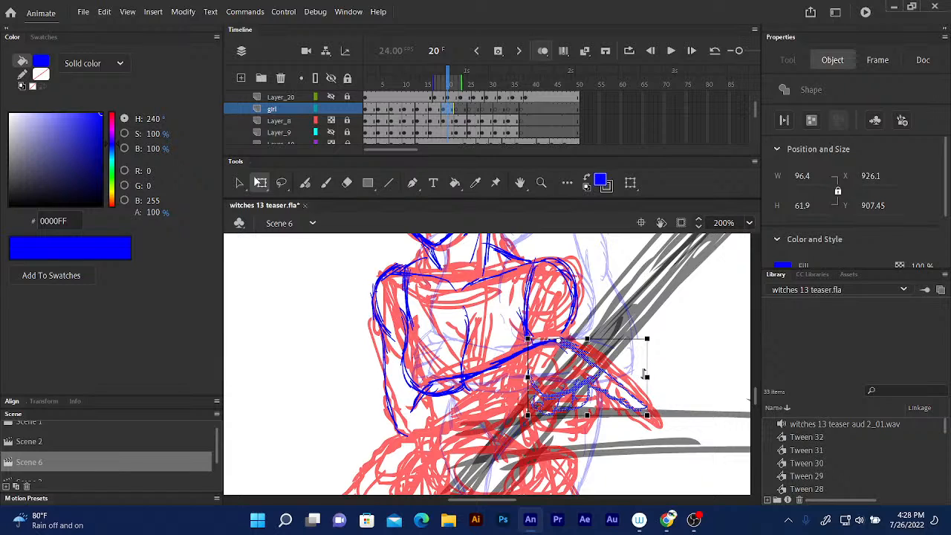
{"action": "left_click_drag", "start_coordinate": [645, 415], "coordinate": [641, 413]}
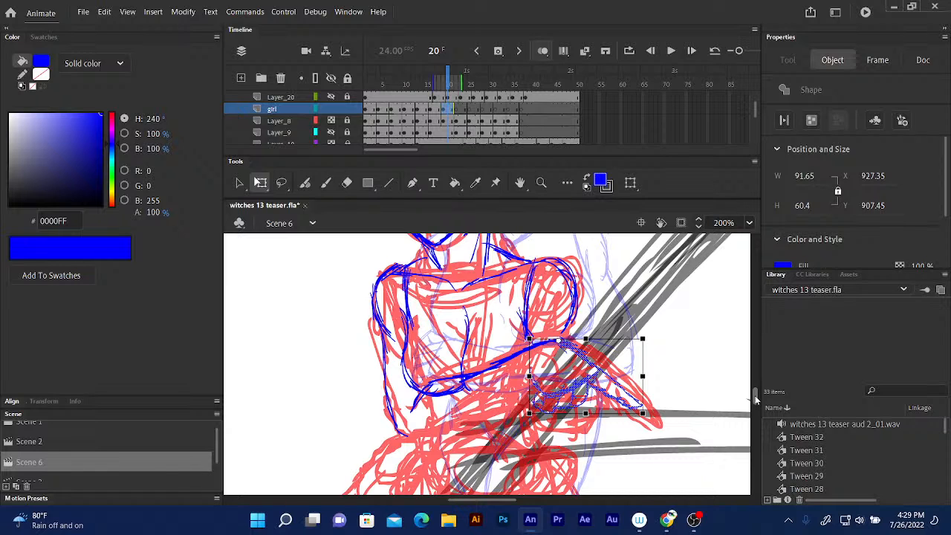
Remove the extra curve under the far elbow and draw the lower forearm's top and bottom edges with a rounded ear-side elbow
{"action": "left_click_drag", "start_coordinate": [754, 388], "coordinate": [754, 401]}
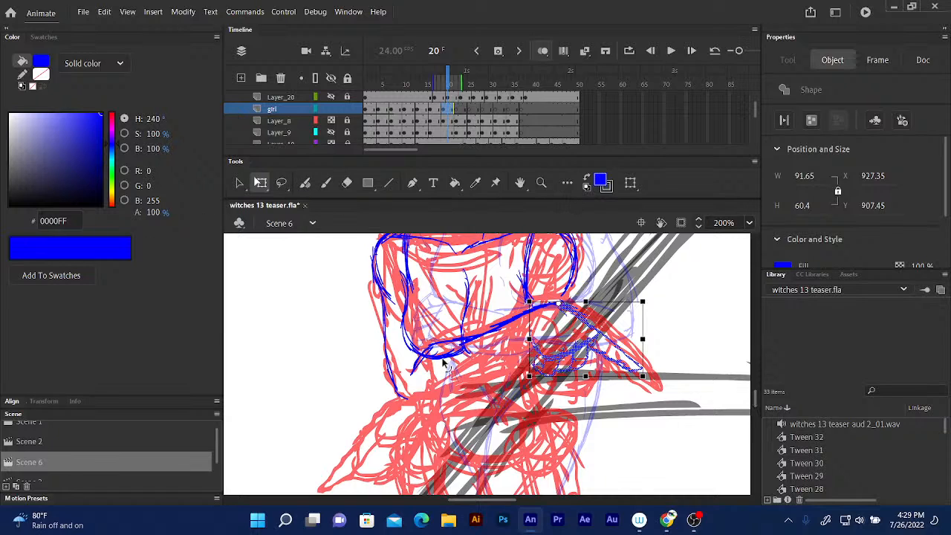
{"action": "mouse_move", "coordinate": [440, 361]}
{"action": "left_mouse_down"}
{"action": "mouse_move", "coordinate": [476, 350]}
{"action": "mouse_move", "coordinate": [449, 370]}
{"action": "left_mouse_up"}
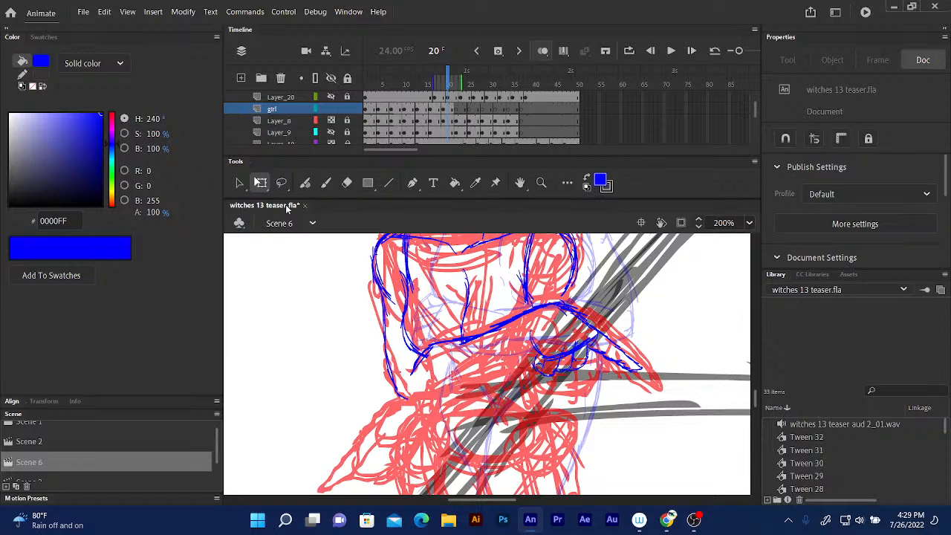
{"action": "left_click", "coordinate": [305, 183]}
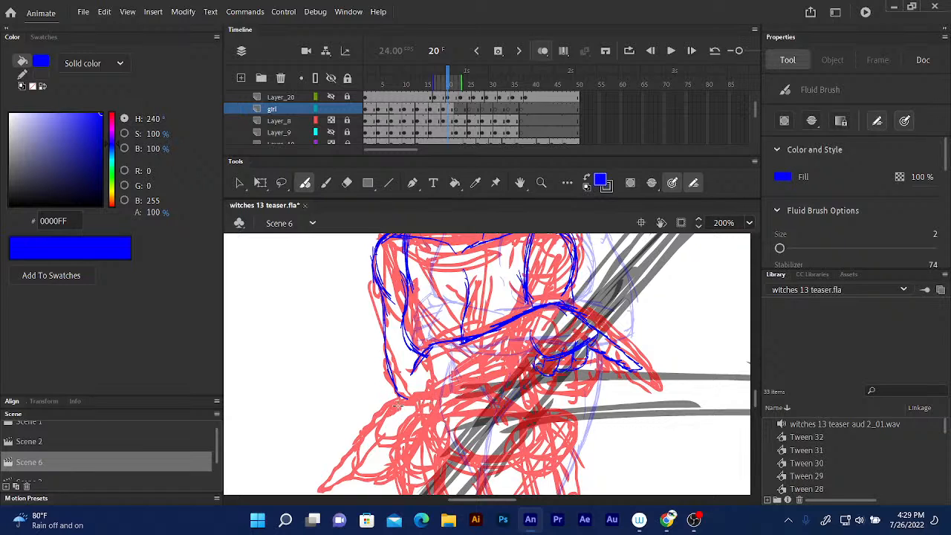
{"action": "mouse_move", "coordinate": [399, 404]}
{"action": "left_mouse_down"}
{"action": "mouse_move", "coordinate": [455, 383]}
{"action": "mouse_move", "coordinate": [416, 395]}
{"action": "mouse_move", "coordinate": [502, 384]}
{"action": "left_mouse_up"}
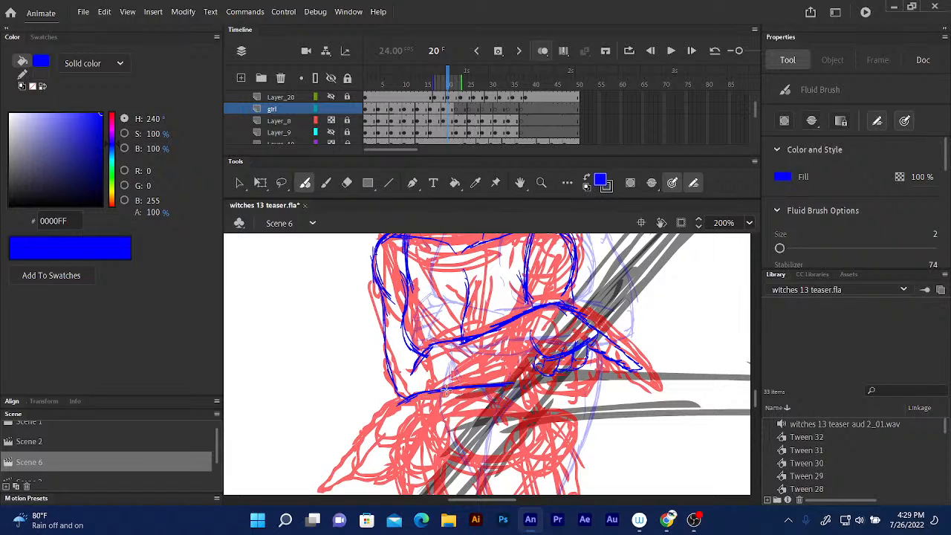
{"action": "left_click_drag", "start_coordinate": [478, 382], "coordinate": [502, 368]}
{"action": "left_click_drag", "start_coordinate": [446, 421], "coordinate": [571, 416]}
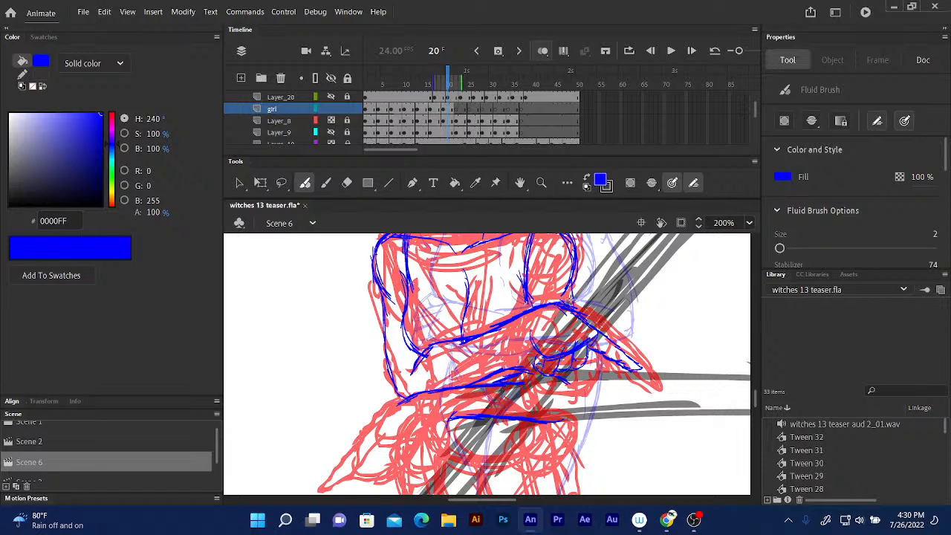
{"action": "mouse_move", "coordinate": [557, 418]}
{"action": "left_mouse_down"}
{"action": "mouse_move", "coordinate": [570, 418]}
{"action": "mouse_move", "coordinate": [573, 375]}
{"action": "left_mouse_up"}
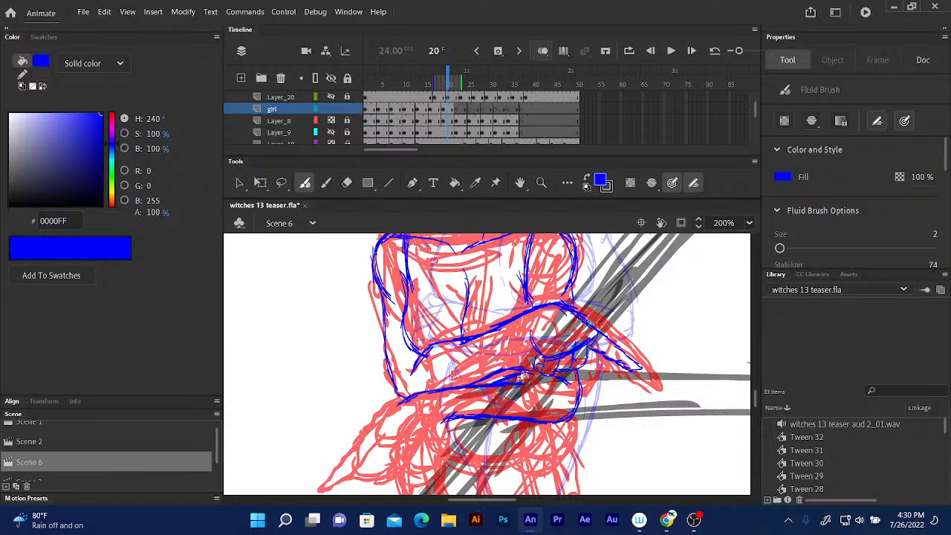
Draw the far-side hand at the end of the lower forearm with a rounded back and small curled fingers beneath
{"action": "scroll", "coordinate": [759, 400], "scroll_direction": "down", "scroll_amount": 1}
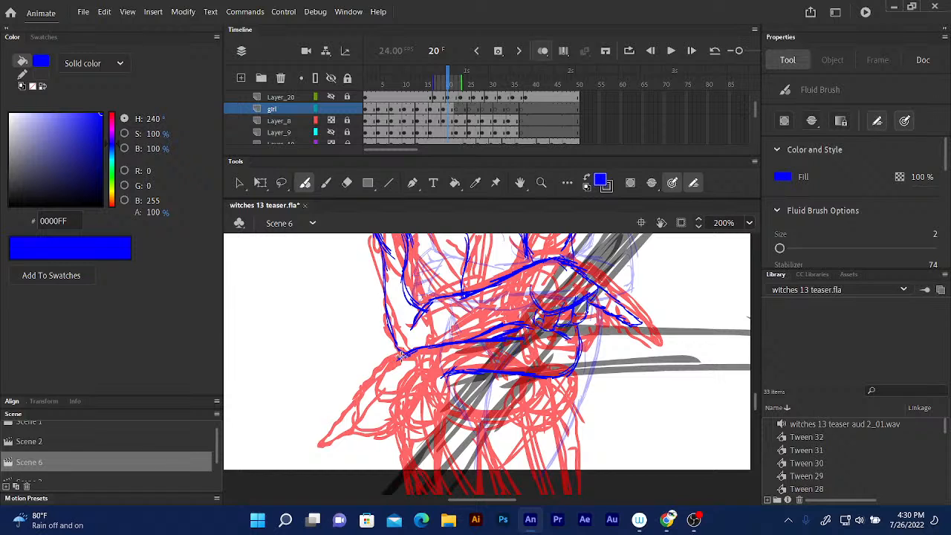
{"action": "mouse_move", "coordinate": [385, 370]}
{"action": "left_mouse_down"}
{"action": "mouse_move", "coordinate": [415, 397]}
{"action": "mouse_move", "coordinate": [393, 393]}
{"action": "mouse_move", "coordinate": [402, 399]}
{"action": "mouse_move", "coordinate": [452, 370]}
{"action": "mouse_move", "coordinate": [426, 385]}
{"action": "mouse_move", "coordinate": [448, 374]}
{"action": "left_mouse_up"}
{"action": "left_click_drag", "start_coordinate": [405, 398], "coordinate": [443, 384]}
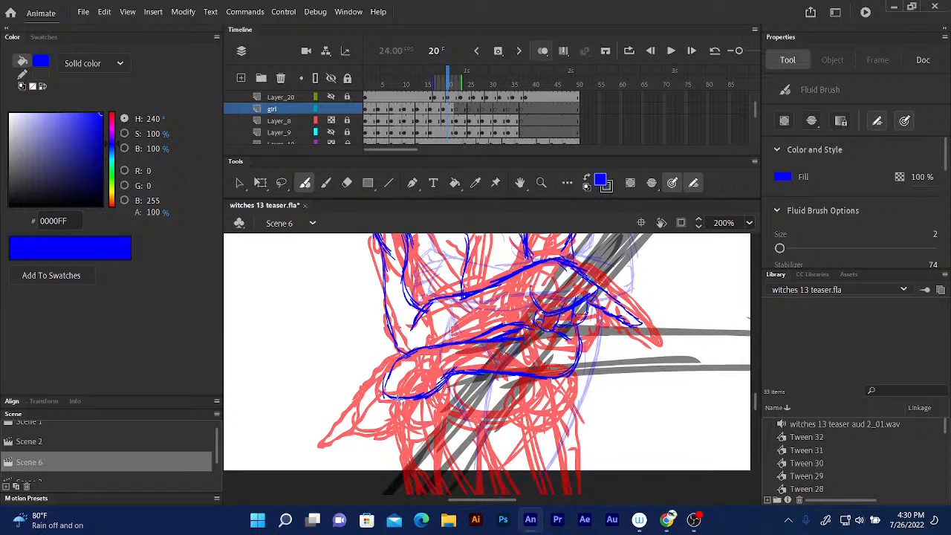
{"action": "left_click_drag", "start_coordinate": [384, 383], "coordinate": [393, 397]}
{"action": "left_click_drag", "start_coordinate": [409, 405], "coordinate": [435, 402]}
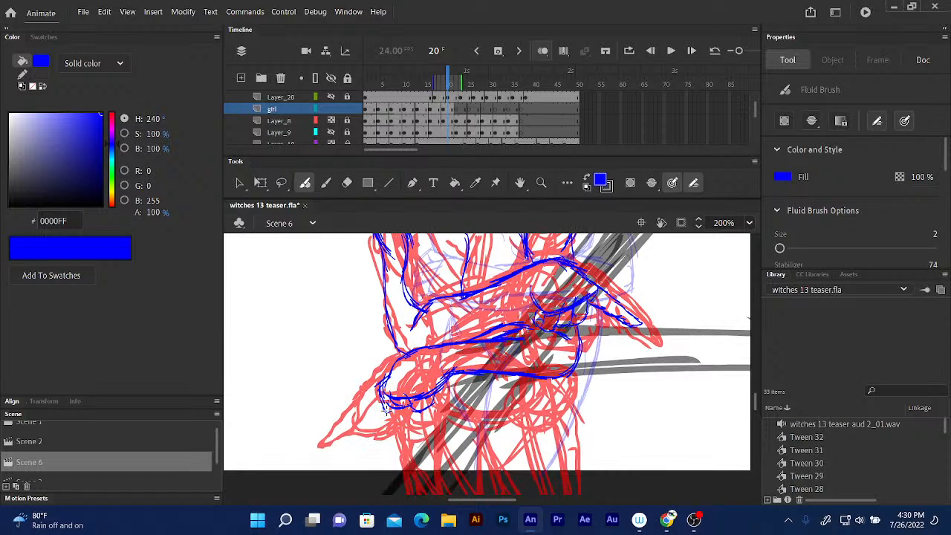
{"action": "mouse_move", "coordinate": [383, 402]}
{"action": "left_mouse_down"}
{"action": "mouse_move", "coordinate": [391, 408]}
{"action": "mouse_move", "coordinate": [378, 384]}
{"action": "left_mouse_up"}
{"action": "mouse_move", "coordinate": [389, 412]}
{"action": "left_mouse_down"}
{"action": "mouse_move", "coordinate": [402, 415]}
{"action": "mouse_move", "coordinate": [389, 413]}
{"action": "left_mouse_up"}
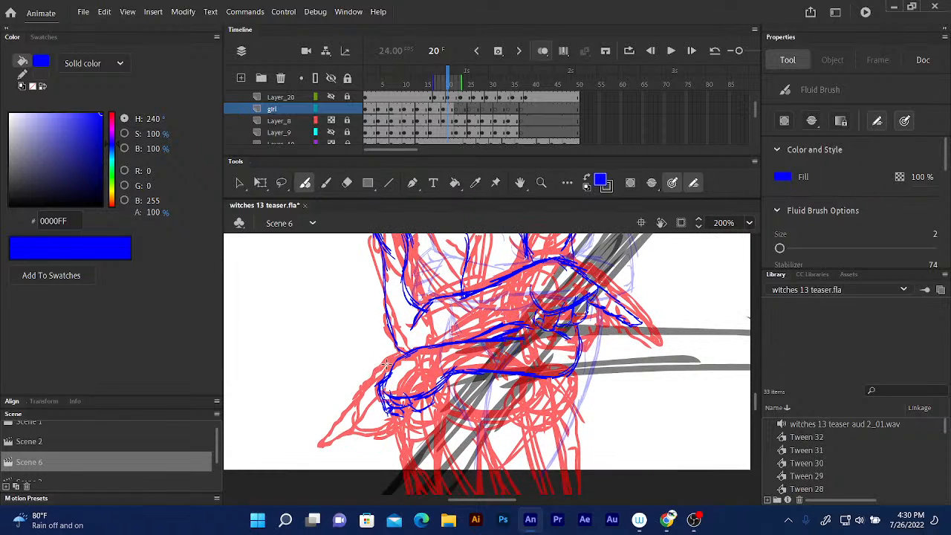
Draw the pointed finger off the far-side hand and extend the lower forearm's upper edge up to the other hand
{"action": "mouse_move", "coordinate": [392, 363]}
{"action": "left_mouse_down"}
{"action": "mouse_move", "coordinate": [374, 372]}
{"action": "mouse_move", "coordinate": [357, 421]}
{"action": "mouse_move", "coordinate": [363, 408]}
{"action": "left_mouse_up"}
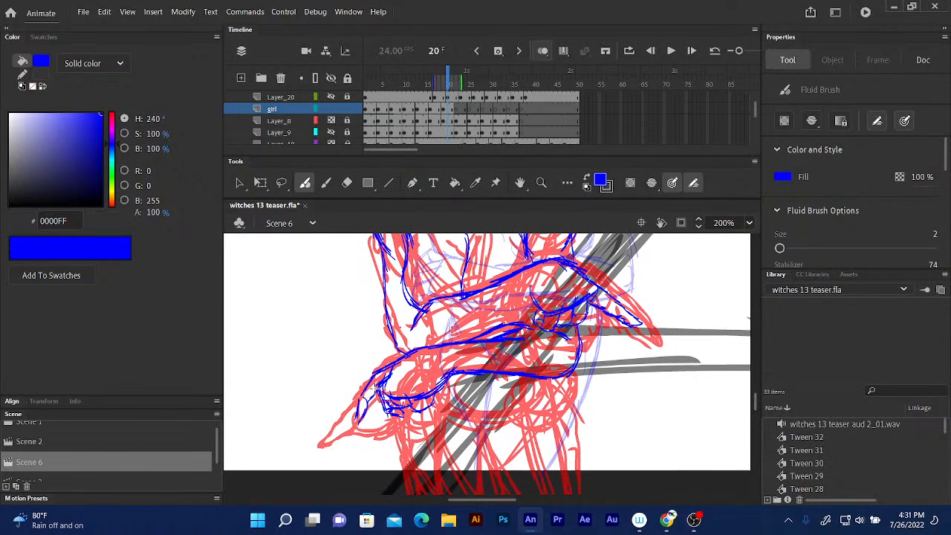
{"action": "left_click_drag", "start_coordinate": [377, 374], "coordinate": [357, 419]}
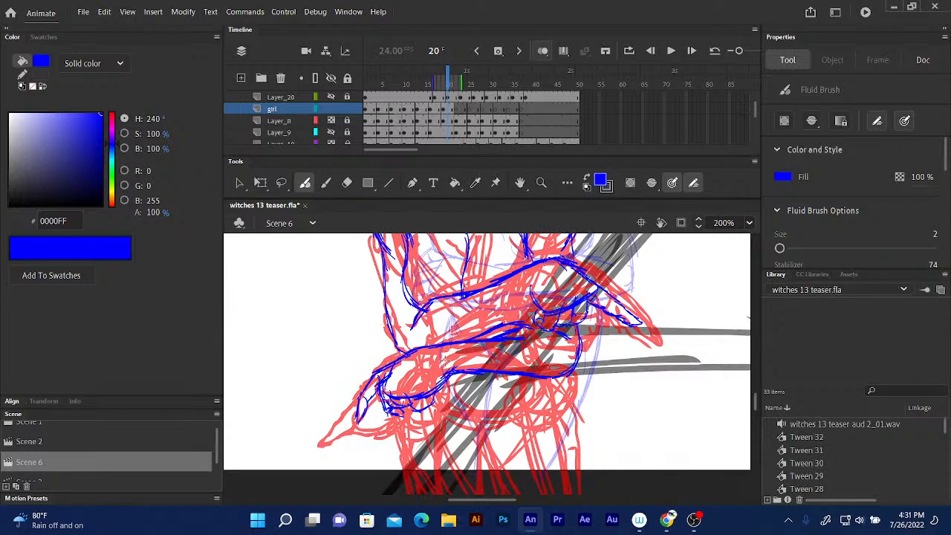
{"action": "left_click_drag", "start_coordinate": [426, 392], "coordinate": [424, 402]}
{"action": "mouse_move", "coordinate": [482, 331]}
{"action": "left_mouse_down"}
{"action": "mouse_move", "coordinate": [523, 323]}
{"action": "mouse_move", "coordinate": [531, 303]}
{"action": "left_mouse_up"}
{"action": "mouse_move", "coordinate": [494, 332]}
{"action": "left_mouse_down"}
{"action": "mouse_move", "coordinate": [531, 301]}
{"action": "mouse_move", "coordinate": [478, 333]}
{"action": "mouse_move", "coordinate": [484, 319]}
{"action": "mouse_move", "coordinate": [531, 298]}
{"action": "mouse_move", "coordinate": [460, 343]}
{"action": "mouse_move", "coordinate": [524, 306]}
{"action": "left_mouse_up"}
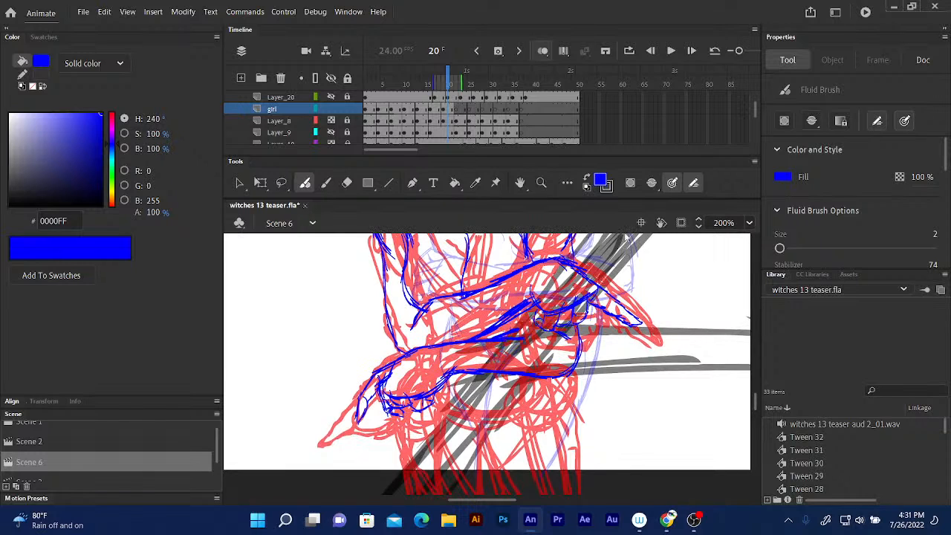
{"action": "mouse_move", "coordinate": [578, 261]}
{"action": "left_mouse_down"}
{"action": "mouse_move", "coordinate": [574, 307]}
{"action": "mouse_move", "coordinate": [575, 273]}
{"action": "left_mouse_up"}
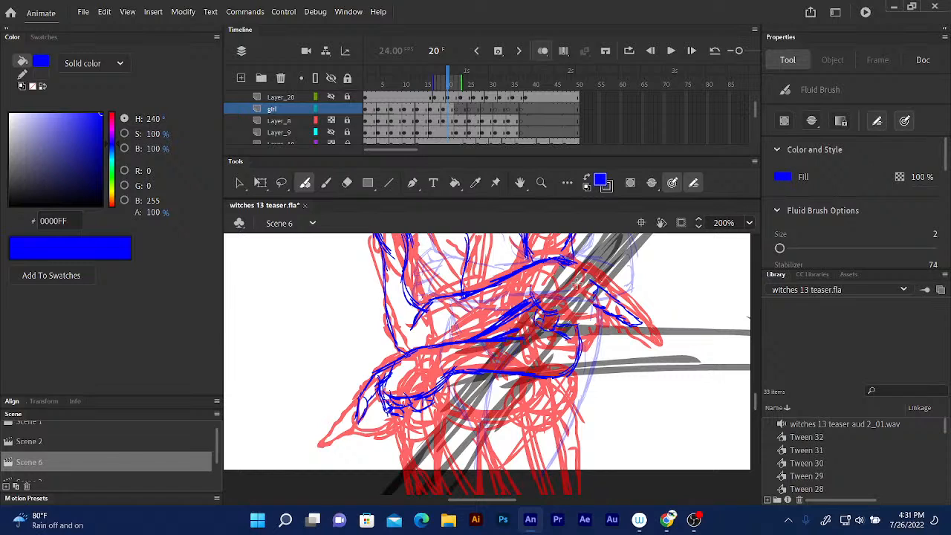
{"action": "key", "text": "ctrl+z"}
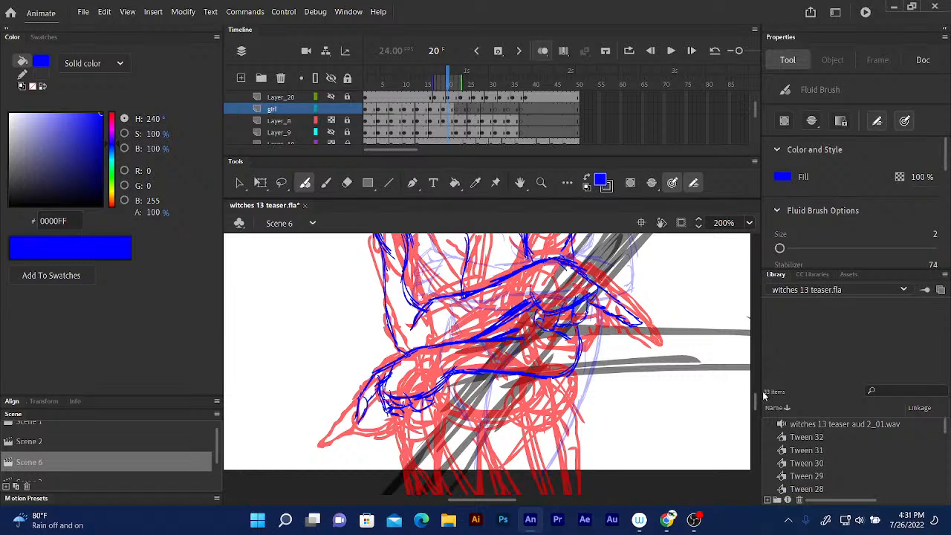
Step back and forth through the frames around frame 22 to compare the poses, ending on frame 21
{"action": "scroll", "coordinate": [757, 392], "scroll_direction": "up", "scroll_amount": 3}
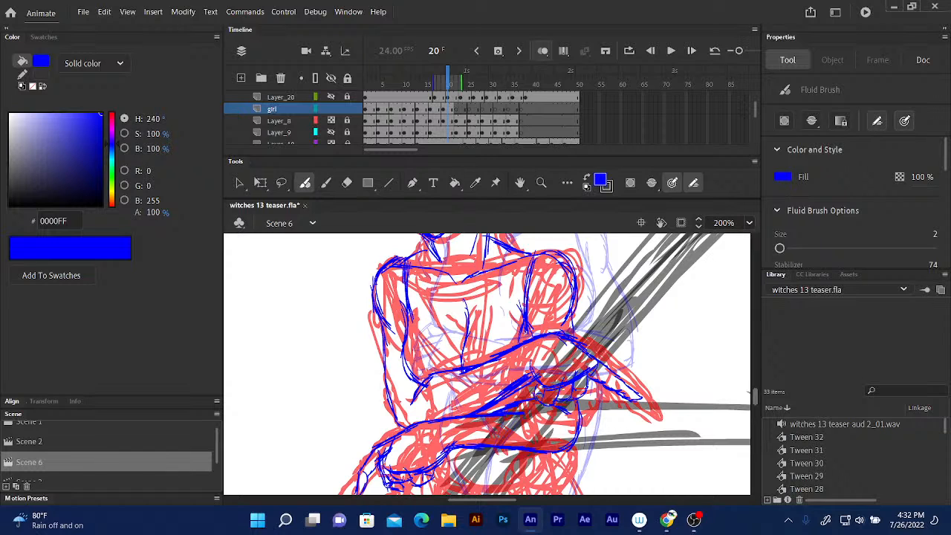
{"action": "scroll", "coordinate": [754, 399], "scroll_direction": "down", "scroll_amount": 5}
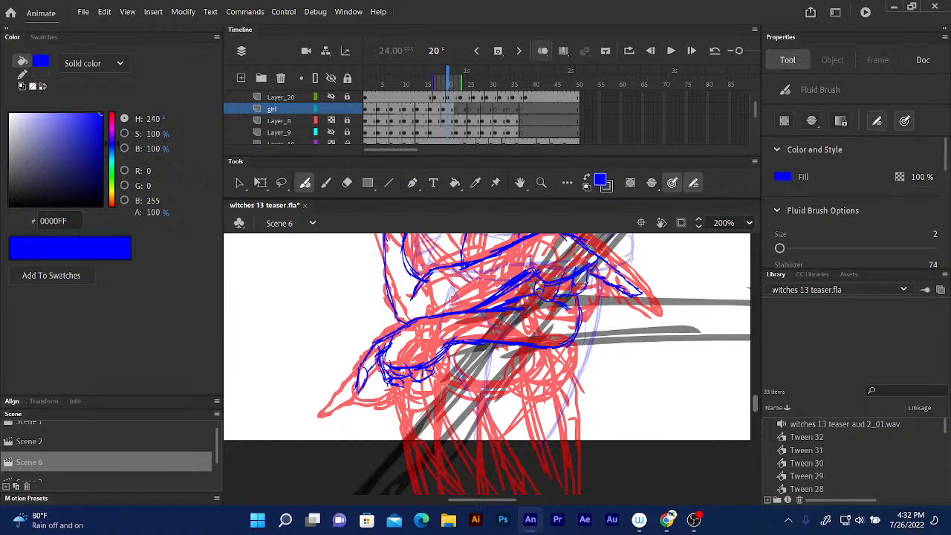
{"action": "left_click", "coordinate": [453, 83]}
{"action": "key", "text": "comma"}
{"action": "key", "text": "comma"}
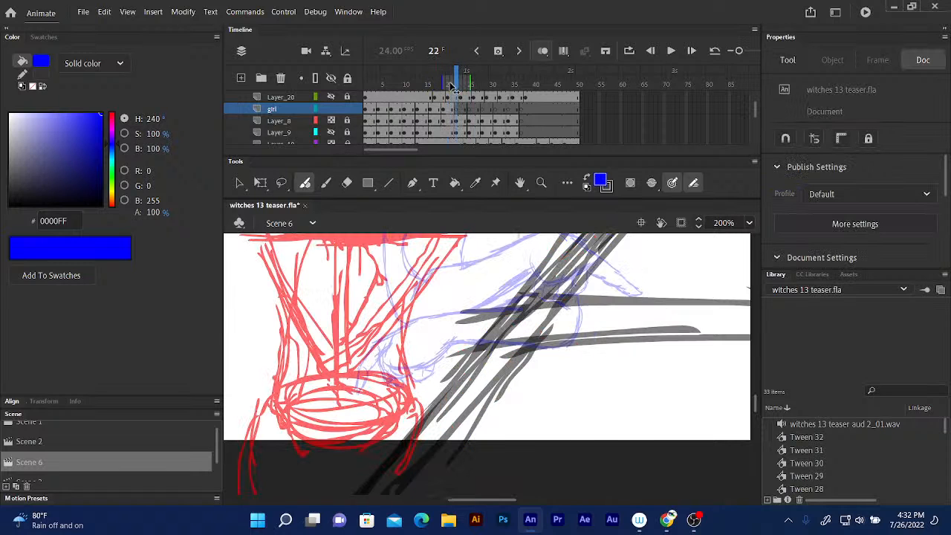
{"action": "key", "text": "period"}
{"action": "key", "text": "period"}
{"action": "key", "text": "period"}
{"action": "key", "text": "period"}
{"action": "key", "text": "period"}
{"action": "key", "text": "period"}
{"action": "key", "text": "period"}
{"action": "key", "text": "comma"}
{"action": "key", "text": "comma"}
{"action": "key", "text": "comma"}
{"action": "key", "text": "comma"}
{"action": "key", "text": "comma"}
{"action": "key", "text": "comma"}
{"action": "key", "text": "period"}
{"action": "key", "text": "comma"}
{"action": "key", "text": "comma"}
{"action": "key", "text": "comma"}
{"action": "key", "text": "period"}
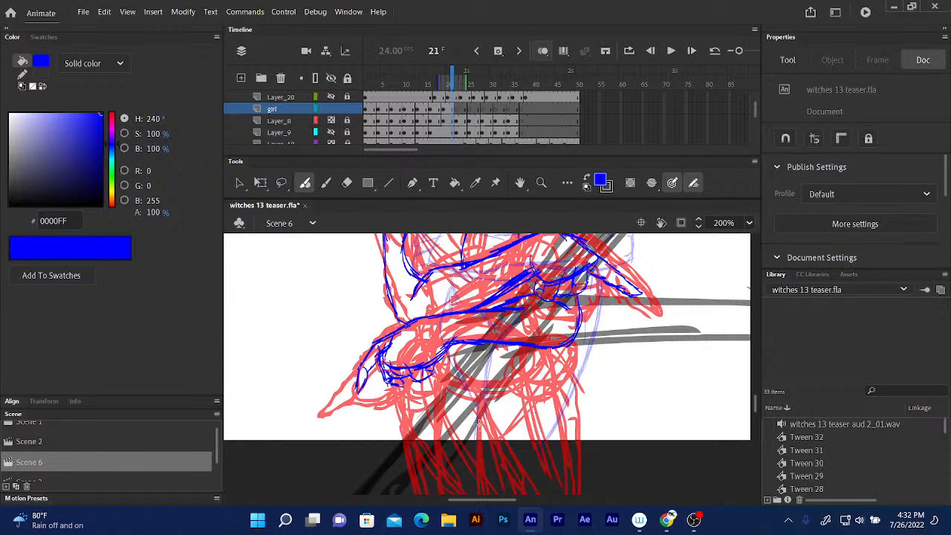
Draw the hips and upper legs below the folded arms with the inner leg line, crotch curve and both outer thigh edges
{"action": "left_click_drag", "start_coordinate": [482, 375], "coordinate": [483, 437]}
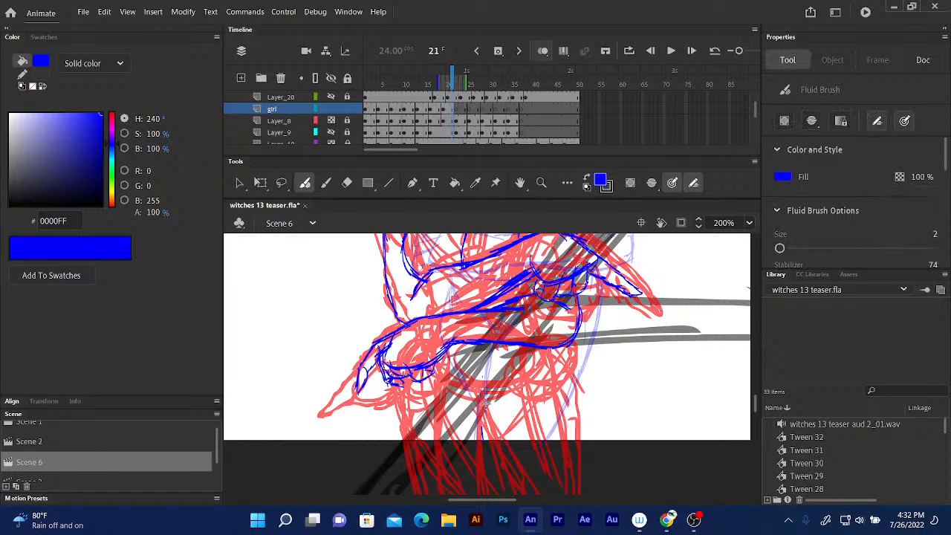
{"action": "mouse_move", "coordinate": [479, 370]}
{"action": "left_mouse_down"}
{"action": "mouse_move", "coordinate": [484, 436]}
{"action": "mouse_move", "coordinate": [498, 461]}
{"action": "left_mouse_up"}
{"action": "left_click_drag", "start_coordinate": [477, 394], "coordinate": [480, 419]}
{"action": "left_click_drag", "start_coordinate": [549, 356], "coordinate": [573, 439]}
{"action": "mouse_move", "coordinate": [567, 404]}
{"action": "left_mouse_down"}
{"action": "mouse_move", "coordinate": [577, 465]}
{"action": "mouse_move", "coordinate": [571, 427]}
{"action": "left_mouse_up"}
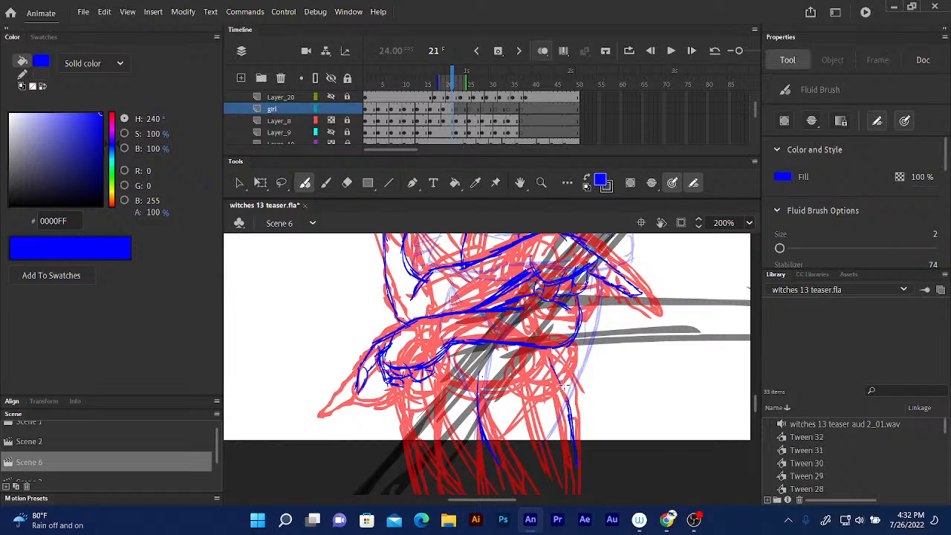
{"action": "mouse_move", "coordinate": [565, 386]}
{"action": "left_mouse_down"}
{"action": "mouse_move", "coordinate": [573, 422]}
{"action": "mouse_move", "coordinate": [575, 360]}
{"action": "left_mouse_up"}
{"action": "left_click_drag", "start_coordinate": [570, 411], "coordinate": [575, 345]}
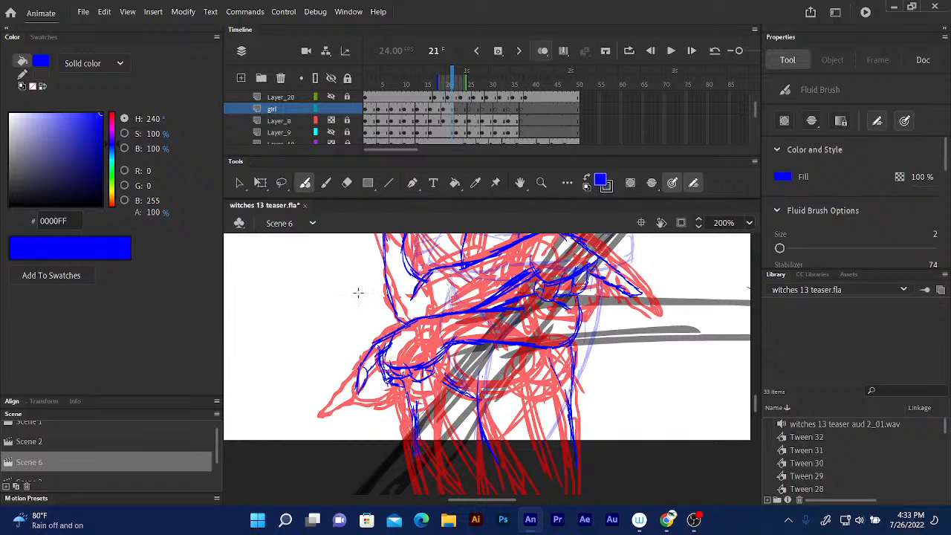
Add a scooped neckline curve below the girl's neck, dipping toward the chest's centre line
{"action": "scroll", "coordinate": [758, 397], "scroll_direction": "up", "scroll_amount": 5}
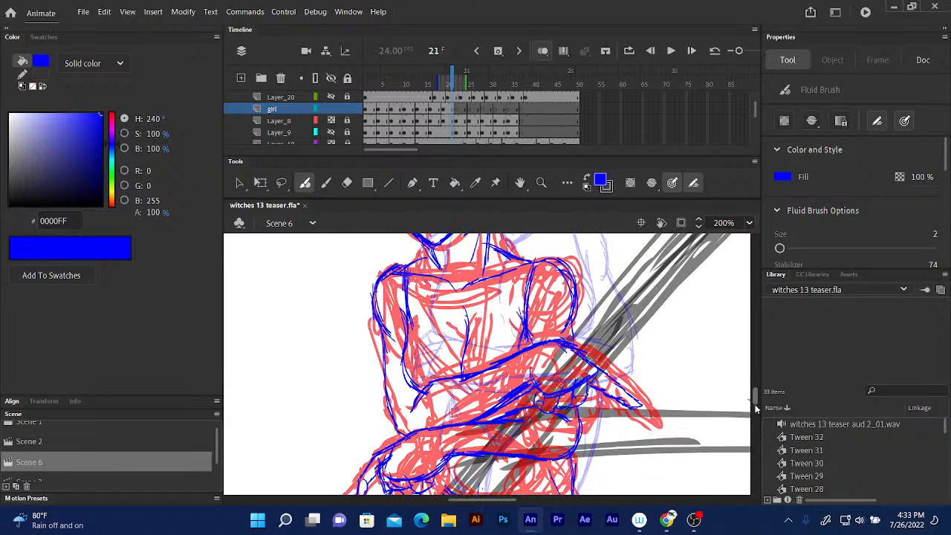
{"action": "scroll", "coordinate": [756, 408], "scroll_direction": "up", "scroll_amount": 5}
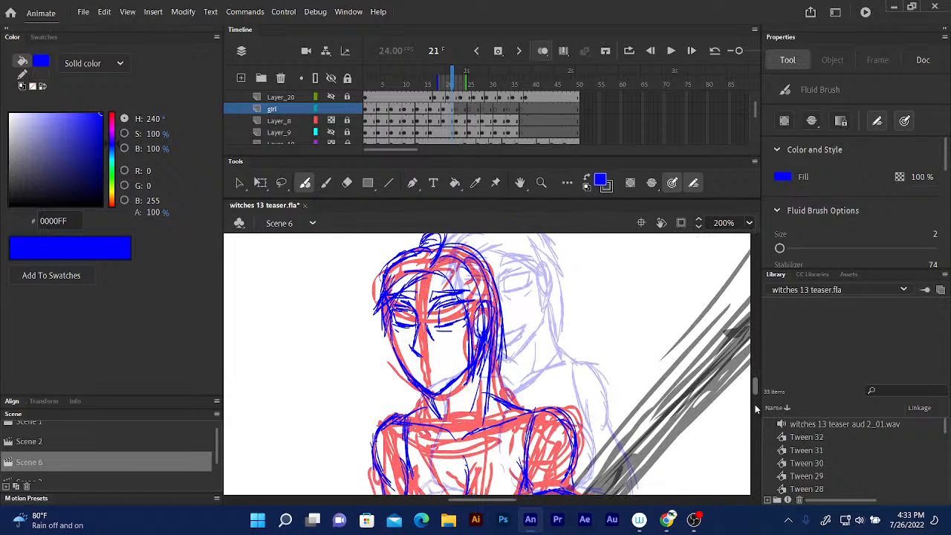
{"action": "scroll", "coordinate": [757, 408], "scroll_direction": "down", "scroll_amount": 1}
{"action": "scroll", "coordinate": [756, 408], "scroll_direction": "down", "scroll_amount": 1}
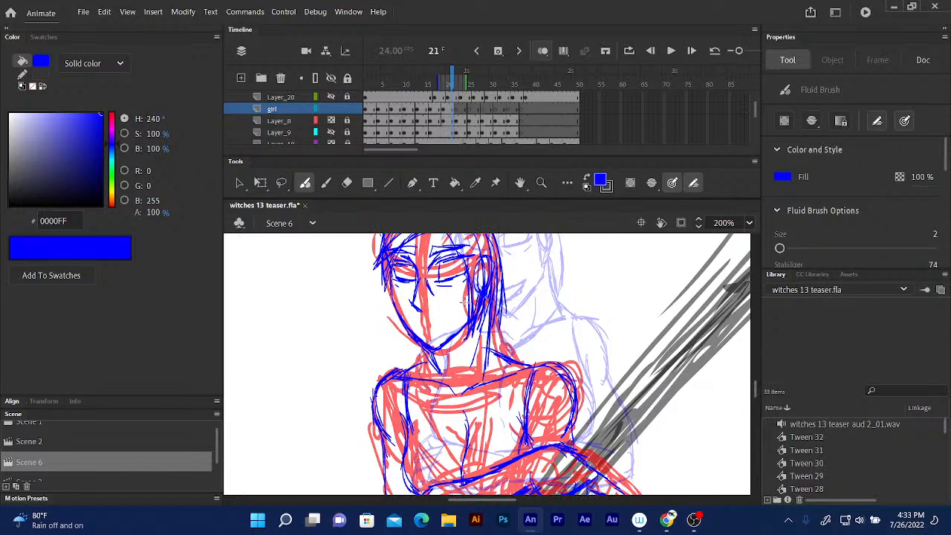
{"action": "left_click_drag", "start_coordinate": [459, 407], "coordinate": [466, 450]}
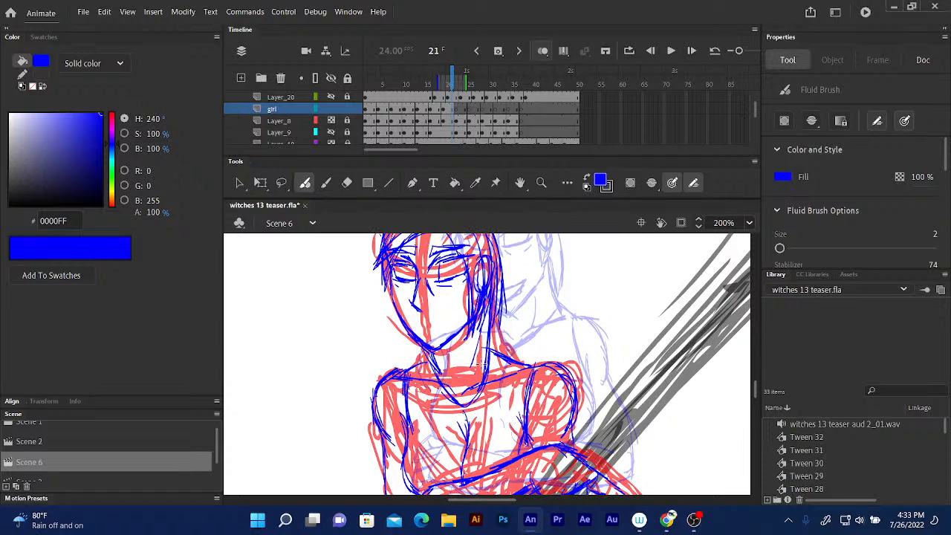
{"action": "mouse_move", "coordinate": [440, 320]}
{"action": "left_mouse_down"}
{"action": "mouse_move", "coordinate": [413, 322]}
{"action": "mouse_move", "coordinate": [426, 333]}
{"action": "mouse_move", "coordinate": [452, 316]}
{"action": "mouse_move", "coordinate": [437, 333]}
{"action": "mouse_move", "coordinate": [427, 328]}
{"action": "mouse_move", "coordinate": [447, 316]}
{"action": "left_mouse_up"}
Step back through the earlier walk frames and forward to frame 24 to review the girl's poses
{"action": "left_click", "coordinate": [450, 85]}
{"action": "key", "text": "comma"}
{"action": "key", "text": "comma"}
{"action": "key", "text": "comma"}
{"action": "key", "text": "comma"}
{"action": "key", "text": "comma"}
{"action": "key", "text": "comma"}
{"action": "key", "text": "comma"}
{"action": "key", "text": "comma"}
{"action": "key", "text": "comma"}
{"action": "key", "text": "comma"}
{"action": "key", "text": "comma"}
{"action": "key", "text": "comma"}
{"action": "key", "text": "comma"}
{"action": "key", "text": "comma"}
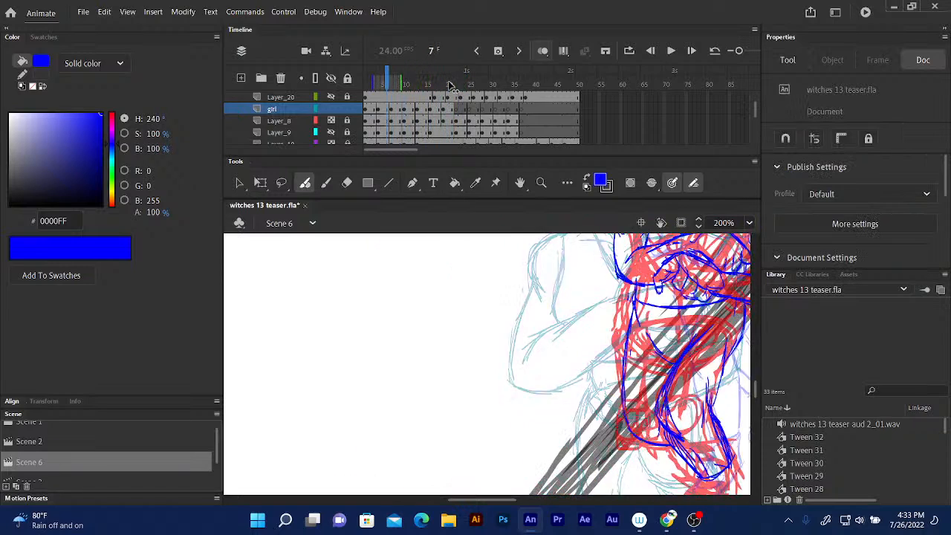
{"action": "key", "text": "comma"}
{"action": "key", "text": "comma"}
{"action": "key", "text": "comma"}
{"action": "key", "text": "comma"}
{"action": "key", "text": "comma"}
{"action": "key", "text": "comma"}
{"action": "key", "text": "period"}
{"action": "key", "text": "period"}
{"action": "key", "text": "period"}
{"action": "key", "text": "period"}
{"action": "key", "text": "period"}
{"action": "key", "text": "period"}
{"action": "key", "text": "period"}
{"action": "key", "text": "period"}
{"action": "key", "text": "period"}
{"action": "key", "text": "period"}
{"action": "key", "text": "period"}
{"action": "key", "text": "period"}
{"action": "key", "text": "period"}
{"action": "key", "text": "period"}
{"action": "key", "text": "period"}
{"action": "key", "text": "period"}
{"action": "key", "text": "period"}
{"action": "key", "text": "period"}
{"action": "key", "text": "period"}
{"action": "key", "text": "period"}
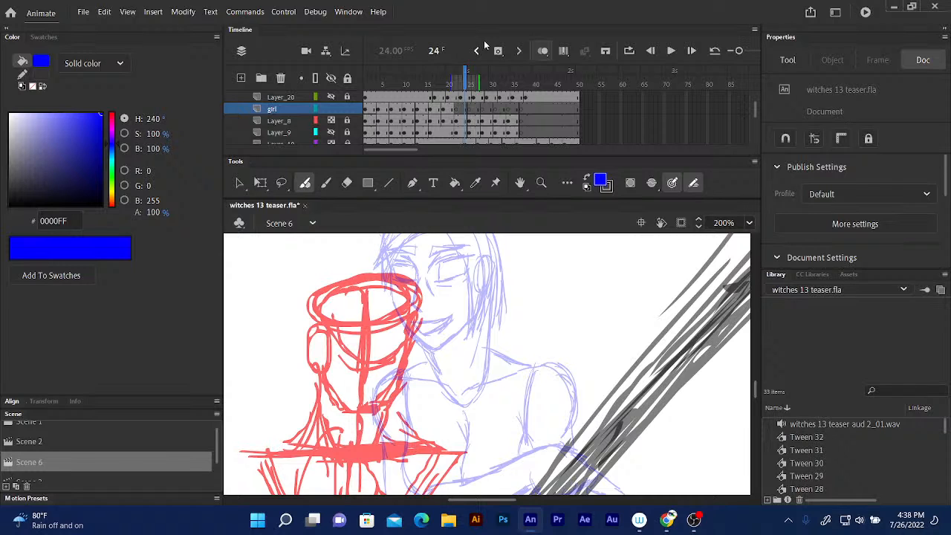
Switch to OBS, mute and unmute the Mic/Aux audio, and return to Animate
{"action": "mouse_move", "coordinate": [707, 529]}
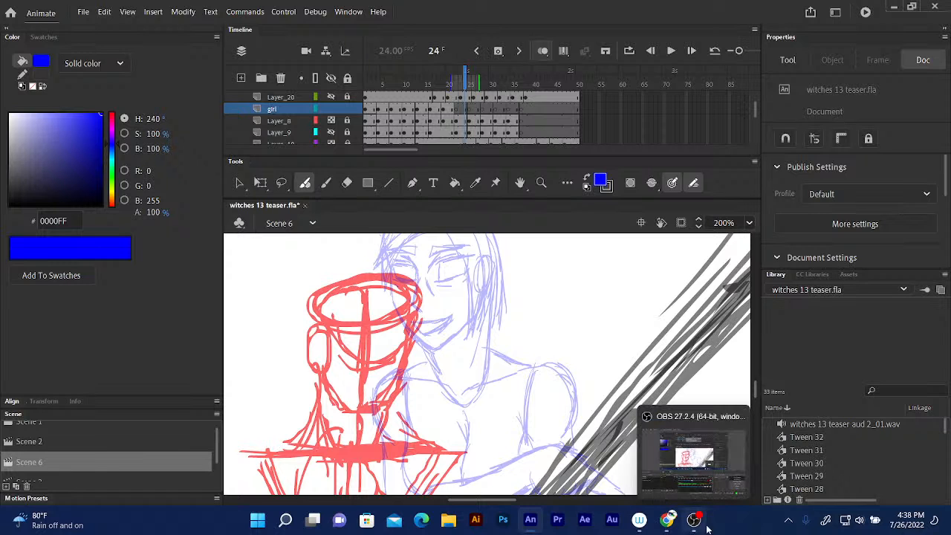
{"action": "left_click", "coordinate": [674, 452]}
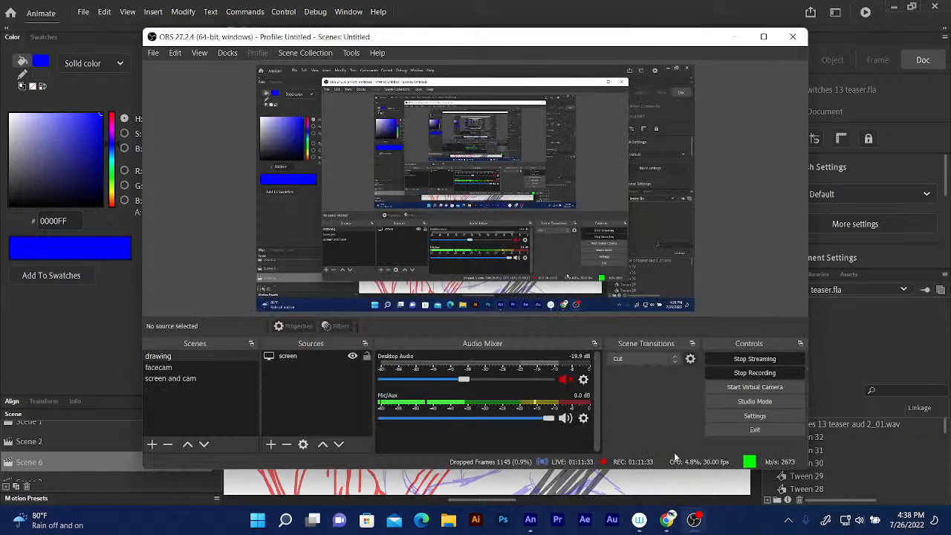
{"action": "left_click", "coordinate": [566, 418]}
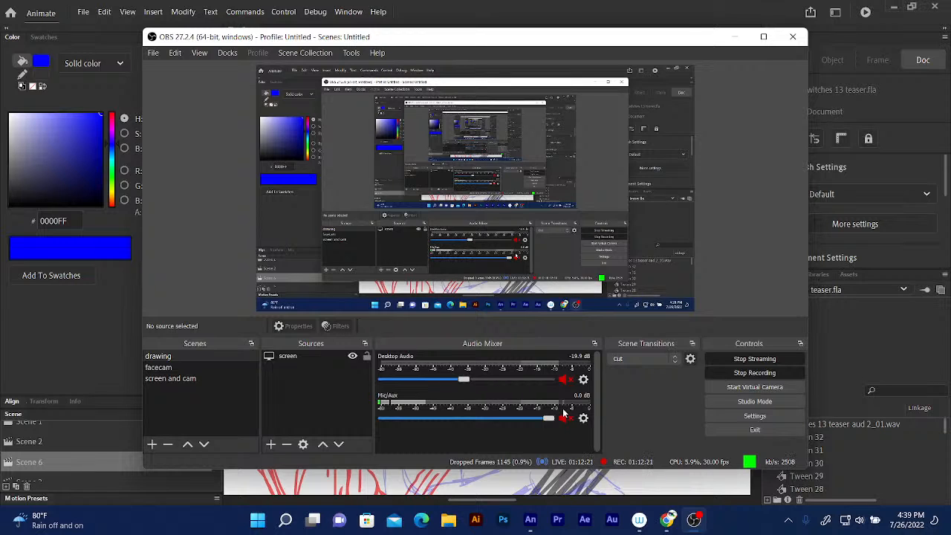
{"action": "left_click", "coordinate": [566, 418]}
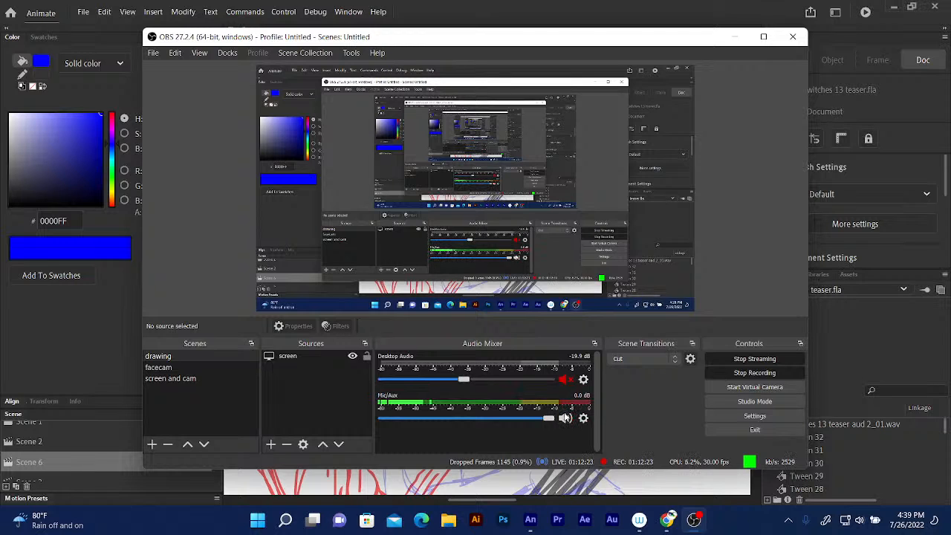
{"action": "left_click", "coordinate": [415, 11]}
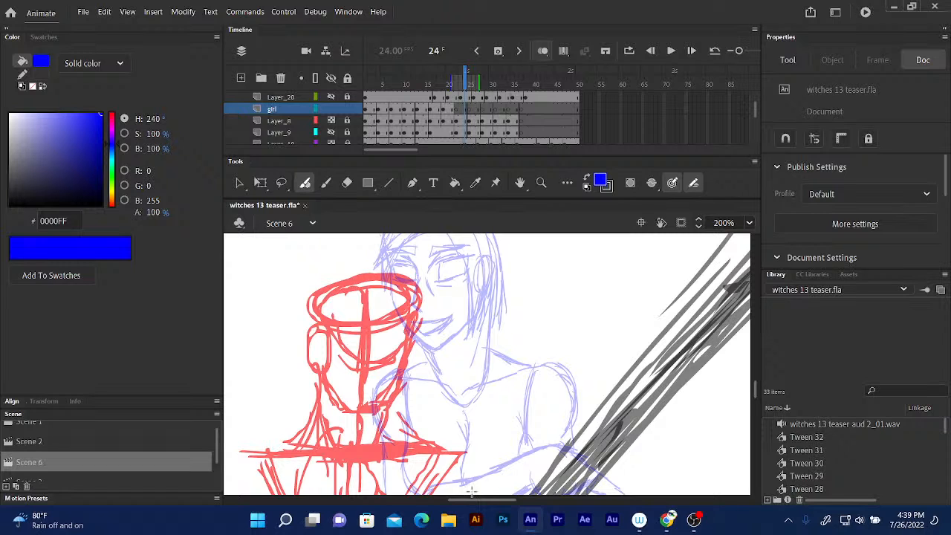
Draw the girl's jaw, pointed chin, cheek and forehead contour in blue over the red head rough at frame 24
{"action": "left_click_drag", "start_coordinate": [475, 503], "coordinate": [464, 504]}
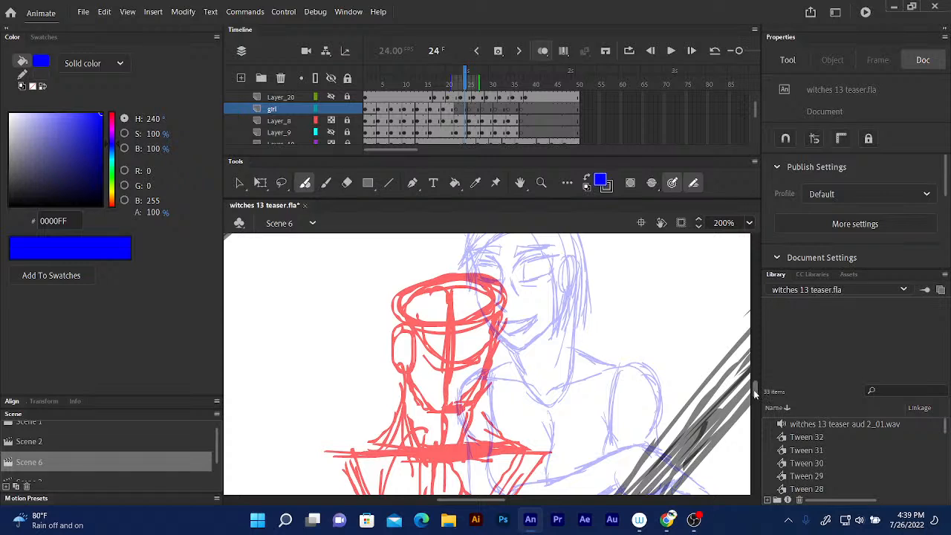
{"action": "scroll", "coordinate": [756, 391], "scroll_direction": "down", "scroll_amount": 2}
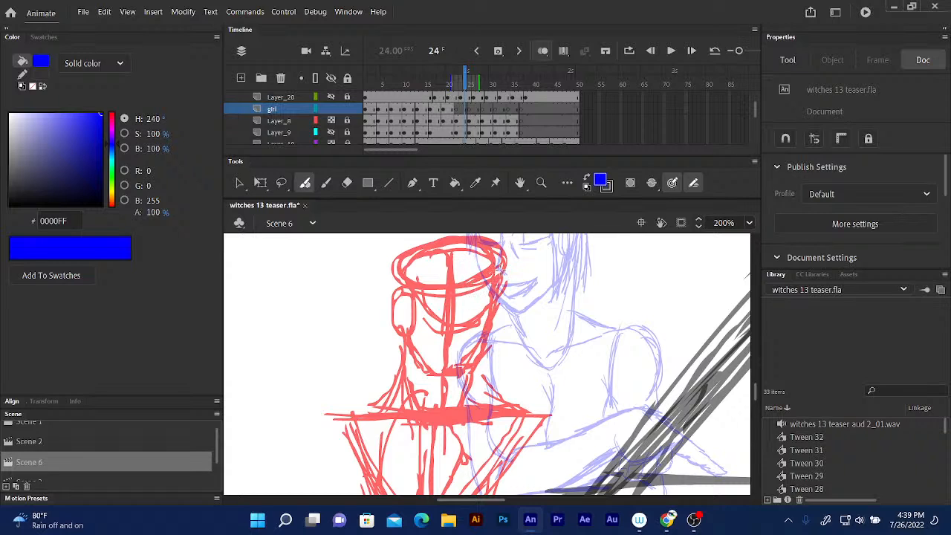
{"action": "mouse_move", "coordinate": [503, 261]}
{"action": "left_mouse_down"}
{"action": "mouse_move", "coordinate": [473, 356]}
{"action": "mouse_move", "coordinate": [496, 309]}
{"action": "mouse_move", "coordinate": [462, 371]}
{"action": "mouse_move", "coordinate": [430, 362]}
{"action": "mouse_move", "coordinate": [406, 323]}
{"action": "mouse_move", "coordinate": [408, 339]}
{"action": "mouse_move", "coordinate": [448, 375]}
{"action": "left_mouse_up"}
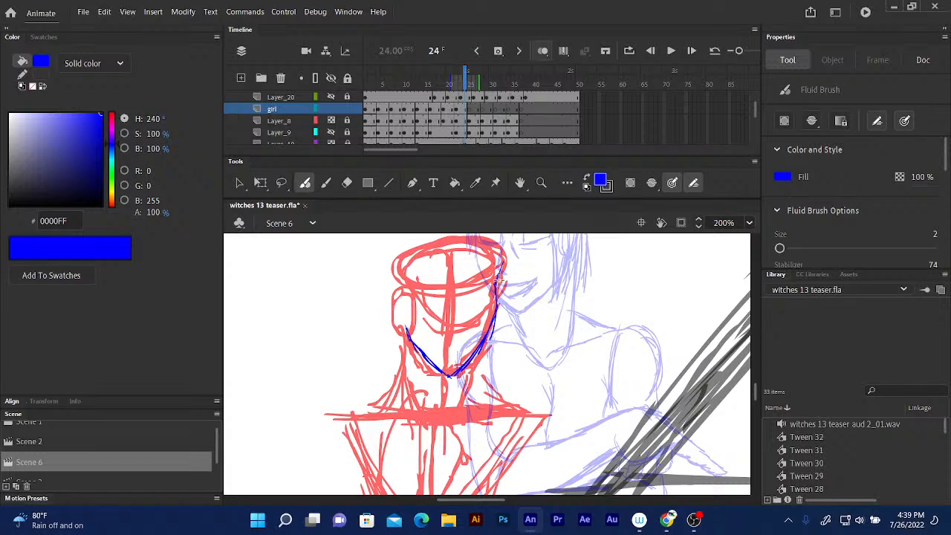
{"action": "mouse_move", "coordinate": [500, 255]}
{"action": "left_mouse_down"}
{"action": "mouse_move", "coordinate": [471, 240]}
{"action": "mouse_move", "coordinate": [449, 247]}
{"action": "mouse_move", "coordinate": [450, 234]}
{"action": "mouse_move", "coordinate": [495, 301]}
{"action": "mouse_move", "coordinate": [493, 287]}
{"action": "mouse_move", "coordinate": [491, 328]}
{"action": "left_mouse_up"}
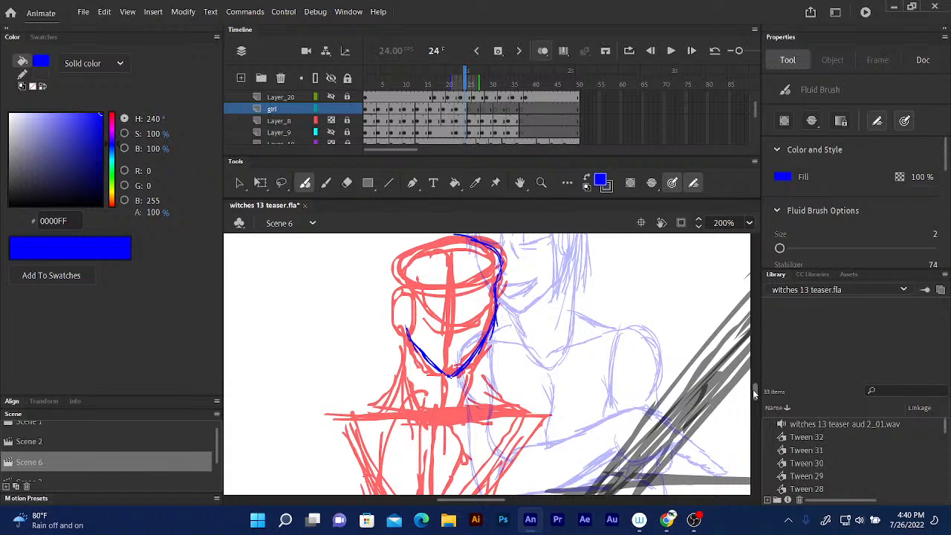
Try to draw the nose line, eyes and brows inside the girl's face outline
{"action": "scroll", "coordinate": [754, 381], "scroll_direction": "up", "scroll_amount": 3}
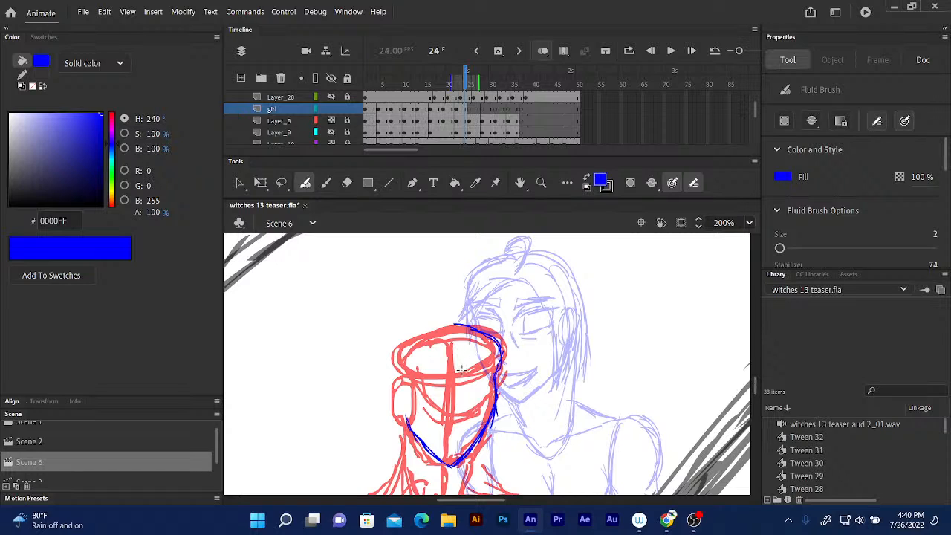
{"action": "mouse_move", "coordinate": [463, 377]}
{"action": "left_mouse_down"}
{"action": "mouse_move", "coordinate": [480, 360]}
{"action": "mouse_move", "coordinate": [466, 369]}
{"action": "mouse_move", "coordinate": [476, 365]}
{"action": "mouse_move", "coordinate": [456, 423]}
{"action": "left_mouse_up"}
{"action": "left_click_drag", "start_coordinate": [436, 369], "coordinate": [450, 393]}
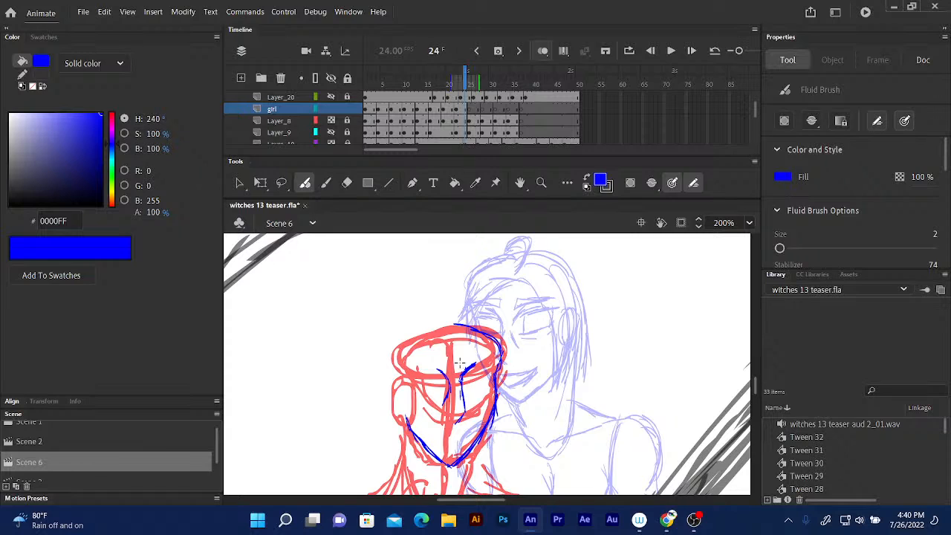
{"action": "mouse_move", "coordinate": [461, 368]}
{"action": "left_mouse_down"}
{"action": "mouse_move", "coordinate": [487, 359]}
{"action": "mouse_move", "coordinate": [417, 364]}
{"action": "left_mouse_up"}
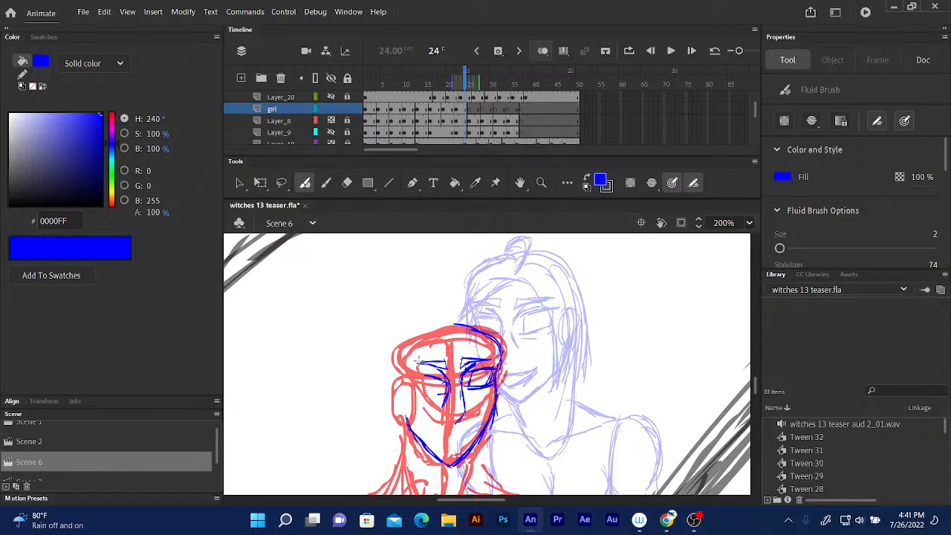
{"action": "mouse_move", "coordinate": [416, 361]}
{"action": "left_mouse_down"}
{"action": "mouse_move", "coordinate": [439, 371]}
{"action": "mouse_move", "coordinate": [427, 398]}
{"action": "mouse_move", "coordinate": [457, 416]}
{"action": "mouse_move", "coordinate": [427, 358]}
{"action": "mouse_move", "coordinate": [467, 364]}
{"action": "mouse_move", "coordinate": [473, 389]}
{"action": "mouse_move", "coordinate": [479, 359]}
{"action": "mouse_move", "coordinate": [491, 394]}
{"action": "left_mouse_up"}
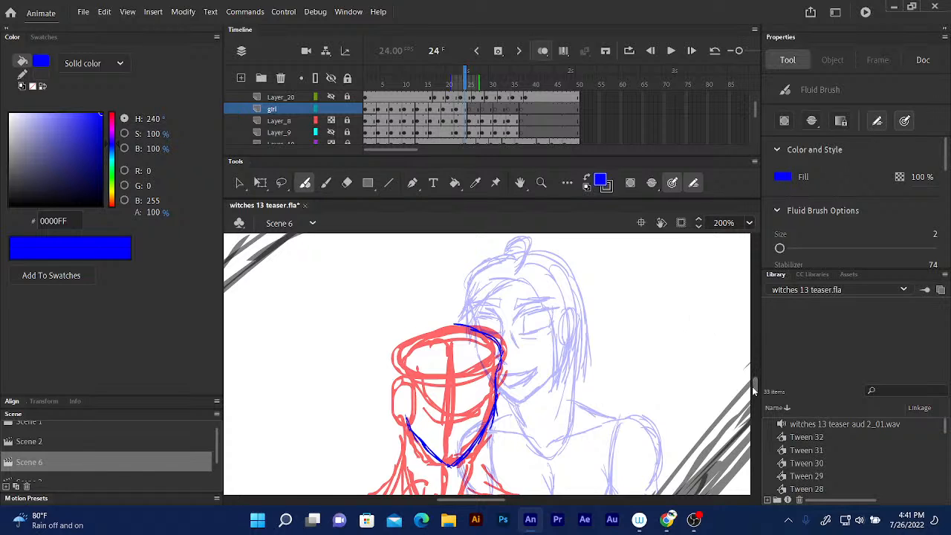
Draw the ear with tapering strands hanging below it, plus the neck lines under the jaw
{"action": "scroll", "coordinate": [752, 390], "scroll_direction": "down", "scroll_amount": 3}
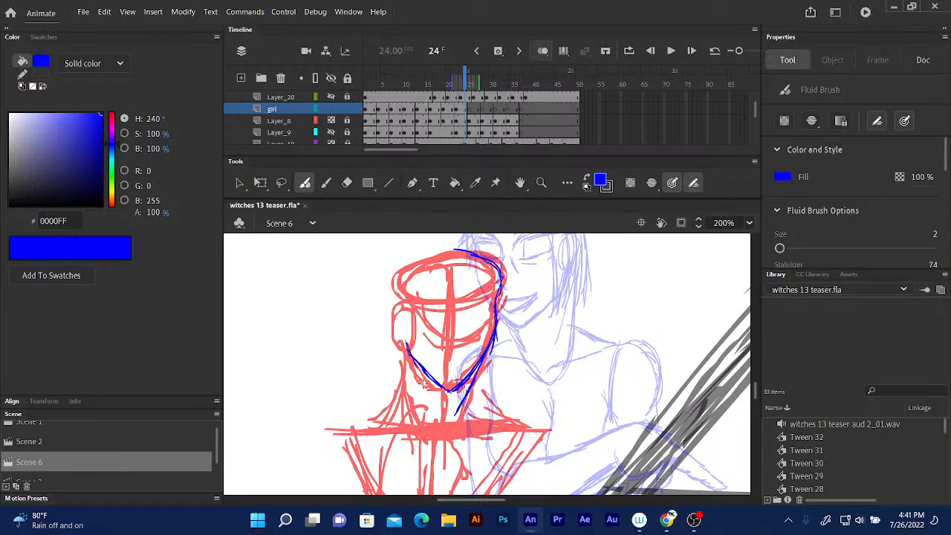
{"action": "left_click_drag", "start_coordinate": [415, 376], "coordinate": [394, 413]}
{"action": "left_click_drag", "start_coordinate": [406, 305], "coordinate": [399, 395]}
{"action": "left_click_drag", "start_coordinate": [406, 345], "coordinate": [393, 412]}
{"action": "left_click_drag", "start_coordinate": [416, 374], "coordinate": [399, 408]}
{"action": "mouse_move", "coordinate": [409, 353]}
{"action": "left_mouse_down"}
{"action": "mouse_move", "coordinate": [396, 406]}
{"action": "mouse_move", "coordinate": [405, 364]}
{"action": "left_mouse_up"}
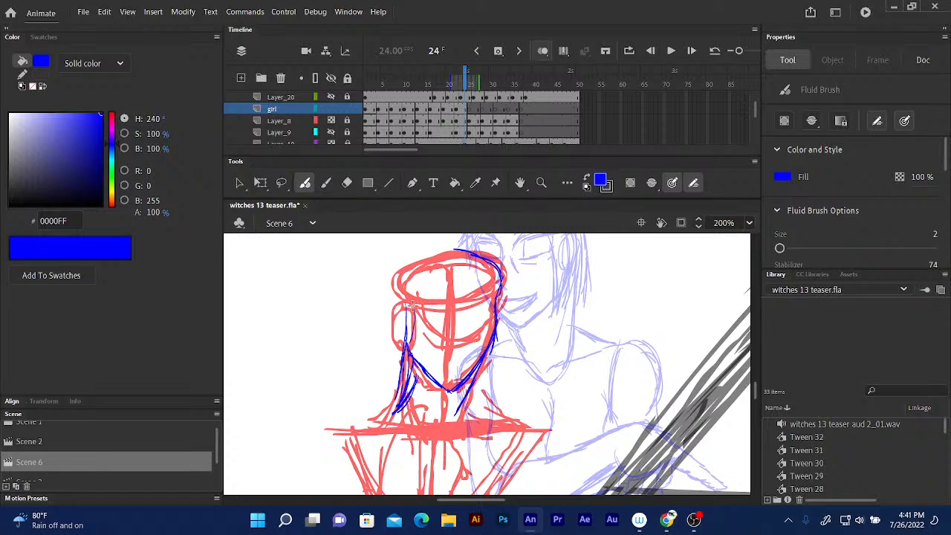
{"action": "mouse_move", "coordinate": [409, 308]}
{"action": "left_mouse_down"}
{"action": "mouse_move", "coordinate": [395, 406]}
{"action": "mouse_move", "coordinate": [424, 413]}
{"action": "left_mouse_up"}
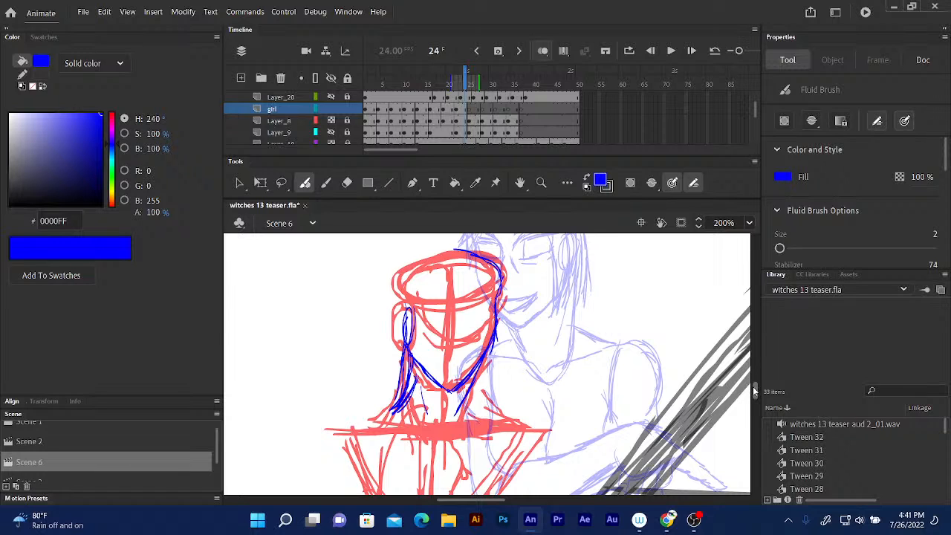
Draw both shoulder slopes from the base of the neck and the collarbones dipping to the centre line
{"action": "scroll", "coordinate": [754, 388], "scroll_direction": "down", "scroll_amount": 1}
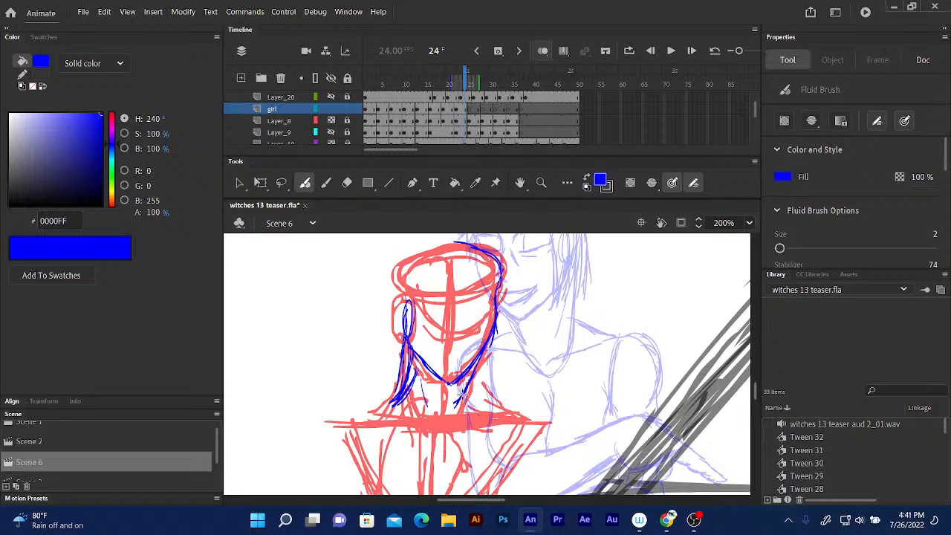
{"action": "left_click_drag", "start_coordinate": [464, 391], "coordinate": [508, 420]}
{"action": "mouse_move", "coordinate": [405, 394]}
{"action": "left_mouse_down"}
{"action": "mouse_move", "coordinate": [349, 422]}
{"action": "mouse_move", "coordinate": [365, 416]}
{"action": "mouse_move", "coordinate": [357, 419]}
{"action": "left_mouse_up"}
{"action": "left_click_drag", "start_coordinate": [757, 390], "coordinate": [752, 409]}
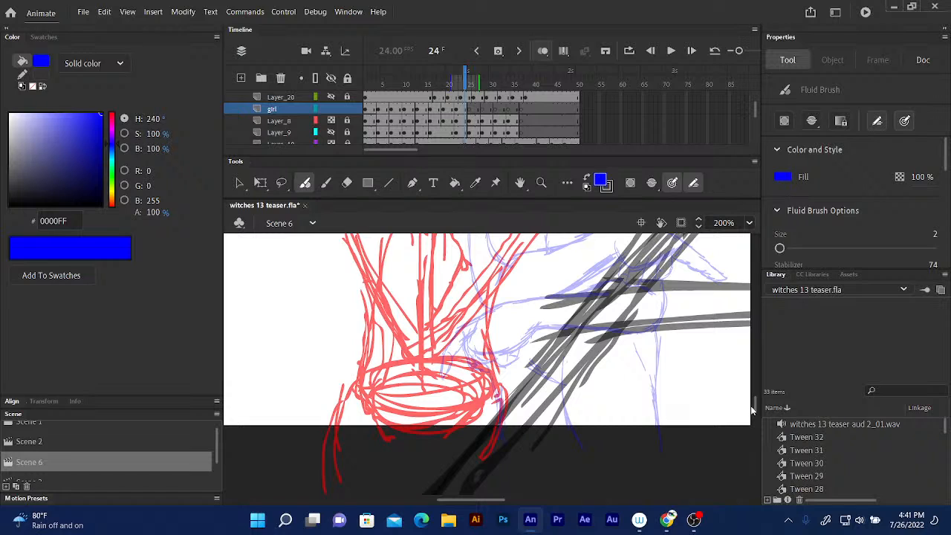
{"action": "left_click_drag", "start_coordinate": [752, 409], "coordinate": [754, 403]}
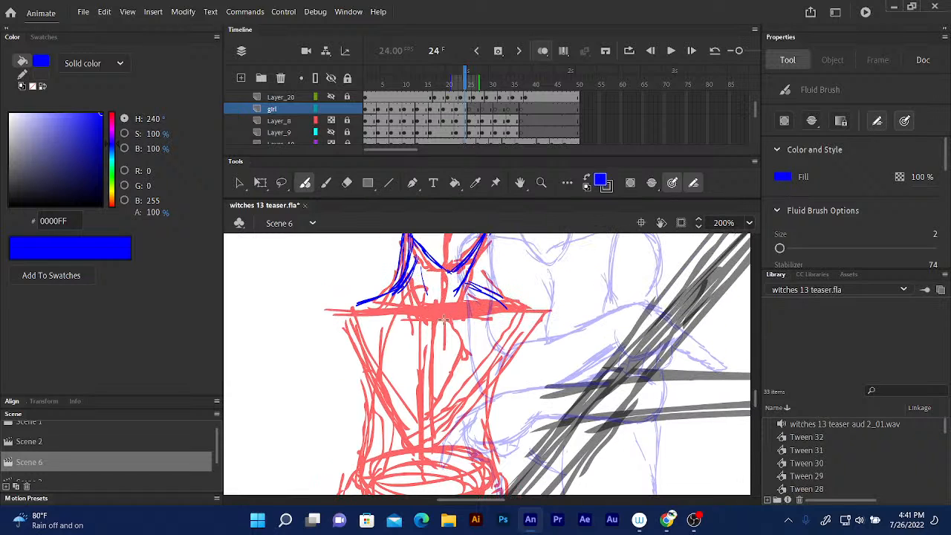
{"action": "mouse_move", "coordinate": [449, 316]}
{"action": "left_mouse_down"}
{"action": "mouse_move", "coordinate": [482, 309]}
{"action": "mouse_move", "coordinate": [386, 306]}
{"action": "left_mouse_up"}
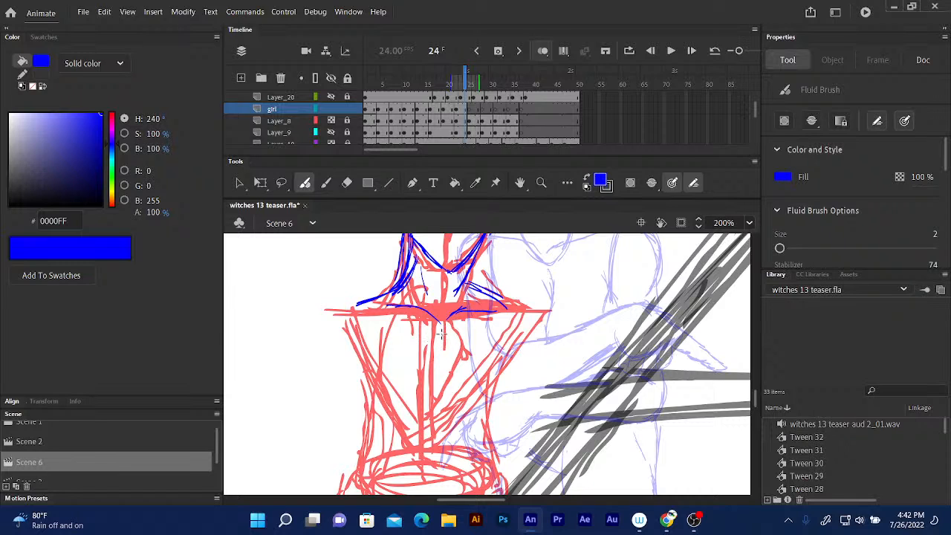
Try a wide rounded contour for the ear-side half of the chest, below the collarbone
{"action": "left_click_drag", "start_coordinate": [444, 339], "coordinate": [443, 397]}
{"action": "mouse_move", "coordinate": [431, 326]}
{"action": "left_mouse_down"}
{"action": "mouse_move", "coordinate": [441, 367]}
{"action": "mouse_move", "coordinate": [396, 399]}
{"action": "mouse_move", "coordinate": [419, 397]}
{"action": "mouse_move", "coordinate": [394, 390]}
{"action": "mouse_move", "coordinate": [376, 363]}
{"action": "mouse_move", "coordinate": [382, 392]}
{"action": "left_mouse_up"}
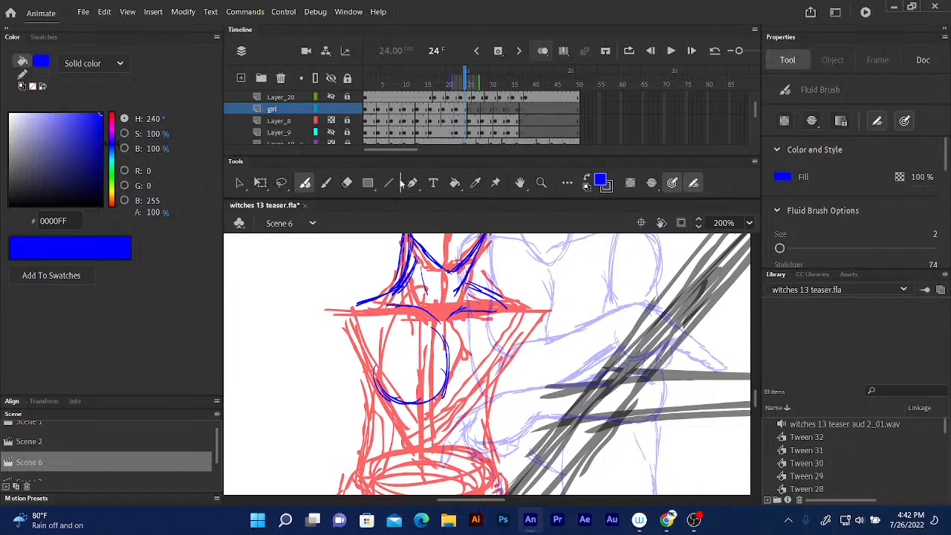
{"action": "mouse_move", "coordinate": [428, 337]}
{"action": "left_mouse_down"}
{"action": "mouse_move", "coordinate": [427, 392]}
{"action": "mouse_move", "coordinate": [388, 392]}
{"action": "mouse_move", "coordinate": [379, 367]}
{"action": "mouse_move", "coordinate": [402, 367]}
{"action": "left_mouse_up"}
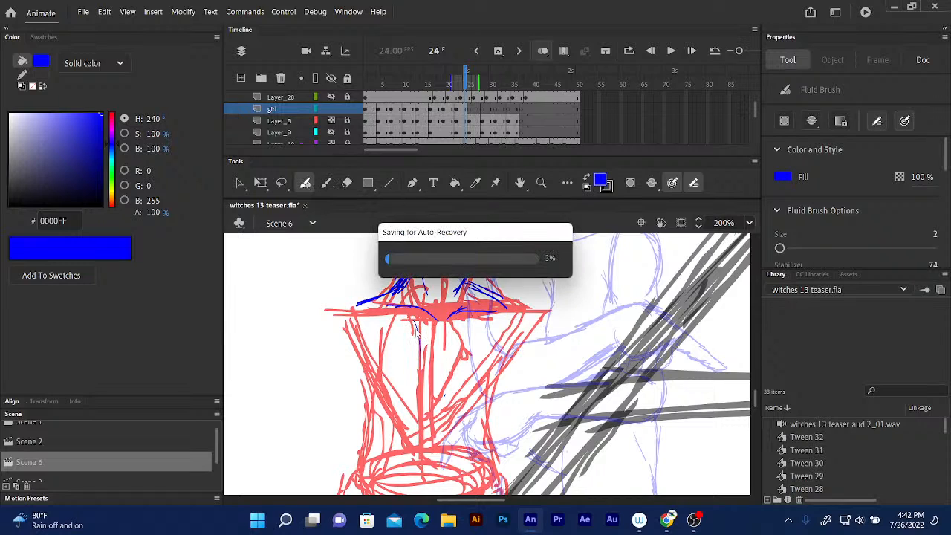
Draw the ear-side chest contour as a narrow teardrop starting below the collarbone
{"action": "mouse_move", "coordinate": [414, 325]}
{"action": "left_mouse_down"}
{"action": "mouse_move", "coordinate": [420, 400]}
{"action": "mouse_move", "coordinate": [401, 407]}
{"action": "mouse_move", "coordinate": [392, 402]}
{"action": "mouse_move", "coordinate": [438, 372]}
{"action": "mouse_move", "coordinate": [414, 324]}
{"action": "left_mouse_up"}
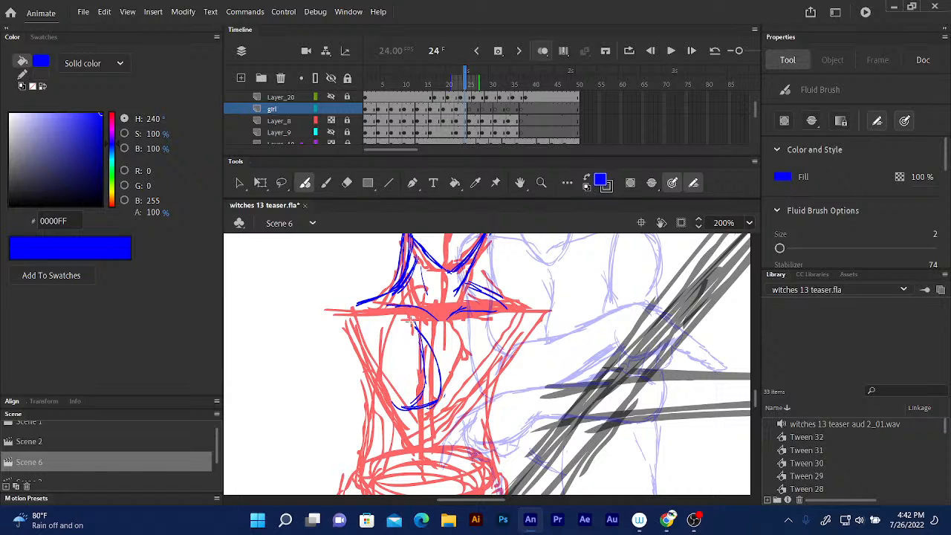
{"action": "mouse_move", "coordinate": [434, 361]}
{"action": "left_mouse_down"}
{"action": "mouse_move", "coordinate": [416, 326]}
{"action": "mouse_move", "coordinate": [420, 332]}
{"action": "mouse_move", "coordinate": [423, 317]}
{"action": "mouse_move", "coordinate": [386, 392]}
{"action": "left_mouse_up"}
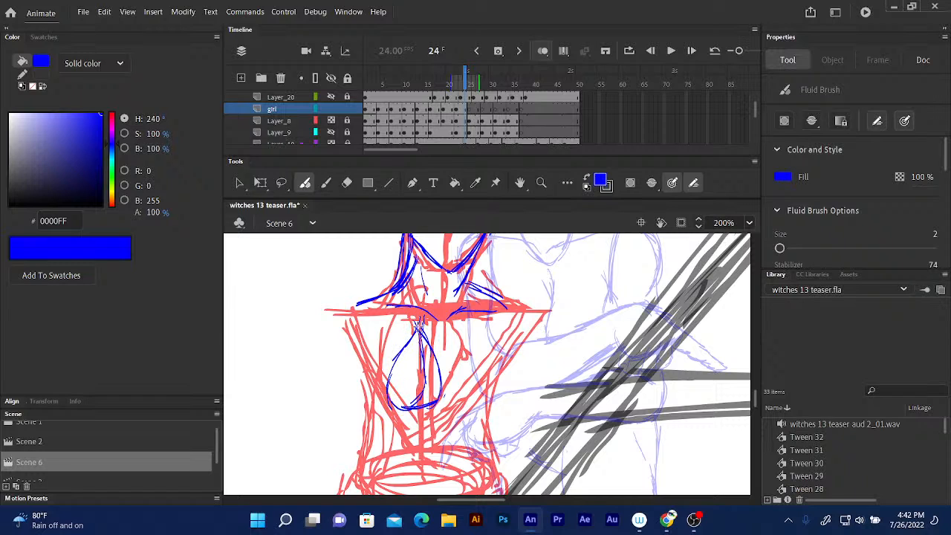
{"action": "left_click_drag", "start_coordinate": [418, 328], "coordinate": [439, 377]}
{"action": "mouse_move", "coordinate": [427, 335]}
{"action": "left_mouse_down"}
{"action": "mouse_move", "coordinate": [440, 356]}
{"action": "mouse_move", "coordinate": [424, 402]}
{"action": "mouse_move", "coordinate": [399, 364]}
{"action": "left_mouse_up"}
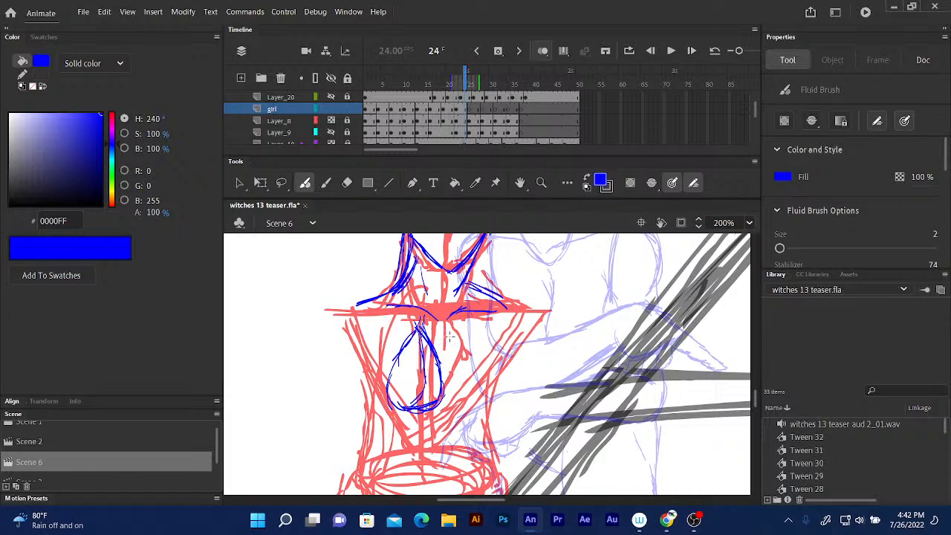
Draw the matching far-side chest contour and retrace the ear-side outline to firm it up
{"action": "left_click_drag", "start_coordinate": [453, 327], "coordinate": [442, 363]}
{"action": "mouse_move", "coordinate": [465, 328]}
{"action": "left_mouse_down"}
{"action": "mouse_move", "coordinate": [471, 382]}
{"action": "mouse_move", "coordinate": [457, 411]}
{"action": "left_mouse_up"}
{"action": "mouse_move", "coordinate": [456, 316]}
{"action": "left_mouse_down"}
{"action": "mouse_move", "coordinate": [469, 401]}
{"action": "mouse_move", "coordinate": [476, 391]}
{"action": "left_mouse_up"}
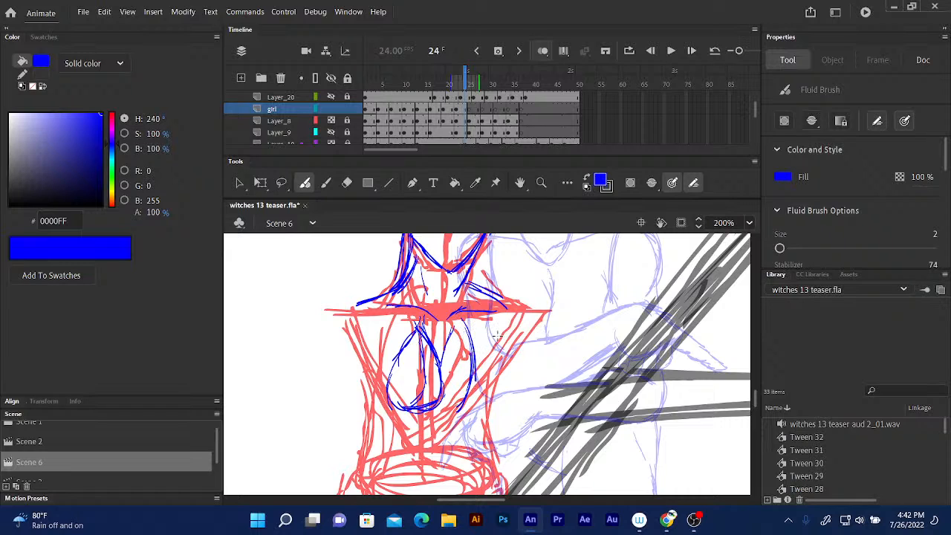
{"action": "mouse_move", "coordinate": [470, 315]}
{"action": "left_mouse_down"}
{"action": "mouse_move", "coordinate": [502, 371]}
{"action": "mouse_move", "coordinate": [491, 358]}
{"action": "mouse_move", "coordinate": [486, 395]}
{"action": "mouse_move", "coordinate": [441, 337]}
{"action": "mouse_move", "coordinate": [449, 334]}
{"action": "mouse_move", "coordinate": [436, 386]}
{"action": "mouse_move", "coordinate": [450, 404]}
{"action": "mouse_move", "coordinate": [440, 399]}
{"action": "mouse_move", "coordinate": [494, 392]}
{"action": "mouse_move", "coordinate": [471, 316]}
{"action": "mouse_move", "coordinate": [496, 388]}
{"action": "left_mouse_up"}
{"action": "mouse_move", "coordinate": [499, 350]}
{"action": "left_mouse_down"}
{"action": "mouse_move", "coordinate": [498, 385]}
{"action": "mouse_move", "coordinate": [471, 402]}
{"action": "mouse_move", "coordinate": [440, 397]}
{"action": "left_mouse_up"}
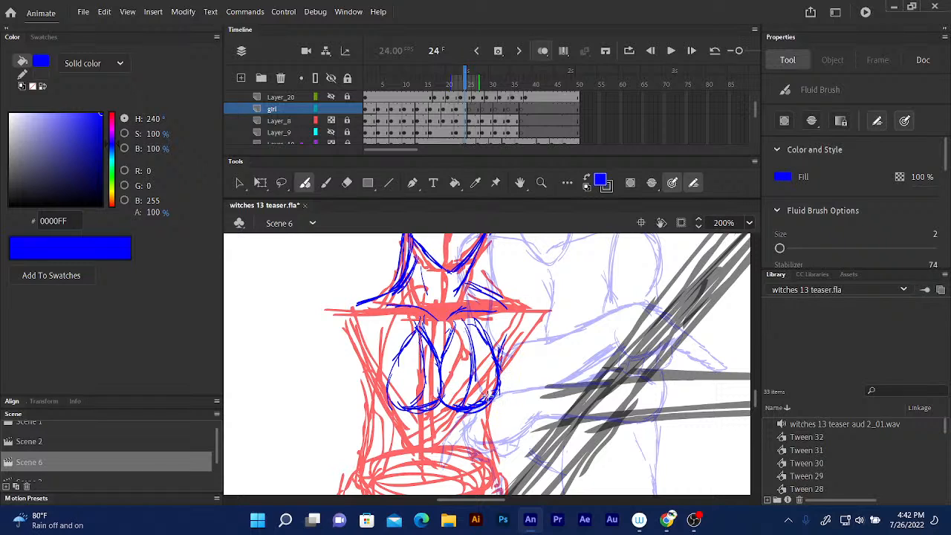
{"action": "mouse_move", "coordinate": [421, 322]}
{"action": "left_mouse_down"}
{"action": "mouse_move", "coordinate": [443, 376]}
{"action": "mouse_move", "coordinate": [425, 395]}
{"action": "mouse_move", "coordinate": [448, 381]}
{"action": "mouse_move", "coordinate": [406, 403]}
{"action": "left_mouse_up"}
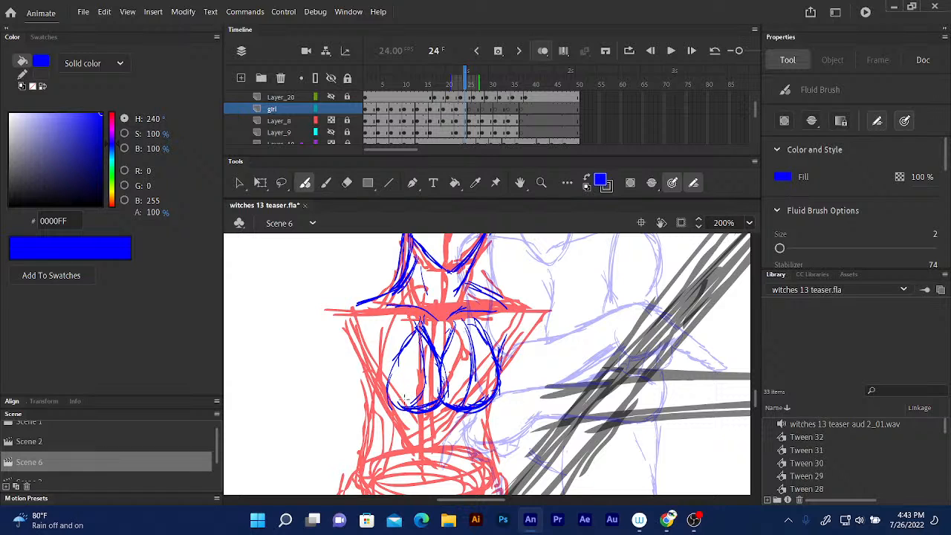
{"action": "mouse_move", "coordinate": [419, 320]}
{"action": "left_mouse_down"}
{"action": "mouse_move", "coordinate": [385, 380]}
{"action": "mouse_move", "coordinate": [388, 407]}
{"action": "mouse_move", "coordinate": [405, 413]}
{"action": "mouse_move", "coordinate": [380, 379]}
{"action": "mouse_move", "coordinate": [410, 396]}
{"action": "left_mouse_up"}
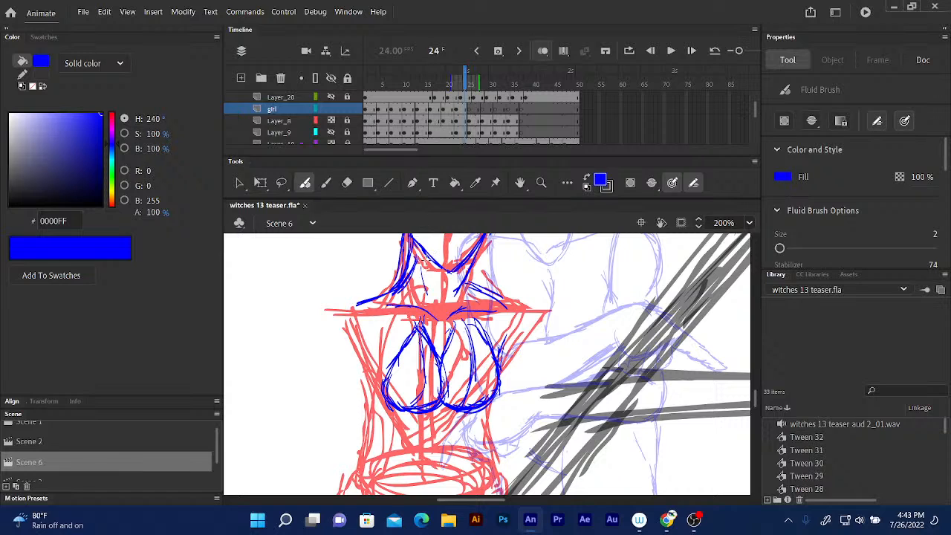
Draw a V-shaped neckline from both sides of the neck down to a point on the chest's centre line
{"action": "left_click_drag", "start_coordinate": [399, 277], "coordinate": [443, 334]}
{"action": "left_click_drag", "start_coordinate": [397, 274], "coordinate": [445, 334]}
{"action": "left_click_drag", "start_coordinate": [468, 273], "coordinate": [446, 332]}
{"action": "left_click_drag", "start_coordinate": [403, 309], "coordinate": [424, 332]}
{"action": "mouse_move", "coordinate": [397, 289]}
{"action": "left_mouse_down"}
{"action": "mouse_move", "coordinate": [415, 321]}
{"action": "mouse_move", "coordinate": [444, 335]}
{"action": "left_mouse_up"}
{"action": "left_click_drag", "start_coordinate": [466, 286], "coordinate": [449, 328]}
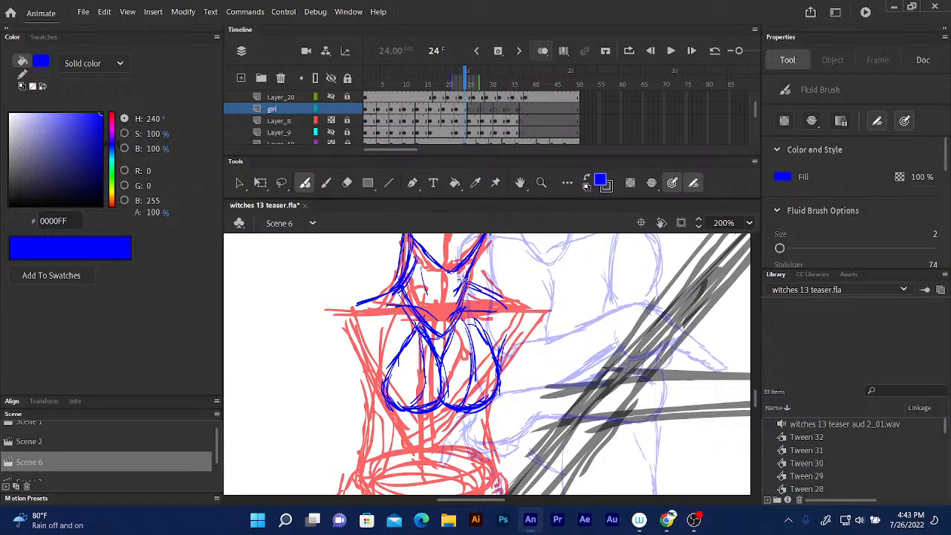
Reinforce both shoulder slopes running outward from the neckline
{"action": "left_click_drag", "start_coordinate": [462, 279], "coordinate": [507, 309]}
{"action": "left_click_drag", "start_coordinate": [465, 278], "coordinate": [506, 309]}
{"action": "mouse_move", "coordinate": [395, 290]}
{"action": "left_mouse_down"}
{"action": "mouse_move", "coordinate": [339, 311]}
{"action": "mouse_move", "coordinate": [353, 306]}
{"action": "left_mouse_up"}
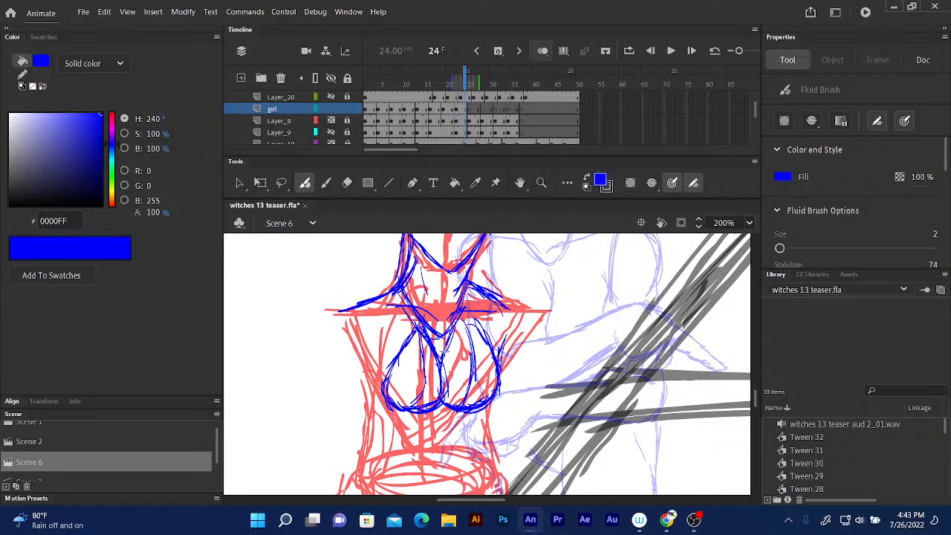
{"action": "mouse_move", "coordinate": [428, 319]}
{"action": "left_mouse_down"}
{"action": "mouse_move", "coordinate": [447, 390]}
{"action": "mouse_move", "coordinate": [421, 409]}
{"action": "left_mouse_up"}
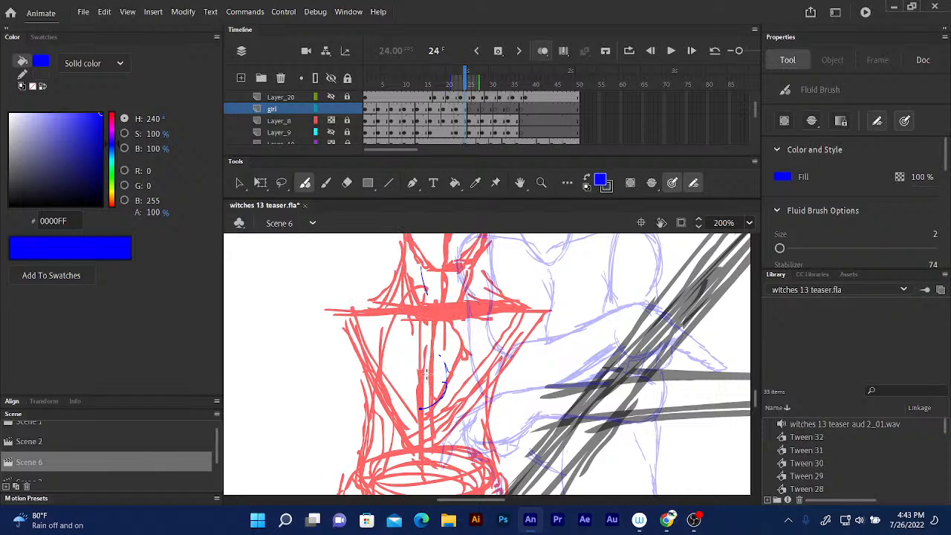
{"action": "key", "text": "ctrl+z"}
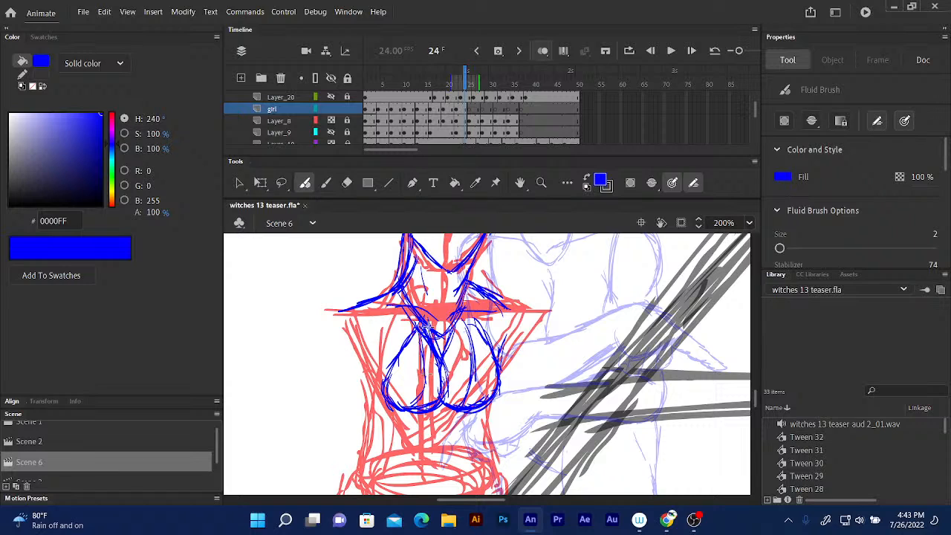
Retrace the ear-side chest contour down its outer edge and draw a curved band beneath both chest shapes
{"action": "mouse_move", "coordinate": [426, 317]}
{"action": "left_mouse_down"}
{"action": "mouse_move", "coordinate": [444, 359]}
{"action": "mouse_move", "coordinate": [437, 400]}
{"action": "mouse_move", "coordinate": [395, 400]}
{"action": "mouse_move", "coordinate": [383, 366]}
{"action": "mouse_move", "coordinate": [381, 387]}
{"action": "mouse_move", "coordinate": [413, 325]}
{"action": "left_mouse_up"}
{"action": "left_click_drag", "start_coordinate": [384, 387], "coordinate": [381, 398]}
{"action": "mouse_move", "coordinate": [378, 360]}
{"action": "left_mouse_down"}
{"action": "mouse_move", "coordinate": [385, 400]}
{"action": "mouse_move", "coordinate": [400, 409]}
{"action": "left_mouse_up"}
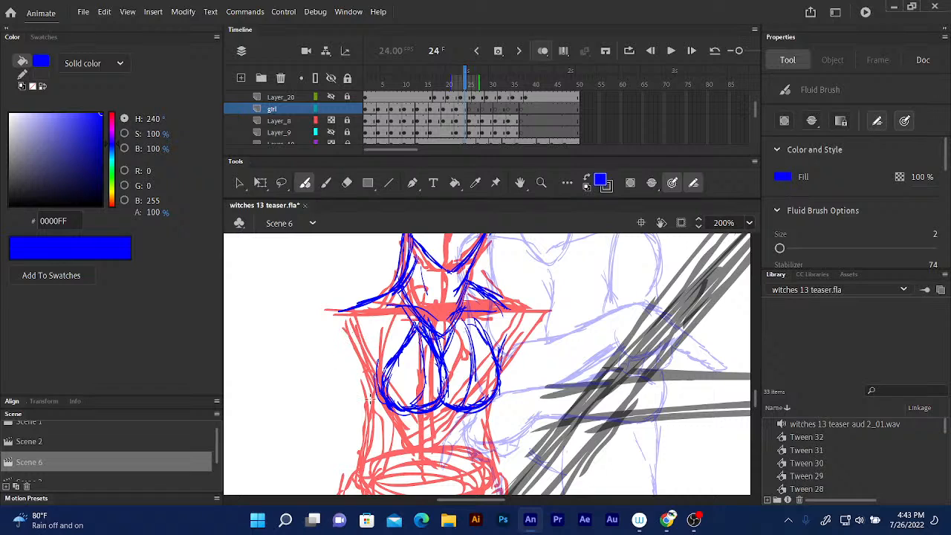
{"action": "mouse_move", "coordinate": [372, 406]}
{"action": "left_mouse_down"}
{"action": "mouse_move", "coordinate": [405, 424]}
{"action": "mouse_move", "coordinate": [455, 424]}
{"action": "mouse_move", "coordinate": [485, 420]}
{"action": "mouse_move", "coordinate": [492, 398]}
{"action": "mouse_move", "coordinate": [455, 424]}
{"action": "mouse_move", "coordinate": [370, 398]}
{"action": "left_mouse_up"}
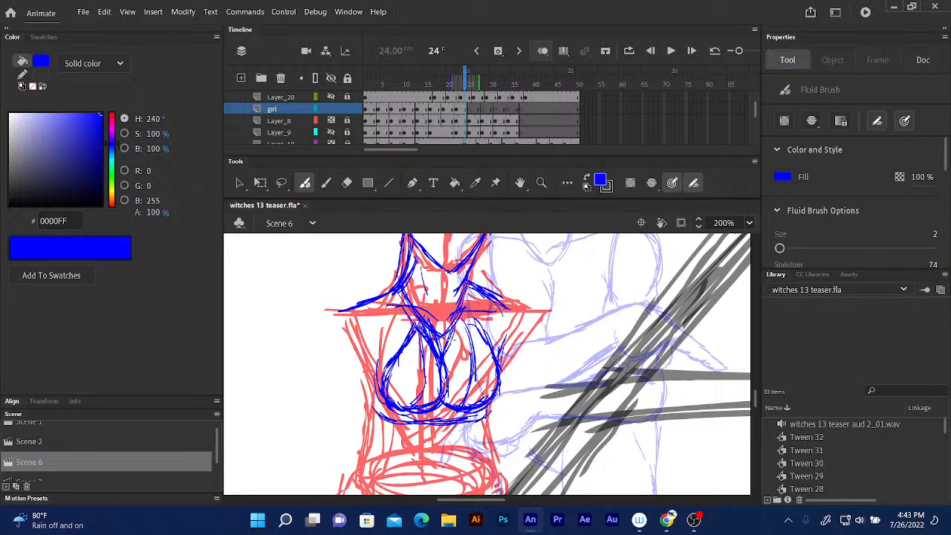
Draw both waist sides from the chest band to the hips, a short midriff centre line, and the curved lower edge of the pelvis
{"action": "scroll", "coordinate": [757, 401], "scroll_direction": "down", "scroll_amount": 2}
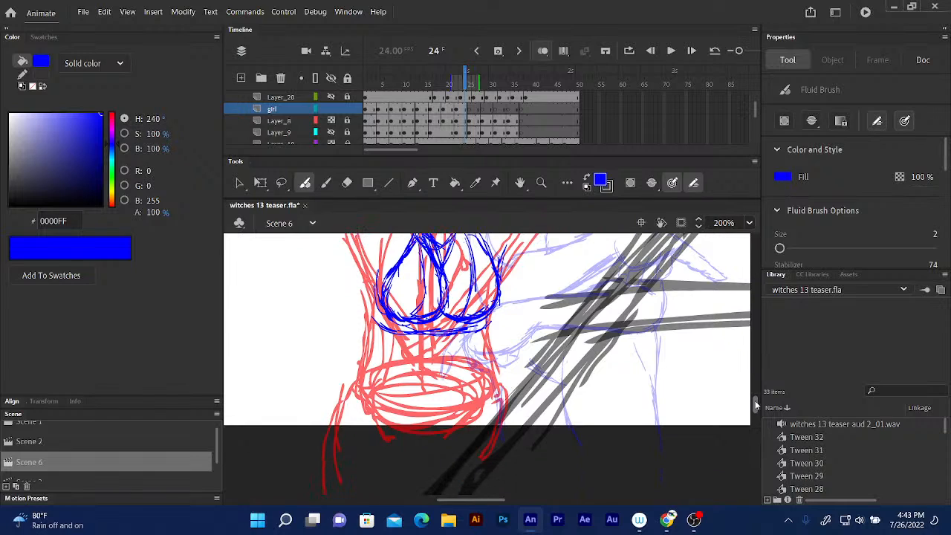
{"action": "mouse_move", "coordinate": [380, 329]}
{"action": "left_mouse_down"}
{"action": "mouse_move", "coordinate": [370, 300]}
{"action": "mouse_move", "coordinate": [357, 400]}
{"action": "left_mouse_up"}
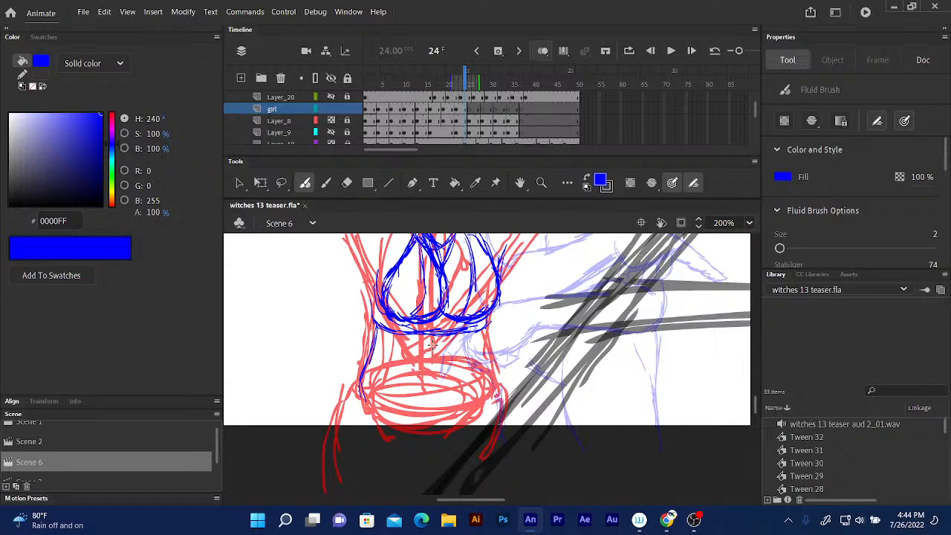
{"action": "left_click_drag", "start_coordinate": [431, 340], "coordinate": [433, 385]}
{"action": "left_click_drag", "start_coordinate": [434, 350], "coordinate": [430, 380]}
{"action": "mouse_move", "coordinate": [492, 387]}
{"action": "left_mouse_down"}
{"action": "mouse_move", "coordinate": [441, 413]}
{"action": "mouse_move", "coordinate": [389, 407]}
{"action": "mouse_move", "coordinate": [365, 388]}
{"action": "mouse_move", "coordinate": [451, 428]}
{"action": "mouse_move", "coordinate": [423, 413]}
{"action": "mouse_move", "coordinate": [442, 411]}
{"action": "mouse_move", "coordinate": [348, 387]}
{"action": "mouse_move", "coordinate": [369, 421]}
{"action": "mouse_move", "coordinate": [418, 415]}
{"action": "mouse_move", "coordinate": [345, 391]}
{"action": "mouse_move", "coordinate": [449, 419]}
{"action": "left_mouse_up"}
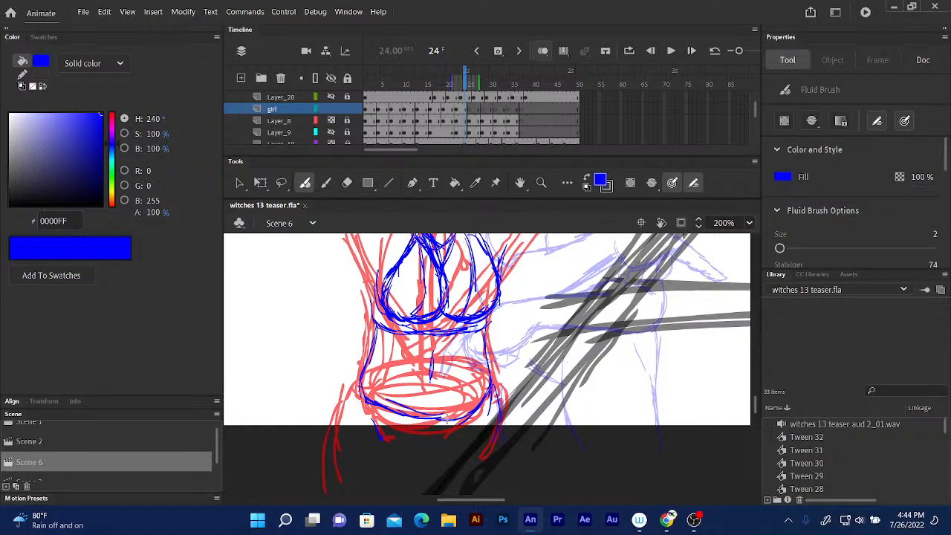
Reinforce the pelvis curve, draw the ear-side hip line flaring outward, and add two curved contour lines on the abdomen
{"action": "left_click_drag", "start_coordinate": [386, 407], "coordinate": [434, 420]}
{"action": "mouse_move", "coordinate": [360, 381]}
{"action": "left_mouse_down"}
{"action": "mouse_move", "coordinate": [344, 403]}
{"action": "mouse_move", "coordinate": [358, 382]}
{"action": "mouse_move", "coordinate": [353, 440]}
{"action": "left_mouse_up"}
{"action": "left_click_drag", "start_coordinate": [355, 387], "coordinate": [338, 433]}
{"action": "left_click_drag", "start_coordinate": [348, 397], "coordinate": [337, 417]}
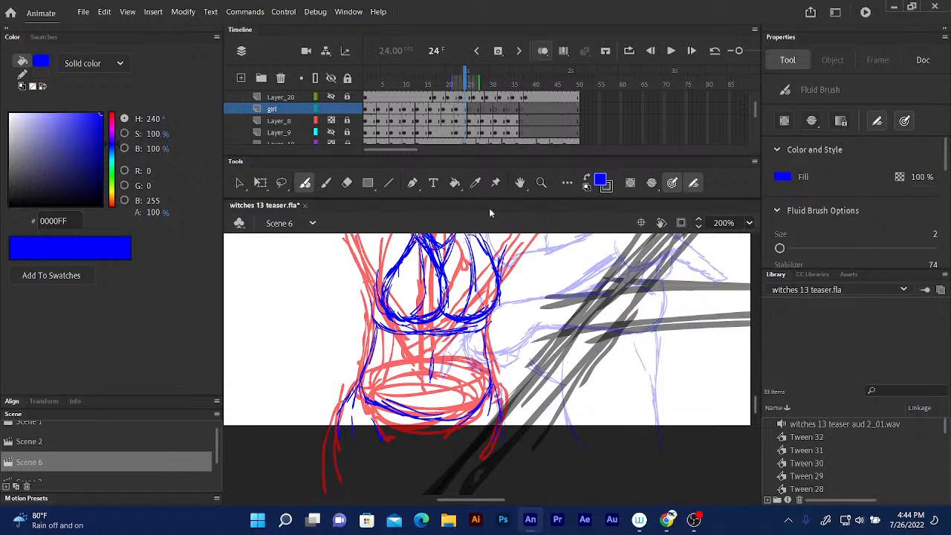
{"action": "left_click_drag", "start_coordinate": [396, 355], "coordinate": [411, 403]}
{"action": "left_click_drag", "start_coordinate": [464, 361], "coordinate": [448, 394]}
Remove the inner teardrop lines from the chest and redraw the ear-side chest's lower curve wider, out to the rough's rib line
{"action": "left_click_drag", "start_coordinate": [757, 409], "coordinate": [757, 392]}
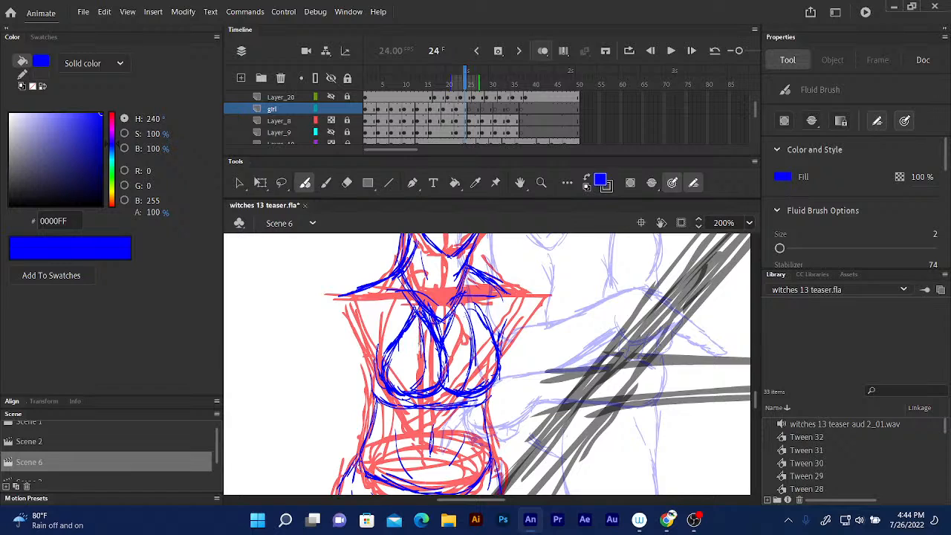
{"action": "mouse_move", "coordinate": [419, 344]}
{"action": "left_mouse_down"}
{"action": "mouse_move", "coordinate": [421, 377]}
{"action": "mouse_move", "coordinate": [401, 339]}
{"action": "mouse_move", "coordinate": [388, 368]}
{"action": "mouse_move", "coordinate": [391, 320]}
{"action": "mouse_move", "coordinate": [405, 383]}
{"action": "mouse_move", "coordinate": [379, 364]}
{"action": "mouse_move", "coordinate": [376, 331]}
{"action": "mouse_move", "coordinate": [399, 390]}
{"action": "left_mouse_up"}
{"action": "mouse_move", "coordinate": [465, 333]}
{"action": "left_mouse_down"}
{"action": "mouse_move", "coordinate": [474, 361]}
{"action": "mouse_move", "coordinate": [464, 383]}
{"action": "mouse_move", "coordinate": [474, 388]}
{"action": "mouse_move", "coordinate": [488, 355]}
{"action": "mouse_move", "coordinate": [469, 320]}
{"action": "left_mouse_up"}
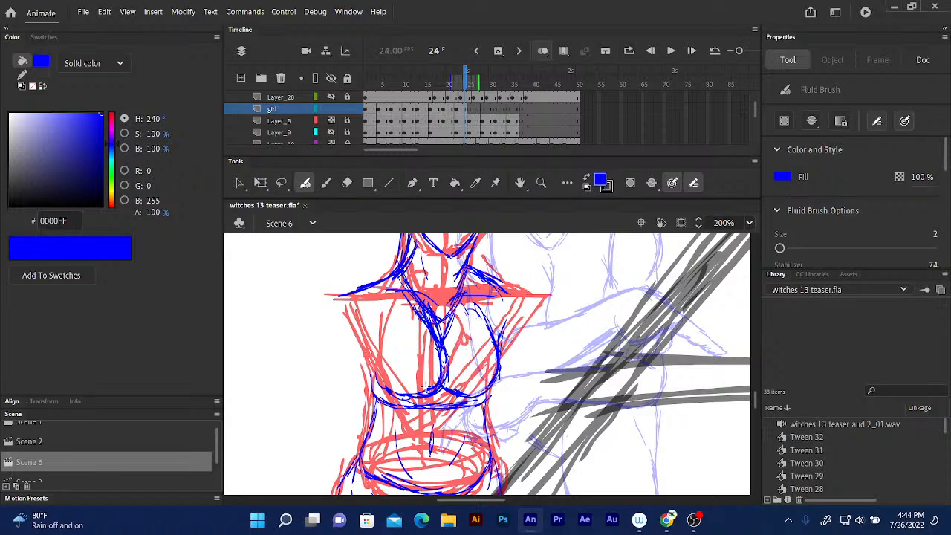
{"action": "mouse_move", "coordinate": [370, 359]}
{"action": "left_mouse_down"}
{"action": "mouse_move", "coordinate": [375, 380]}
{"action": "mouse_move", "coordinate": [398, 396]}
{"action": "left_mouse_up"}
{"action": "left_click_drag", "start_coordinate": [466, 405], "coordinate": [485, 401]}
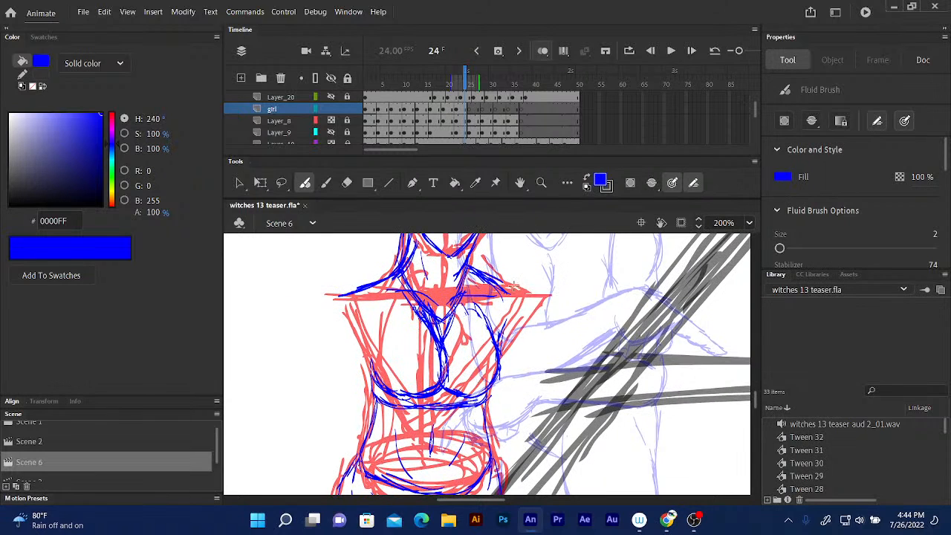
{"action": "key", "text": "ctrl+z"}
Draw the far-side armpit line up to the shoulder and round the ear-side shoulder down into the upper arm
{"action": "mouse_move", "coordinate": [478, 310]}
{"action": "left_mouse_down"}
{"action": "mouse_move", "coordinate": [496, 372]}
{"action": "mouse_move", "coordinate": [502, 294]}
{"action": "left_mouse_up"}
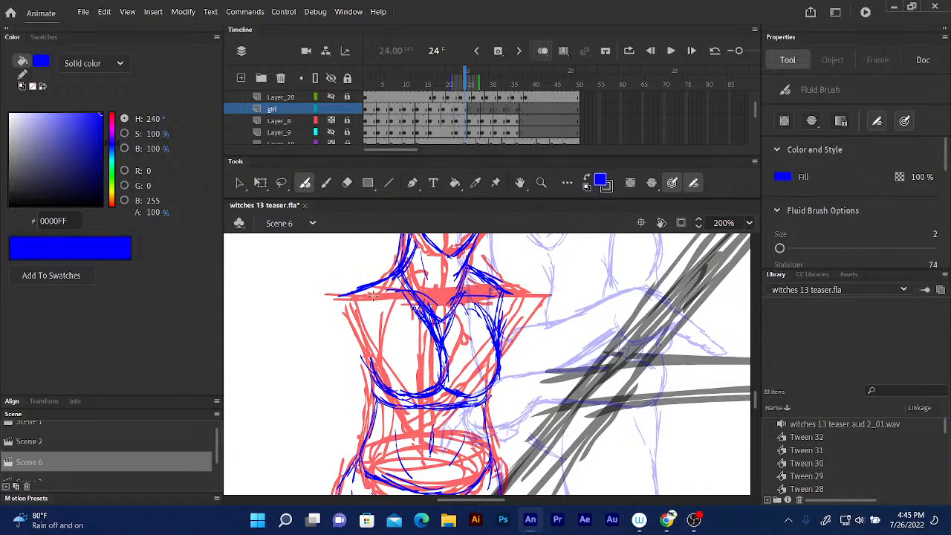
{"action": "left_click_drag", "start_coordinate": [346, 296], "coordinate": [332, 328]}
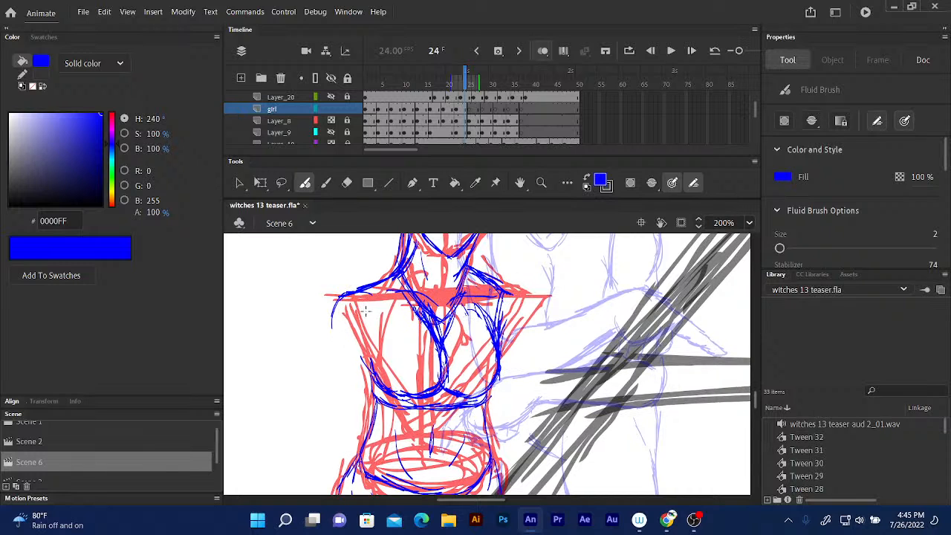
Step back and forth through the frames around frame 24 to compare the new torso with the neighbouring poses
{"action": "left_click_drag", "start_coordinate": [464, 80], "coordinate": [466, 80]}
{"action": "key", "text": "comma"}
{"action": "key", "text": "comma"}
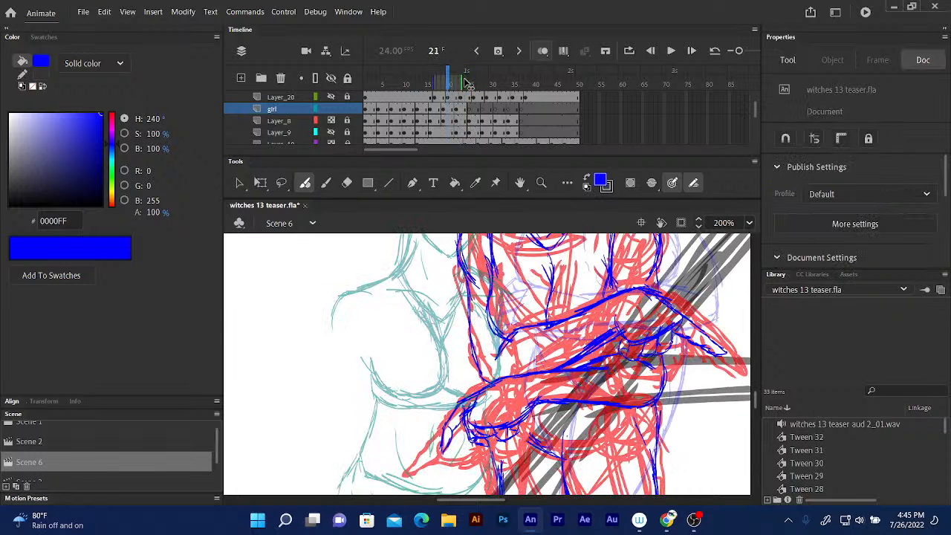
{"action": "key", "text": "period"}
{"action": "key", "text": "period"}
{"action": "key", "text": "period"}
{"action": "key", "text": "period"}
{"action": "key", "text": "period"}
{"action": "key", "text": "period"}
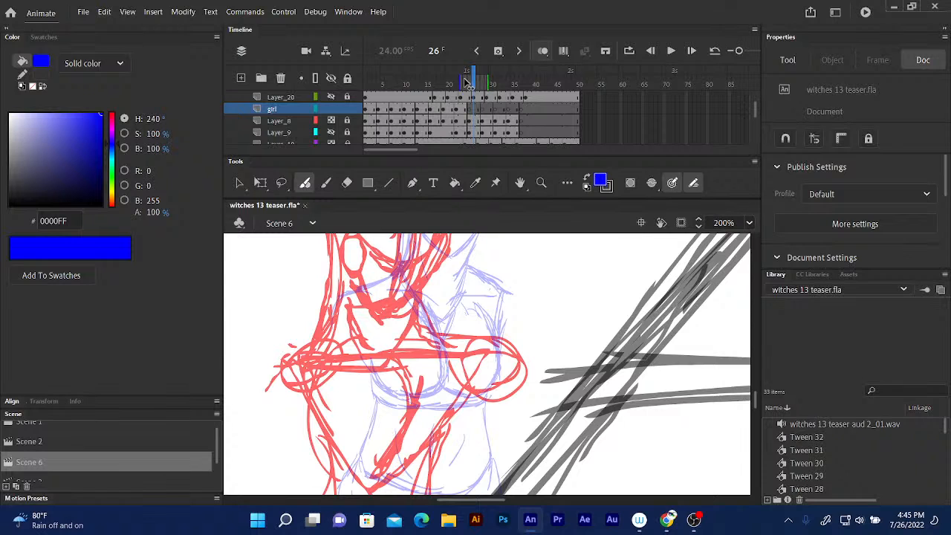
{"action": "key", "text": "period"}
{"action": "key", "text": "period"}
{"action": "key", "text": "period"}
{"action": "key", "text": "period"}
{"action": "key", "text": "period"}
{"action": "key", "text": "comma"}
{"action": "key", "text": "comma"}
{"action": "key", "text": "comma"}
{"action": "key", "text": "comma"}
{"action": "key", "text": "comma"}
{"action": "key", "text": "comma"}
{"action": "key", "text": "comma"}
{"action": "key", "text": "comma"}
{"action": "key", "text": "comma"}
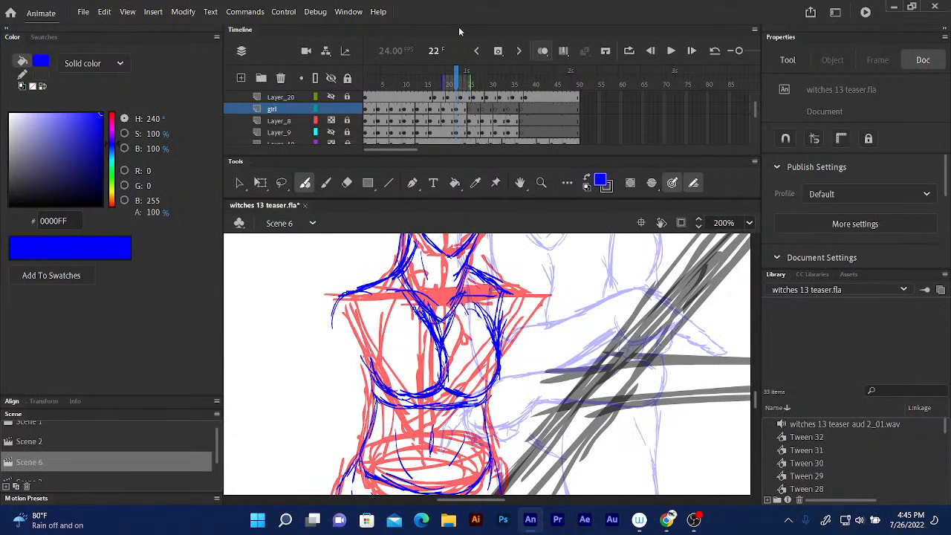
Save the witches 13 teaser file and bring the girl's head back into view
{"action": "key", "text": "ctrl+s"}
{"action": "scroll", "coordinate": [754, 404], "scroll_direction": "up", "scroll_amount": 5}
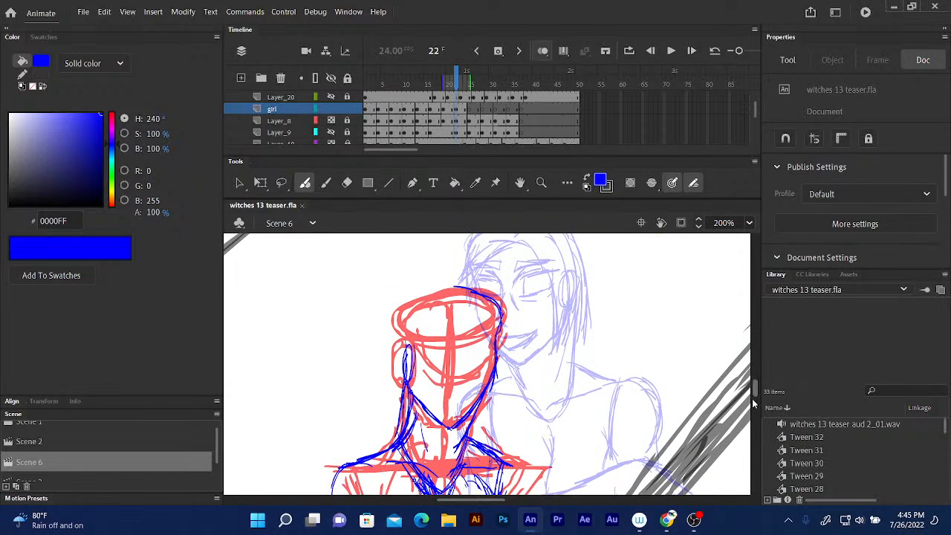
{"action": "scroll", "coordinate": [754, 404], "scroll_direction": "up", "scroll_amount": 3}
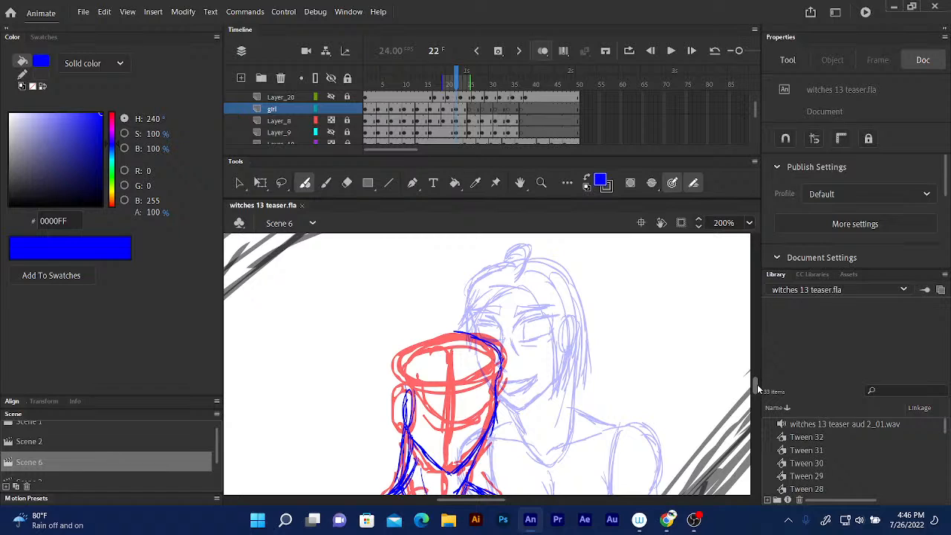
Switch to YouTube Studio in Chrome and end the live stream
{"action": "mouse_move", "coordinate": [675, 526]}
{"action": "left_click", "coordinate": [675, 526]}
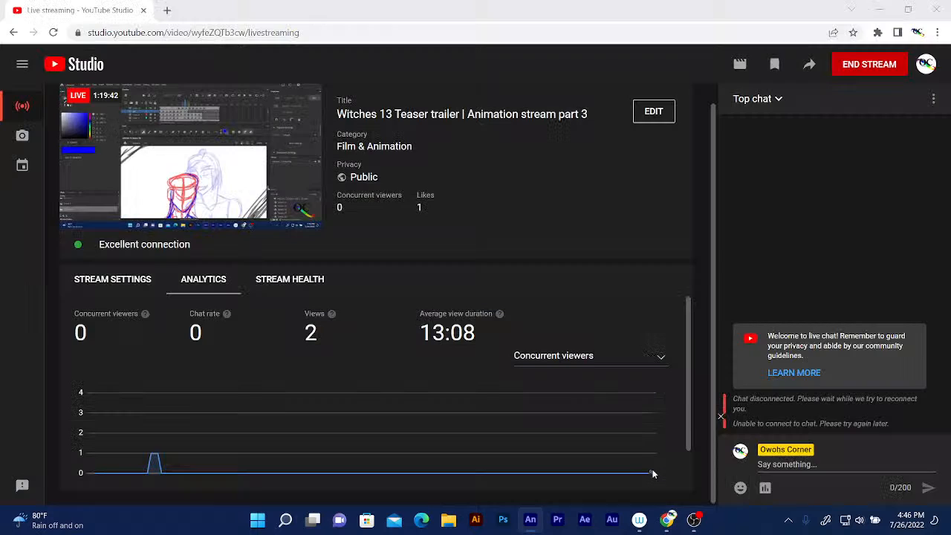
{"action": "left_click", "coordinate": [873, 71]}
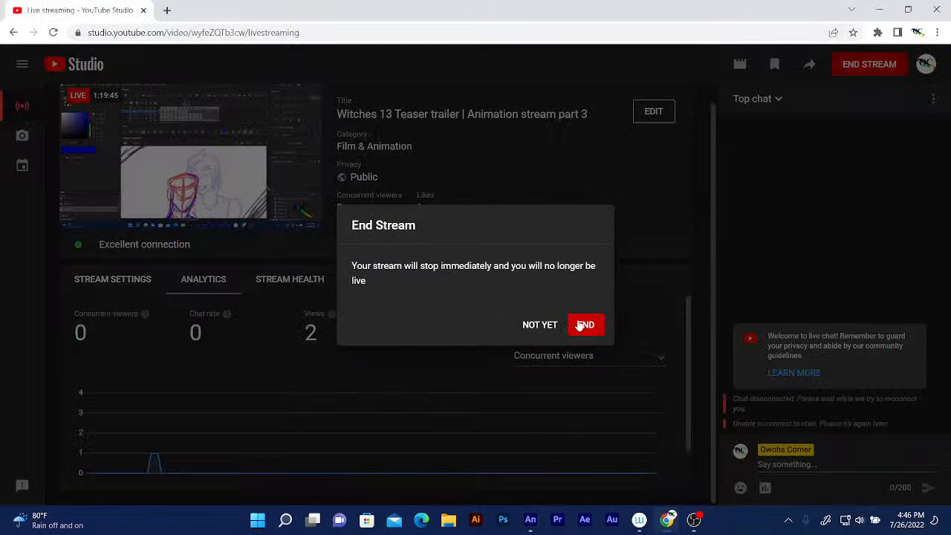